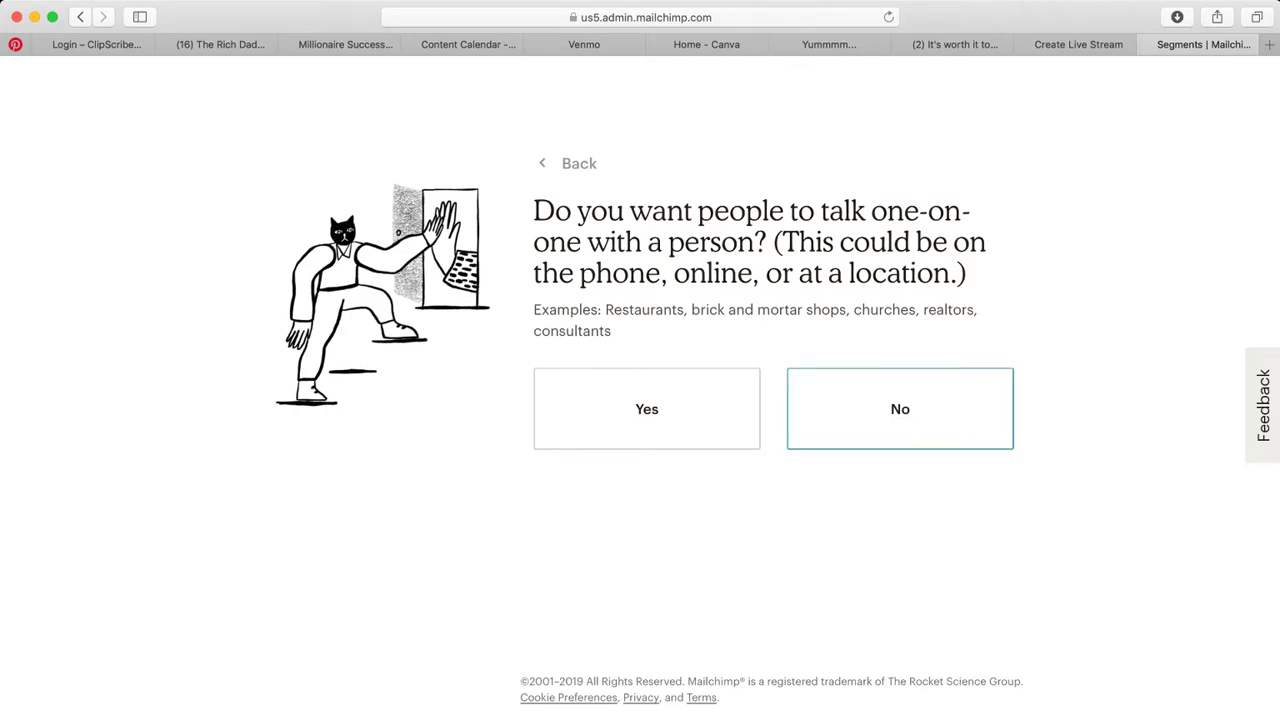
Answer the business questions: No to one-on-one talks, Yes to earning from content, No to app interface, Yes to selling online, No to online bookings
click(900, 409)
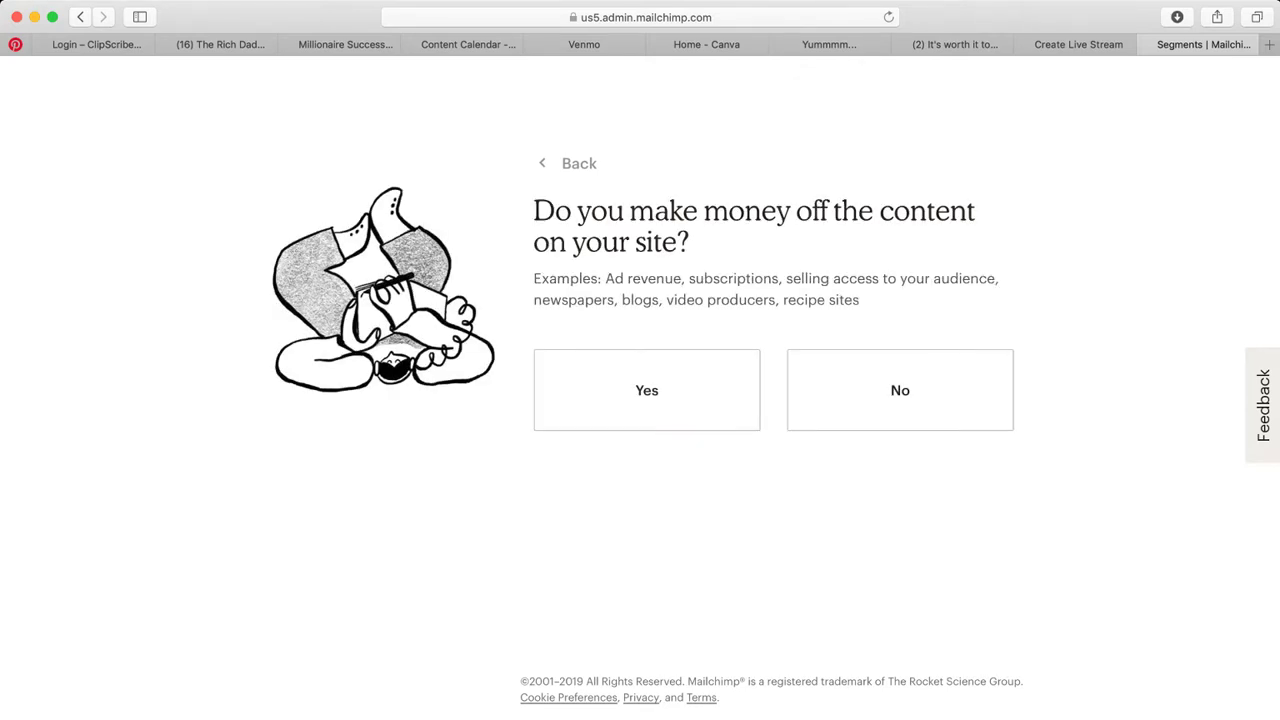
click(647, 390)
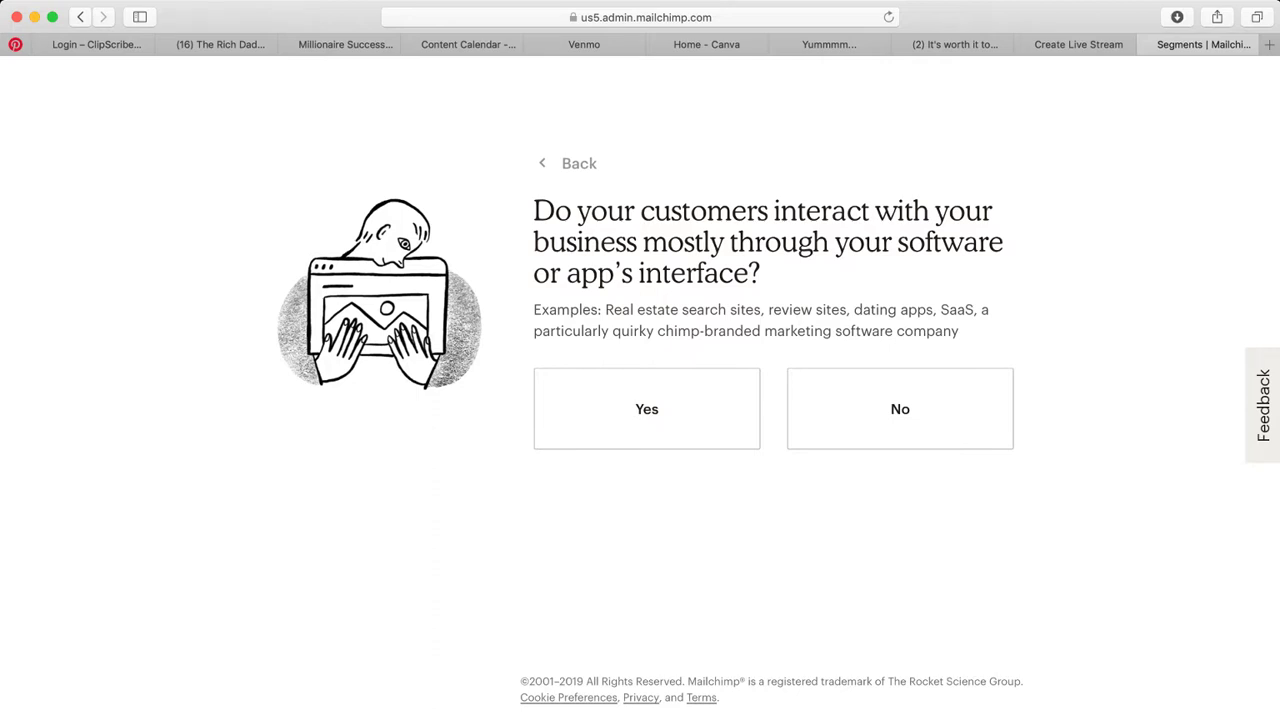
click(900, 409)
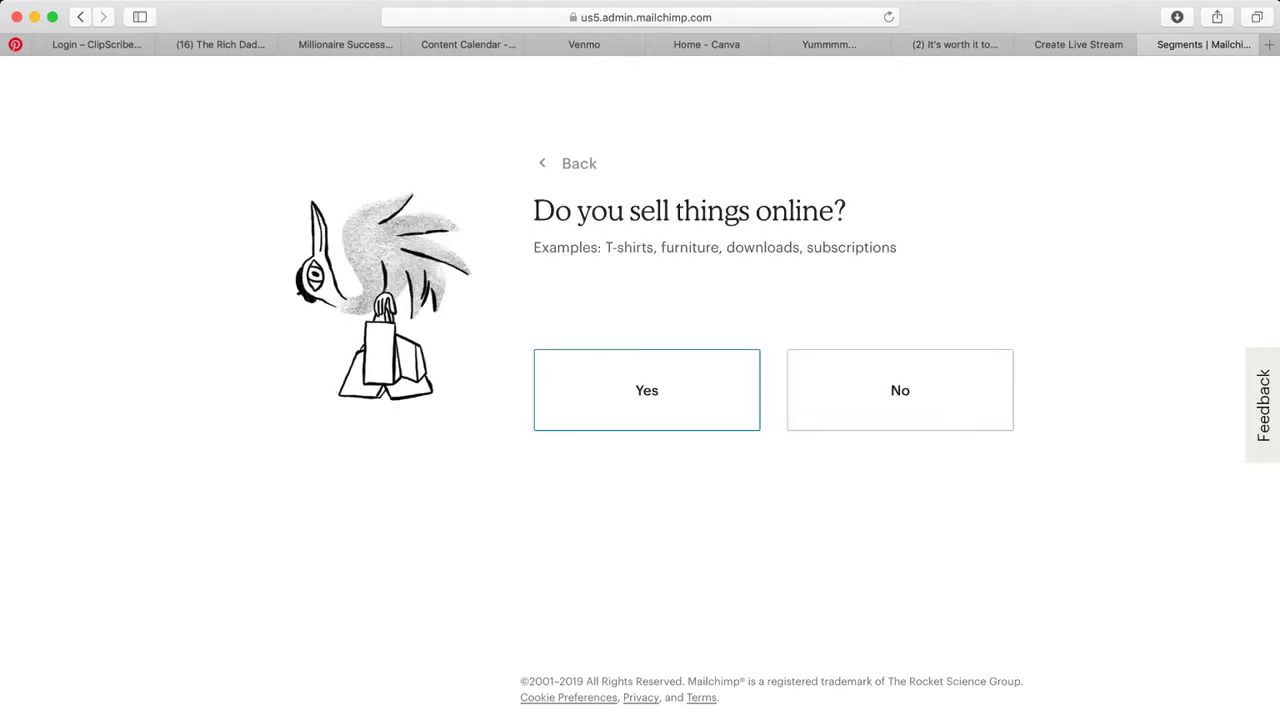
click(647, 400)
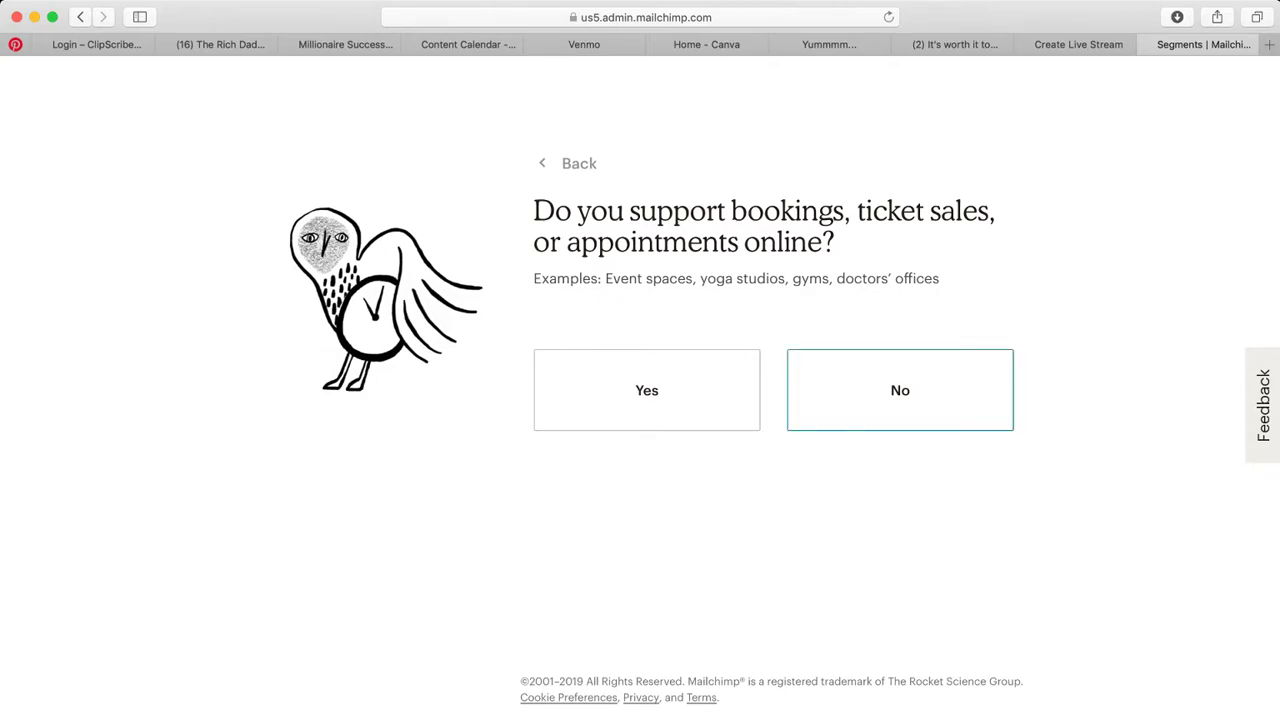
click(900, 390)
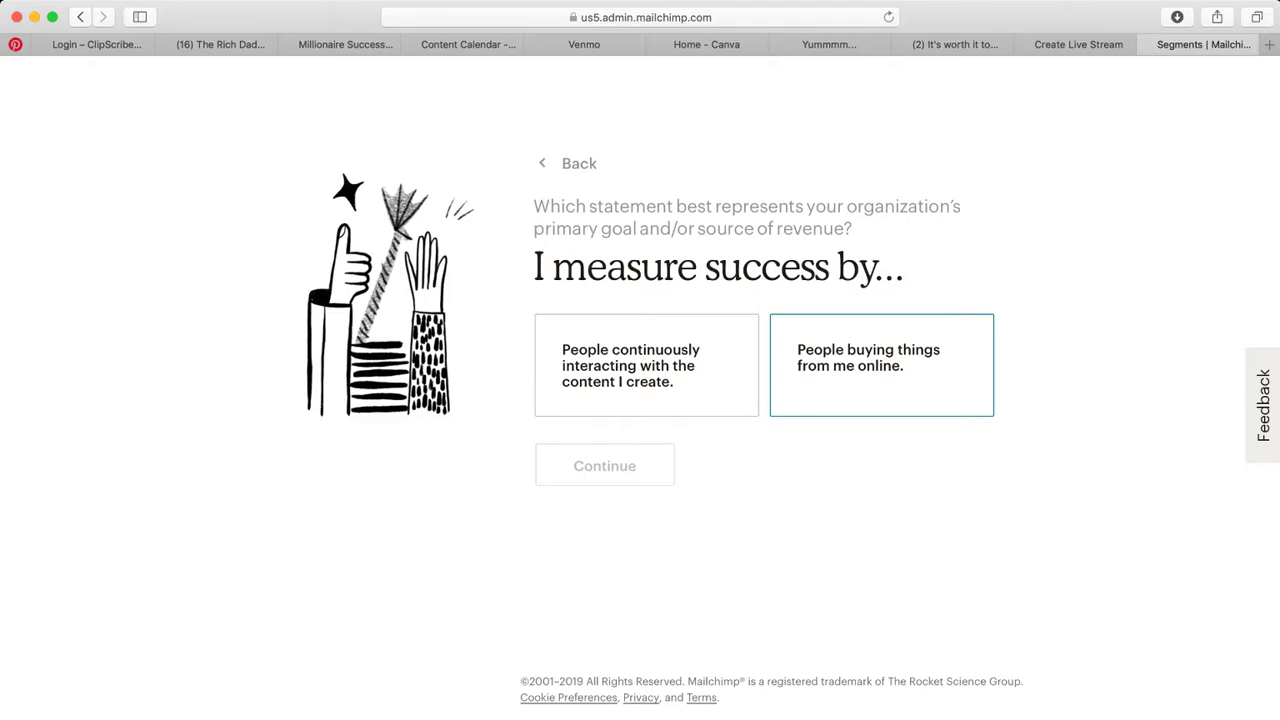
Set the success measure to people continuously interacting with the content I create, and finish the setup without subscribing to either newsletter
click(646, 365)
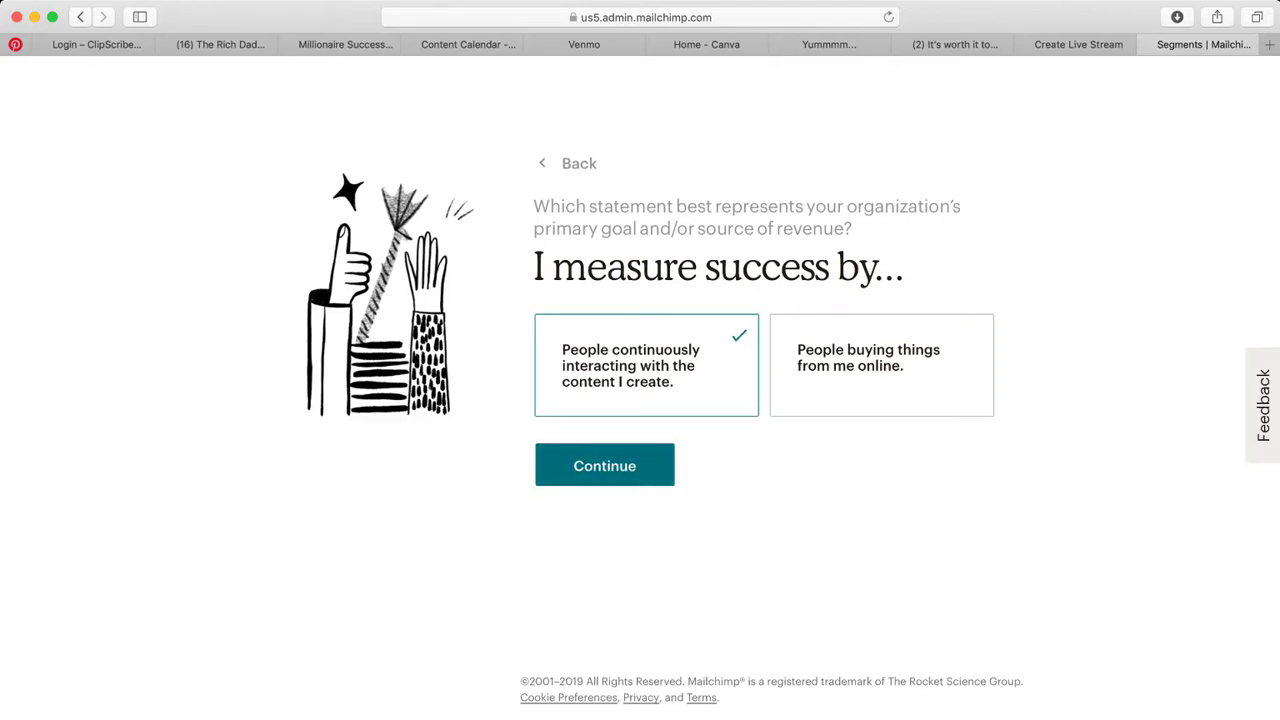
click(604, 465)
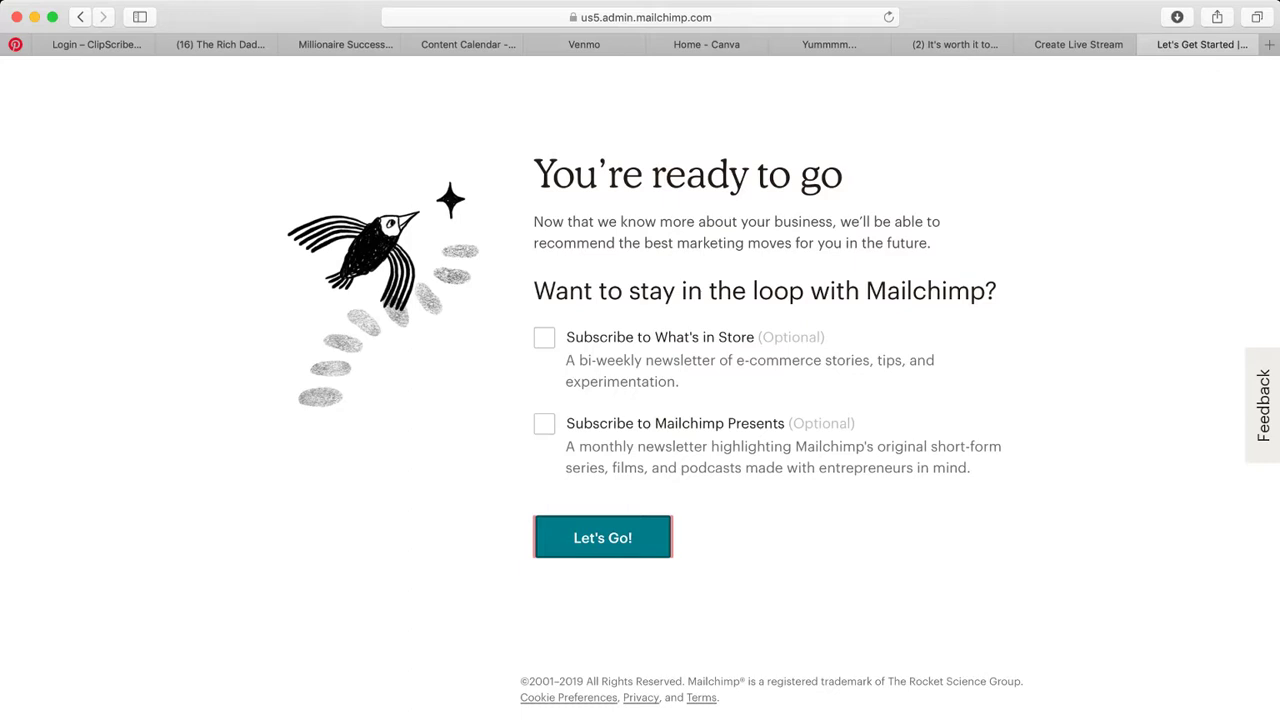
click(602, 537)
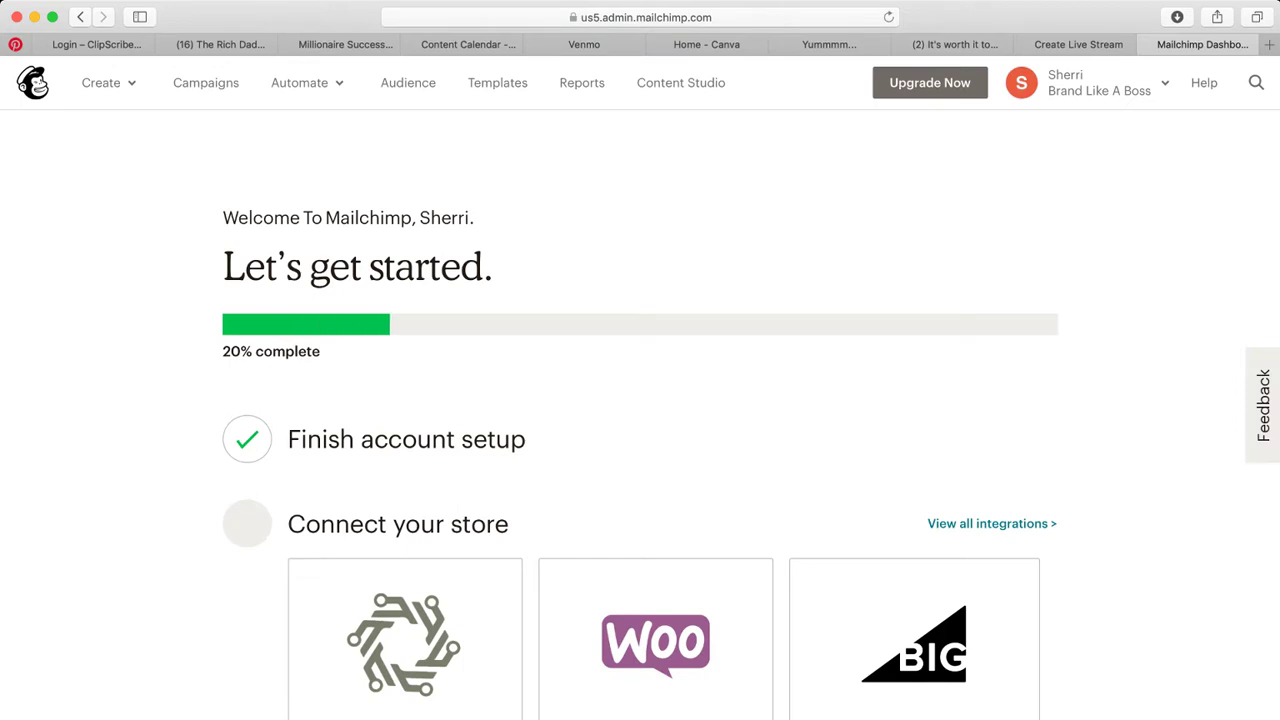
Skip connecting a store and open the full template selection for the first email
scroll(640, 414, down, 5)
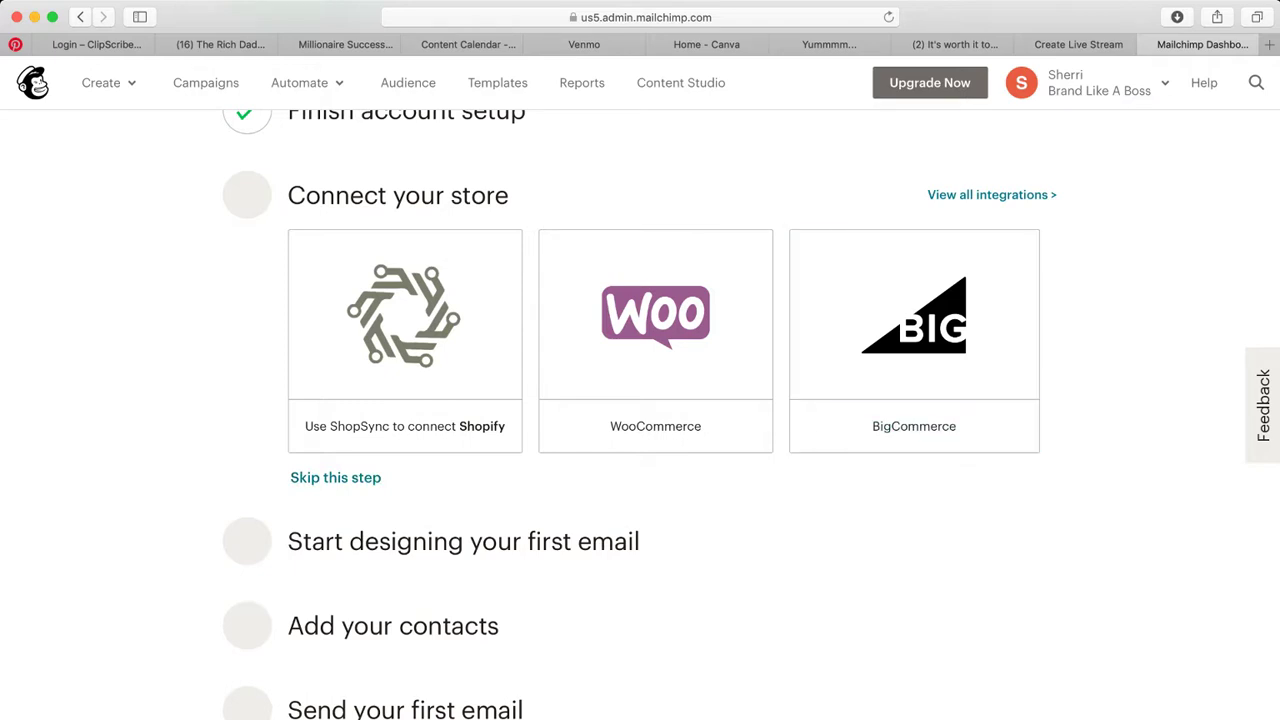
click(335, 477)
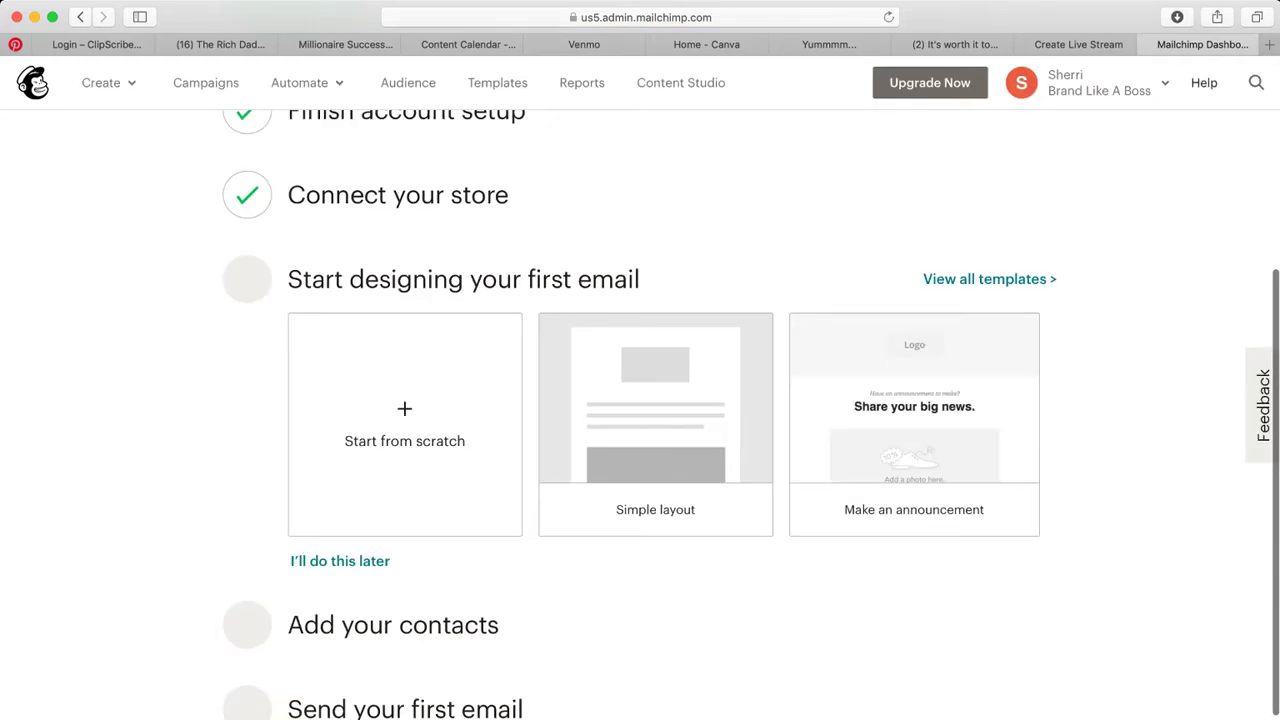
scroll(640, 400, down, 1)
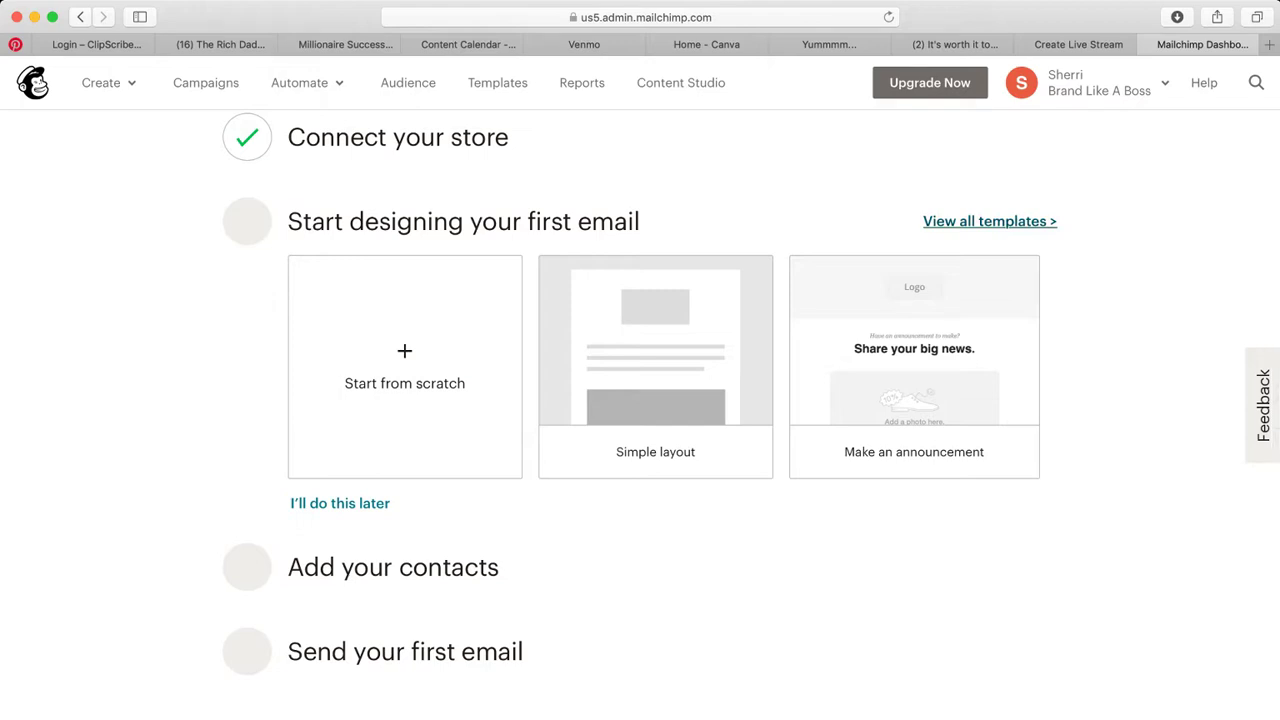
click(989, 221)
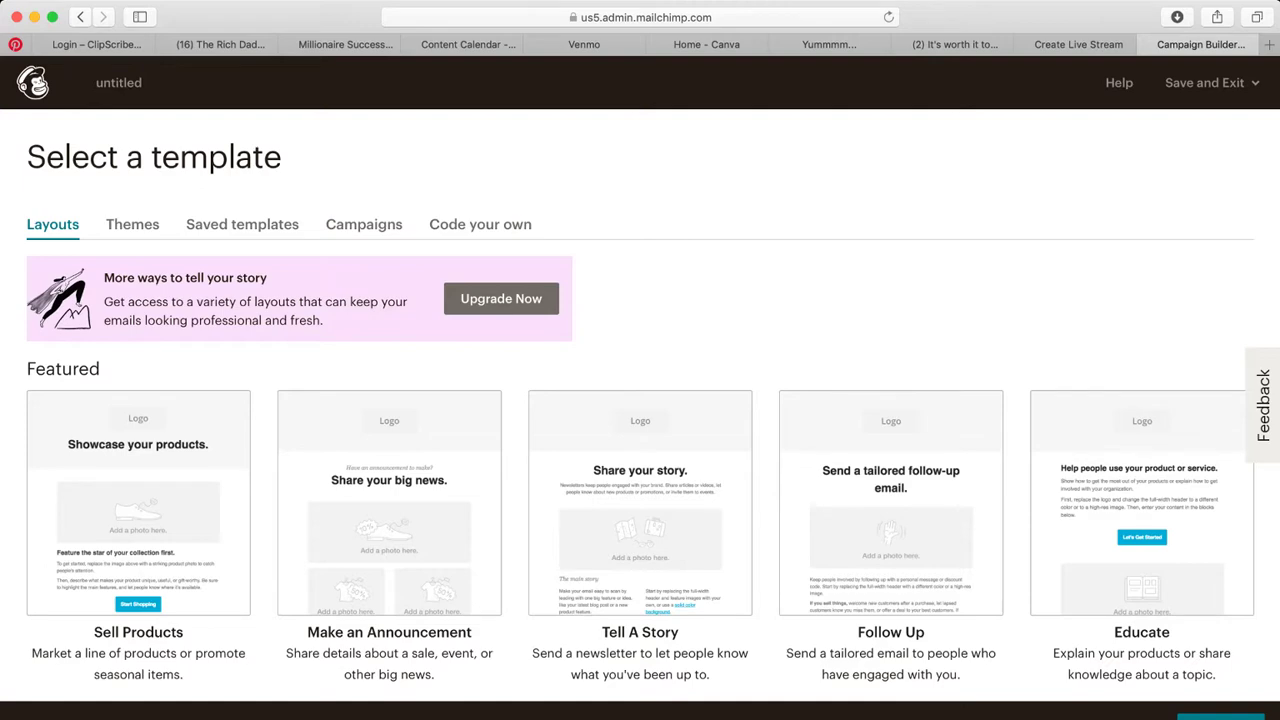
Examine the Featured and Basic email layouts and check which of them require an upgrade
scroll(640, 405, down, 10)
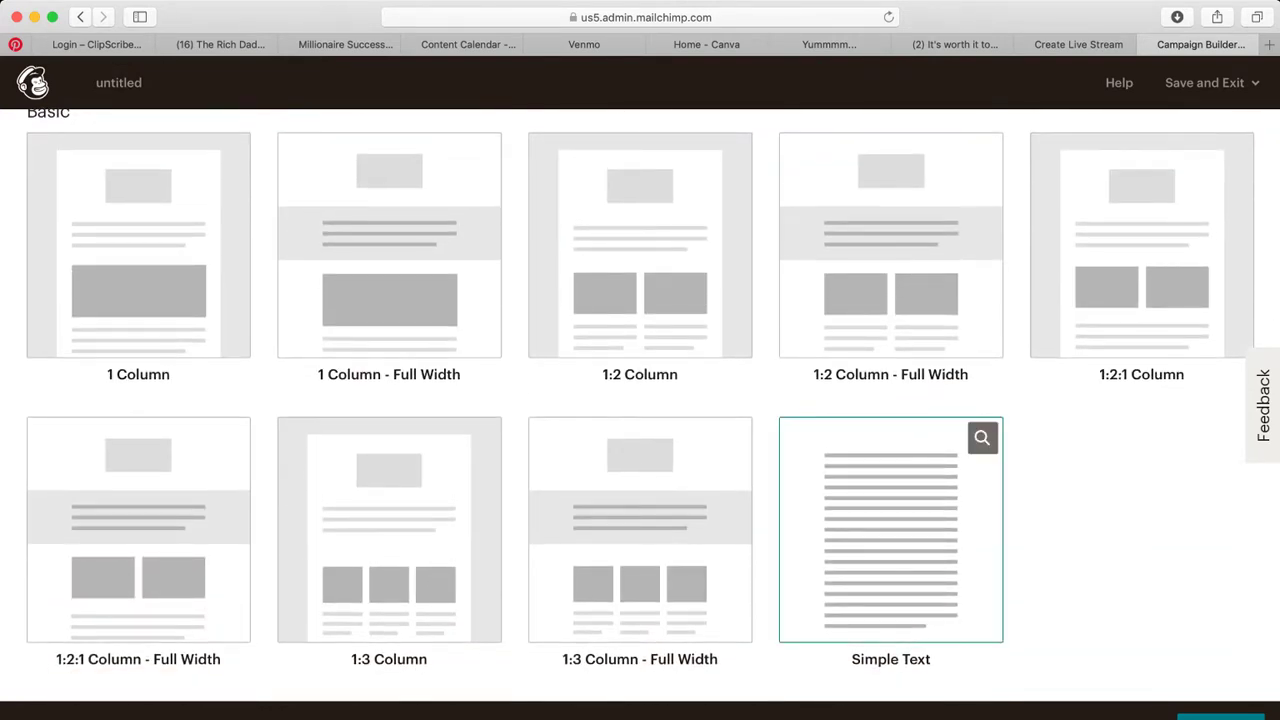
scroll(890, 530, up, 2)
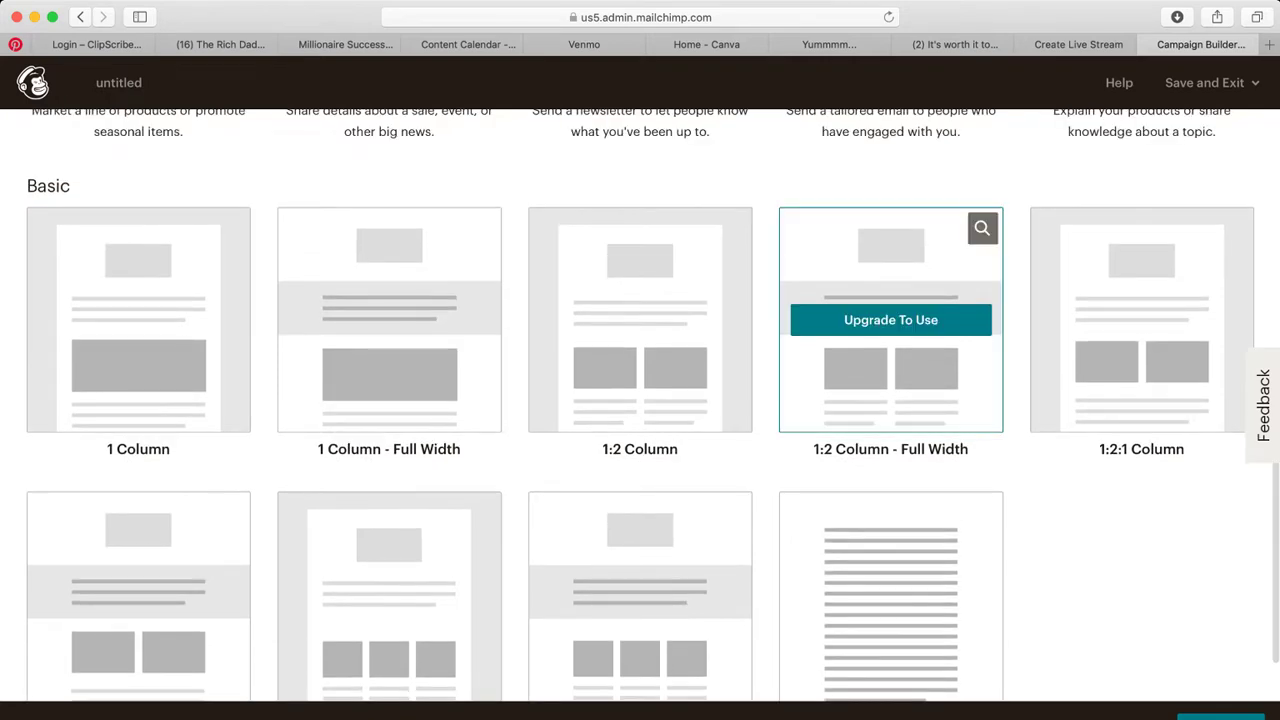
scroll(890, 400, up, 5)
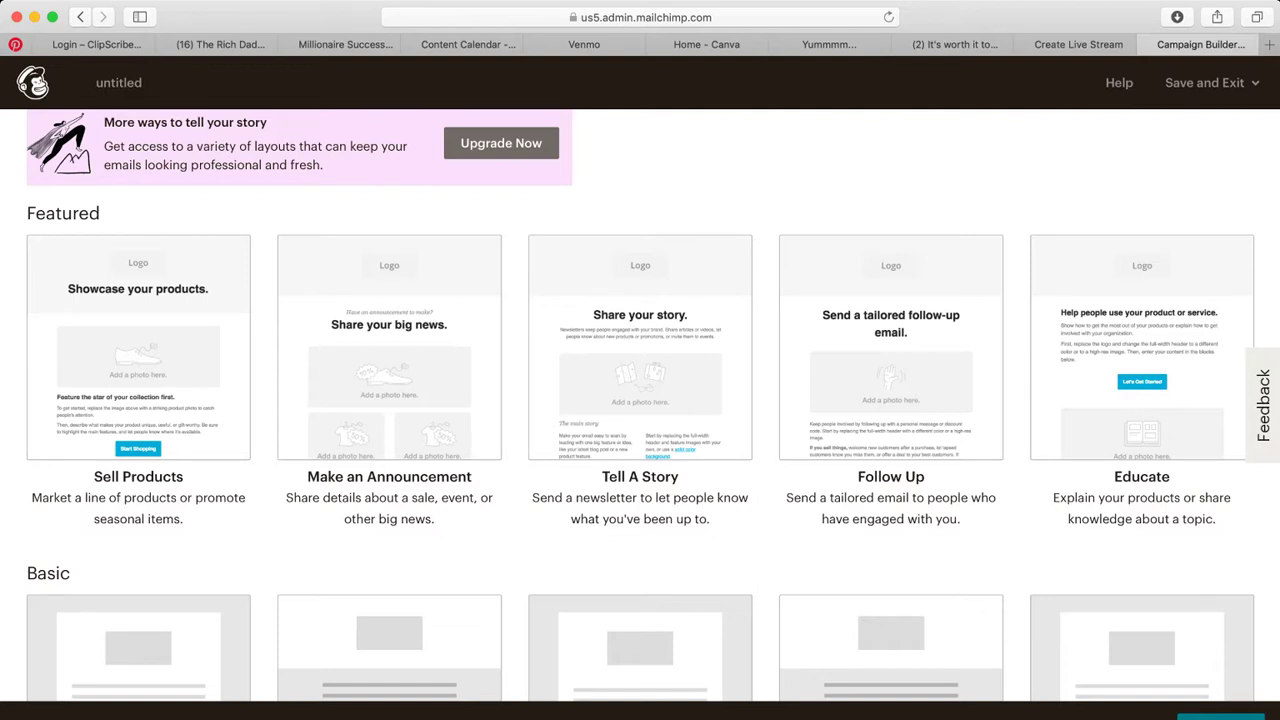
scroll(640, 400, down, 5)
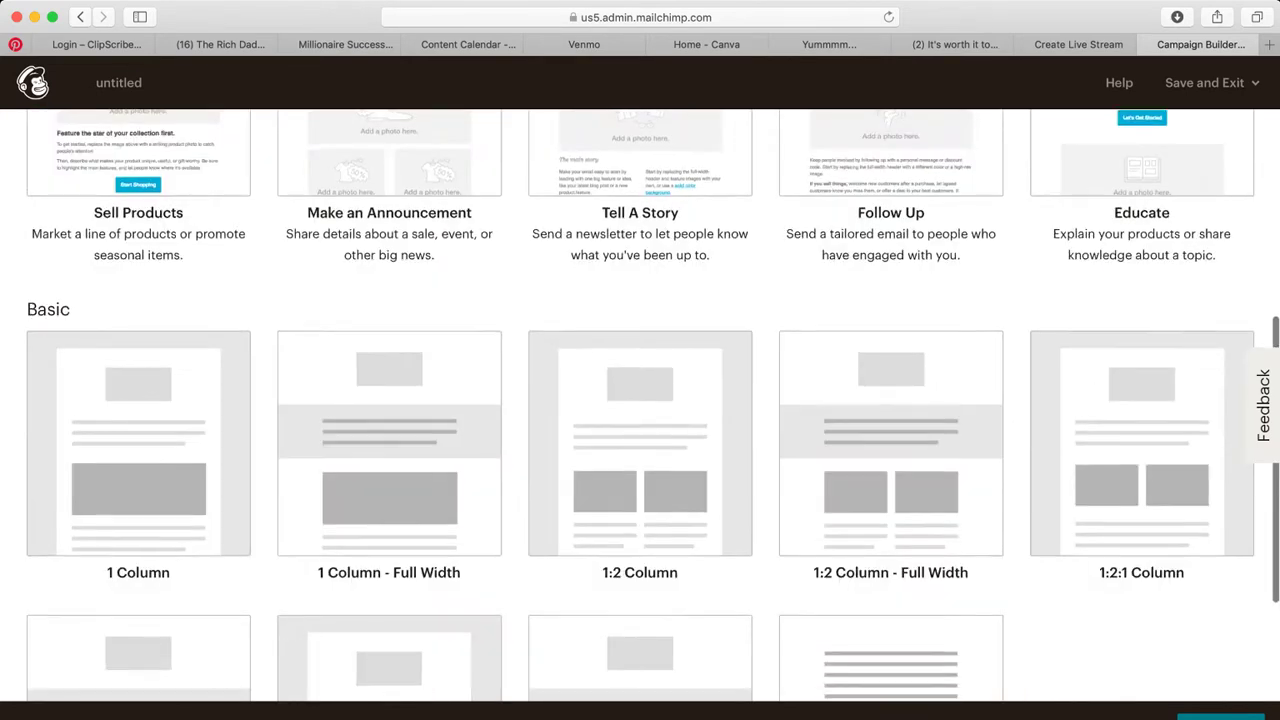
scroll(640, 400, down, 1)
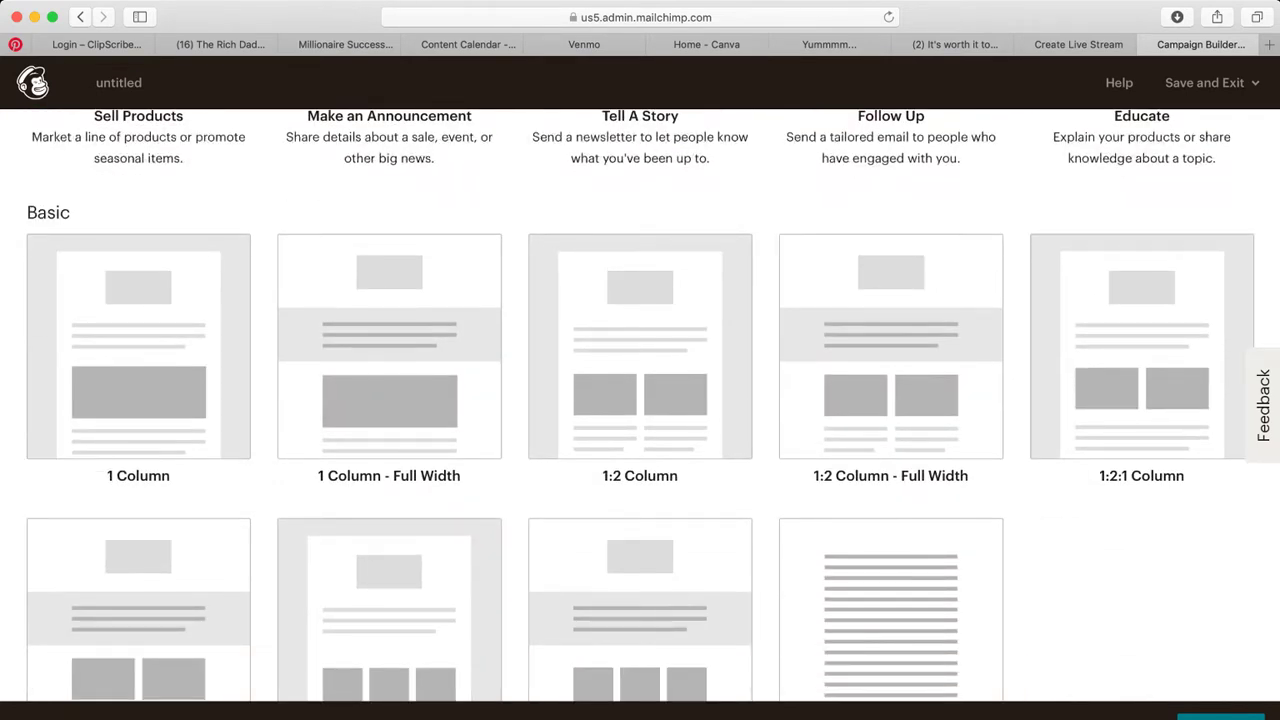
scroll(640, 400, up, 3)
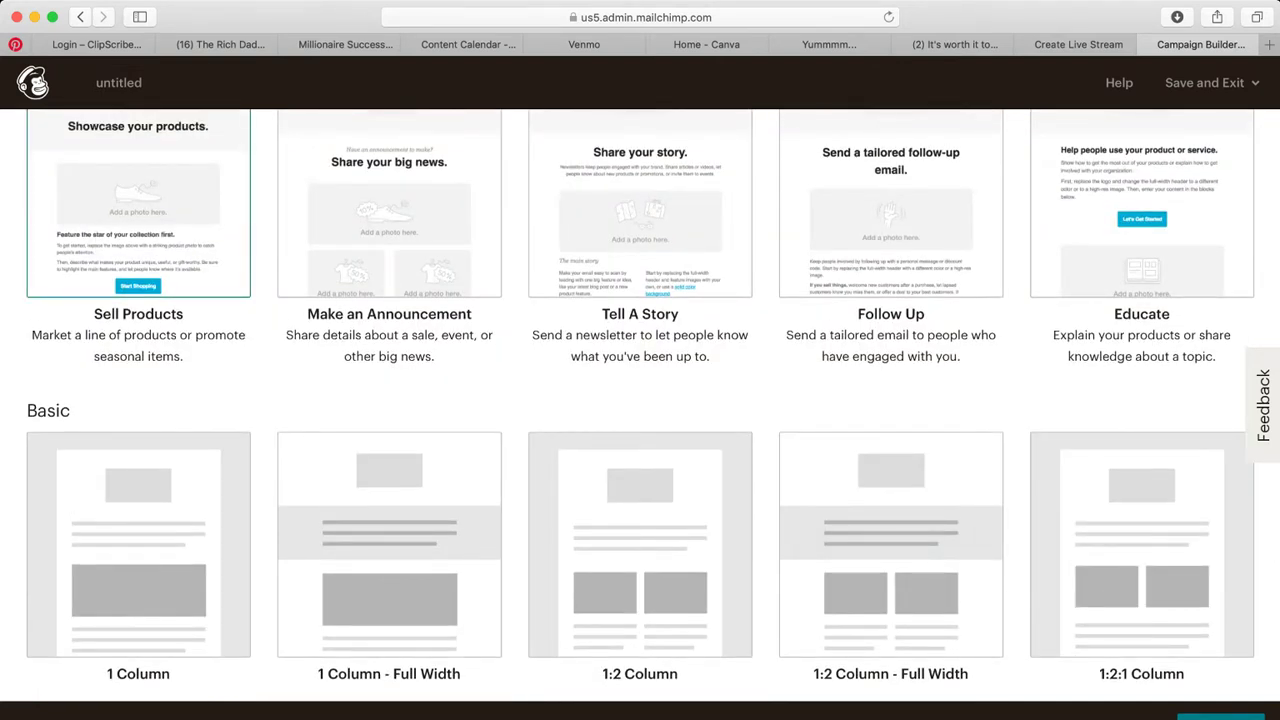
scroll(640, 400, down, 5)
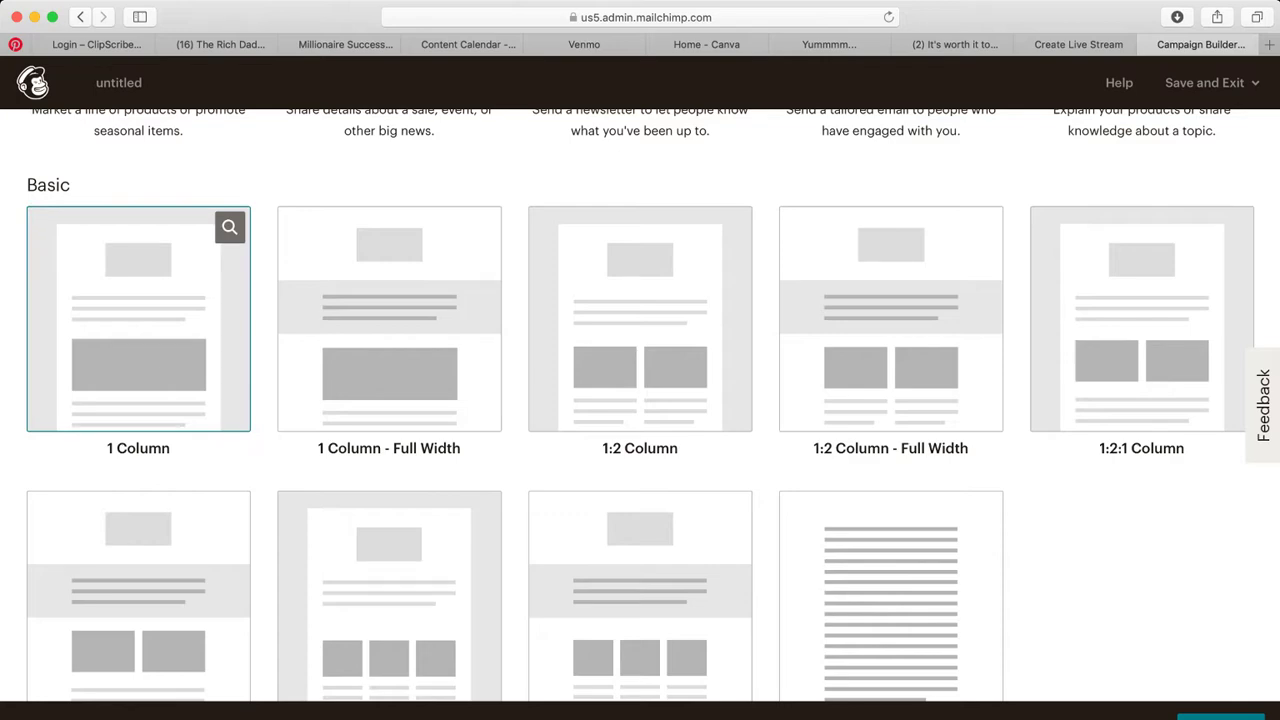
scroll(890, 300, down, 2)
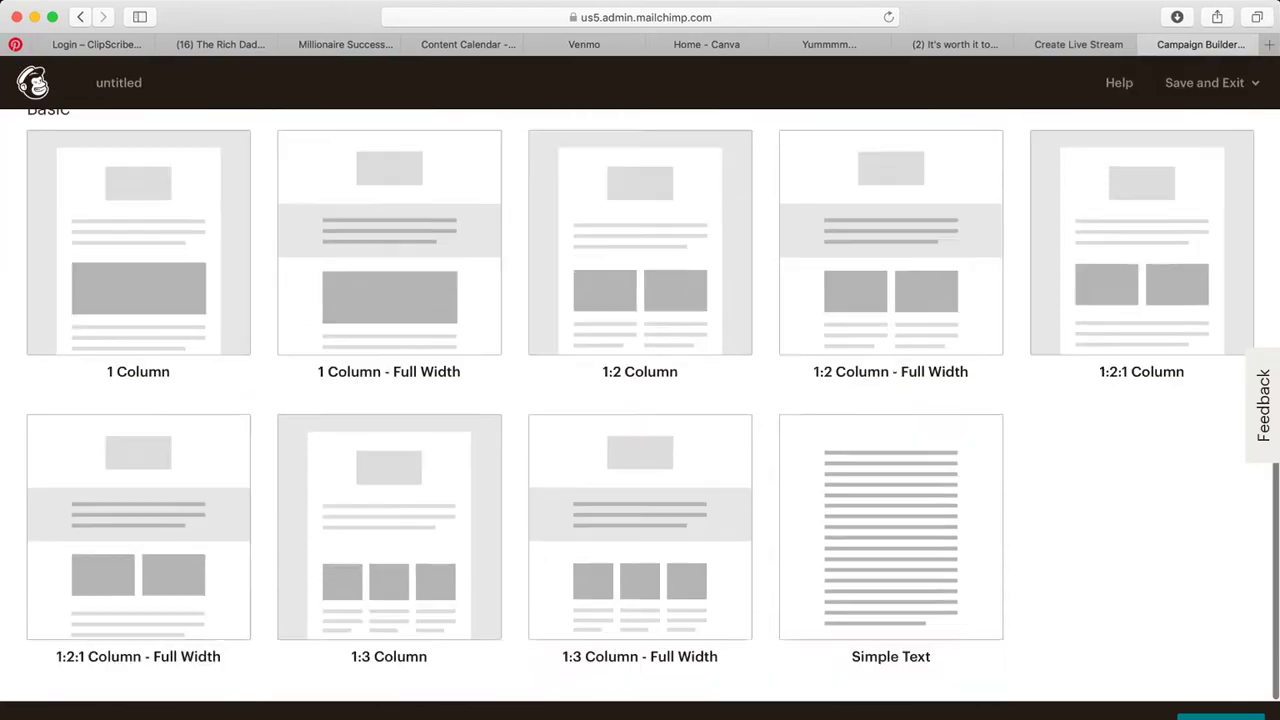
scroll(1141, 620, up, 5)
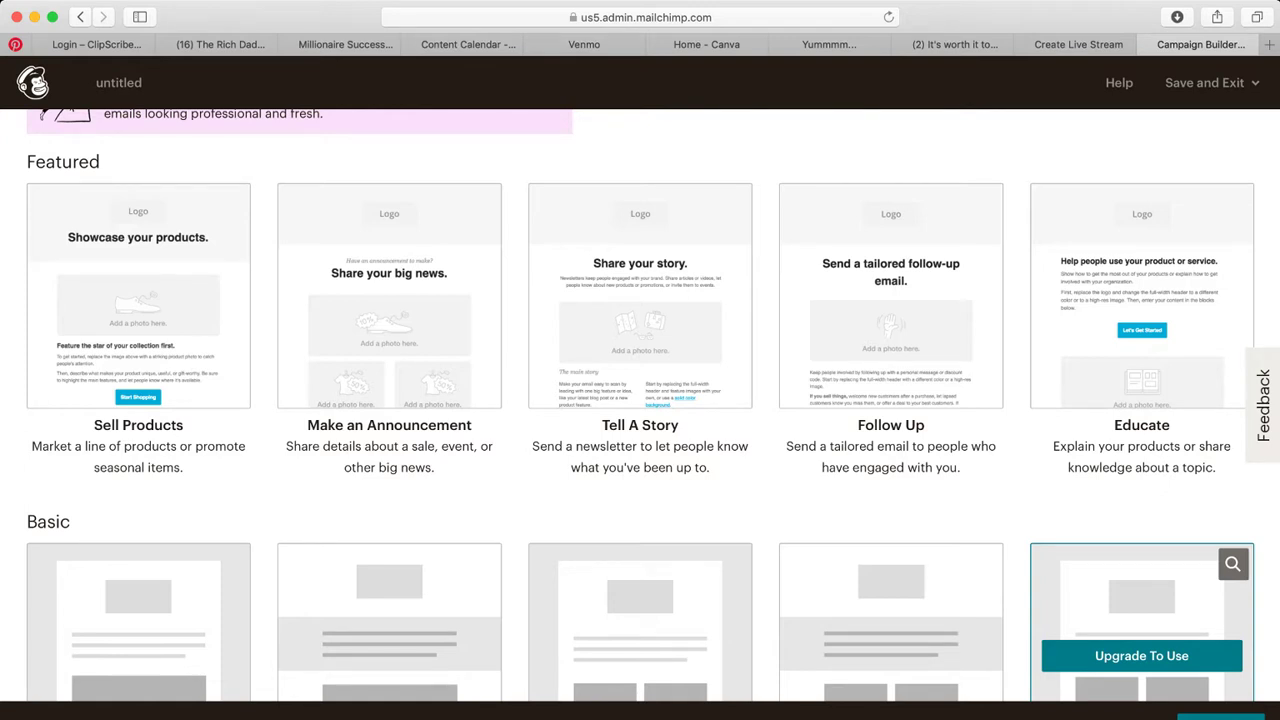
scroll(653, 405, down, 1)
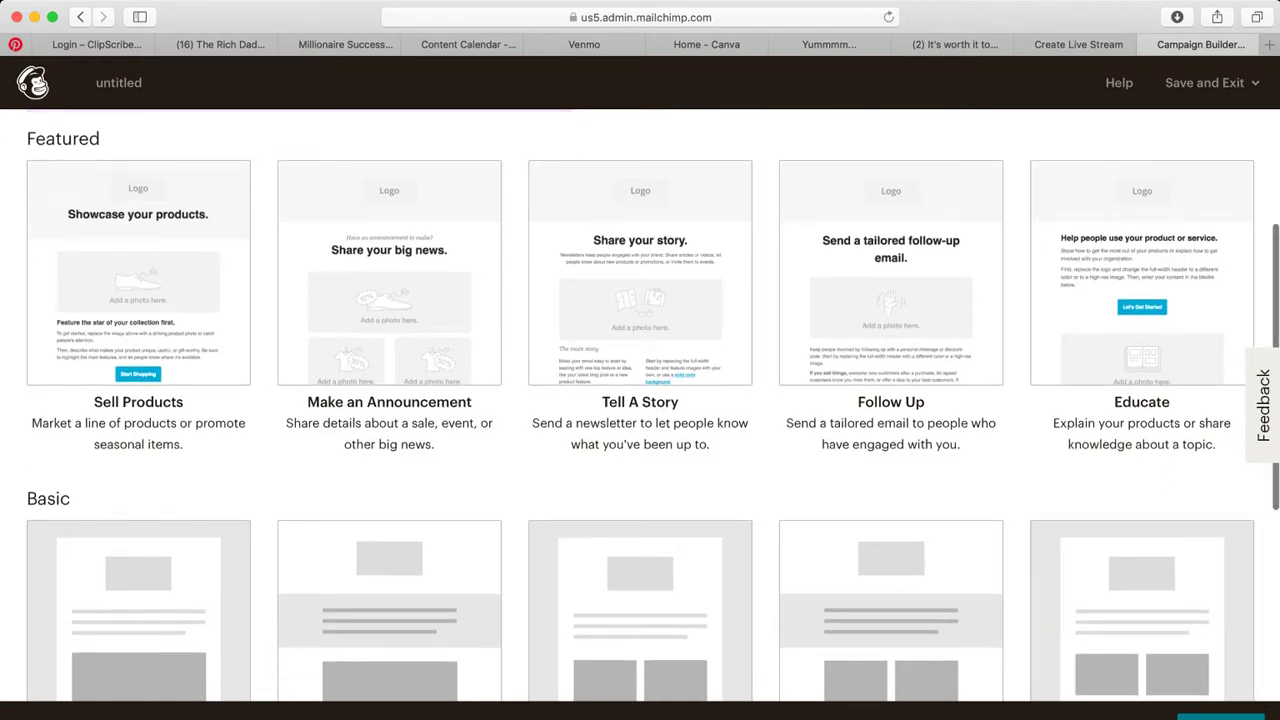
scroll(1141, 560, down, 2)
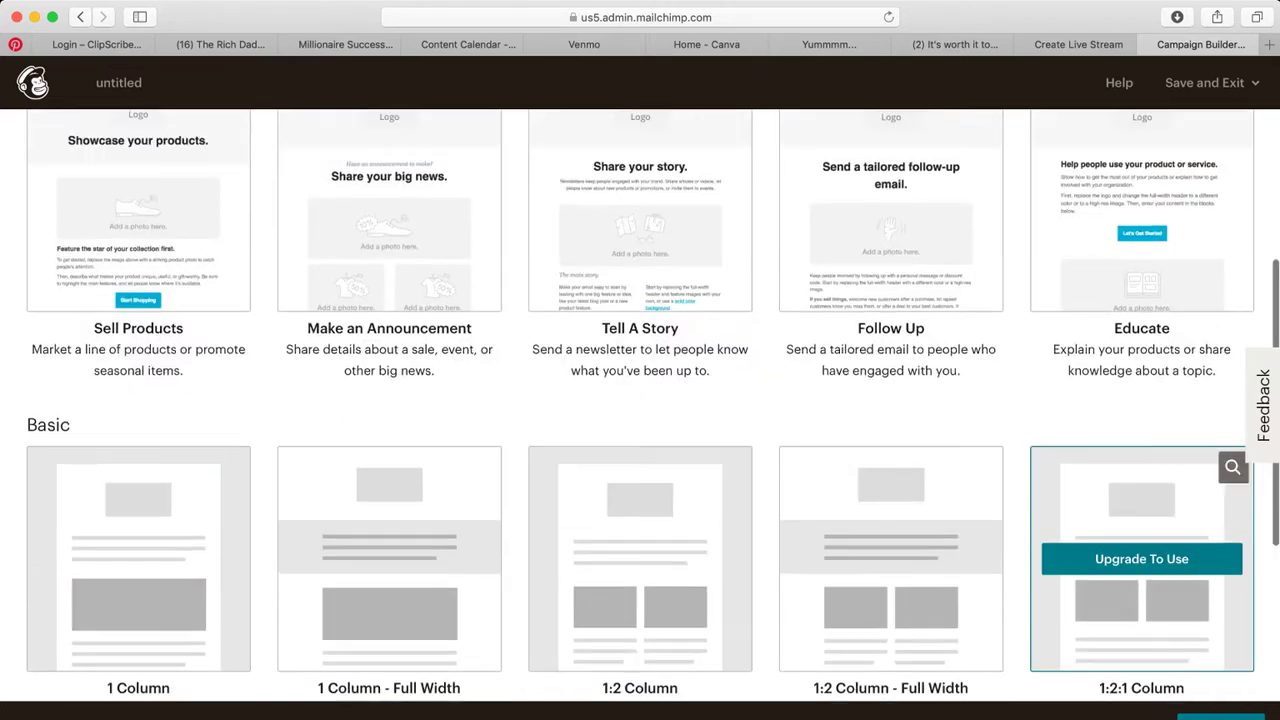
scroll(1141, 560, up, 3)
scroll(1141, 400, down, 5)
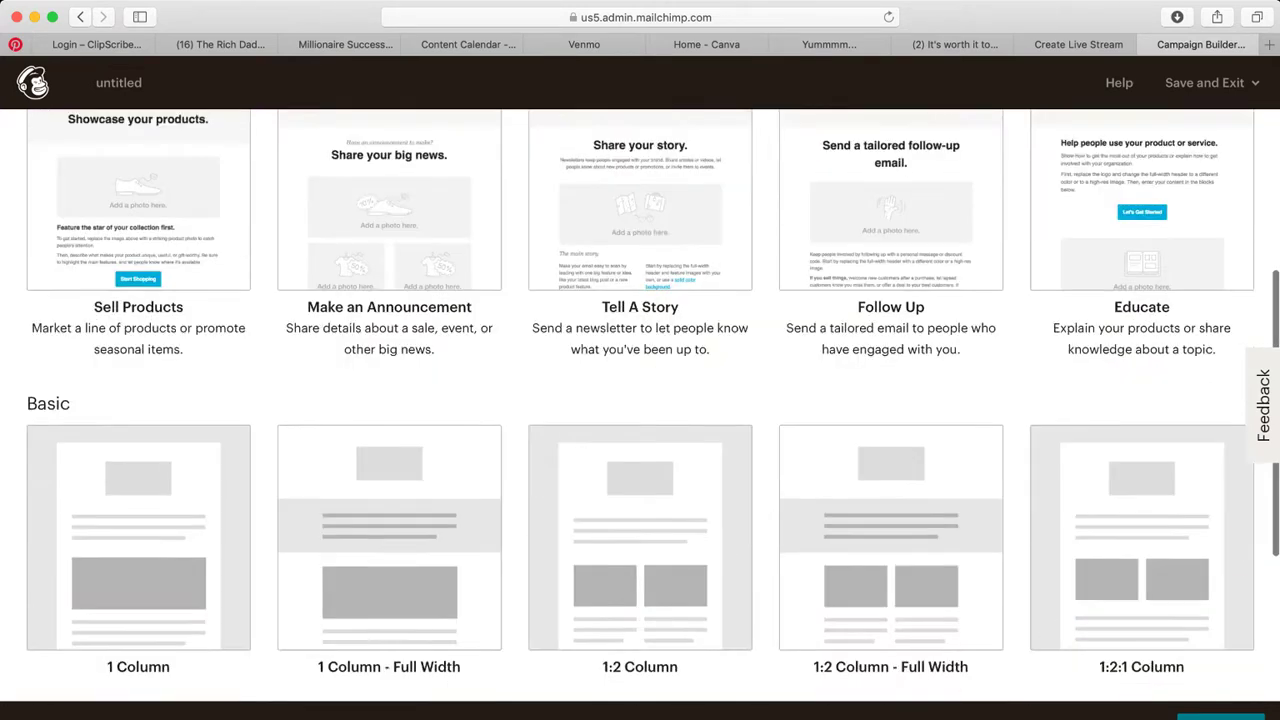
scroll(1141, 400, up, 6)
scroll(1141, 400, up, 1)
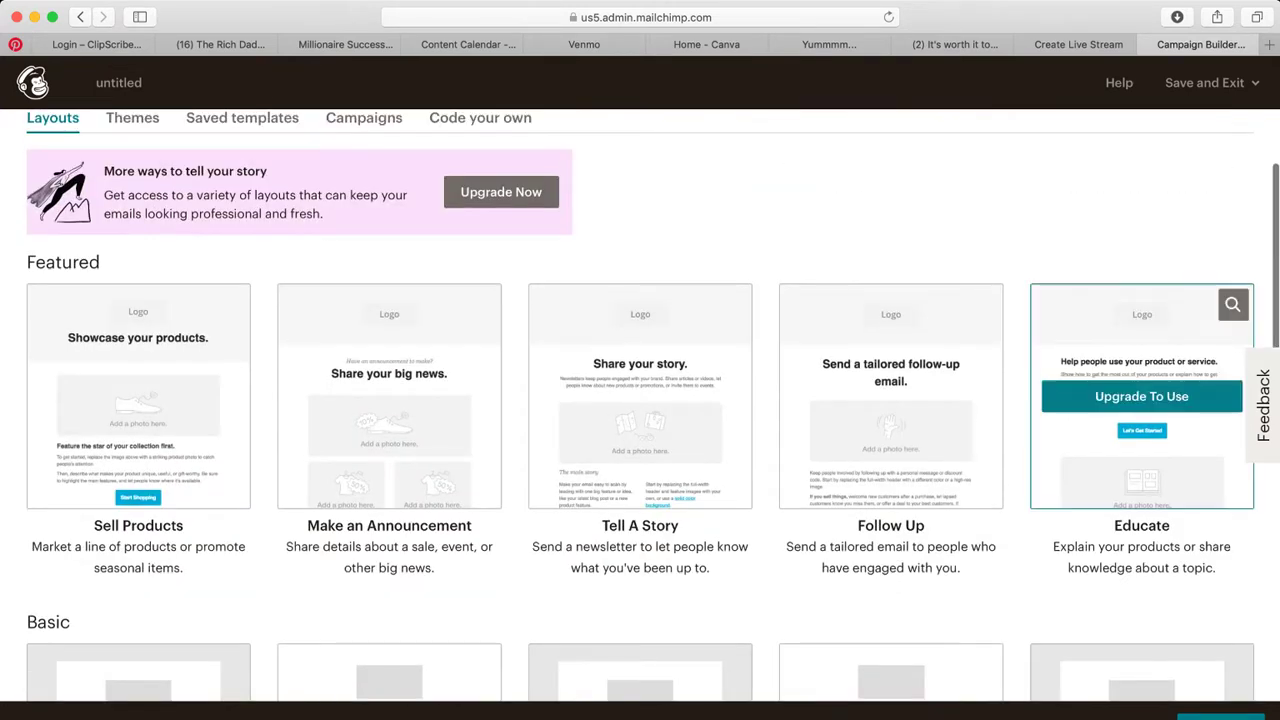
scroll(890, 500, down, 3)
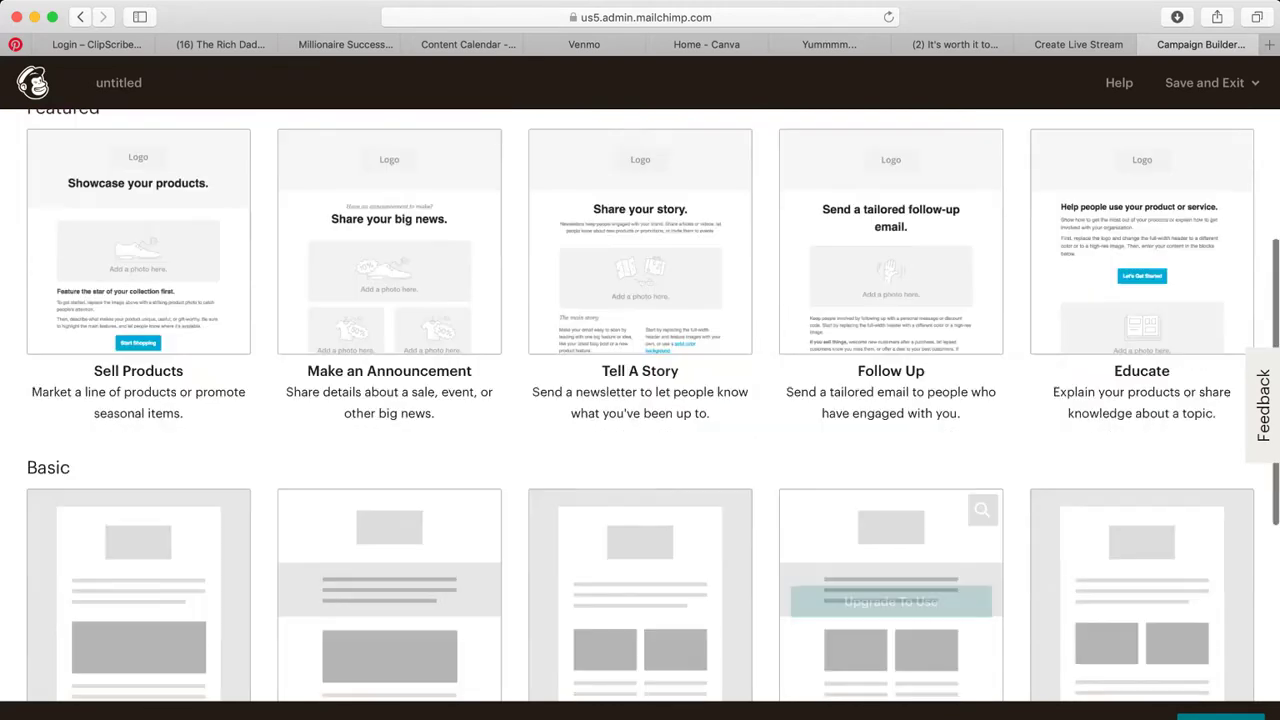
scroll(890, 500, up, 5)
scroll(653, 402, down, 1)
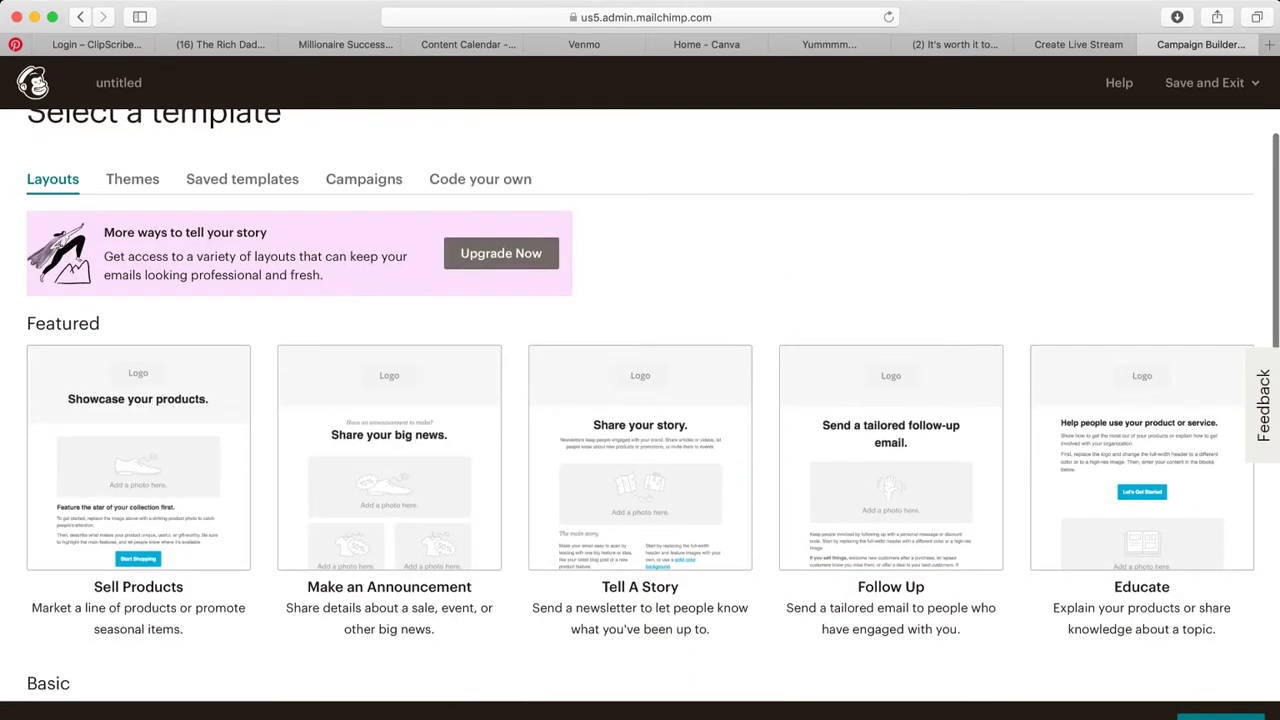
Examine the email themes in the Featured, E-commerce and Events groups
click(132, 179)
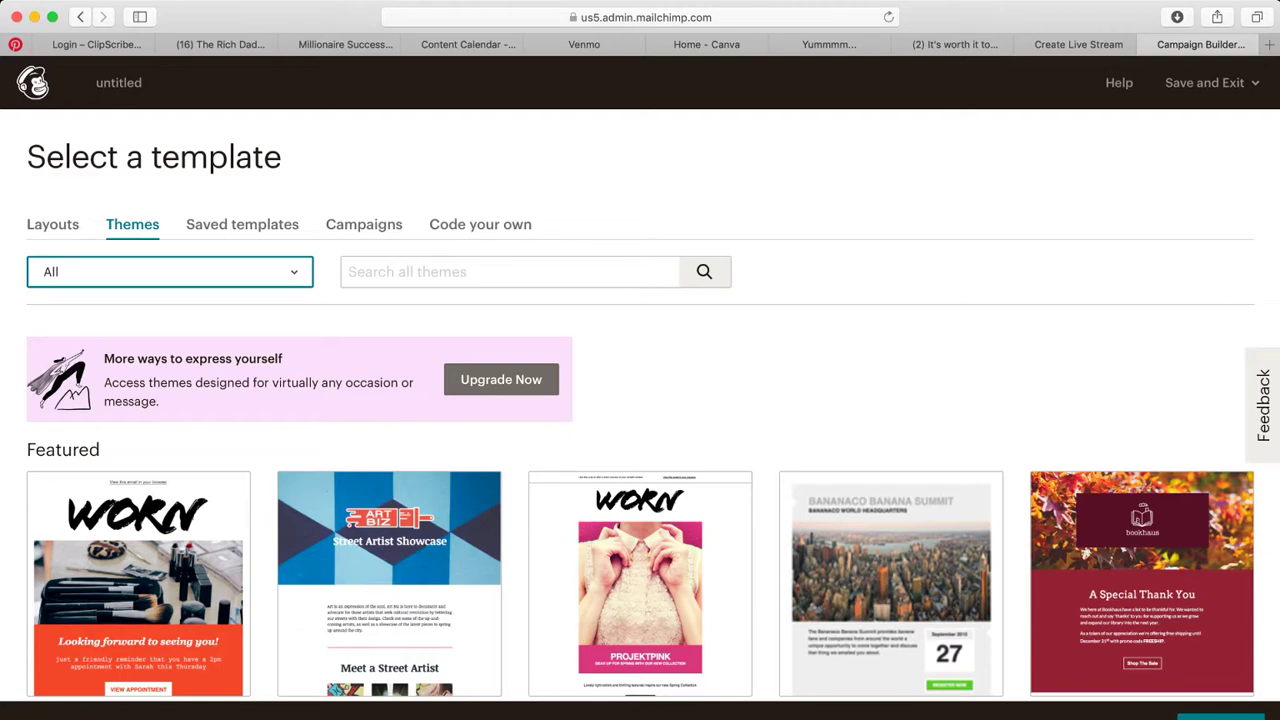
click(52, 224)
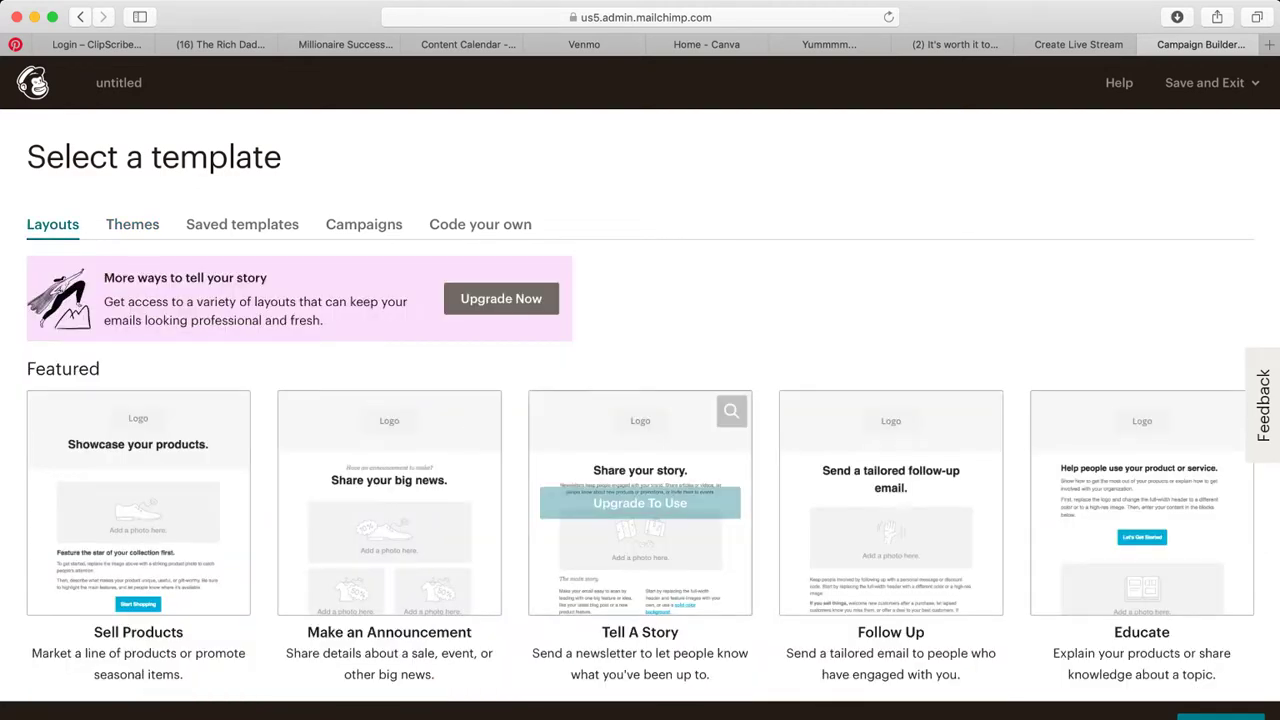
click(132, 224)
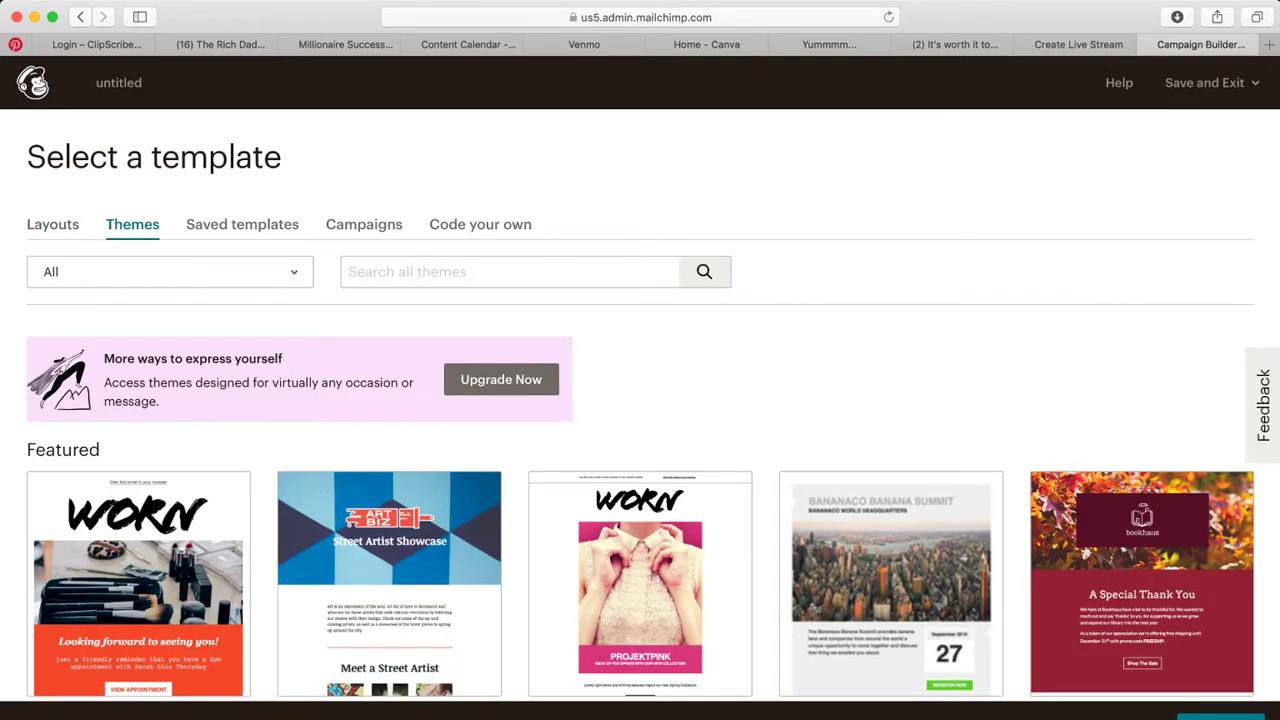
scroll(640, 400, down, 4)
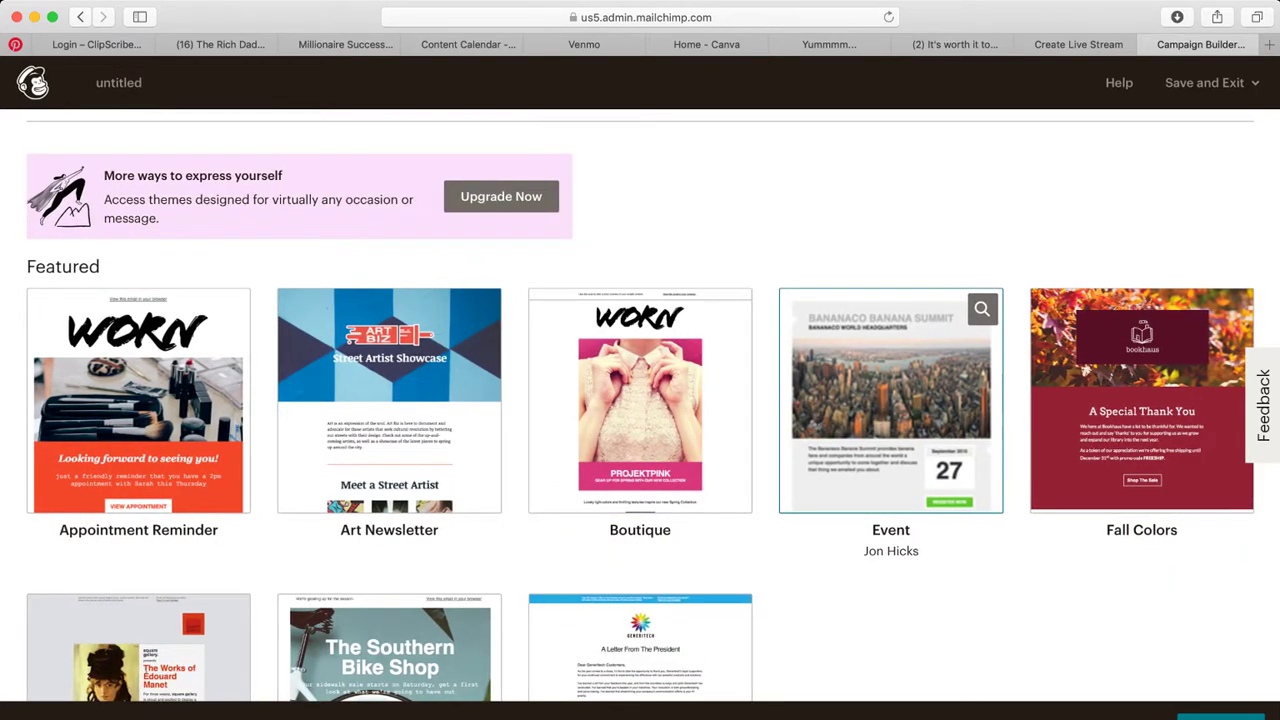
scroll(890, 400, down, 3)
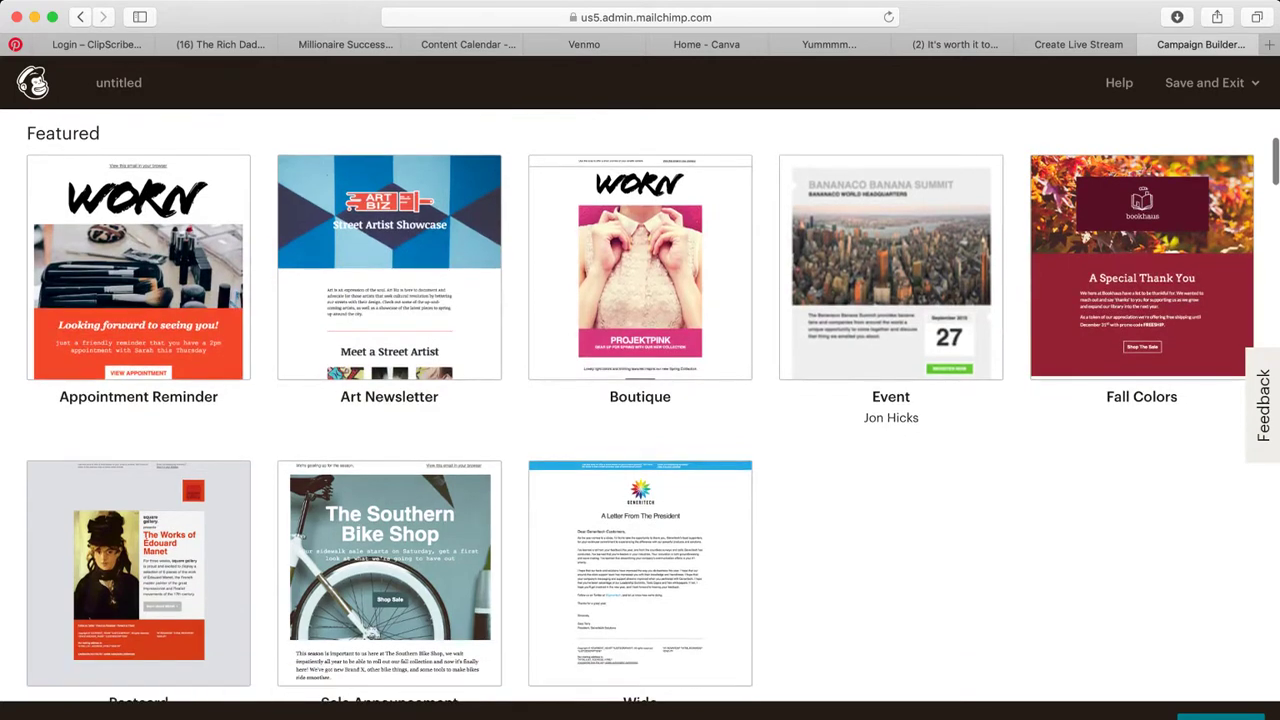
scroll(640, 400, down, 3)
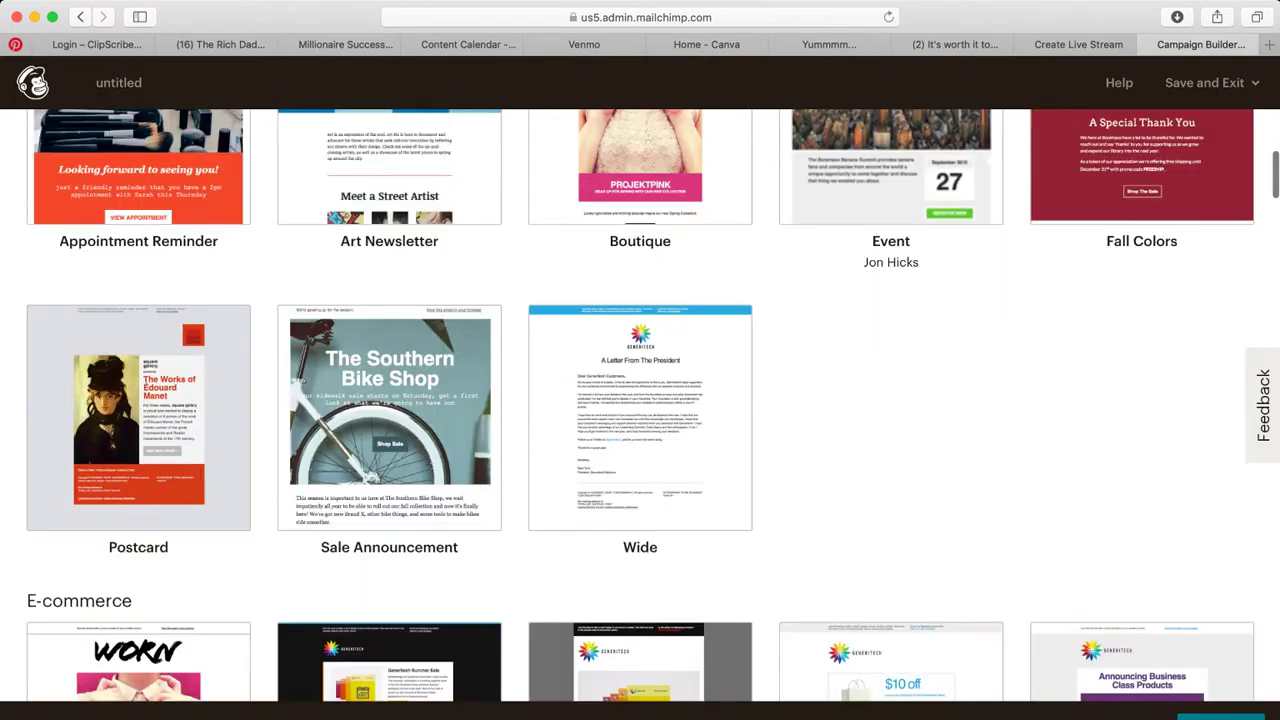
scroll(1141, 500, down, 5)
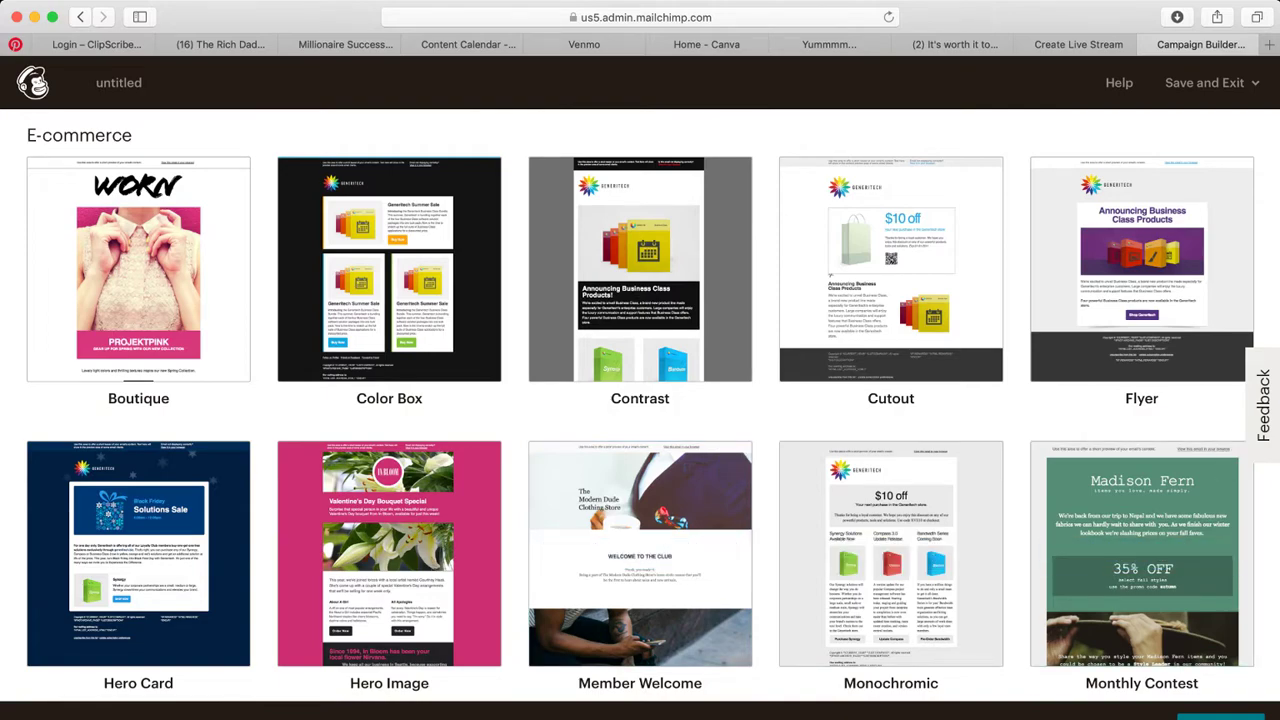
scroll(640, 400, down, 5)
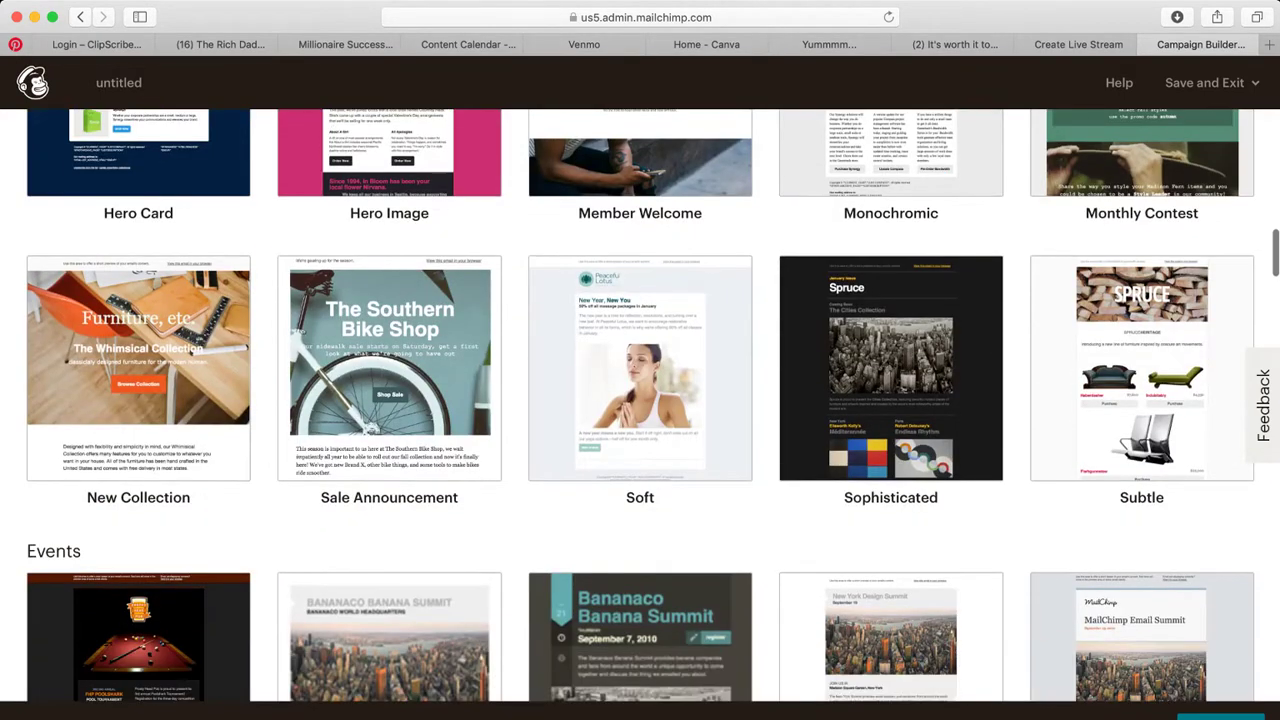
Examine the remaining Events themes and the themes in the Holiday and Integrations groups
scroll(640, 400, down, 10)
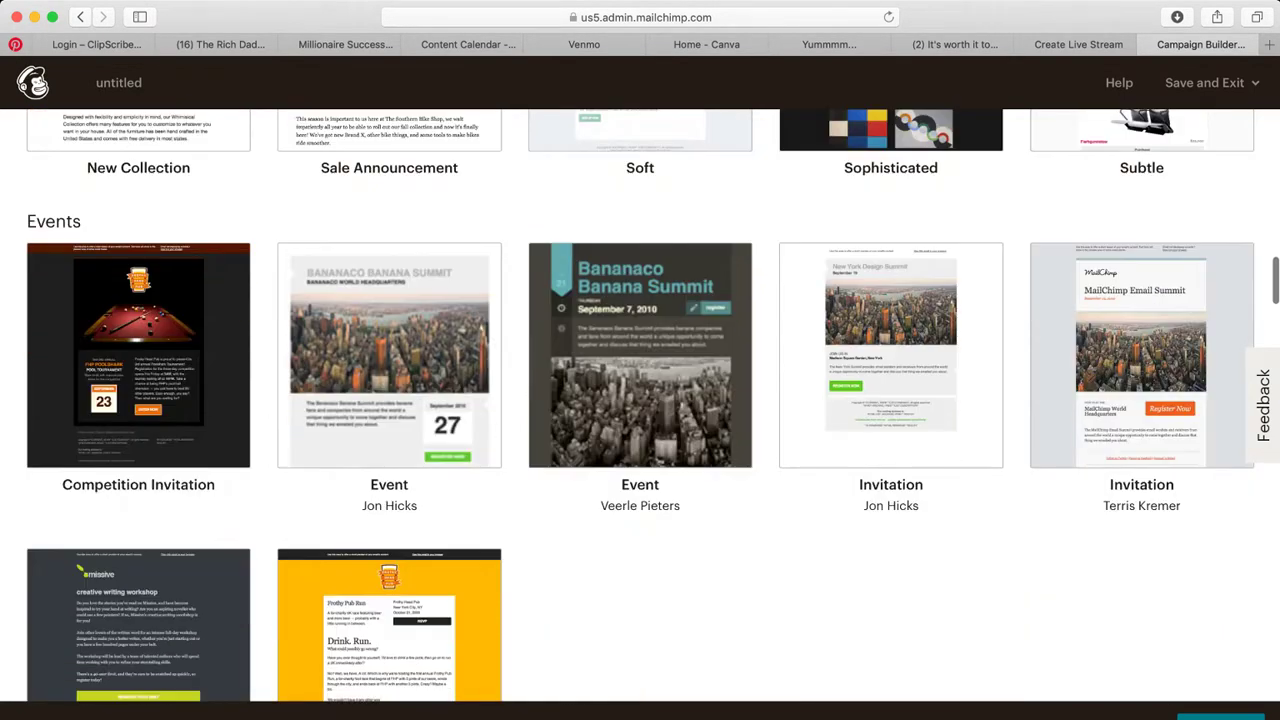
scroll(640, 400, down, 8)
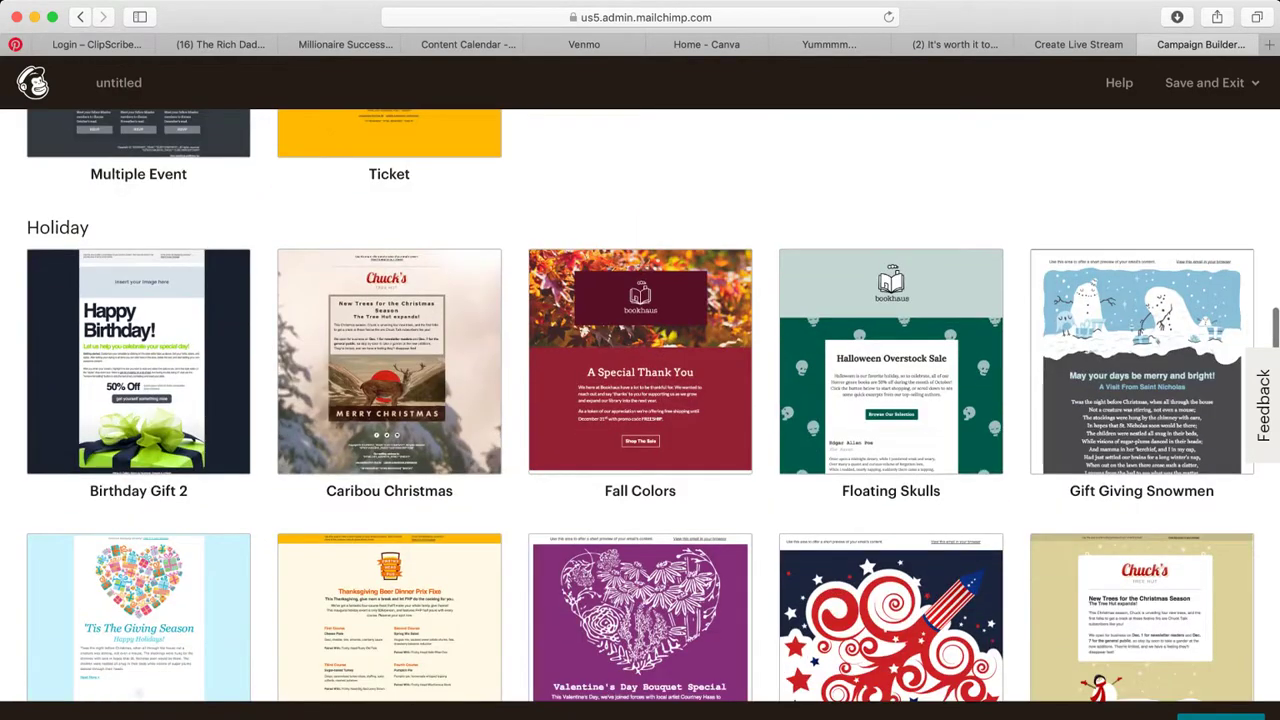
scroll(640, 400, down, 8)
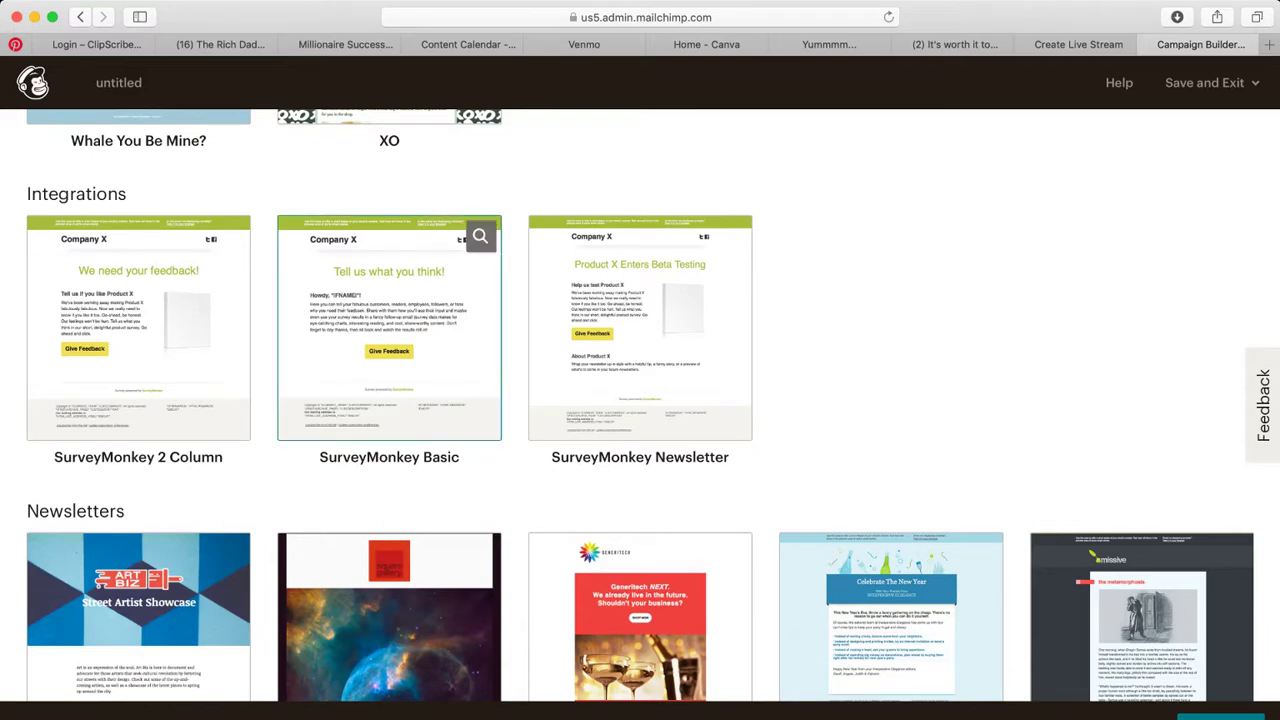
scroll(640, 400, down, 1)
scroll(890, 430, down, 3)
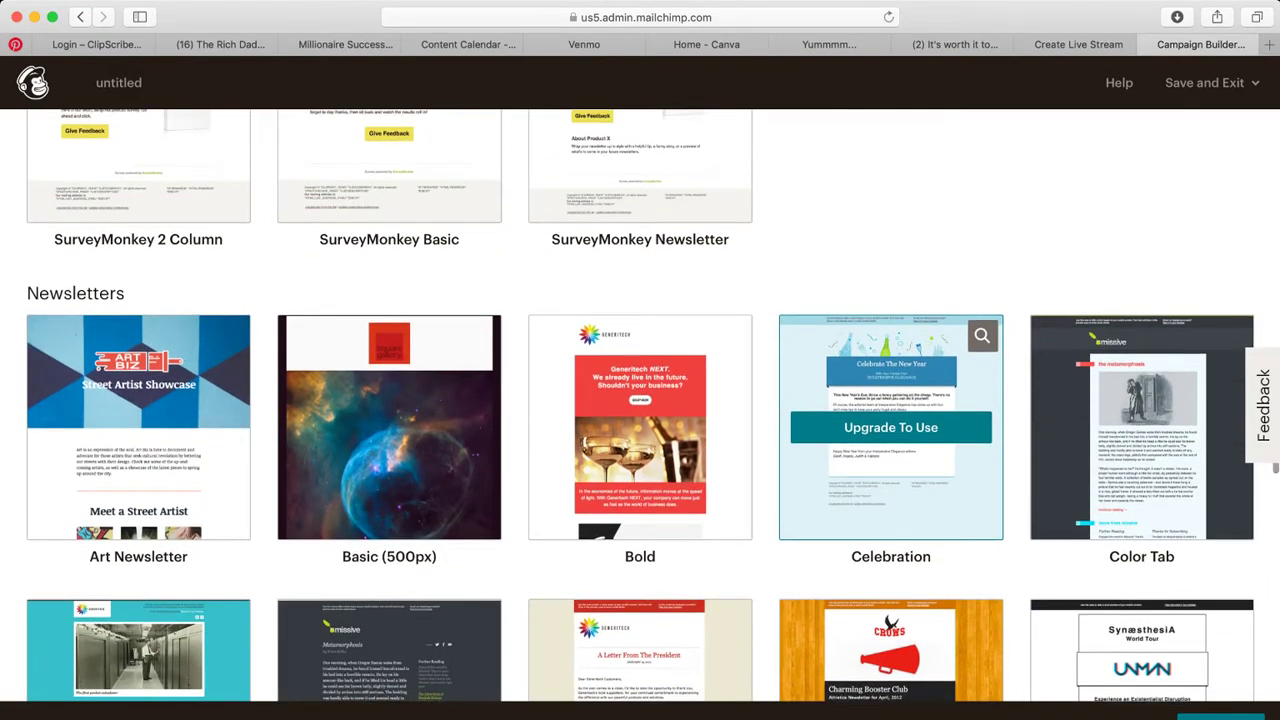
Examine the Newsletters themes from Art Newsletter to Weekly Deals and check whether they require an upgrade
scroll(890, 430, down, 2)
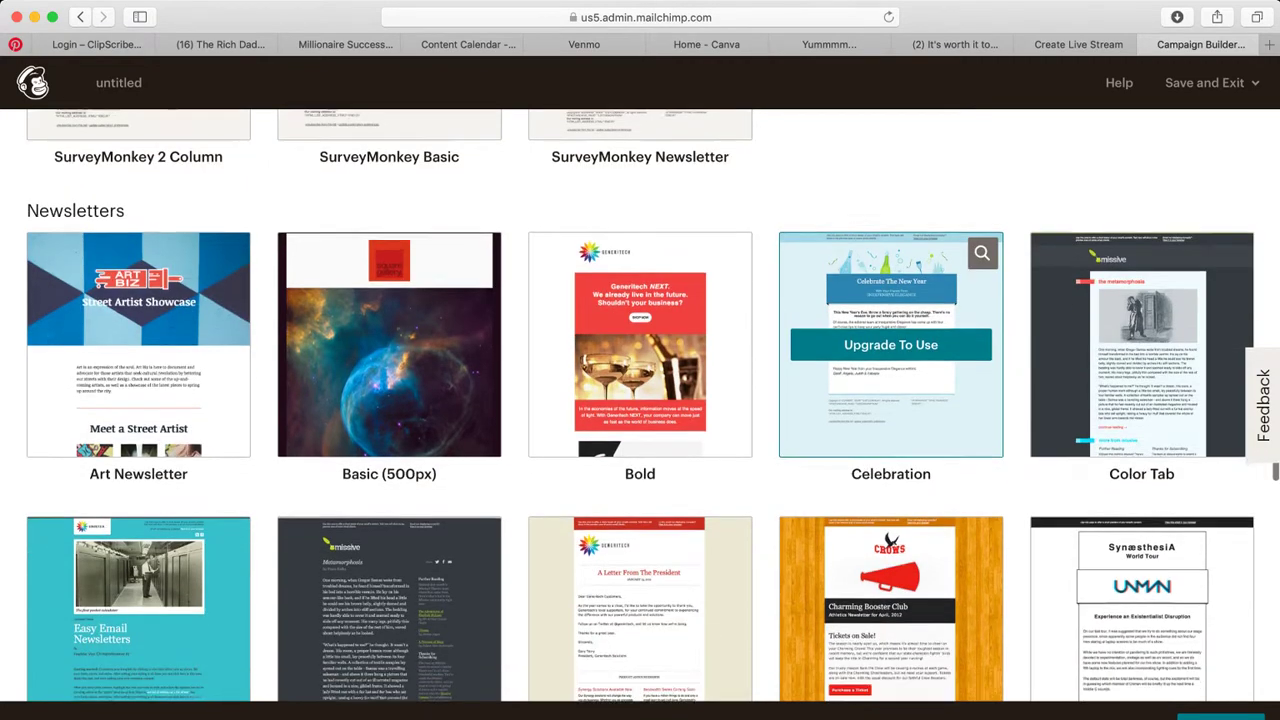
scroll(890, 430, down, 1)
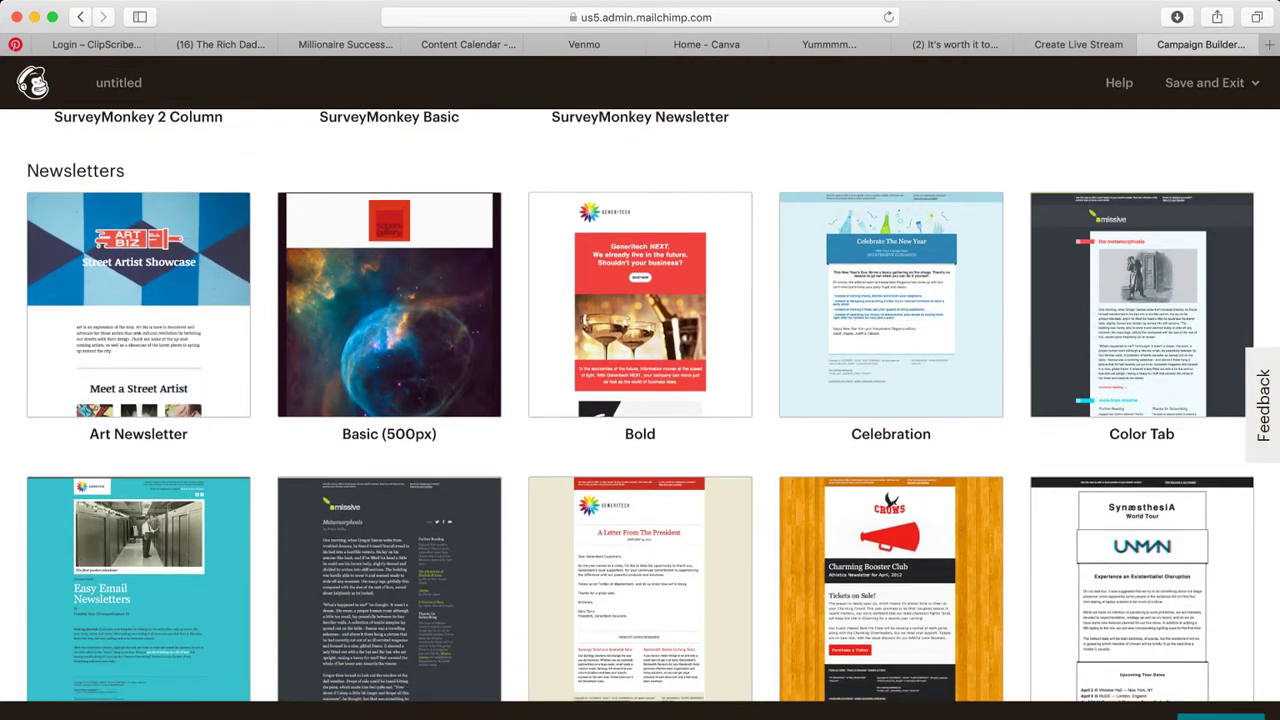
scroll(640, 405, down, 3)
scroll(640, 405, up, 3)
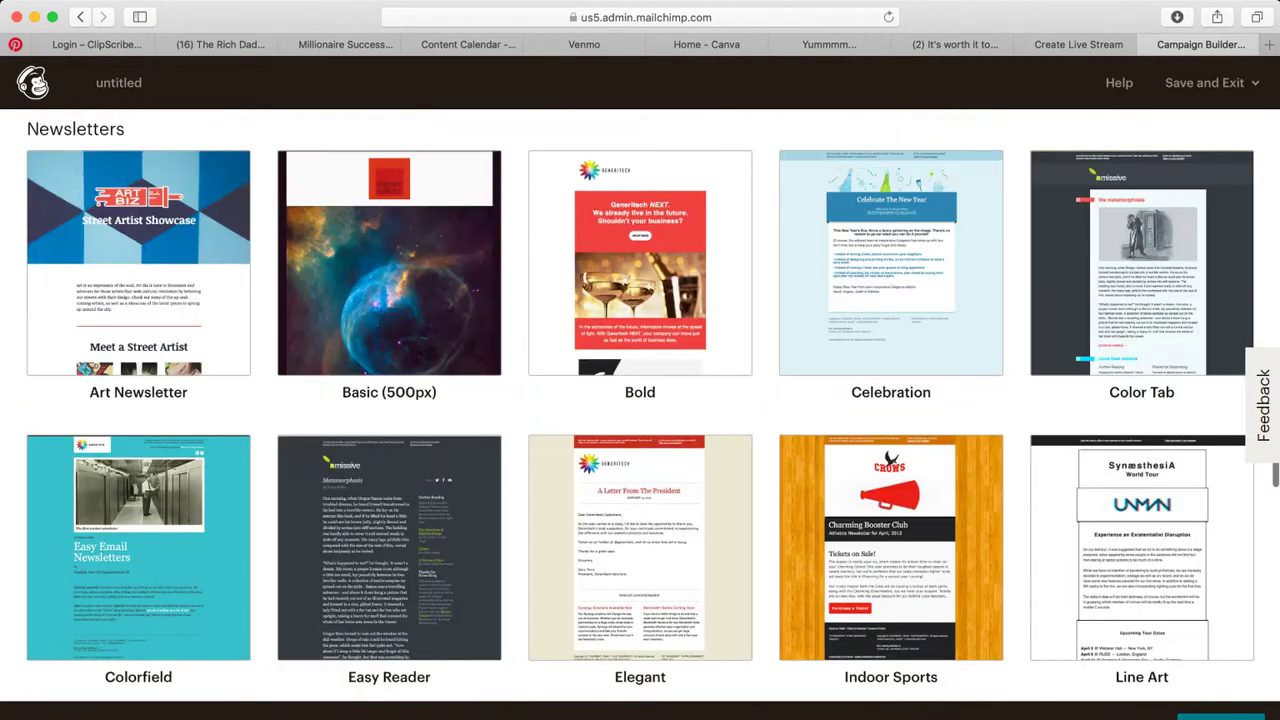
scroll(640, 405, down, 5)
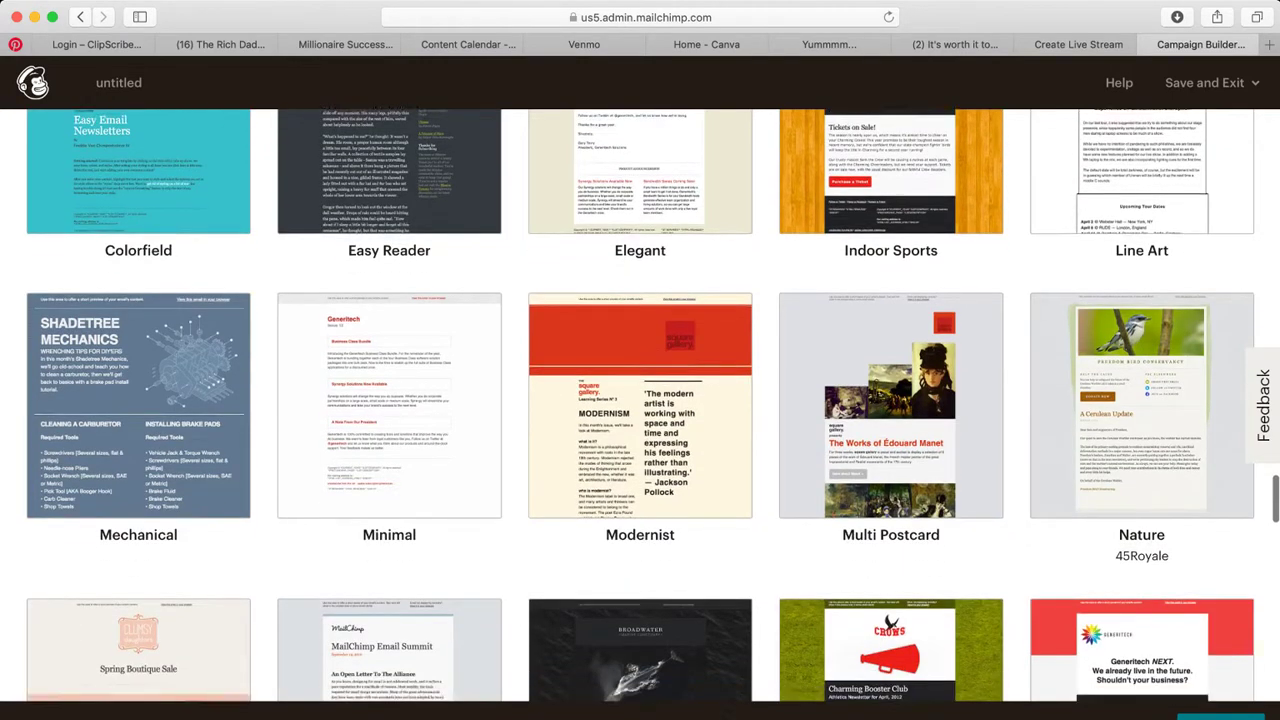
scroll(640, 405, down, 5)
scroll(640, 405, down, 3)
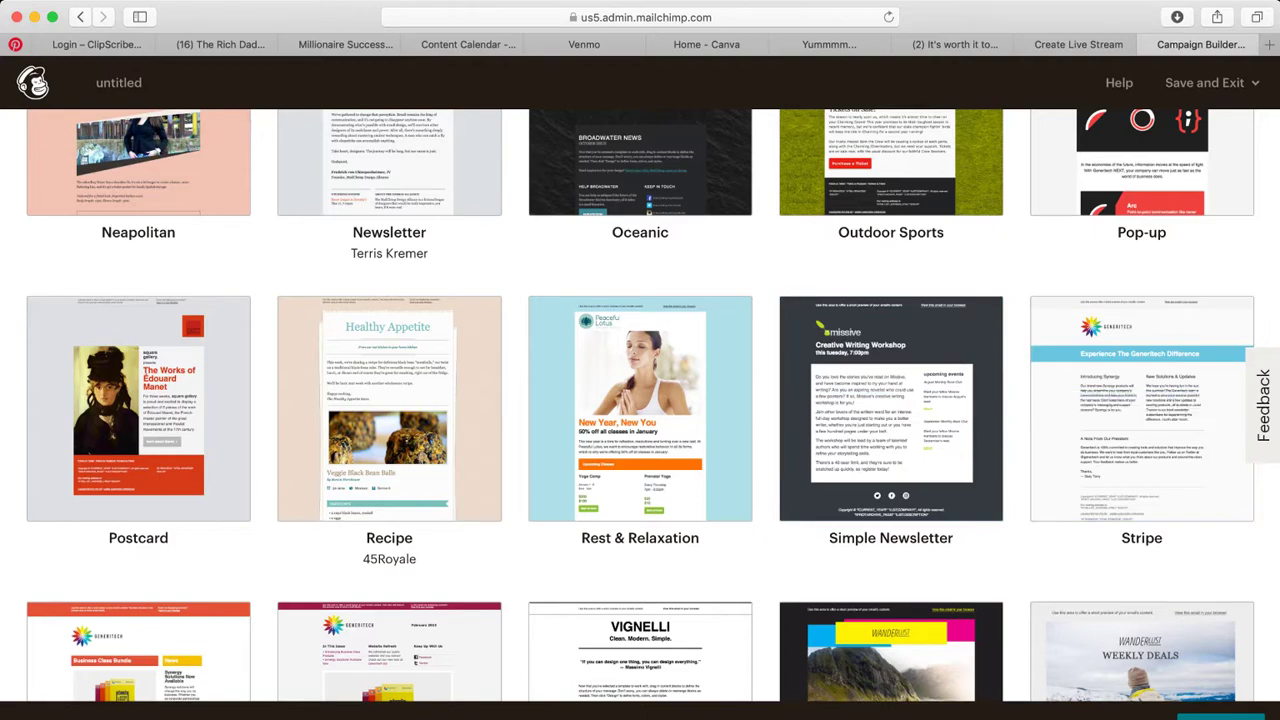
scroll(1140, 410, down, 3)
scroll(890, 500, down, 1)
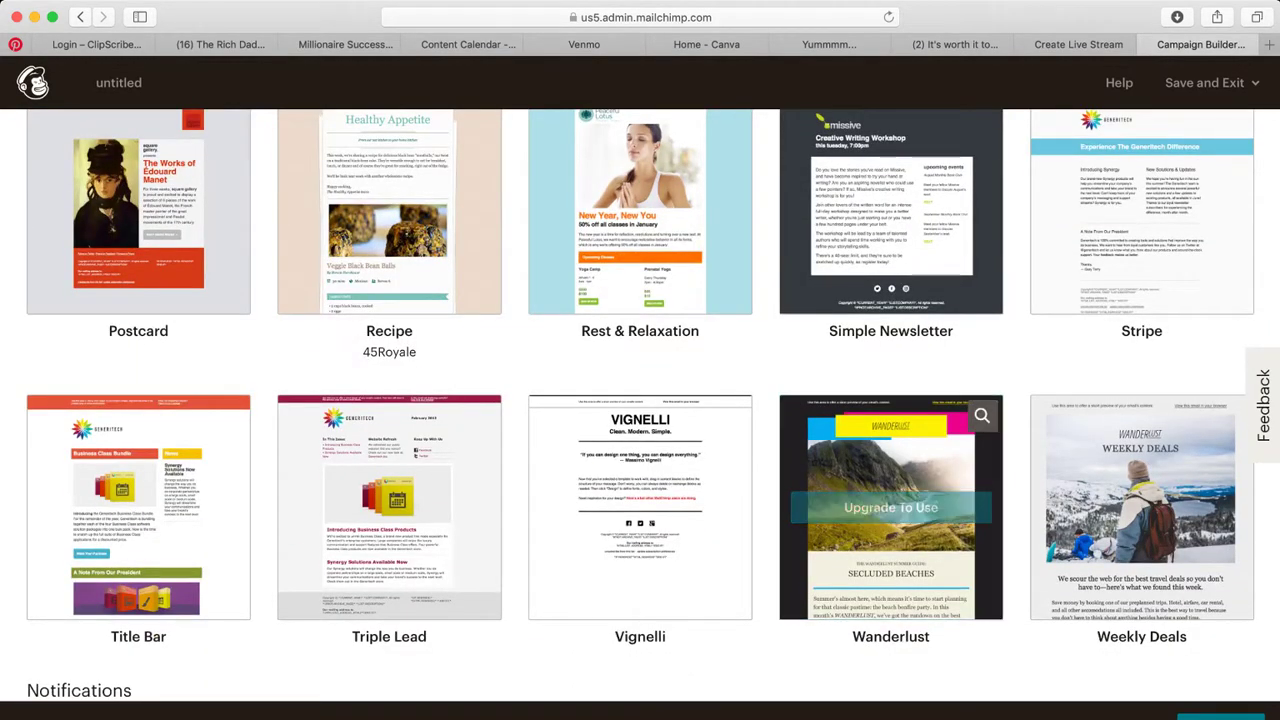
Examine the themes in the Notifications, Photography, Stationery and Subscriber Alerts groups
scroll(1140, 505, down, 4)
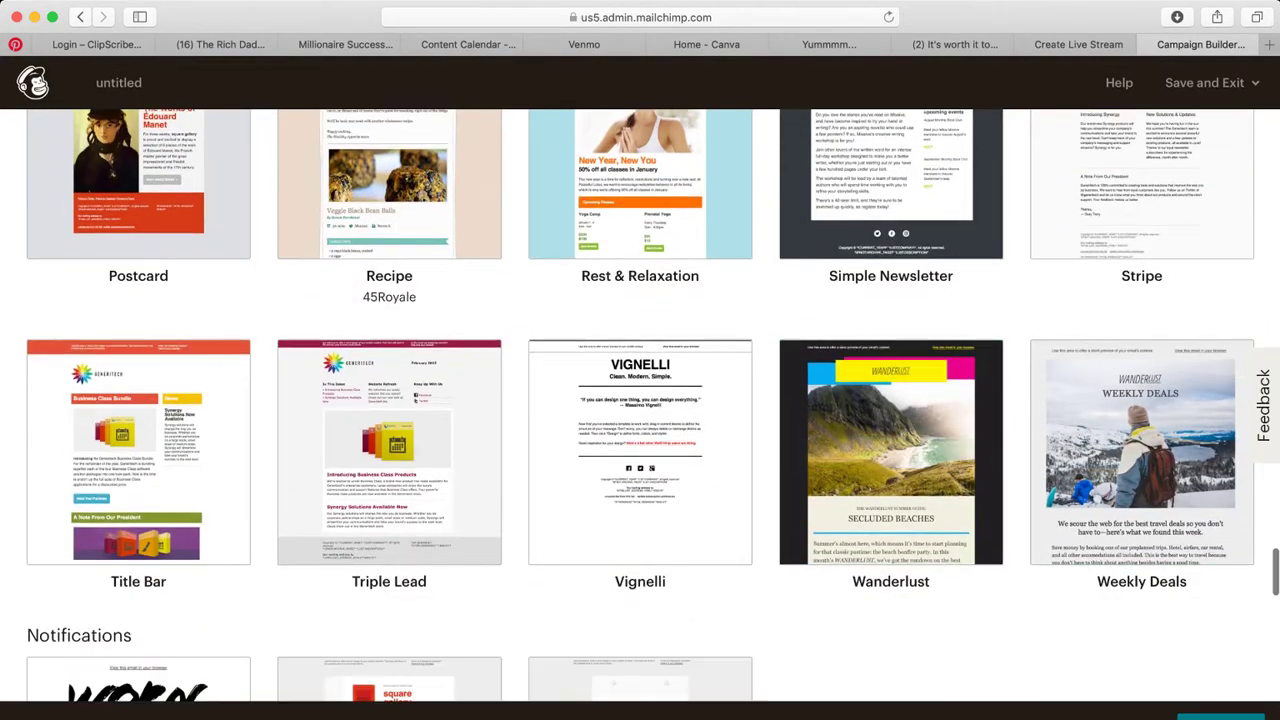
scroll(653, 406, down, 2)
scroll(653, 406, down, 3)
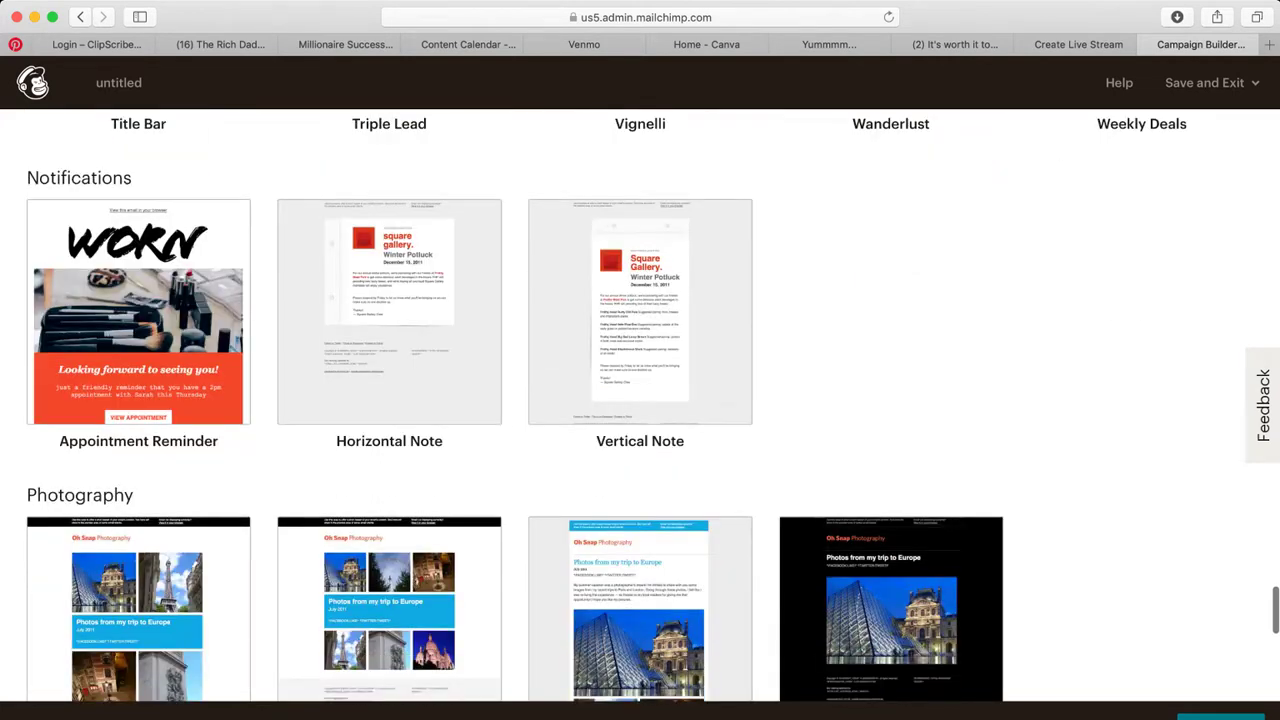
scroll(653, 406, down, 1)
scroll(640, 300, up, 1)
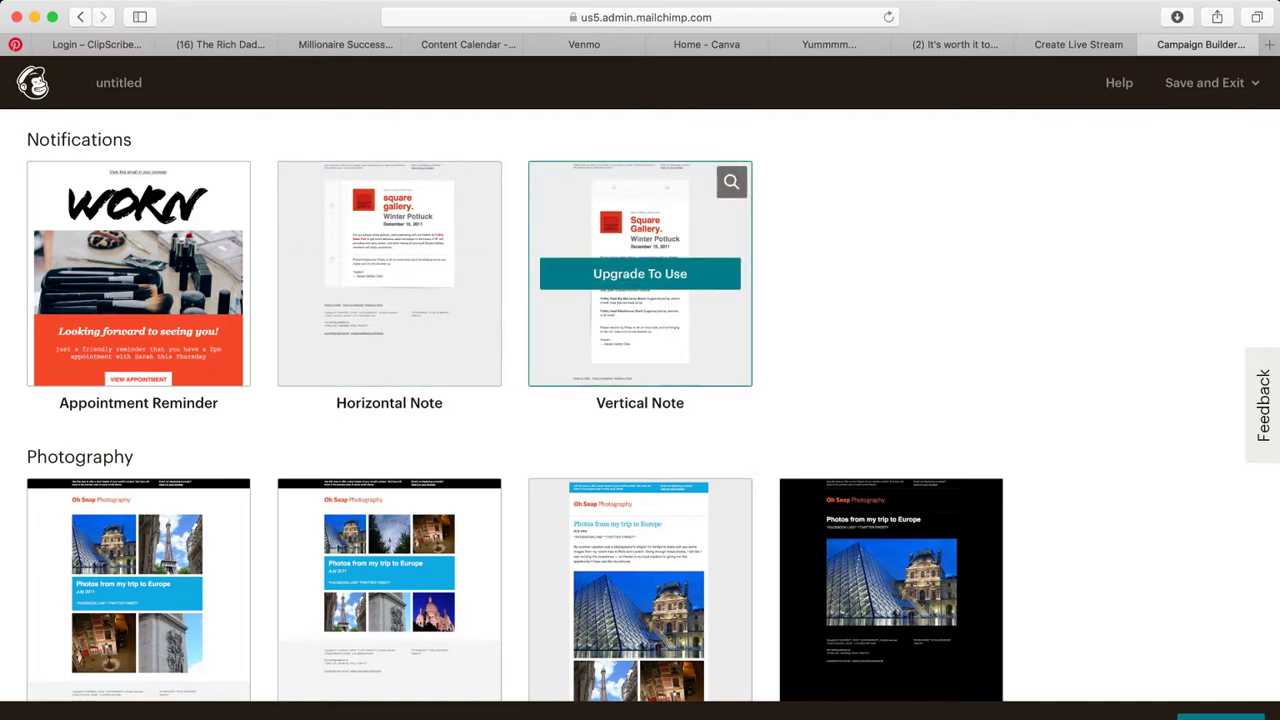
scroll(890, 330, down, 5)
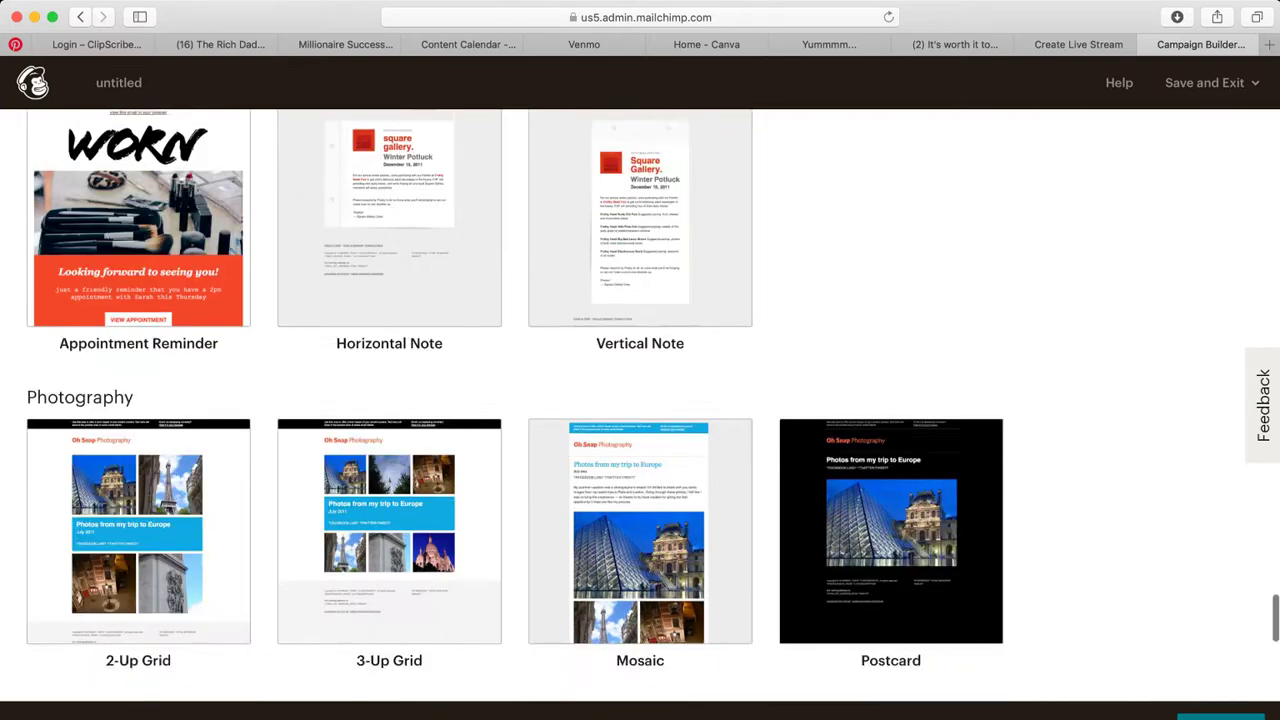
scroll(890, 330, down, 1)
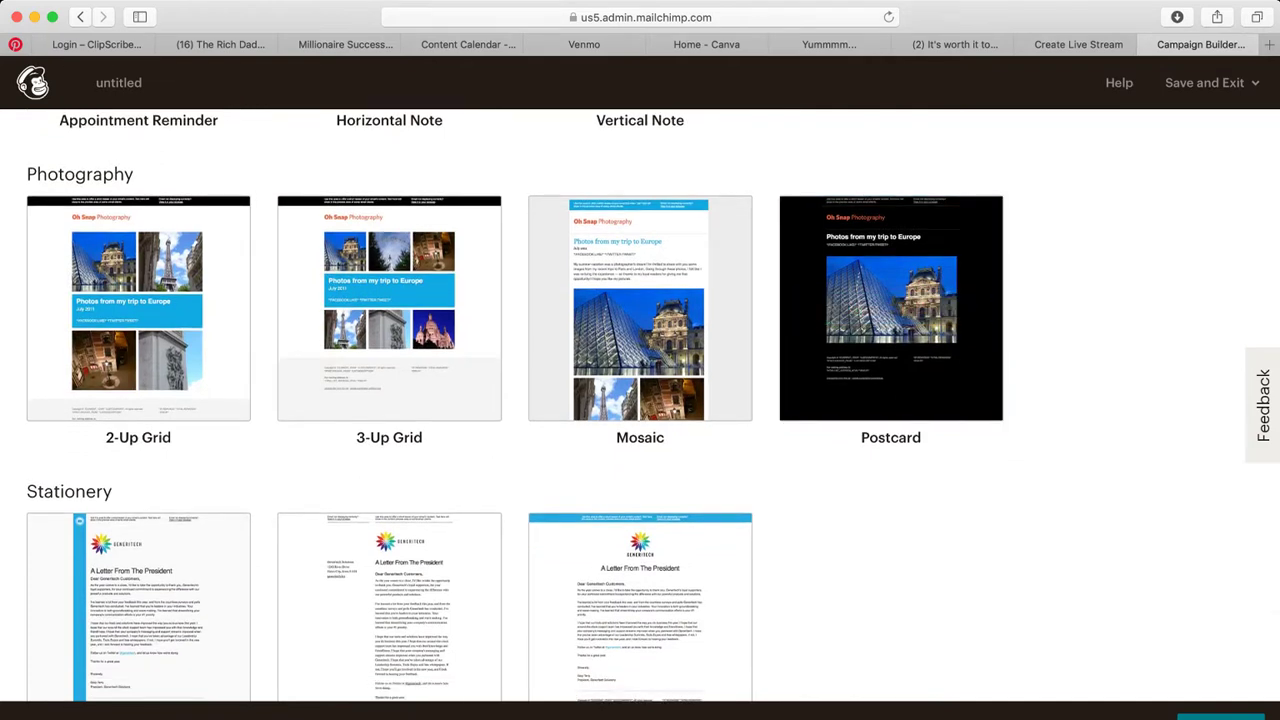
scroll(640, 410, down, 4)
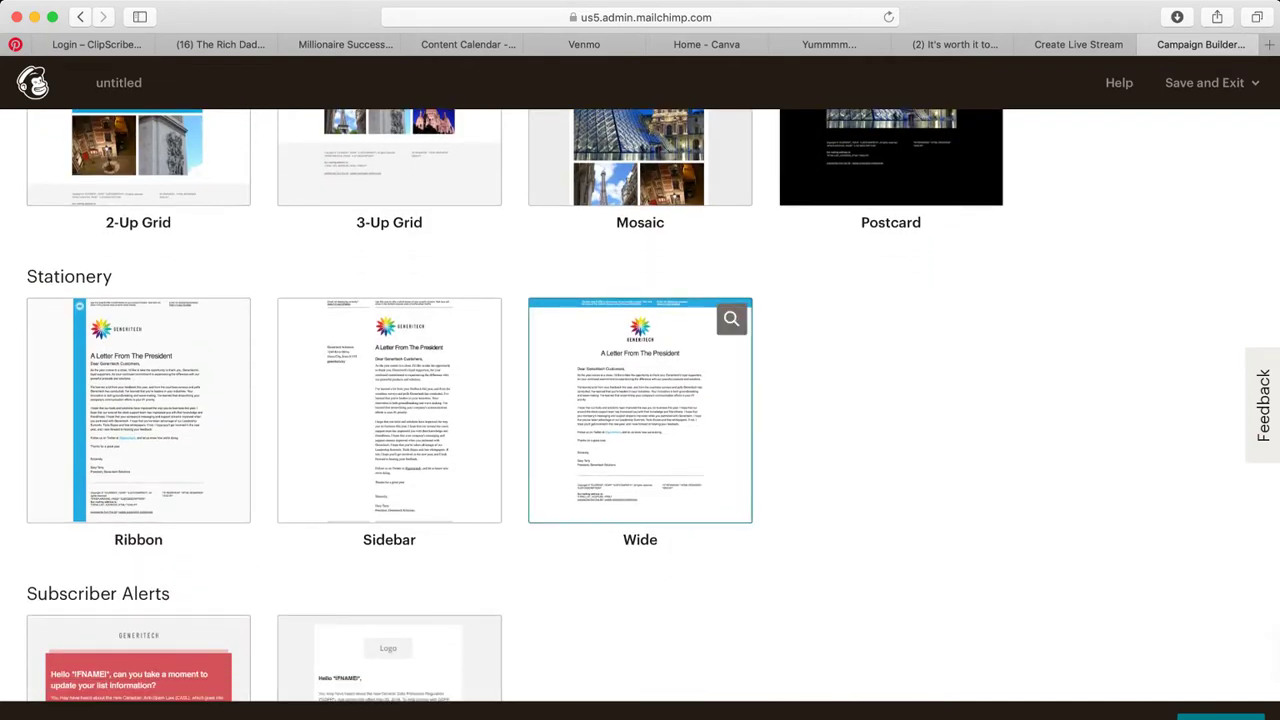
scroll(640, 410, down, 5)
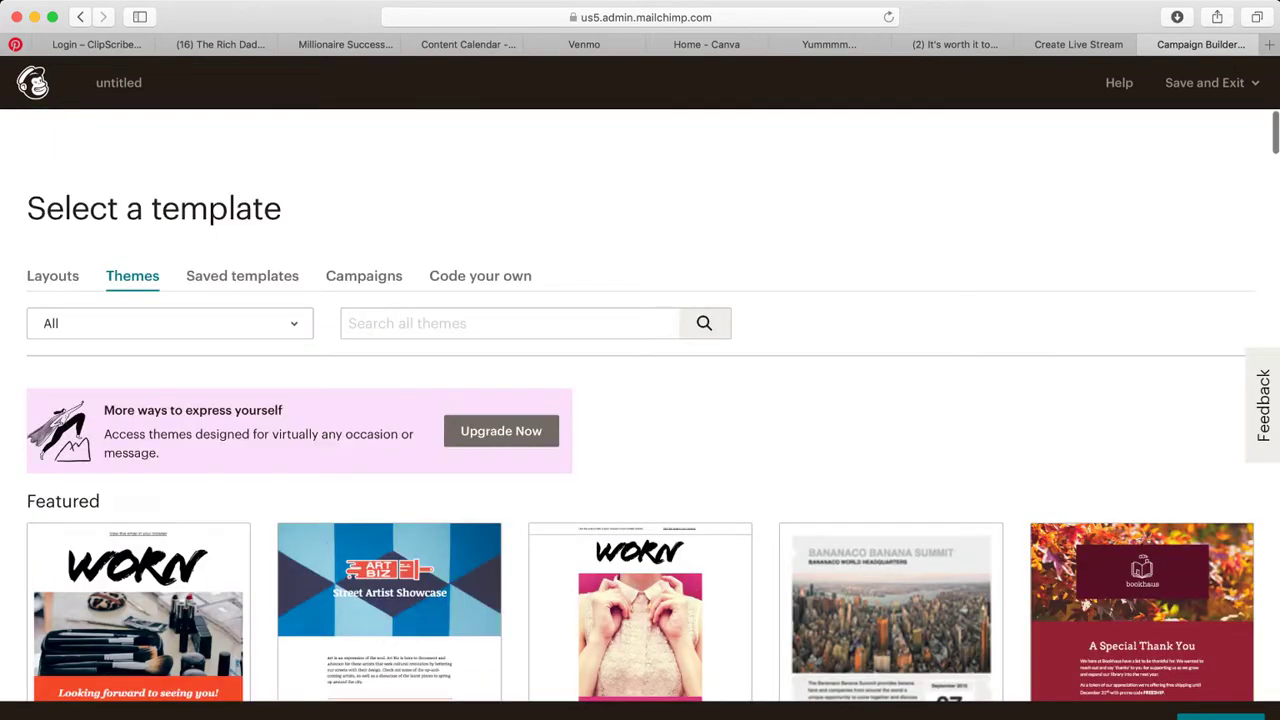
Check the saved templates, earlier campaigns and code-your-own options as starting points for the email
scroll(640, 410, down, 1)
click(242, 224)
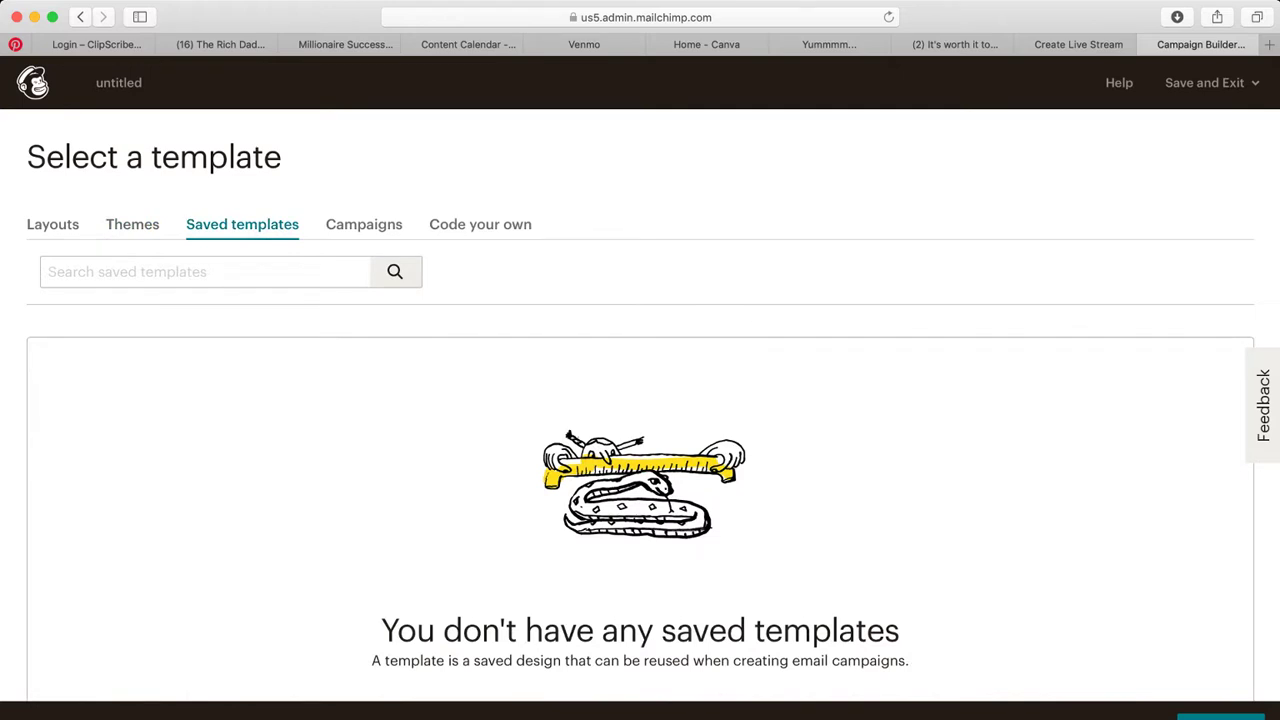
click(363, 224)
scroll(640, 410, down, 2)
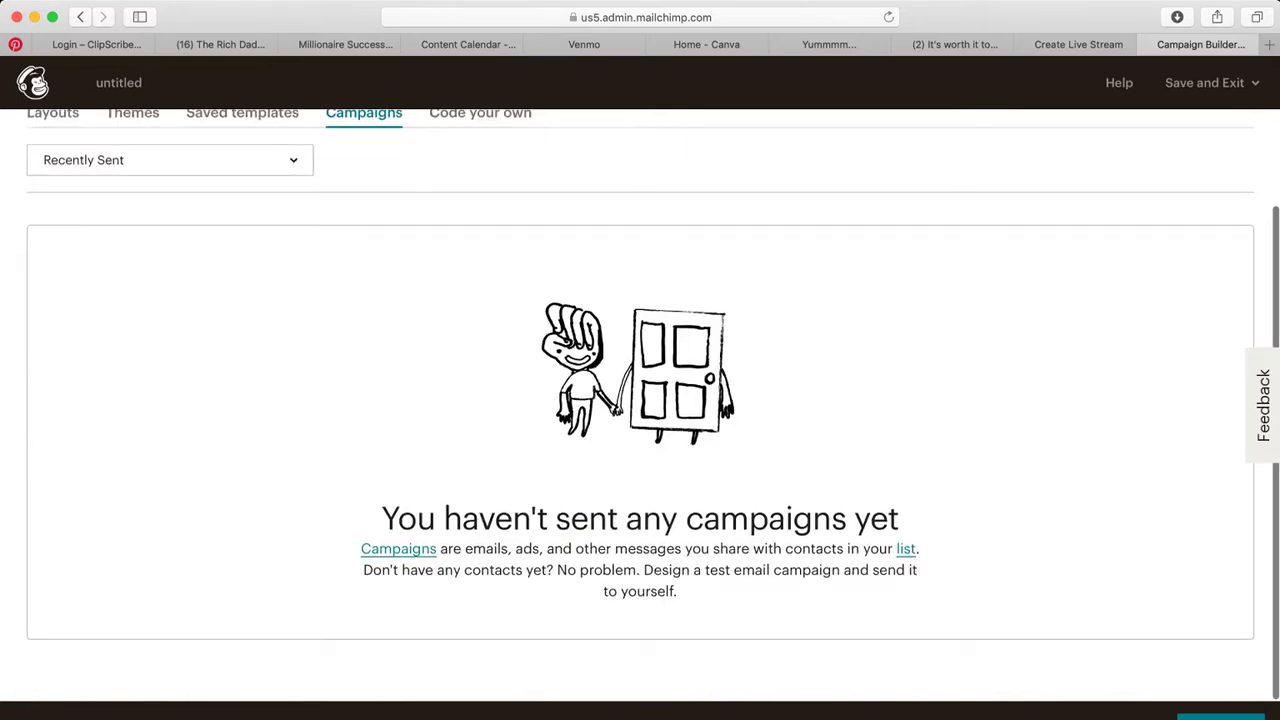
scroll(640, 410, up, 2)
click(480, 194)
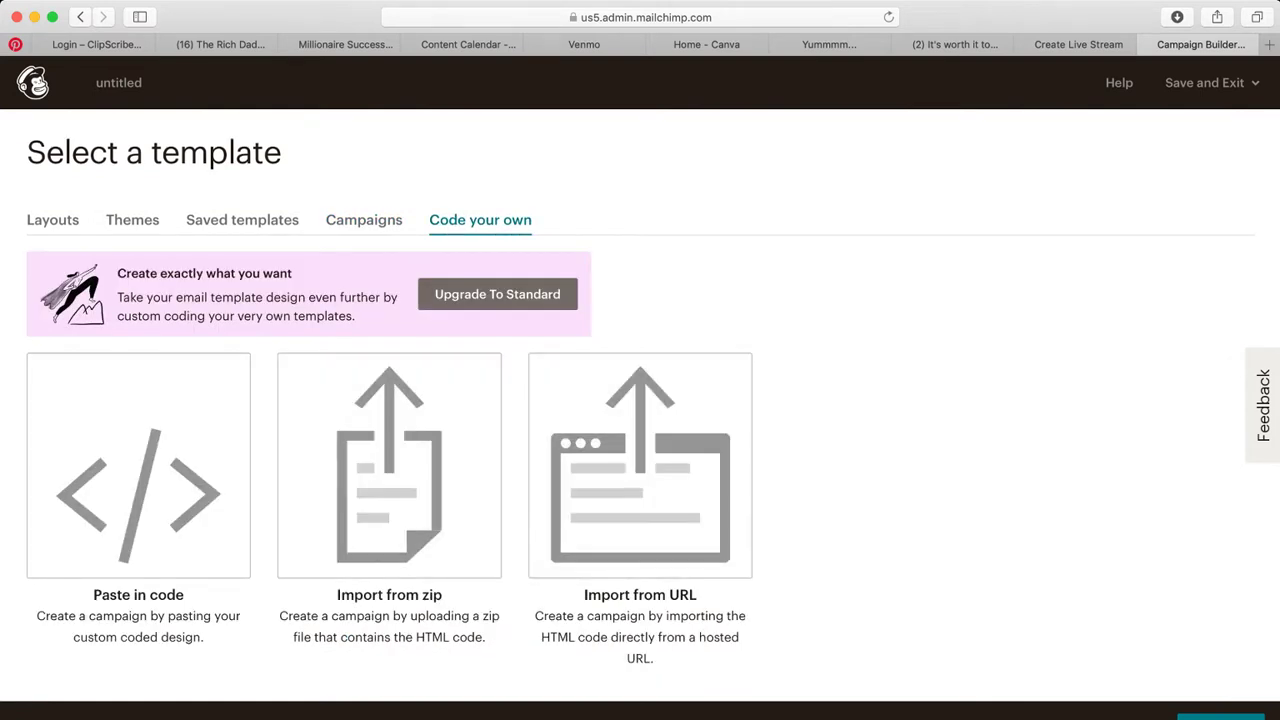
Return to the themes and review the Featured group once more
click(132, 220)
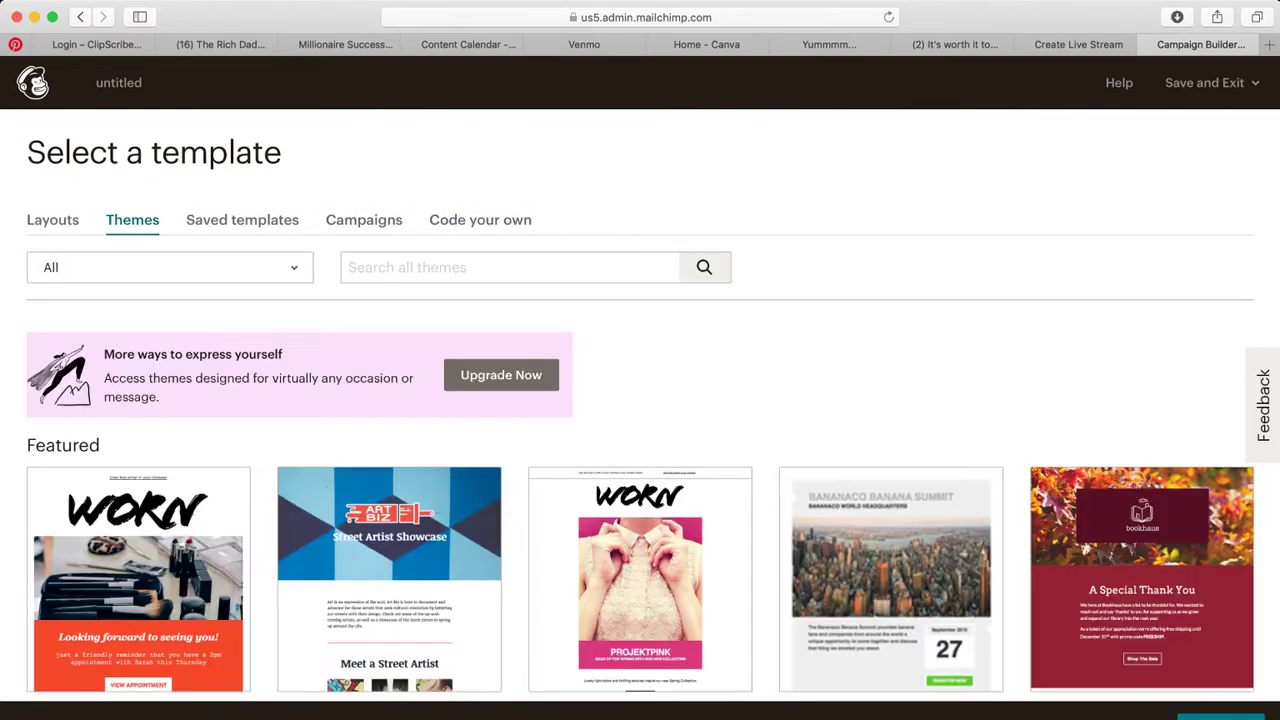
scroll(640, 450, down, 5)
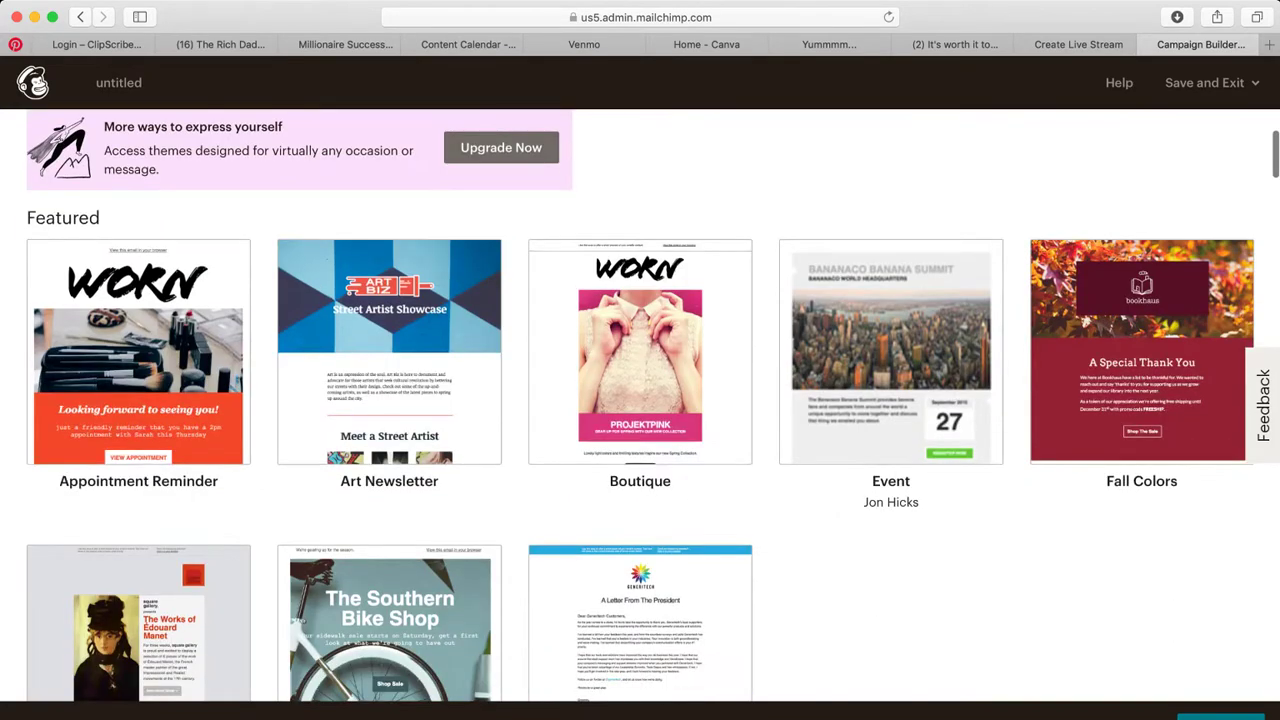
scroll(640, 450, up, 5)
Go back to the layouts, compare the Featured and Basic groups, and start the email from the Sell Products layout
click(52, 224)
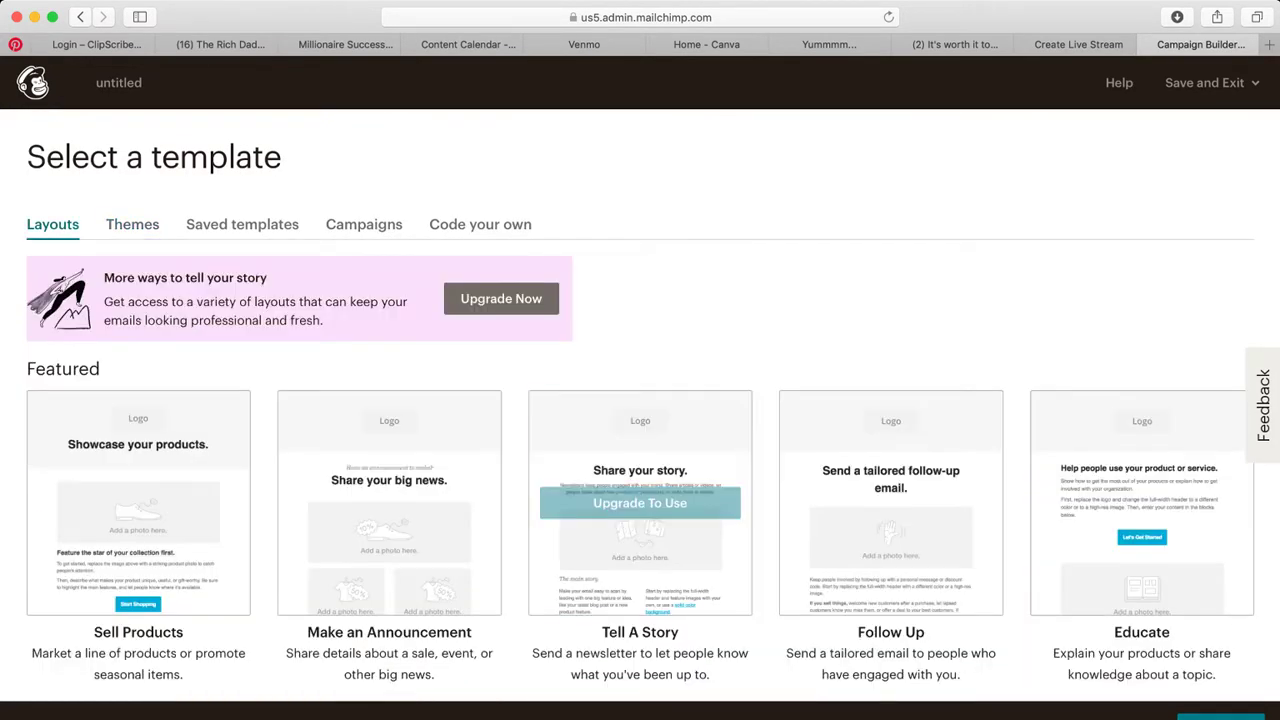
scroll(640, 420, down, 3)
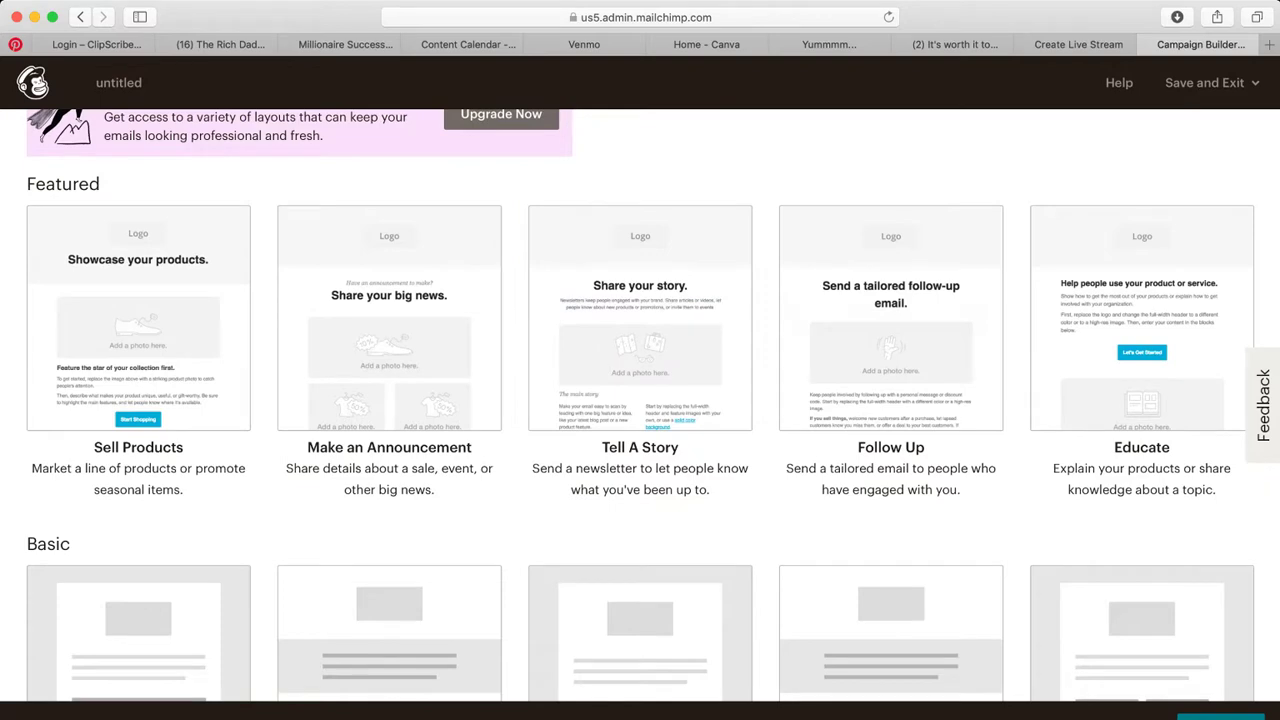
scroll(890, 470, down, 3)
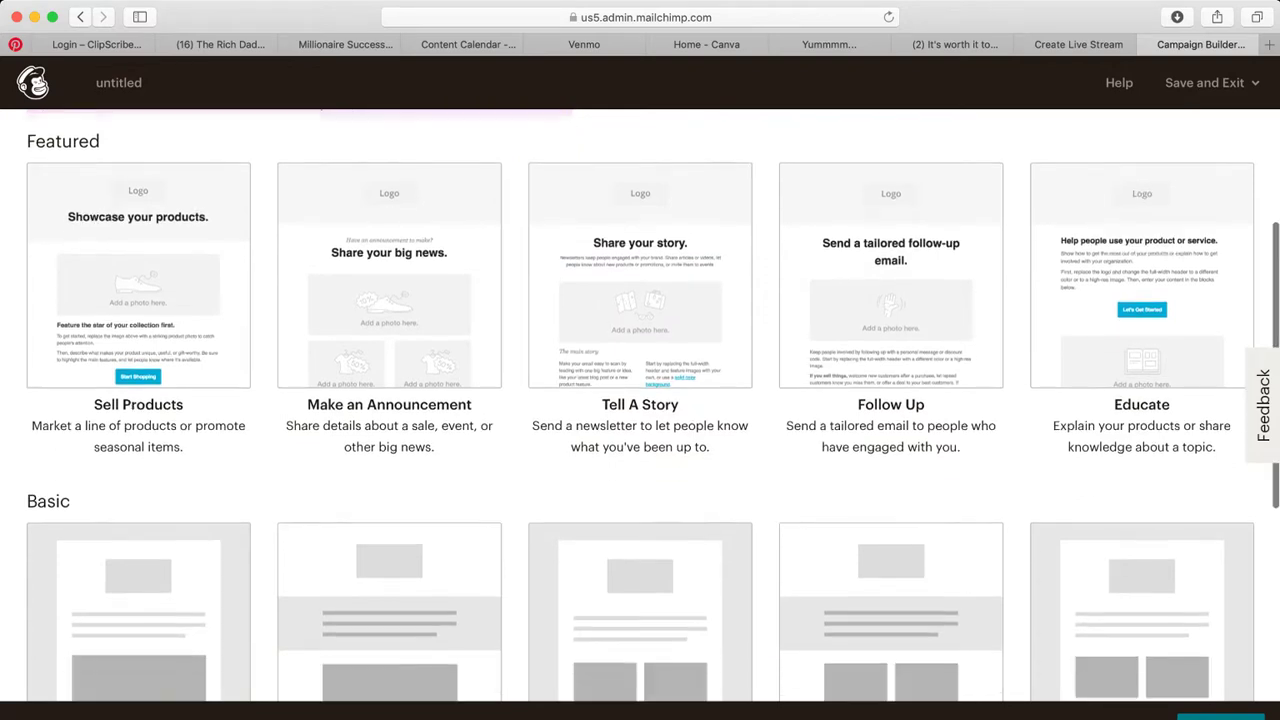
scroll(890, 550, down, 3)
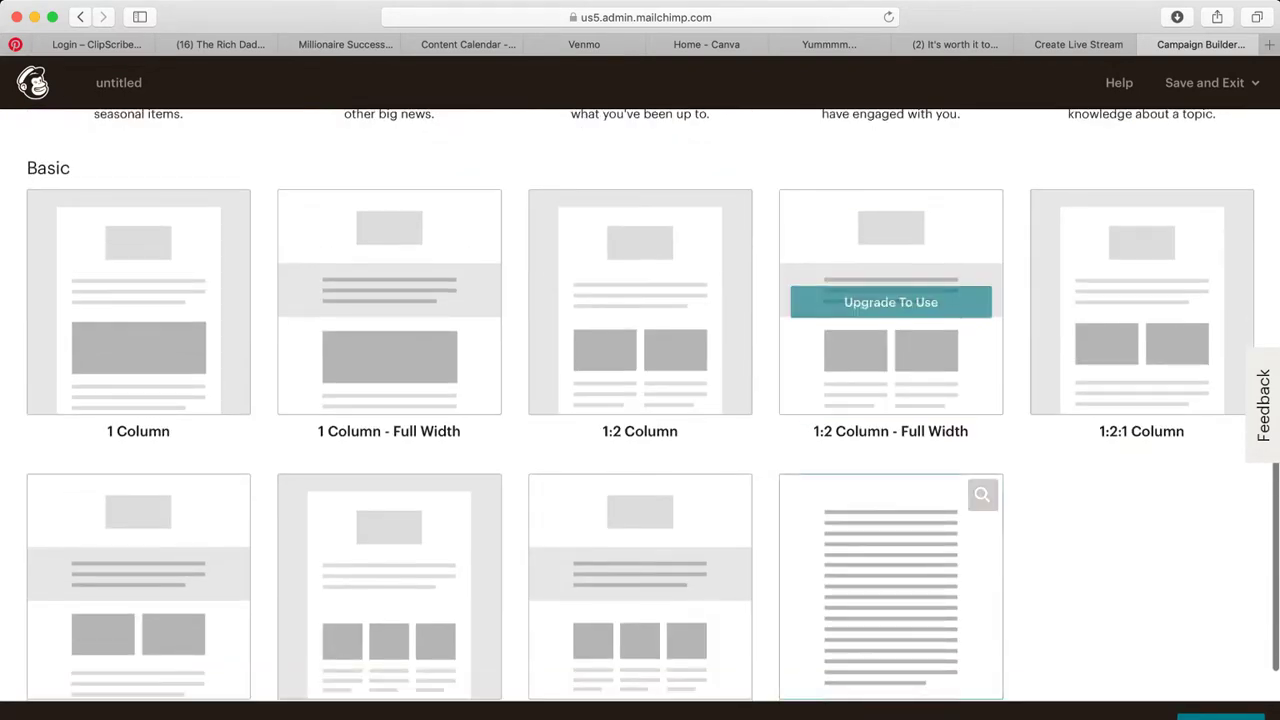
scroll(890, 550, up, 4)
scroll(890, 550, up, 2)
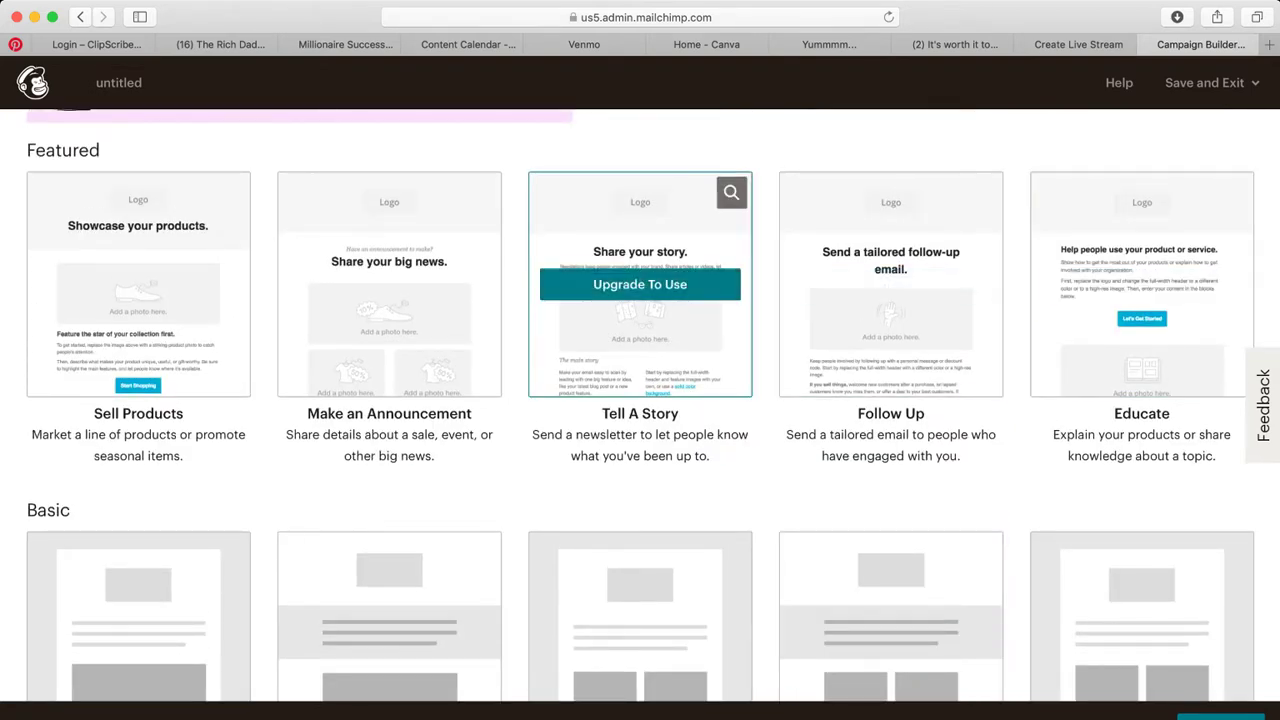
click(138, 290)
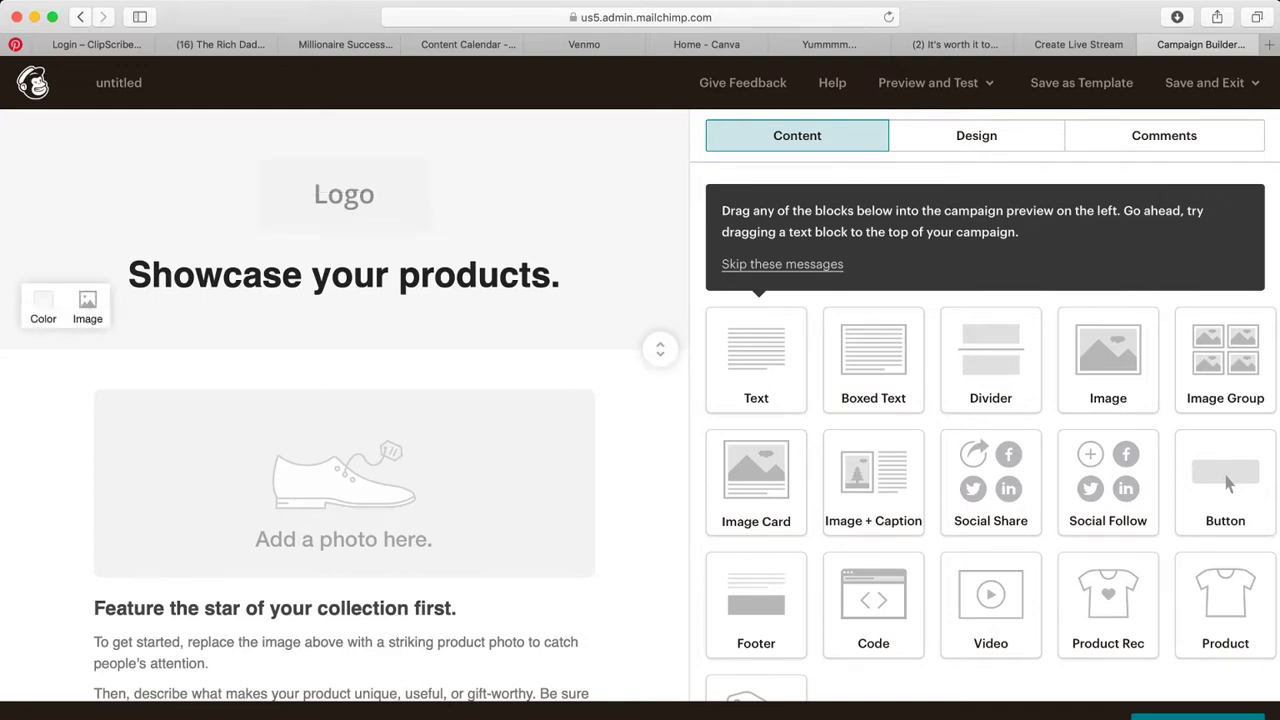
Remove the logo block and replace the heading "Showcase your products." with "Free Facebook Marketing Training!"
click(589, 171)
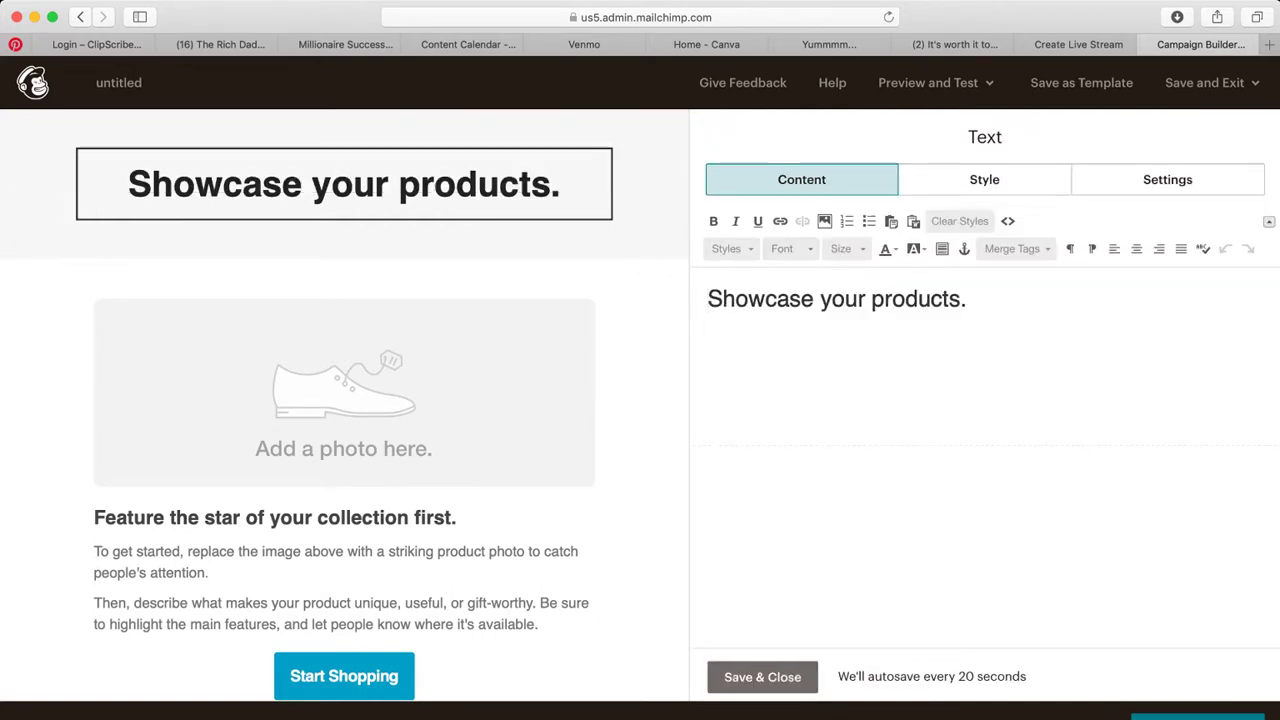
click(968, 298)
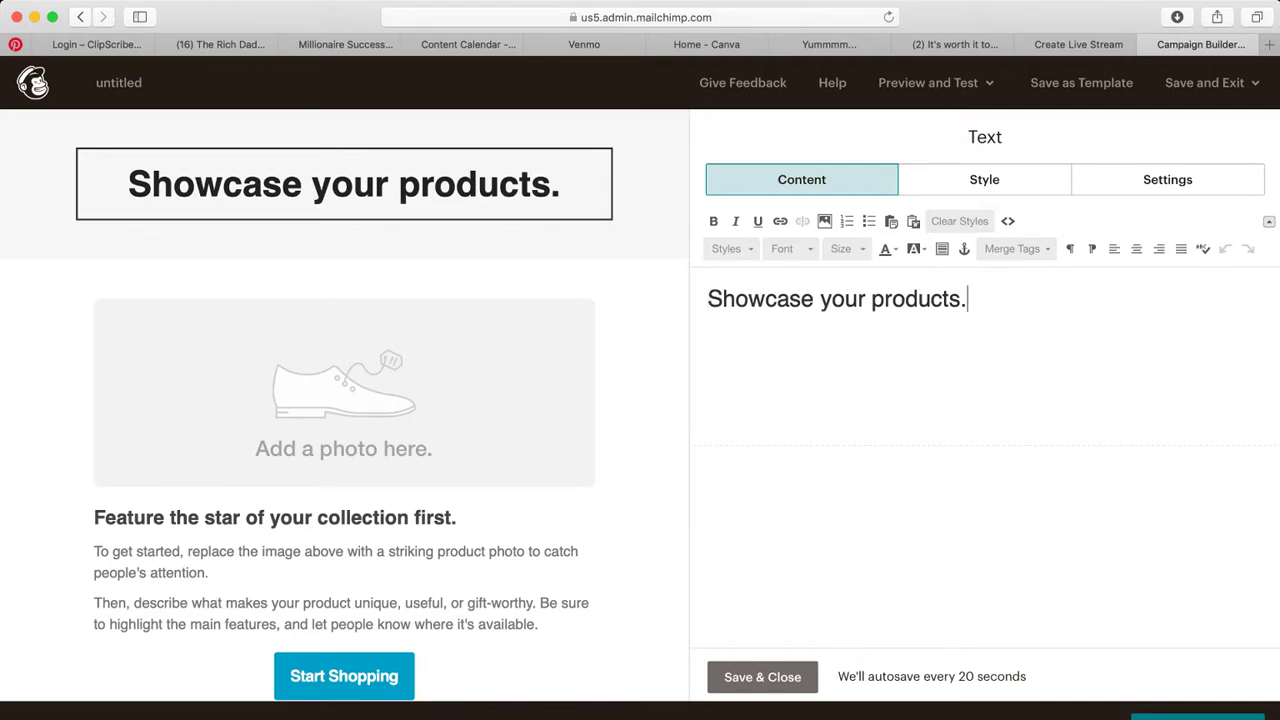
key(super+a)
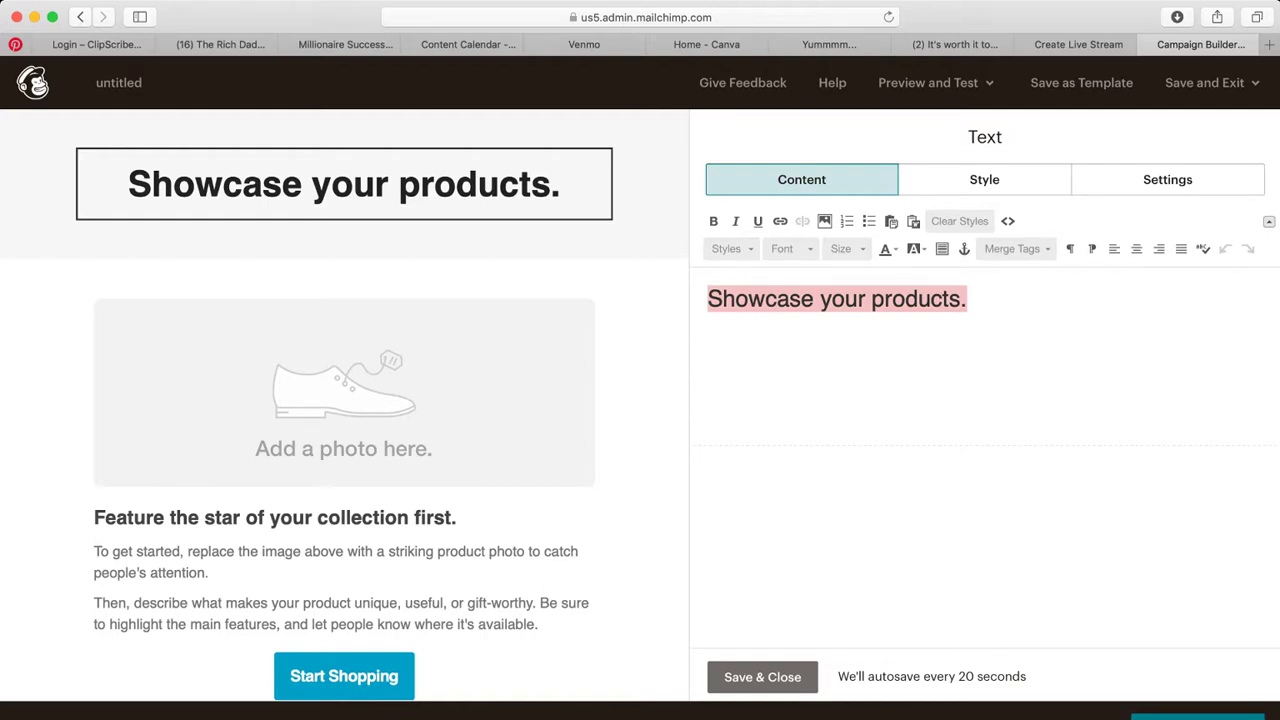
text(Free Facem)
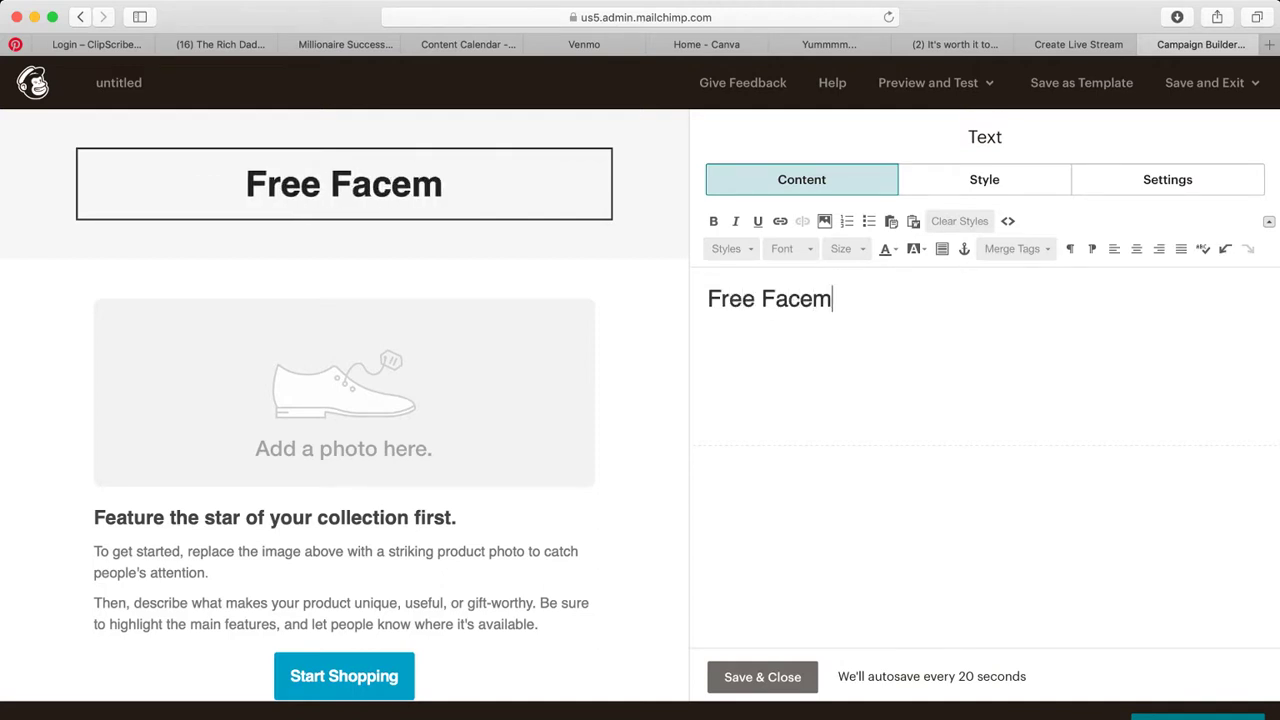
key(BackSpace)
text(bo)
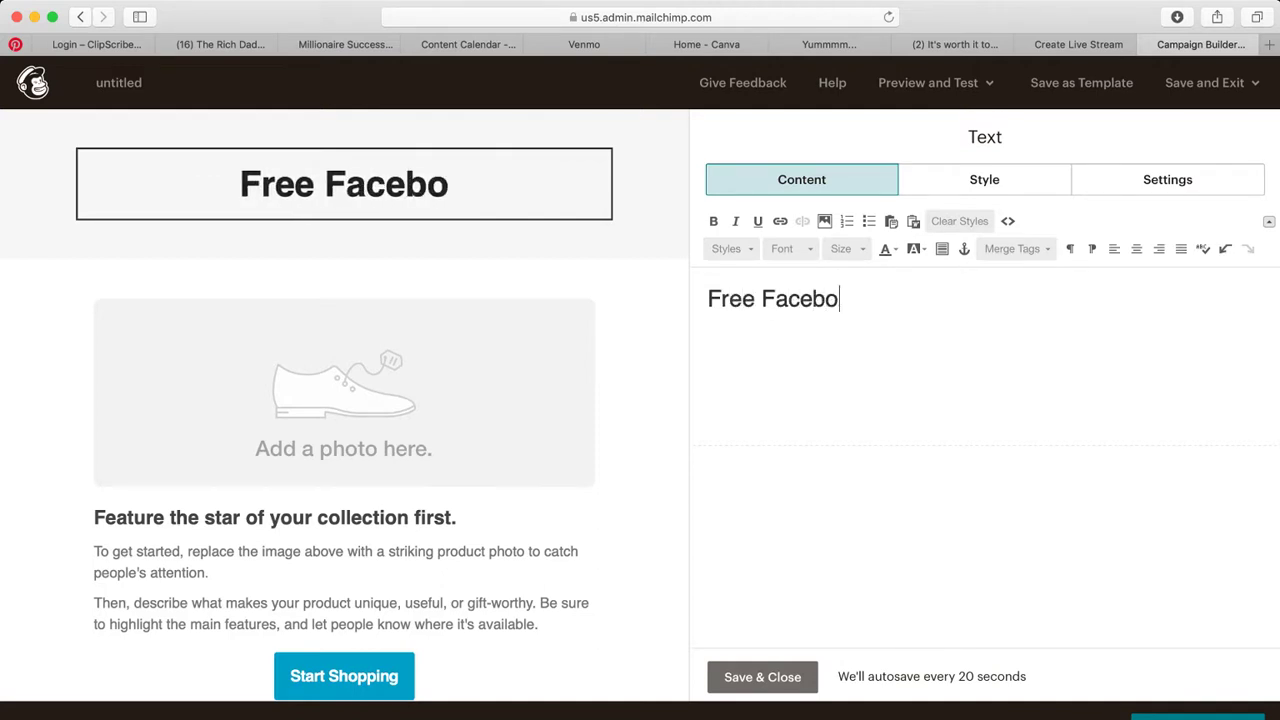
text(ok Marketing Training!)
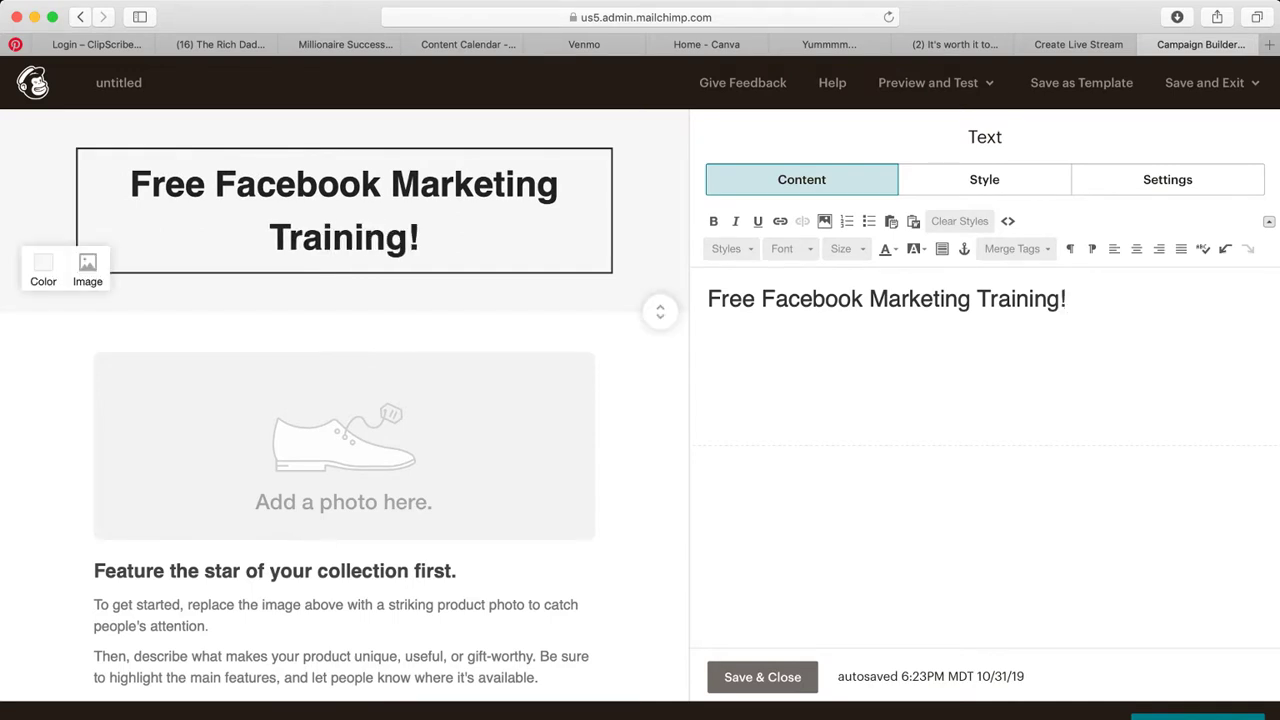
Enlarge the heading "Free Facebook Marketing Training!" by trying font sizes 24, 28 and 30, and settle on 32
key(super+a)
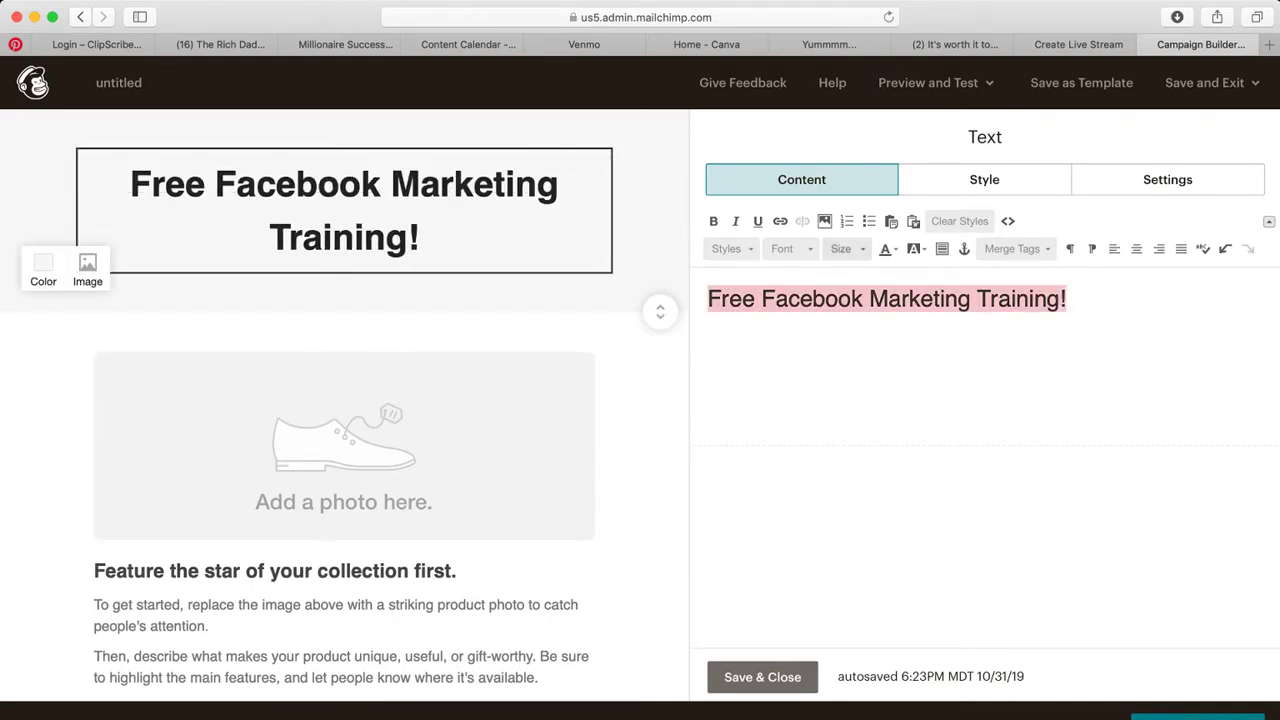
click(840, 248)
click(845, 370)
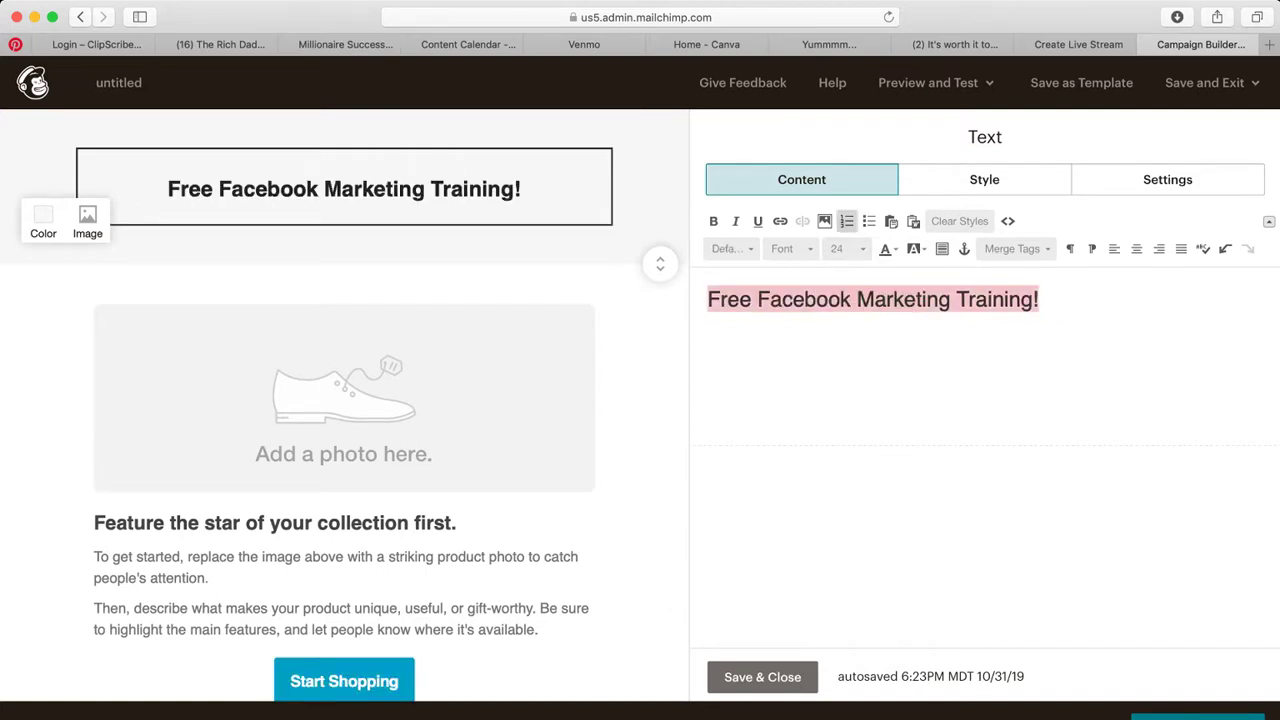
click(840, 248)
scroll(870, 340, down, 3)
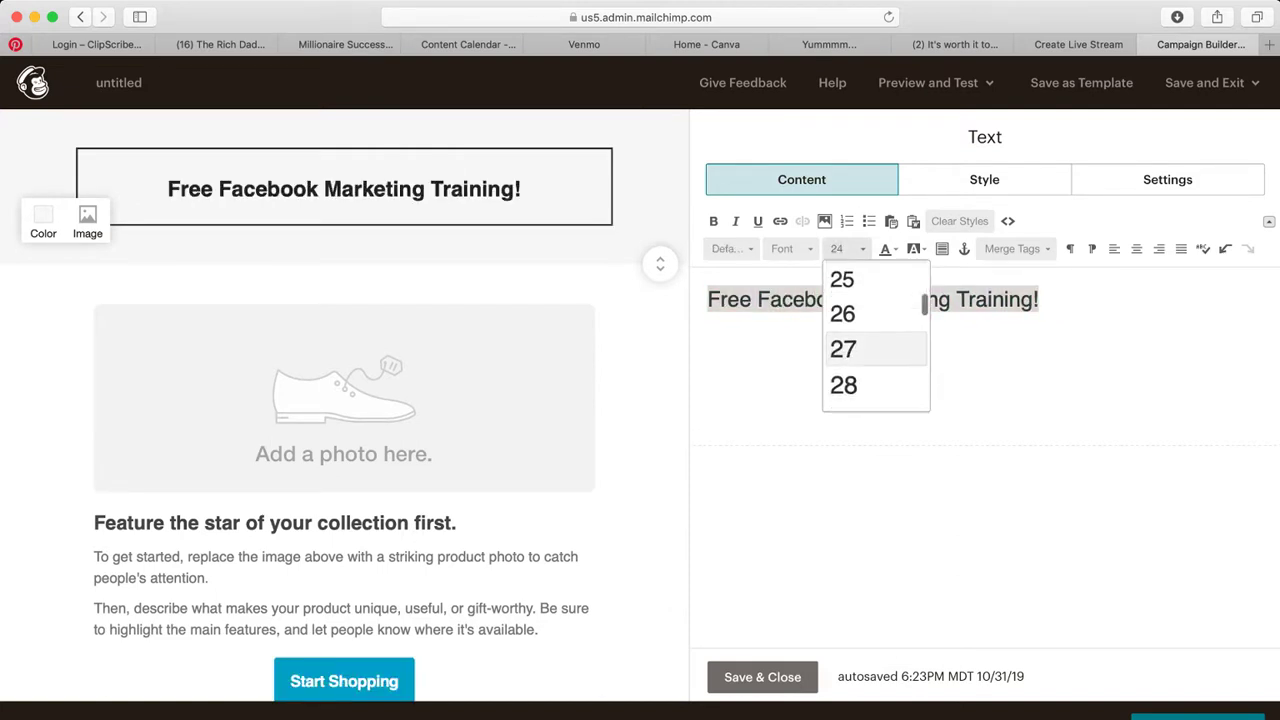
scroll(875, 348, down, 1)
click(845, 362)
click(840, 248)
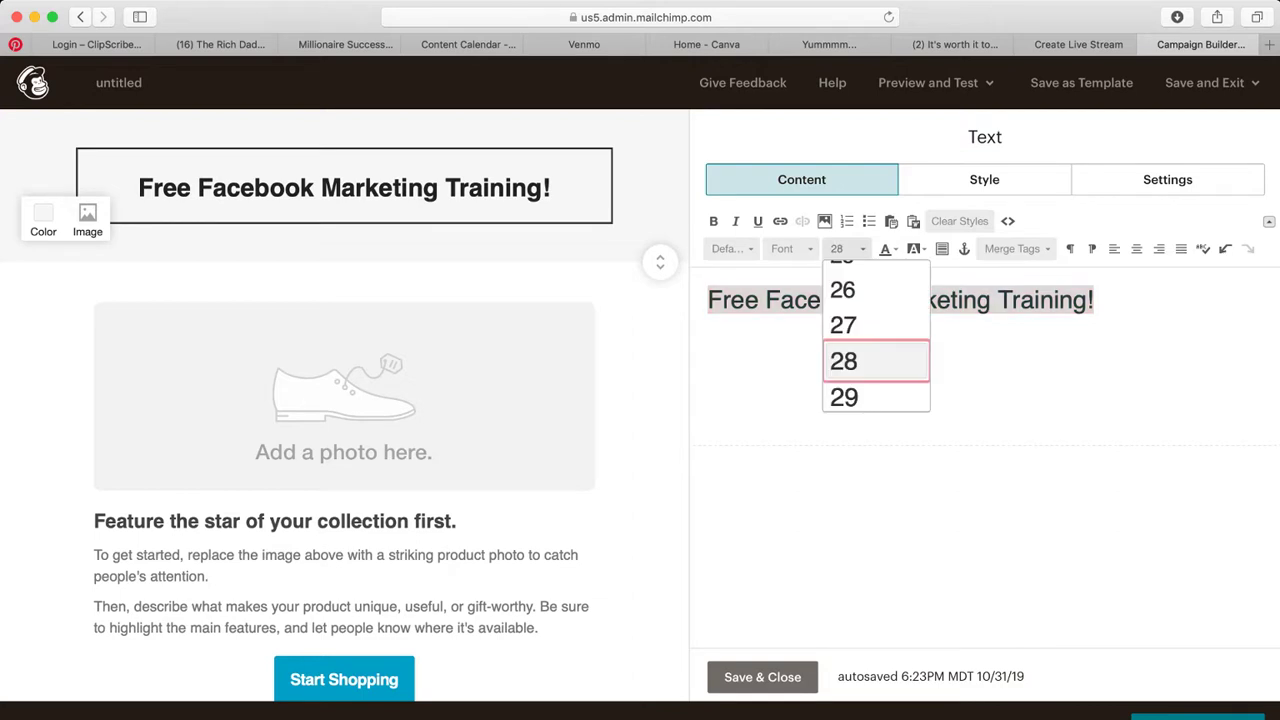
scroll(875, 340, down, 1)
click(845, 380)
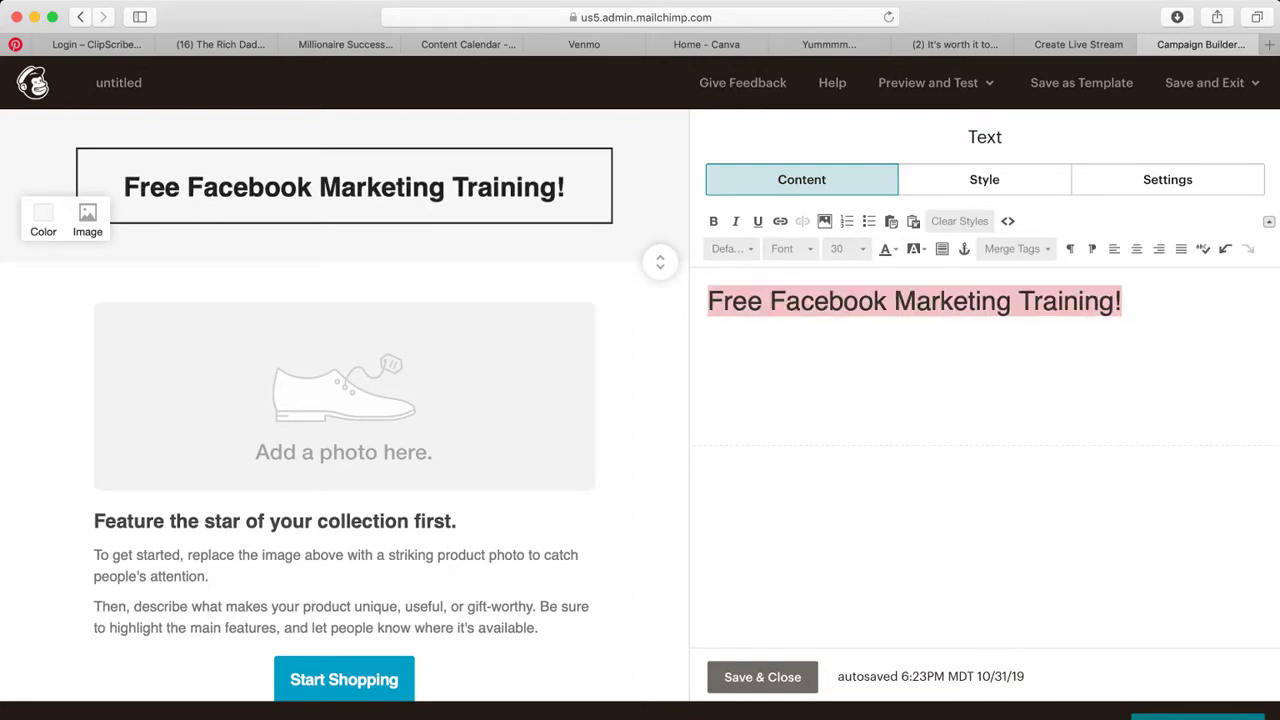
click(840, 248)
scroll(875, 340, down, 1)
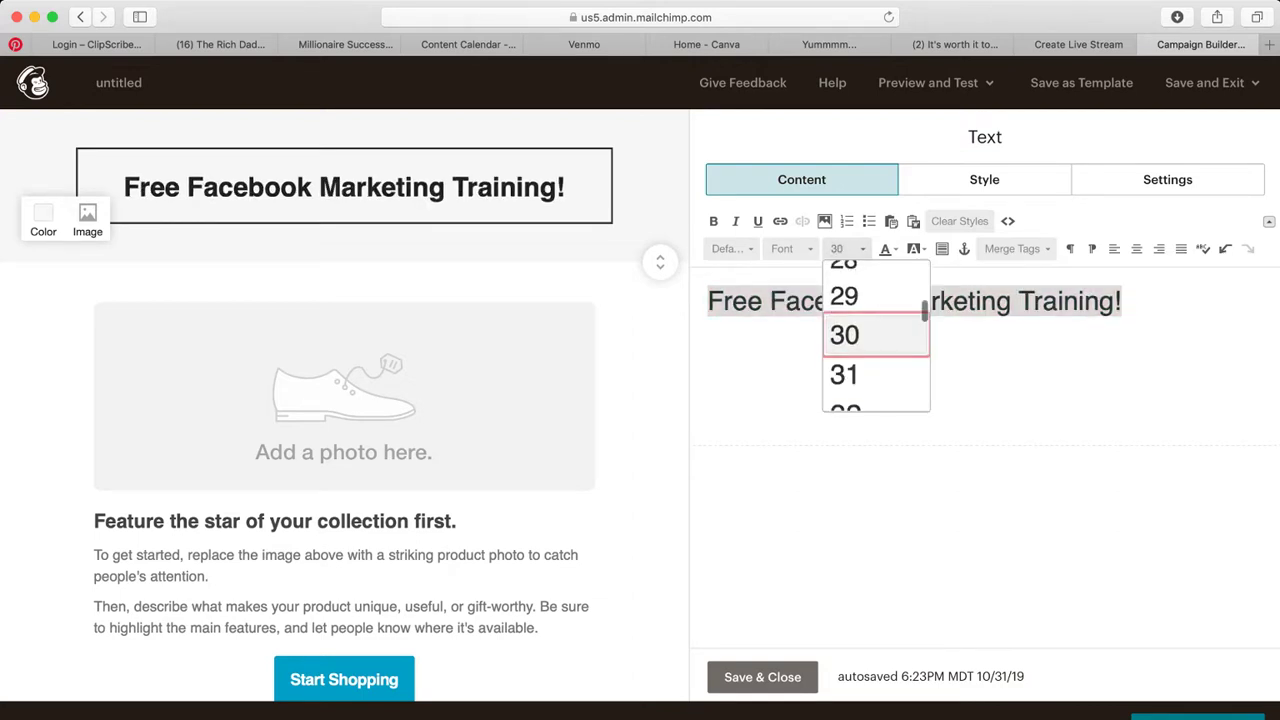
scroll(875, 340, down, 1)
click(845, 386)
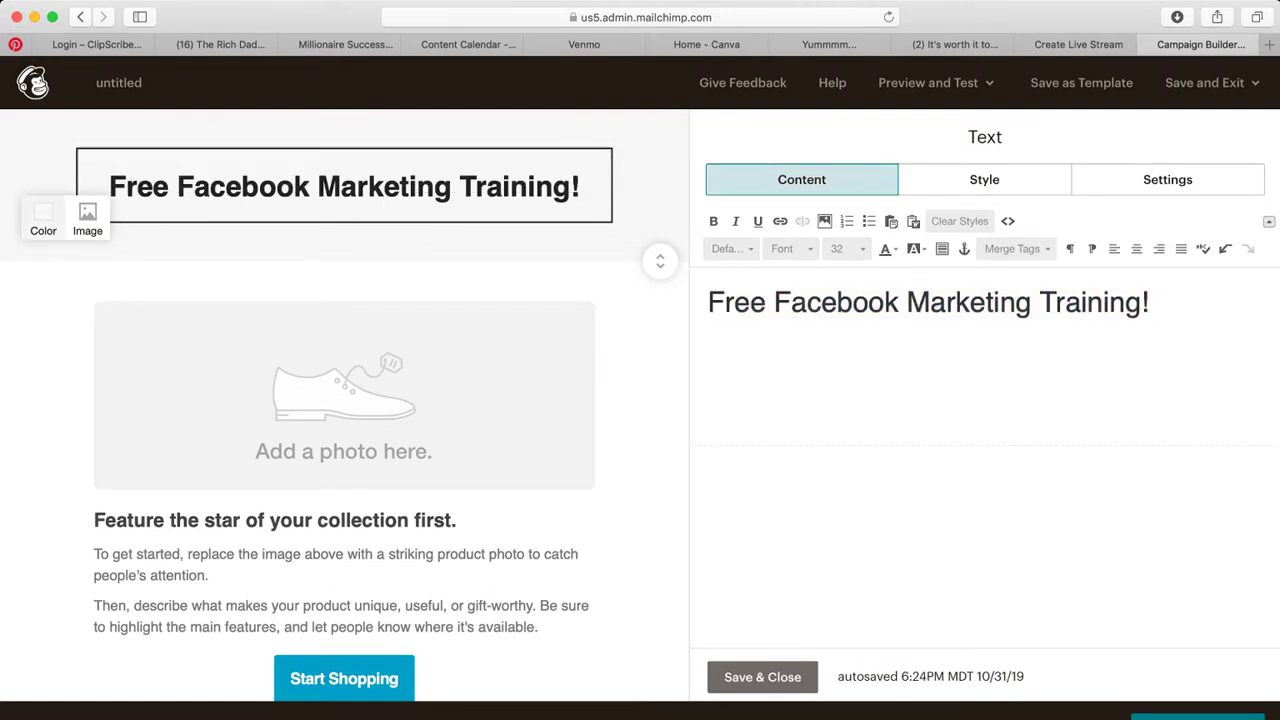
Set the background colour of the header section to yellow, #ffd249
click(43, 219)
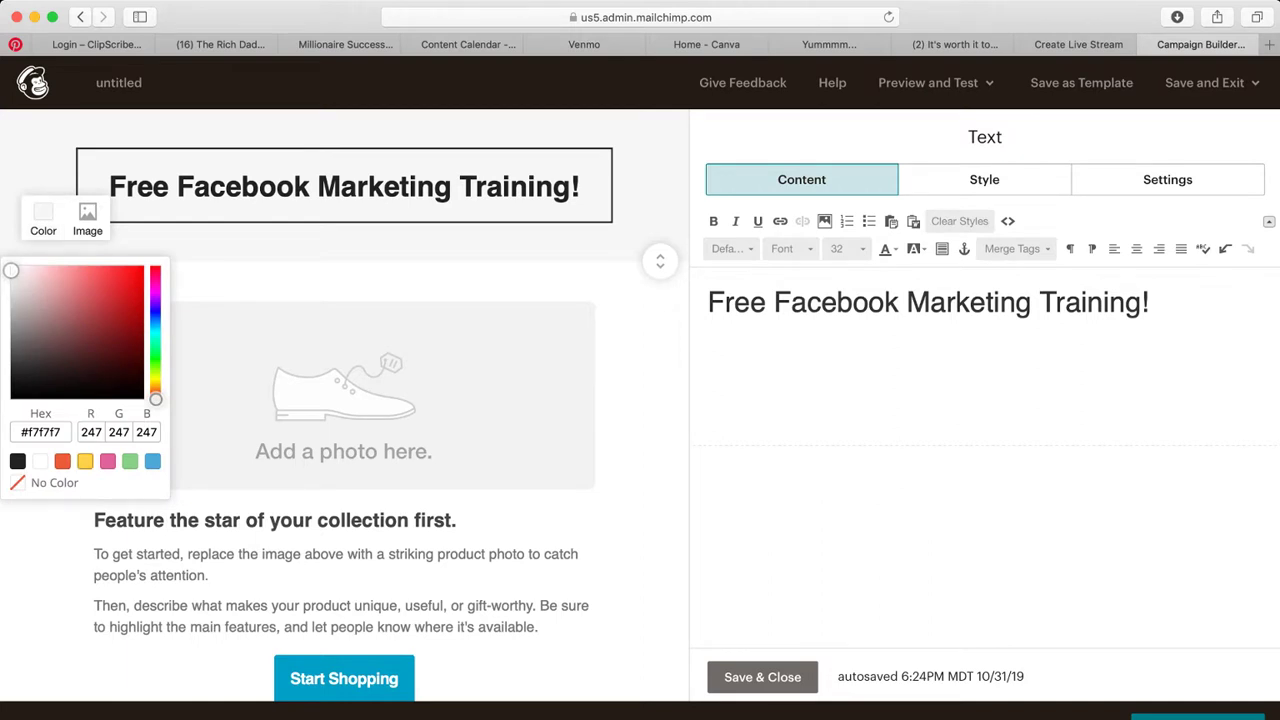
click(85, 461)
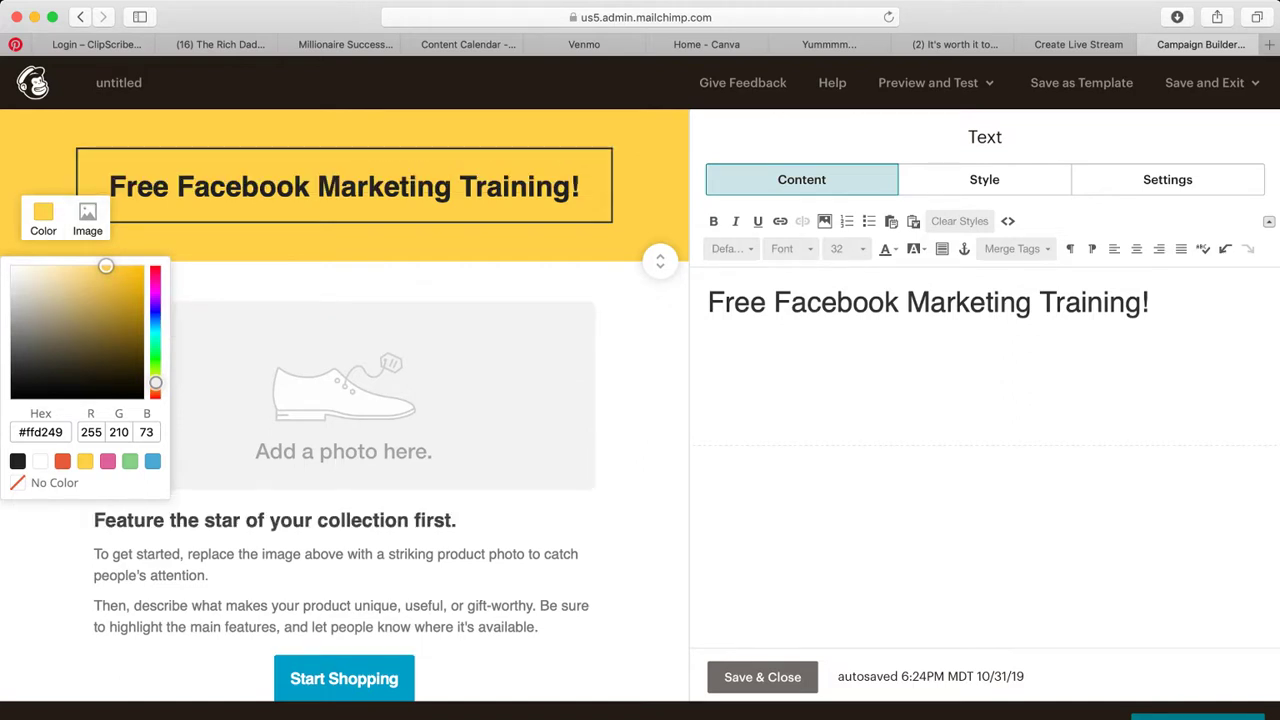
Recolour the whole heading "Free Facebook Marketing Training!" white, including its first letter
click(853, 302)
drag(1150, 302, 708, 302)
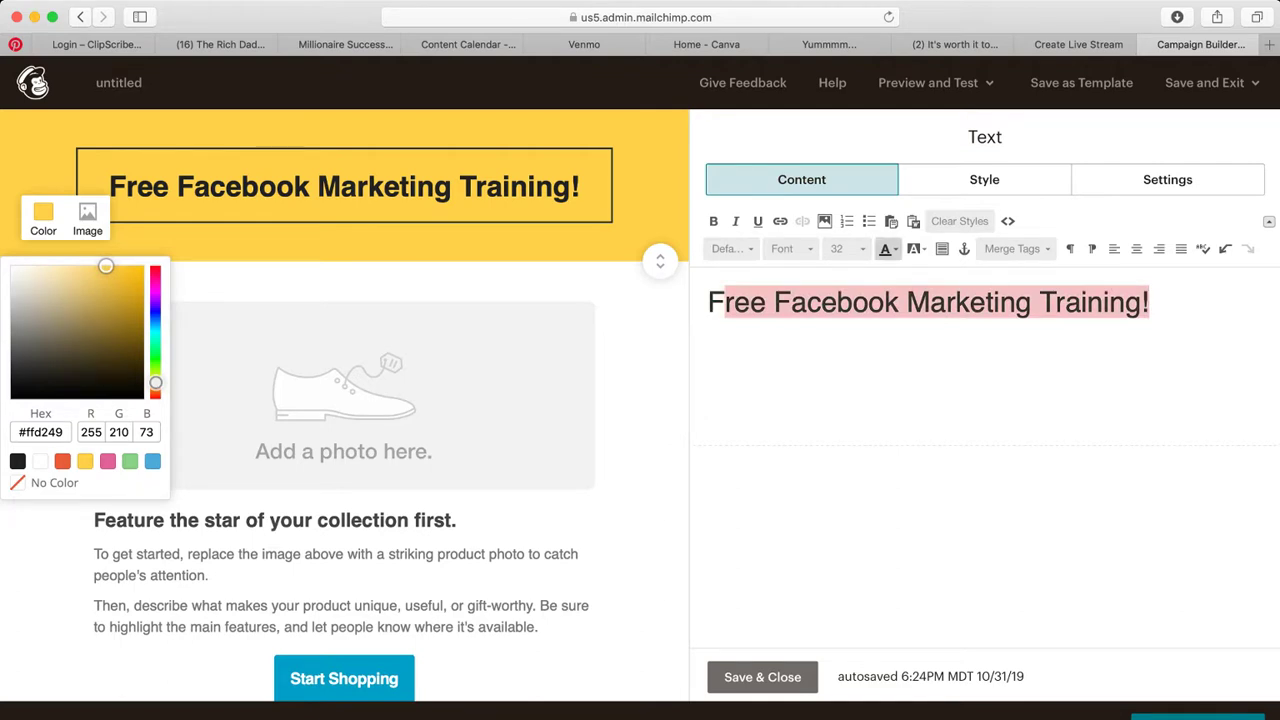
click(894, 249)
click(1003, 350)
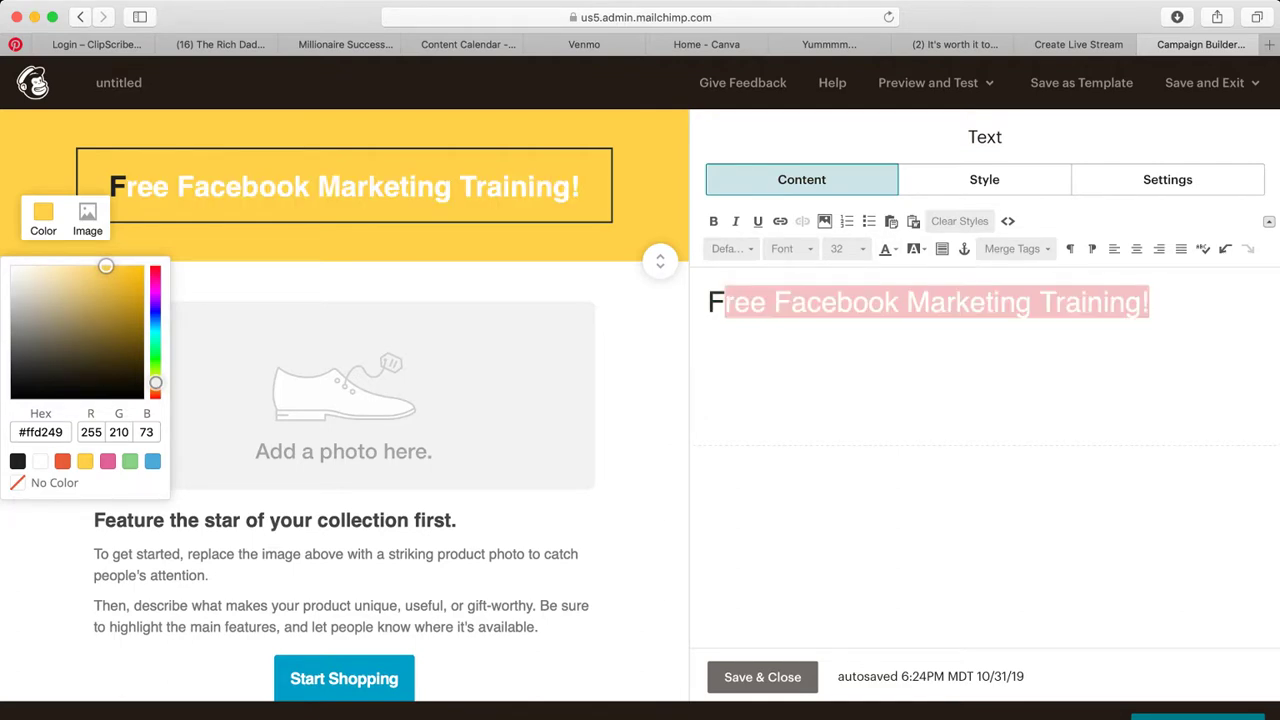
click(1150, 302)
drag(1150, 302, 708, 302)
click(888, 249)
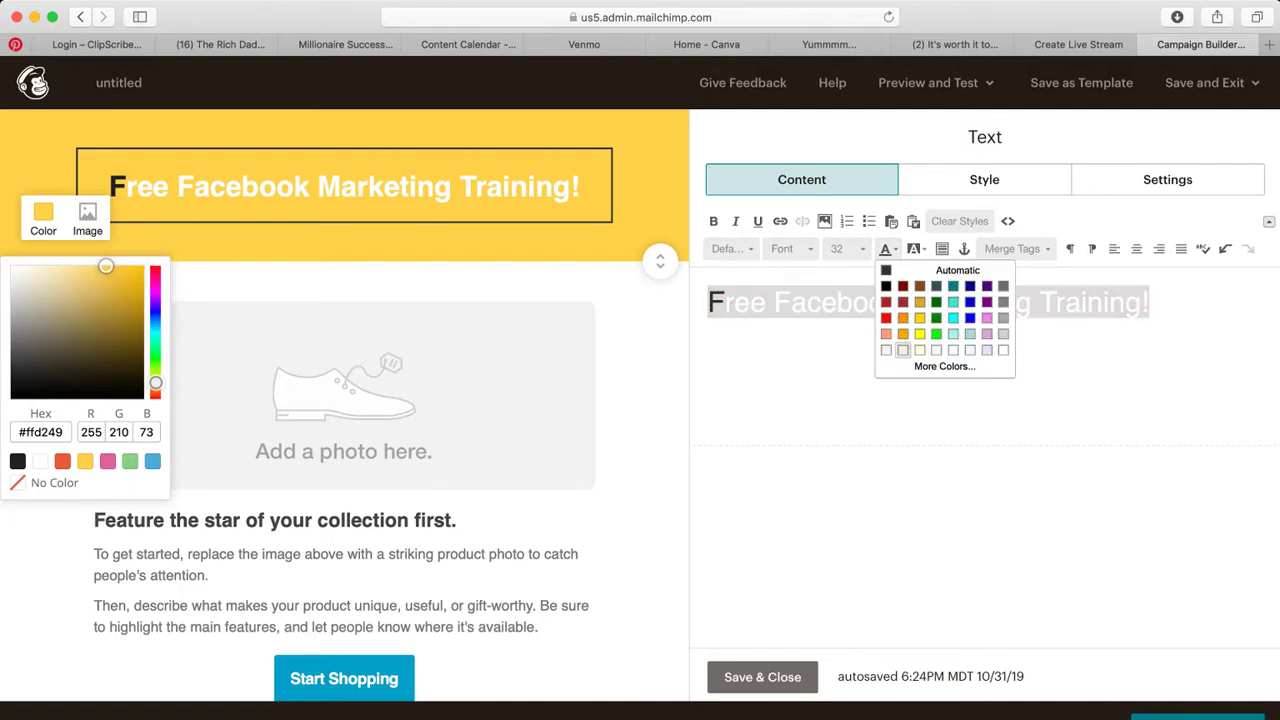
click(1003, 350)
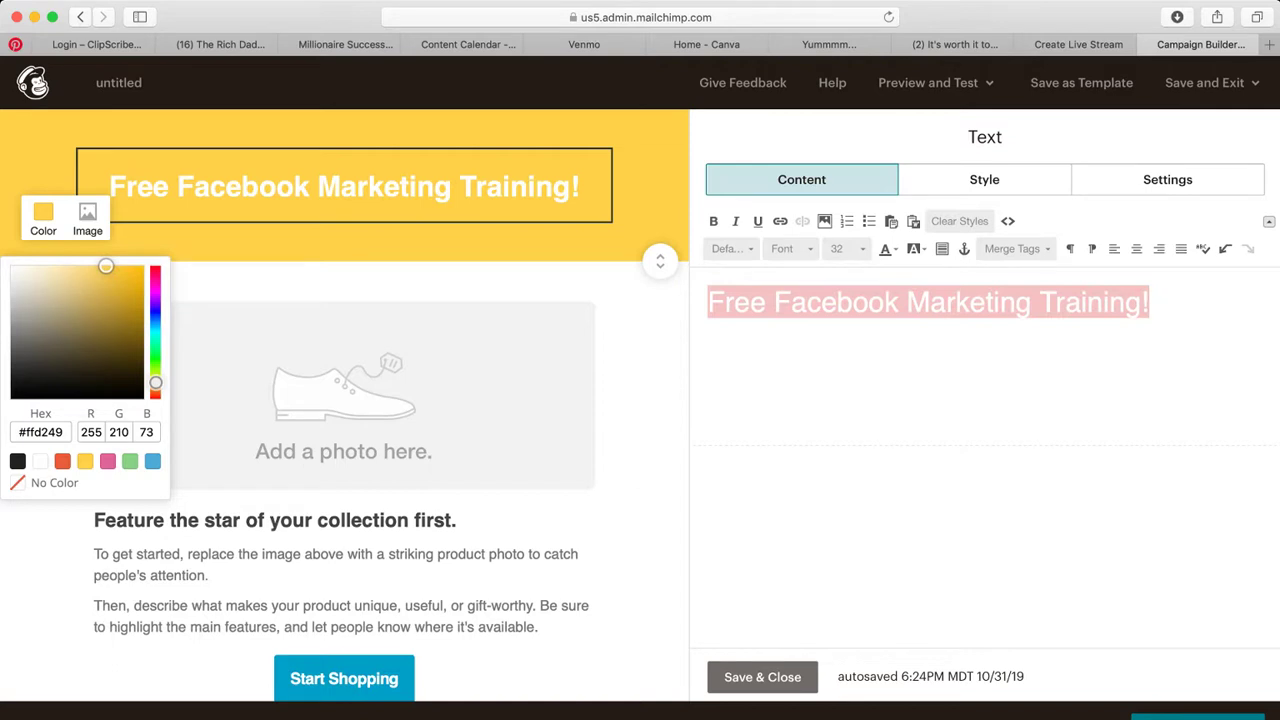
click(344, 186)
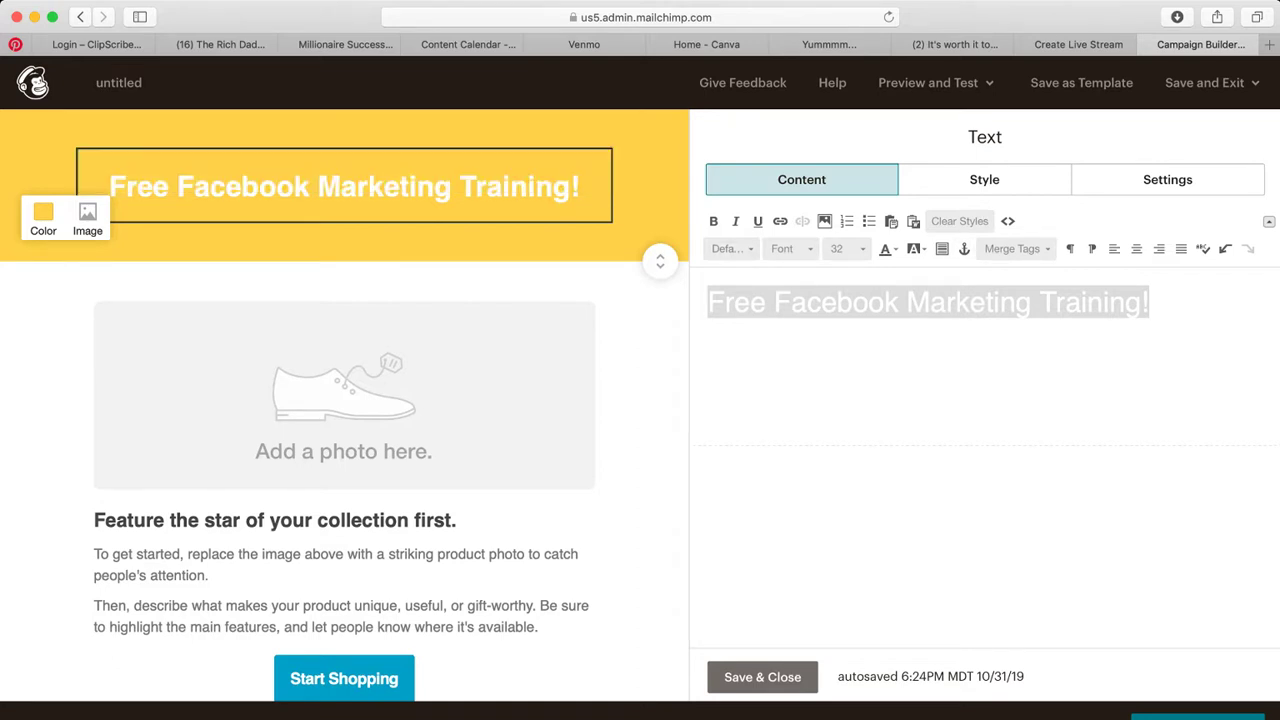
Set the font in the heading block's text style to Trebuchet MS
click(984, 179)
scroll(984, 420, down, 1)
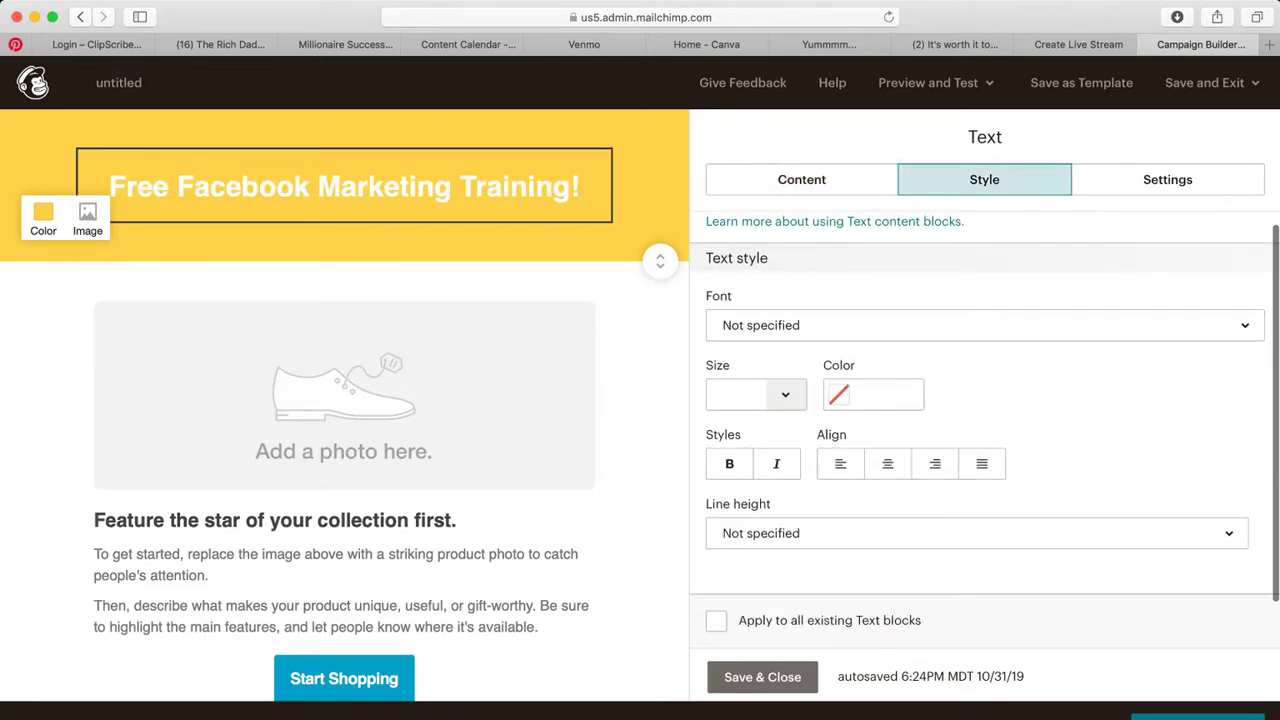
click(984, 326)
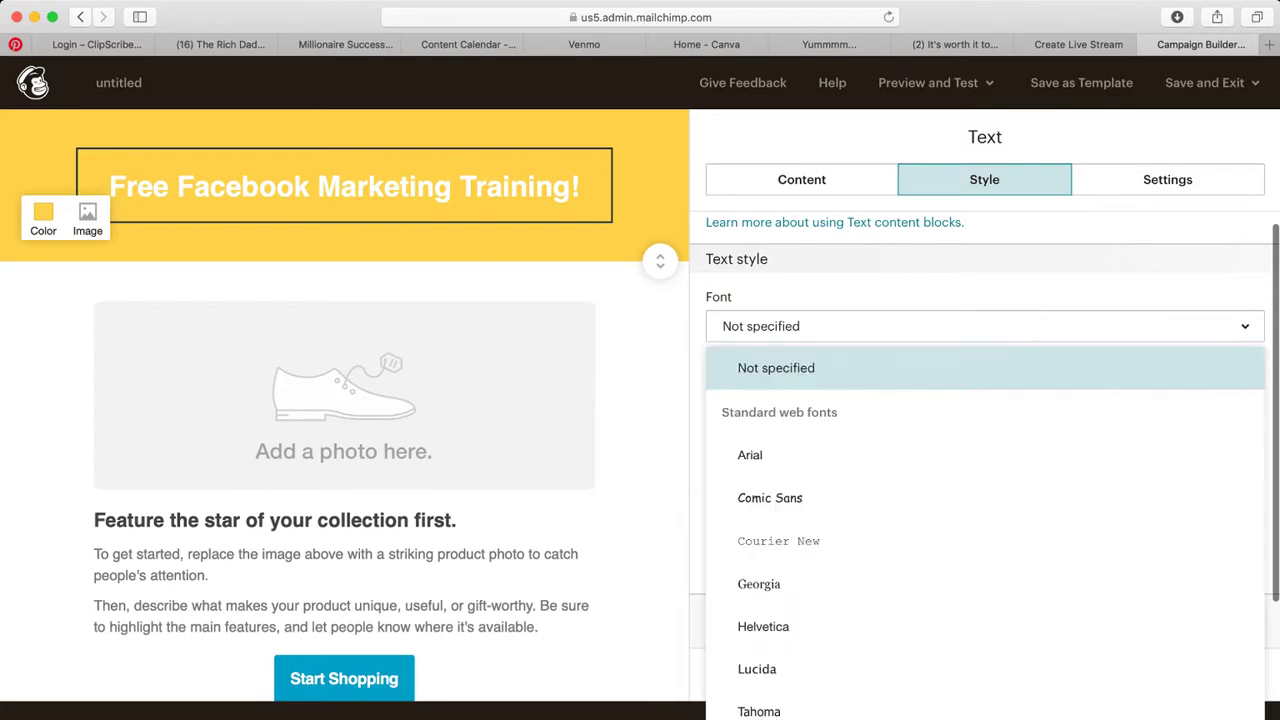
scroll(985, 497, down, 3)
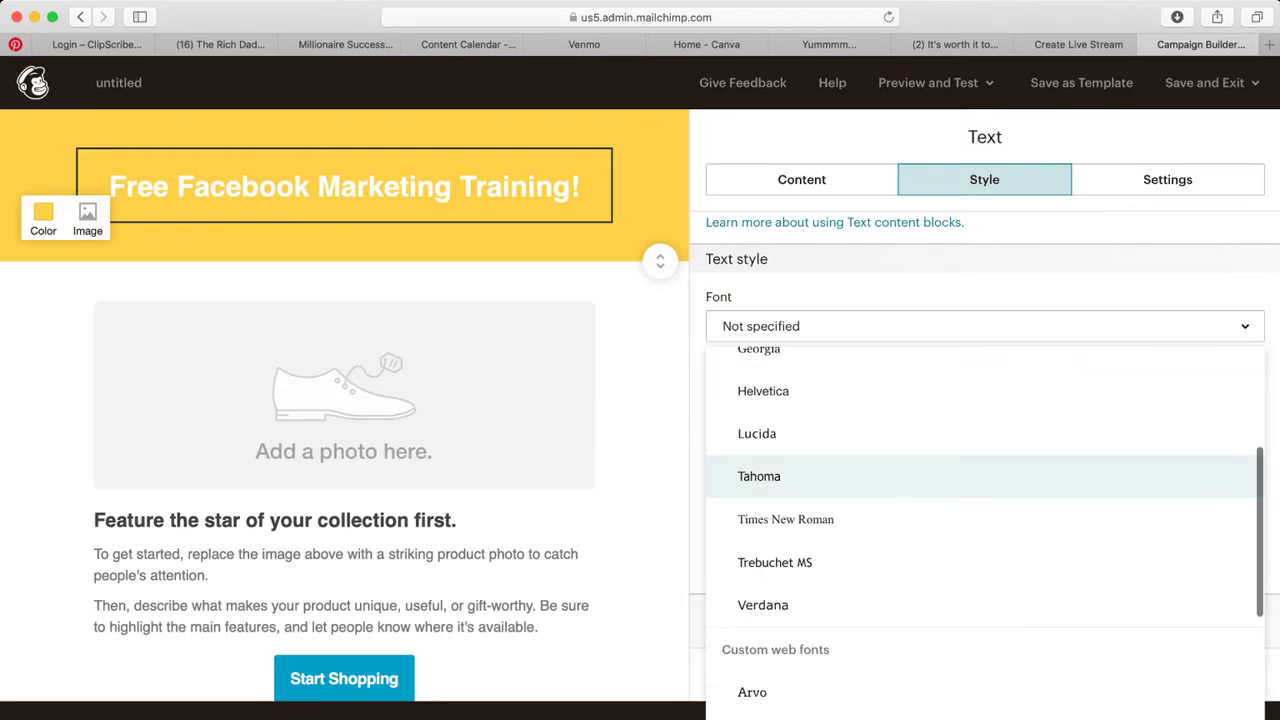
click(770, 480)
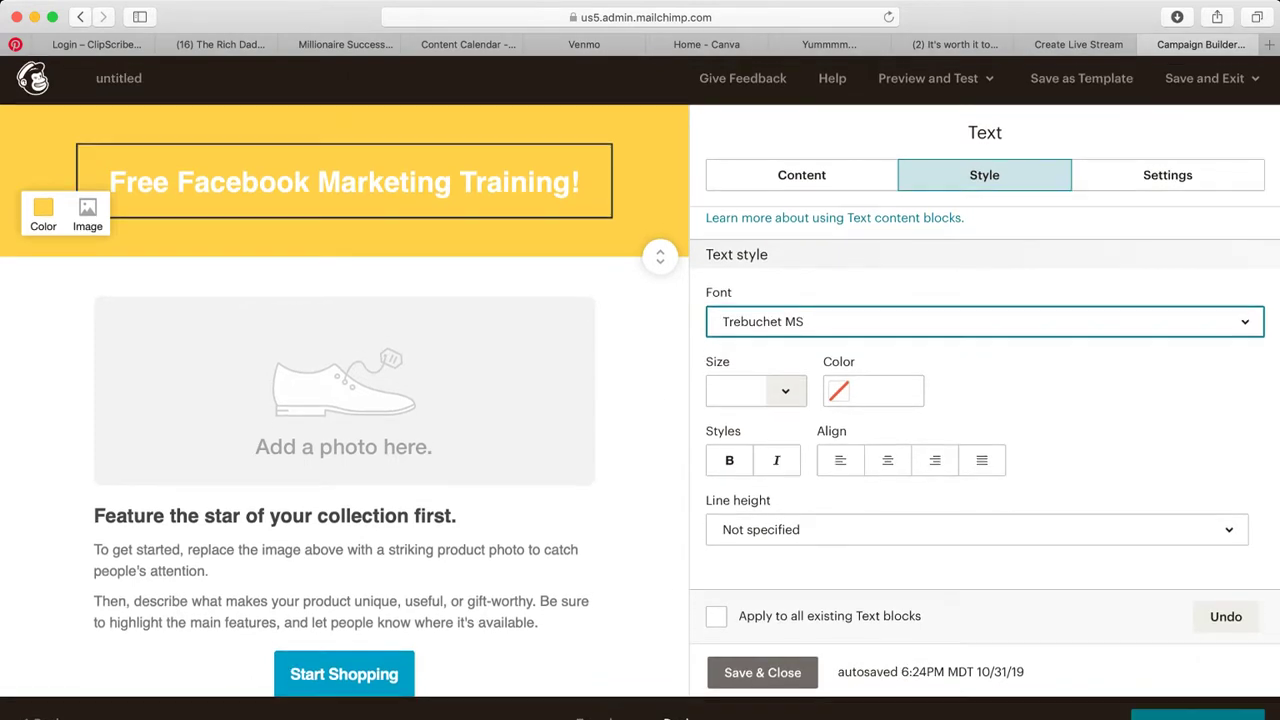
scroll(985, 400, up, 1)
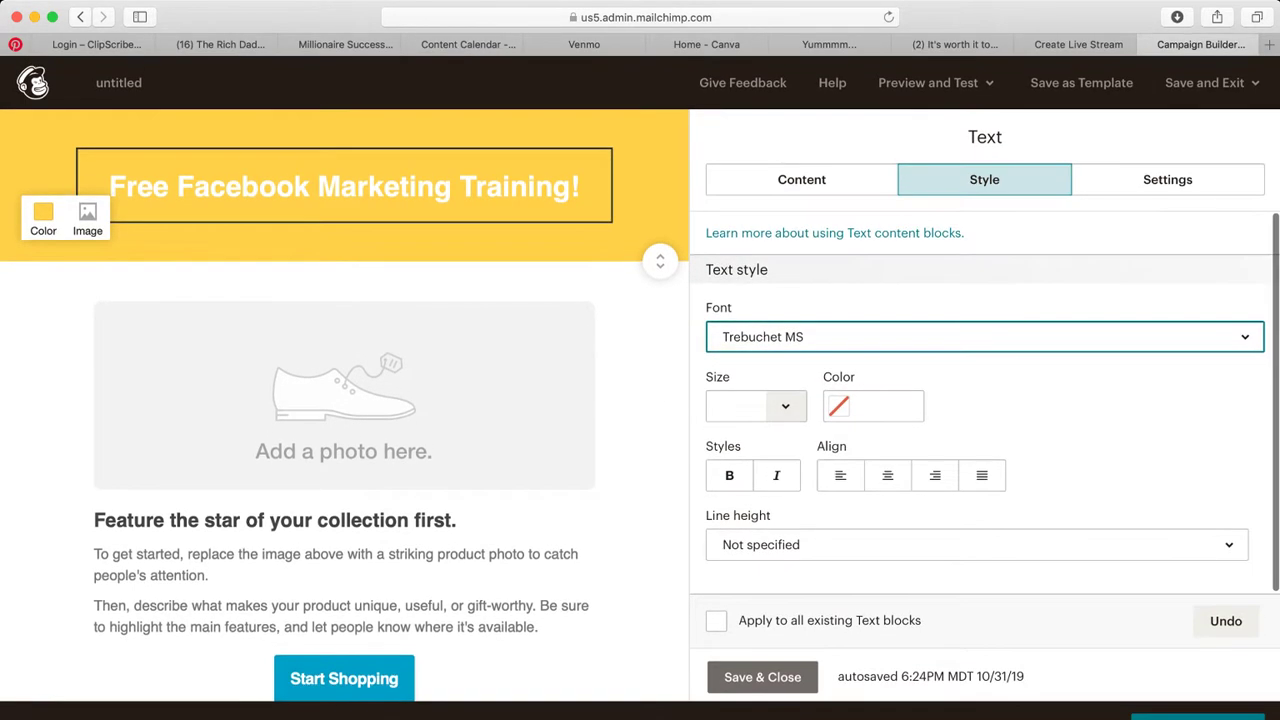
Check the heading block's column setting and its text style size options
click(1167, 179)
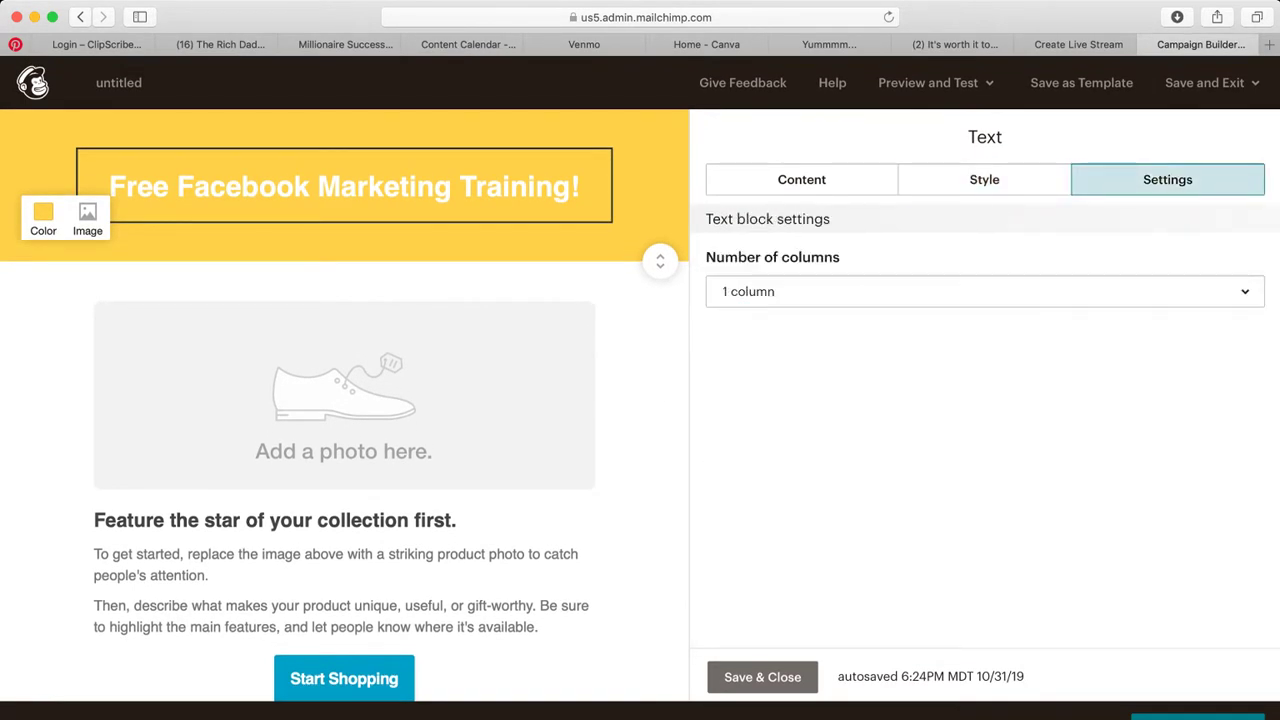
click(984, 179)
scroll(985, 400, up, 1)
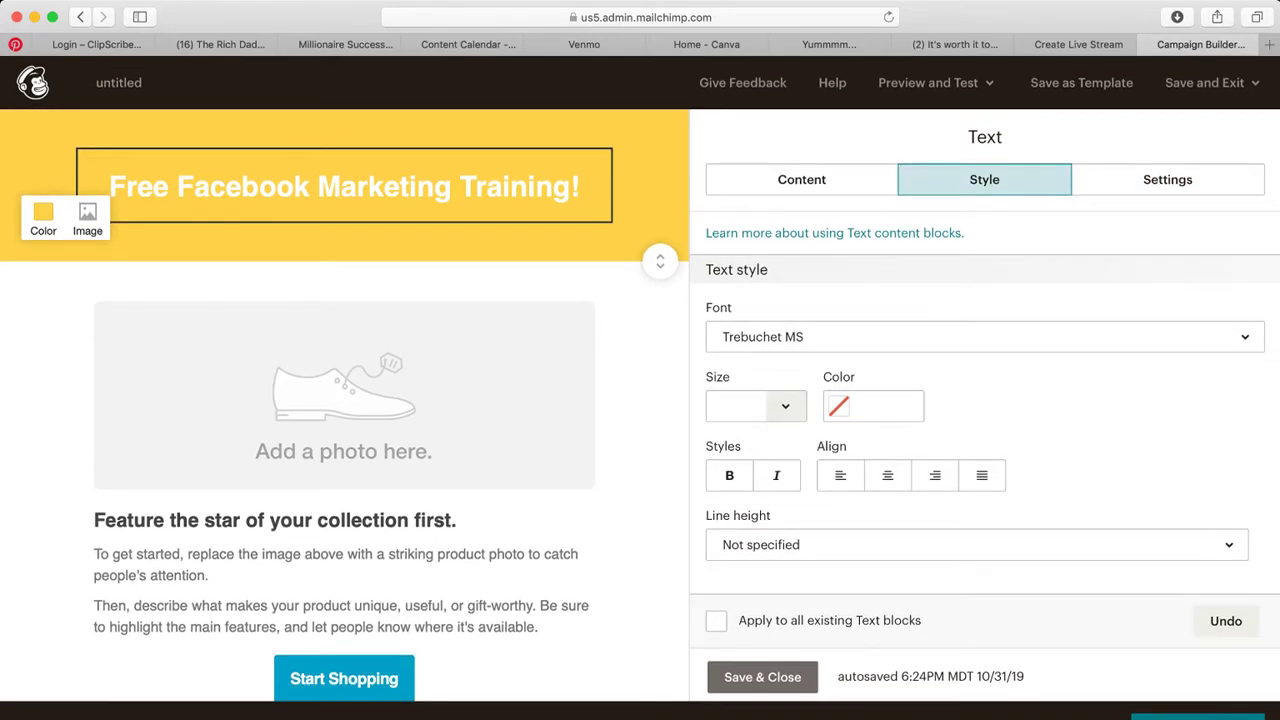
click(785, 406)
click(785, 406)
Change the text colour of the heading "Free Facebook Marketing Training!" to black
click(801, 179)
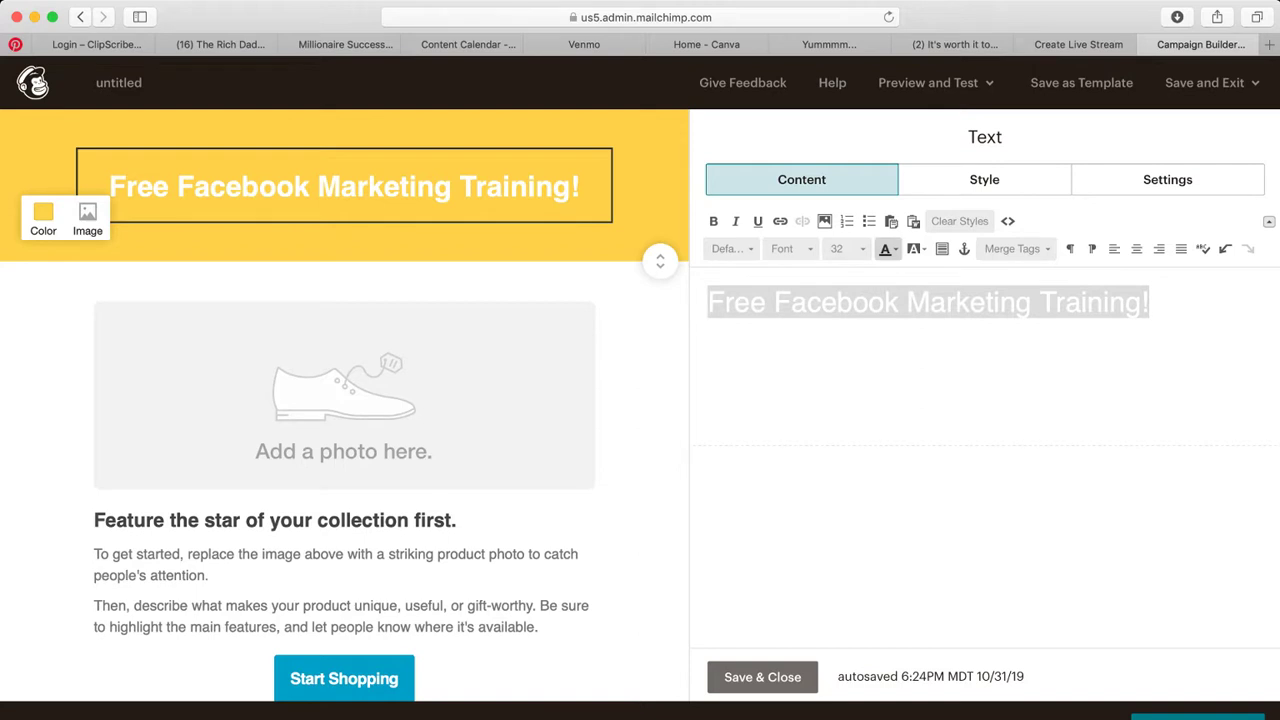
click(885, 249)
click(887, 286)
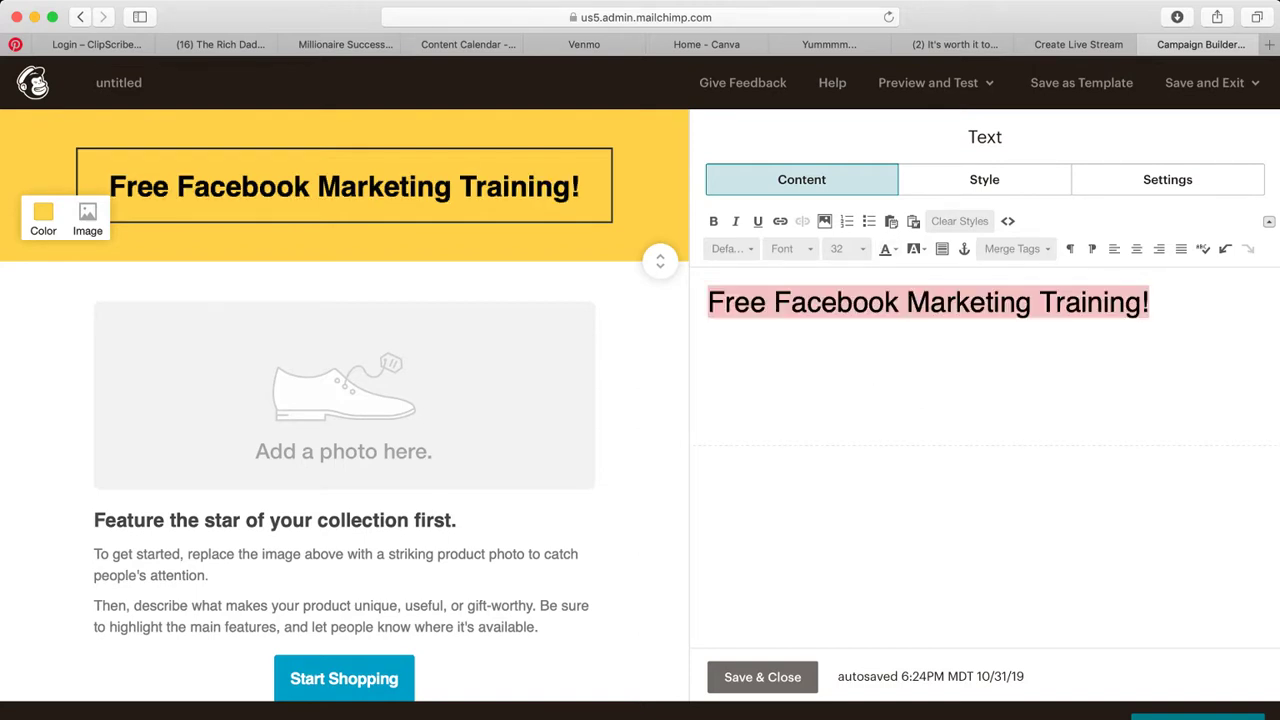
click(1150, 302)
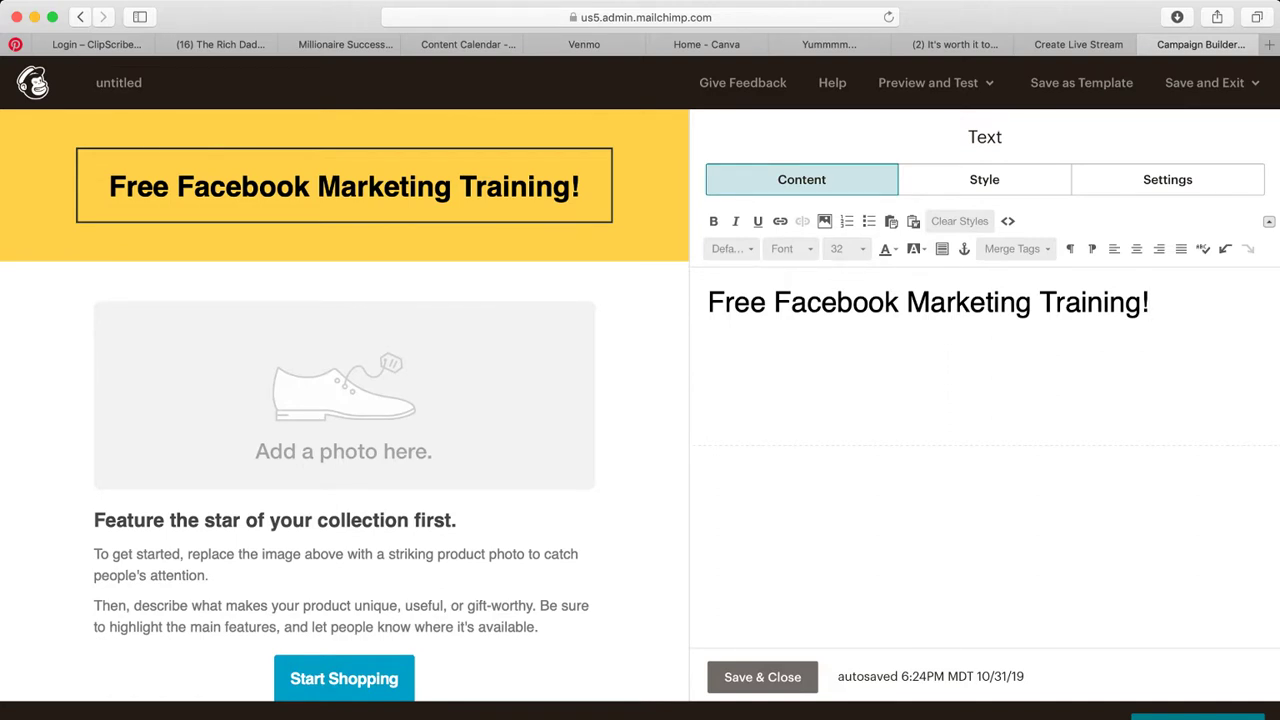
Replace the placeholder photo below the header with the uploaded image "NO EMAIL REQUIRED!-2.png"
click(344, 393)
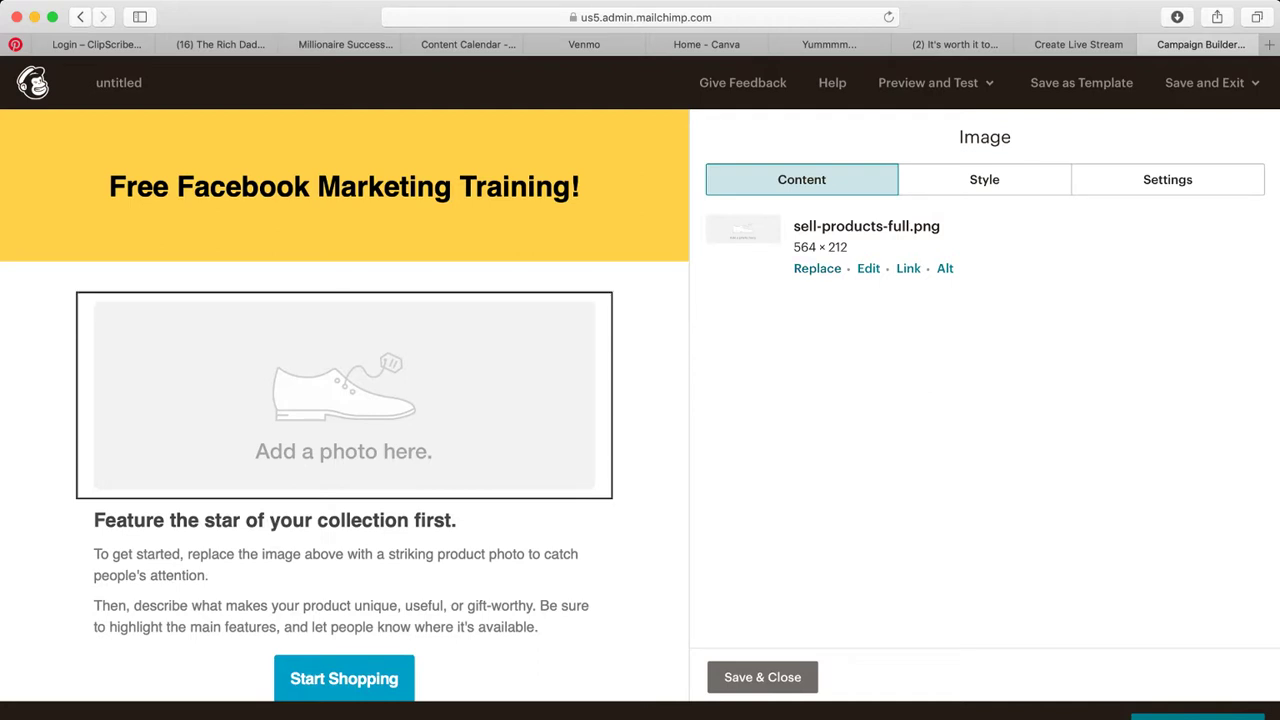
click(817, 268)
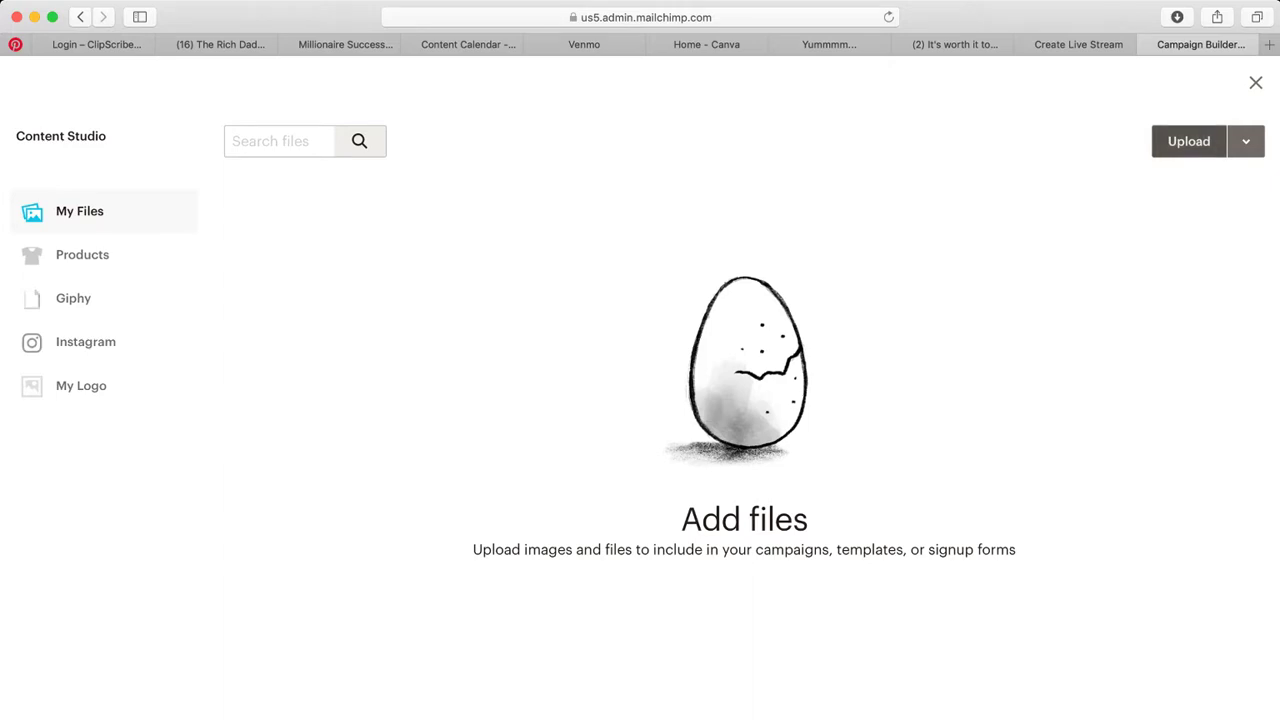
click(1188, 141)
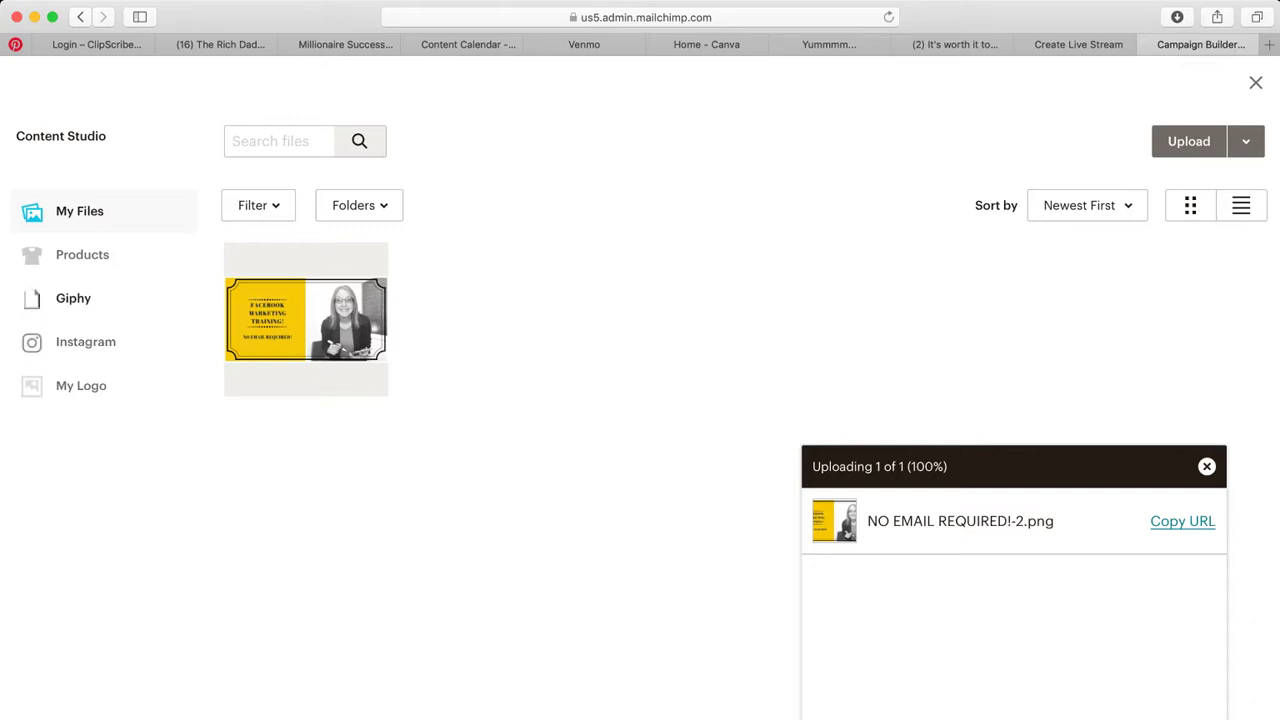
click(306, 319)
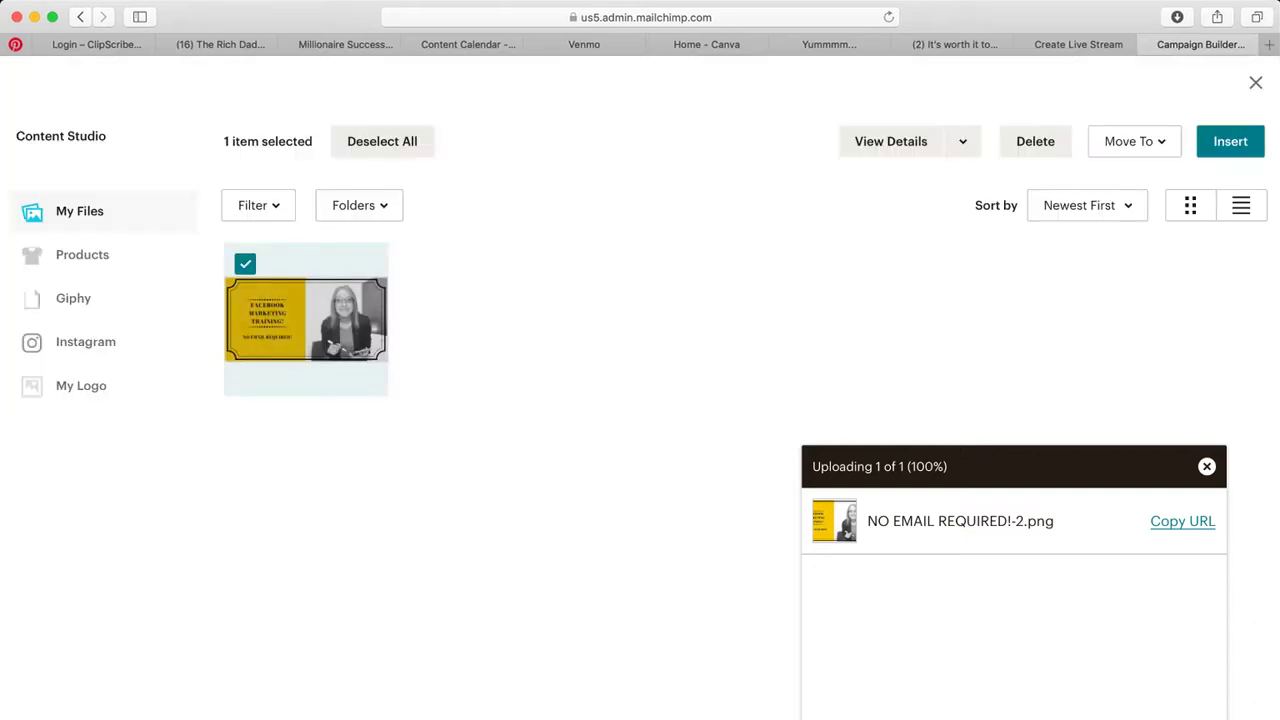
click(1230, 141)
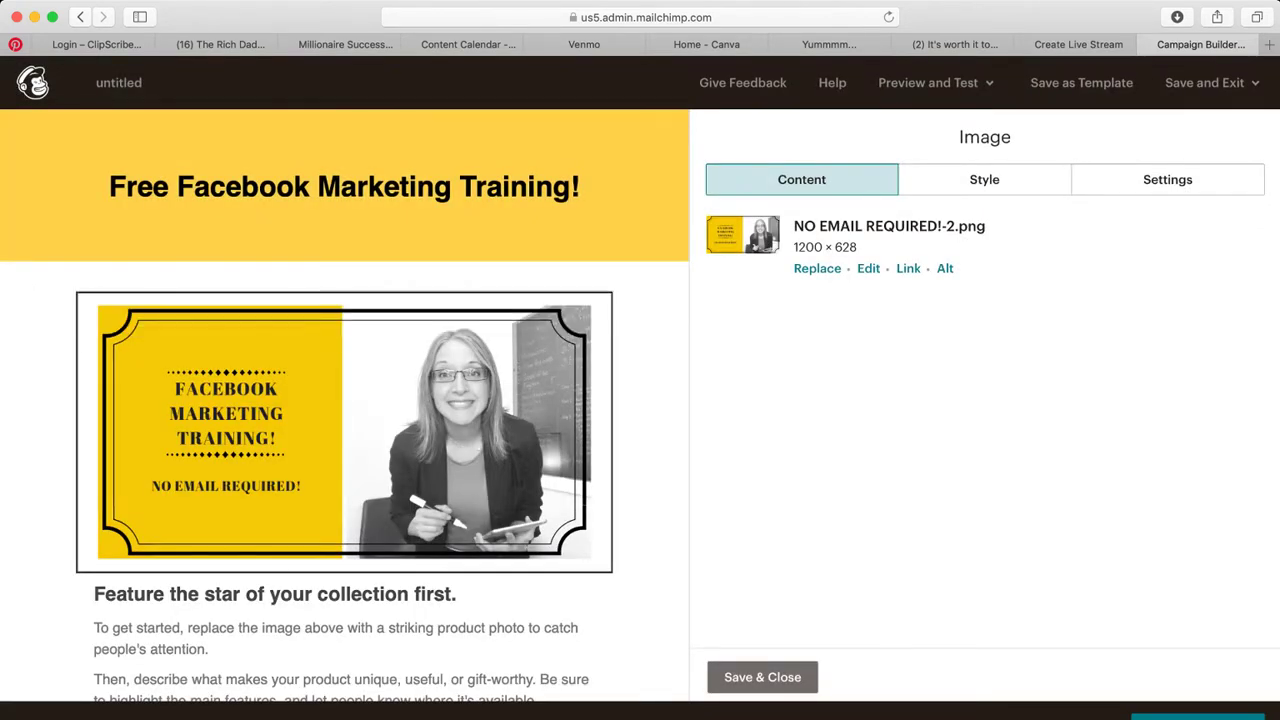
Delete the heading block "Free Facebook Marketing Training!" from the yellow header section
scroll(344, 400, down, 1)
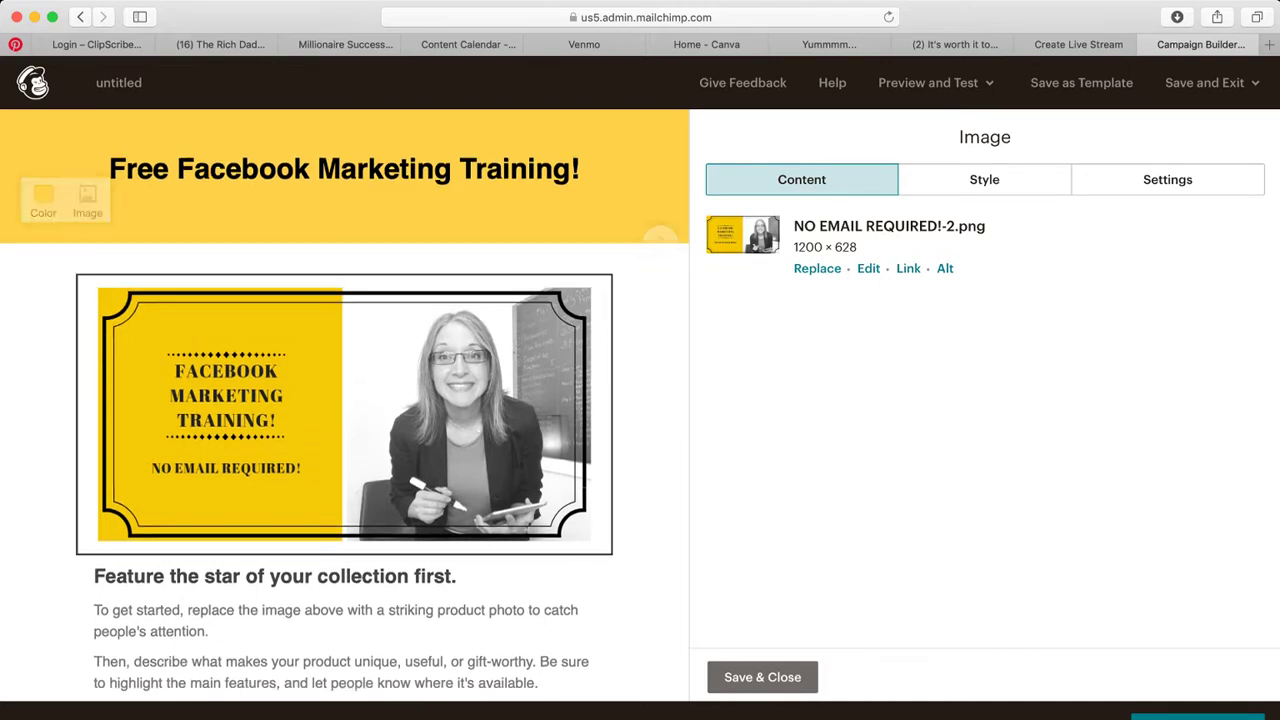
click(588, 151)
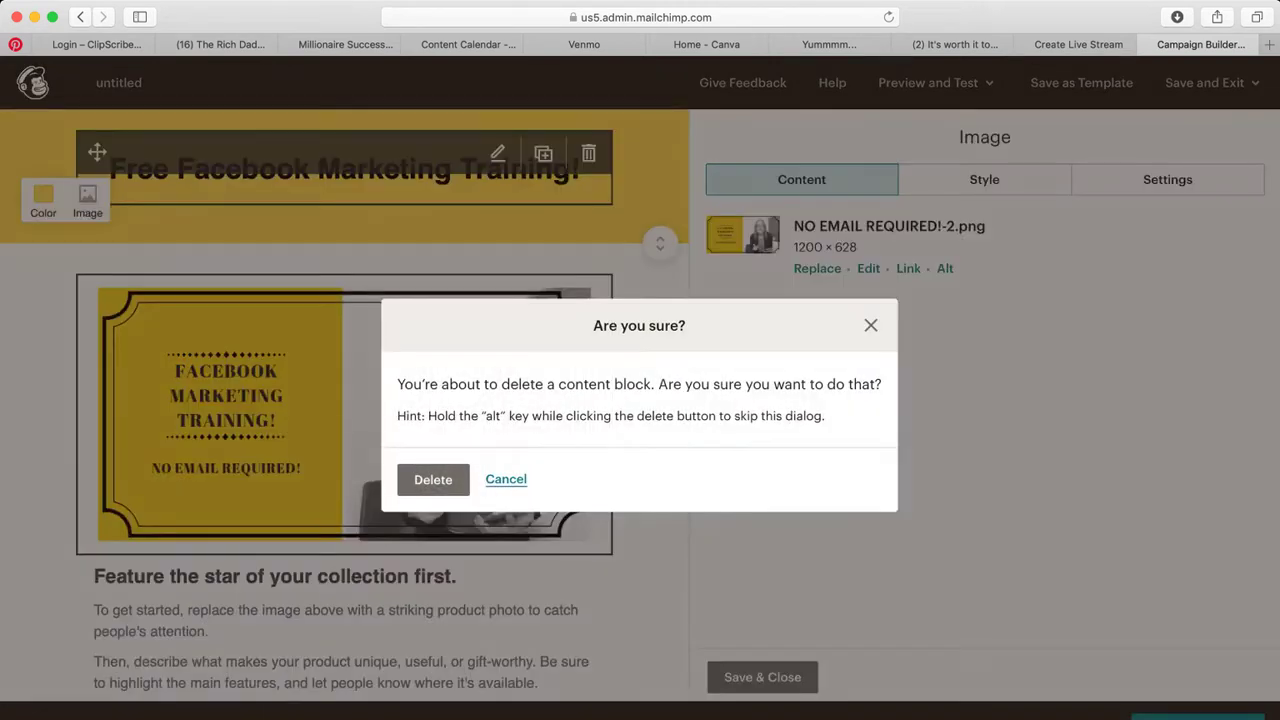
click(433, 479)
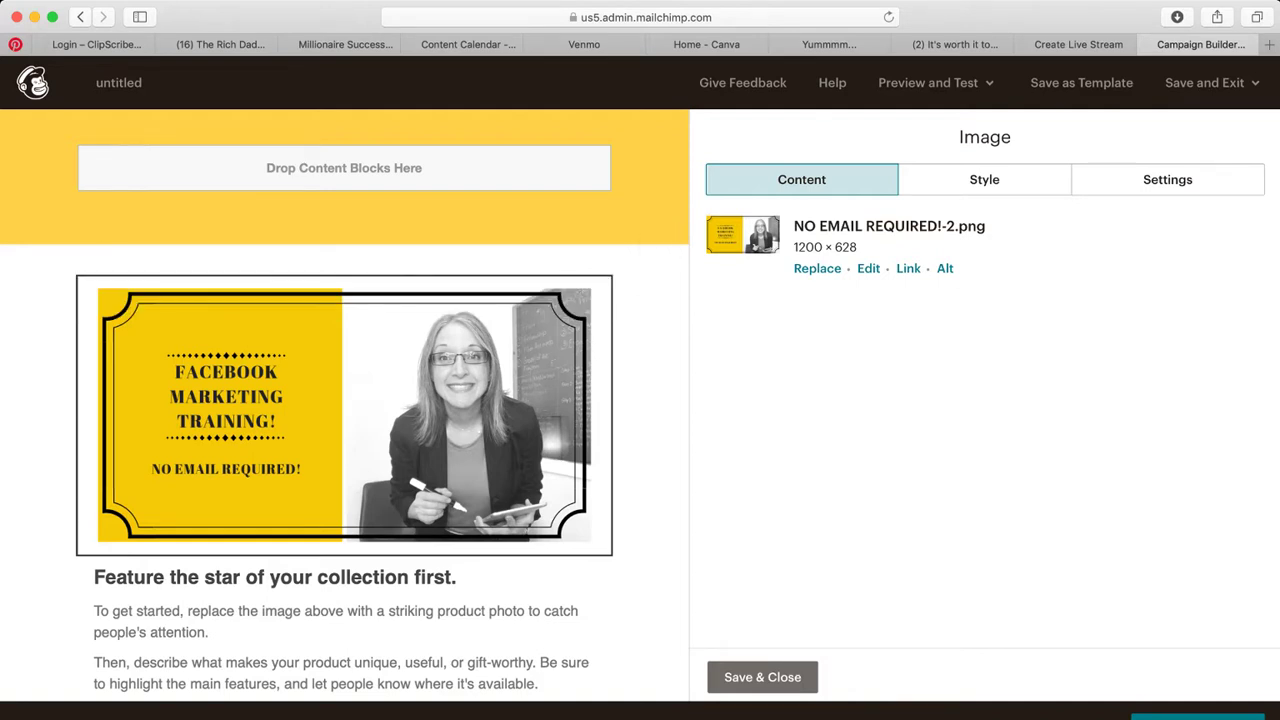
Preview the email in its desktop view and return to the editor
click(935, 83)
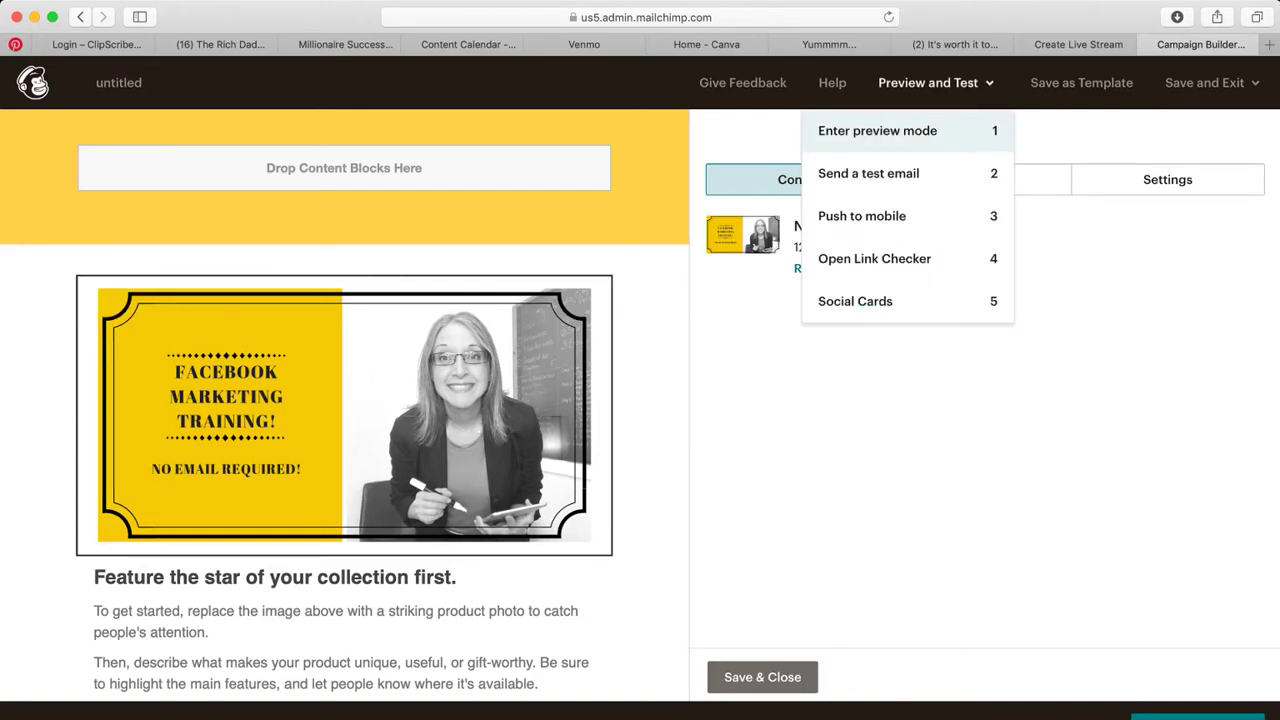
click(877, 131)
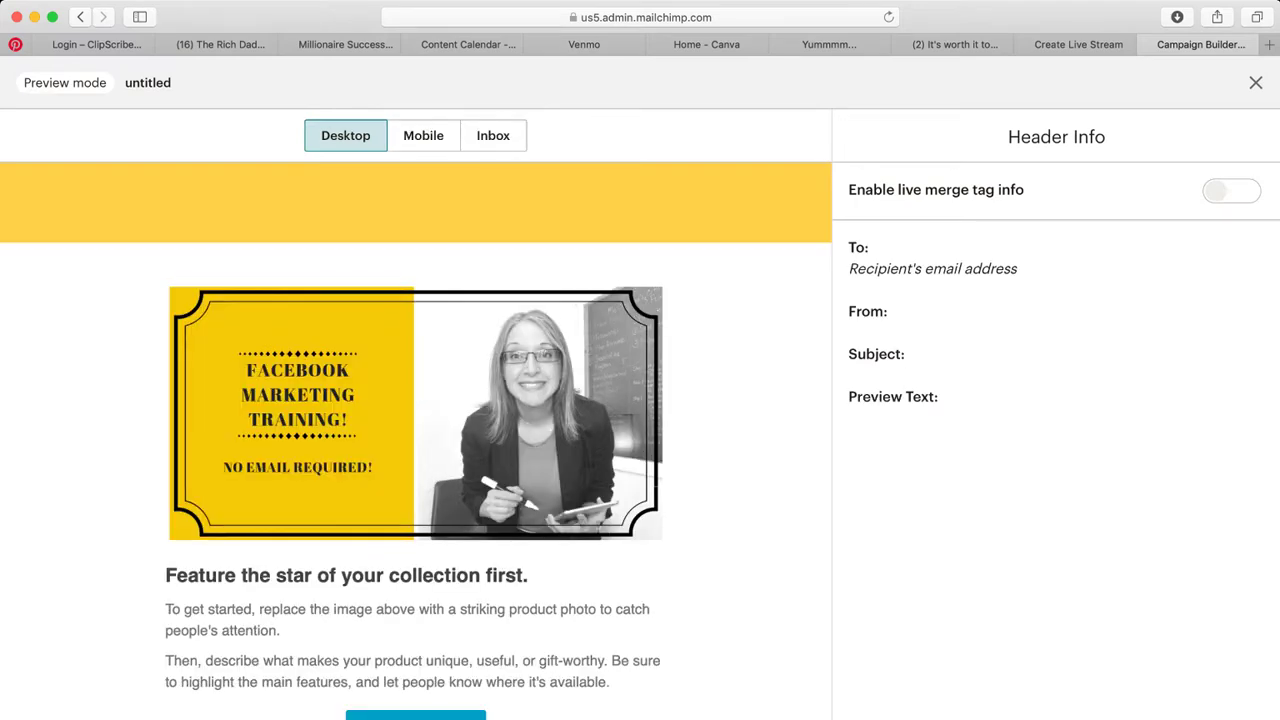
click(1256, 82)
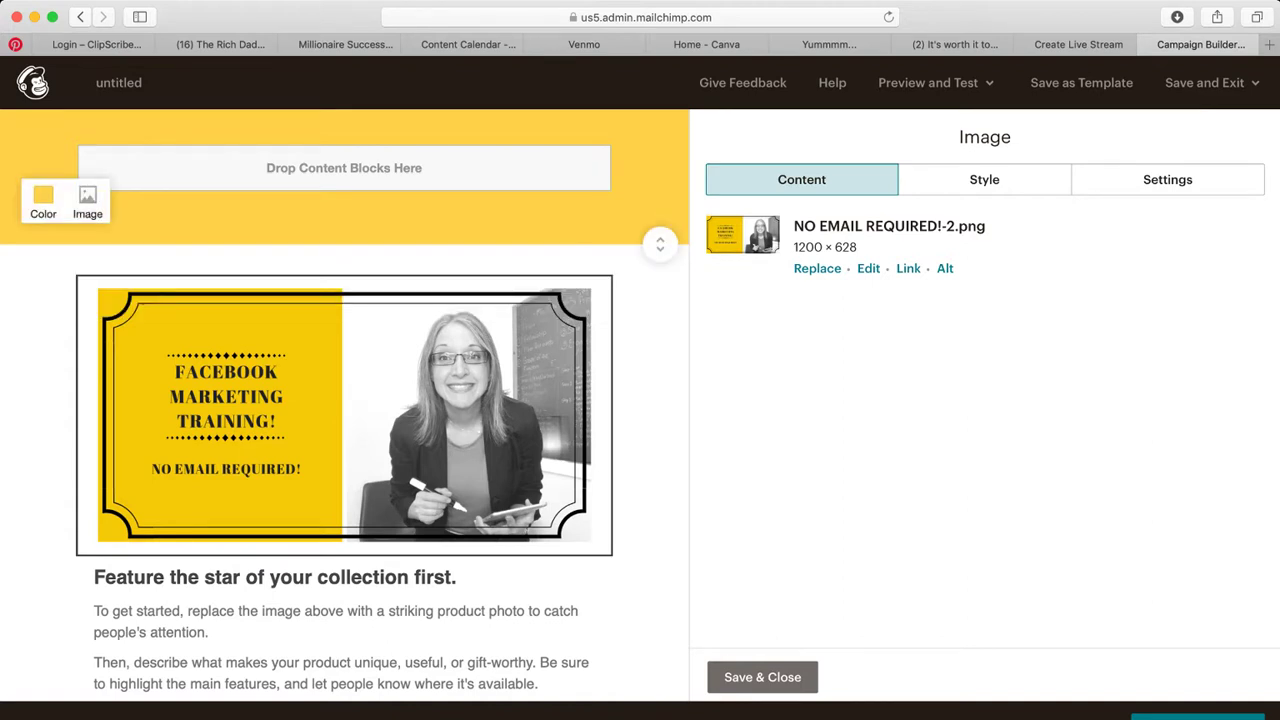
Set the header section's background colour to white (#ffffff) and check the email in its desktop preview
click(43, 200)
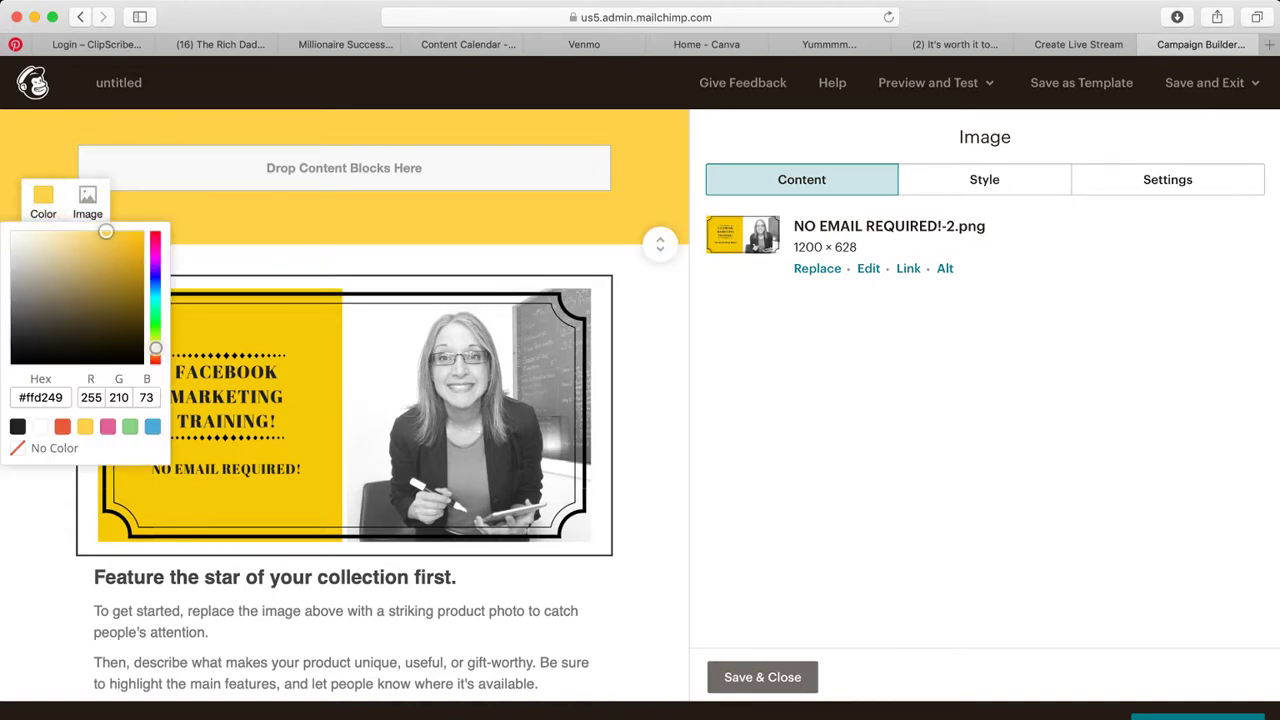
click(40, 426)
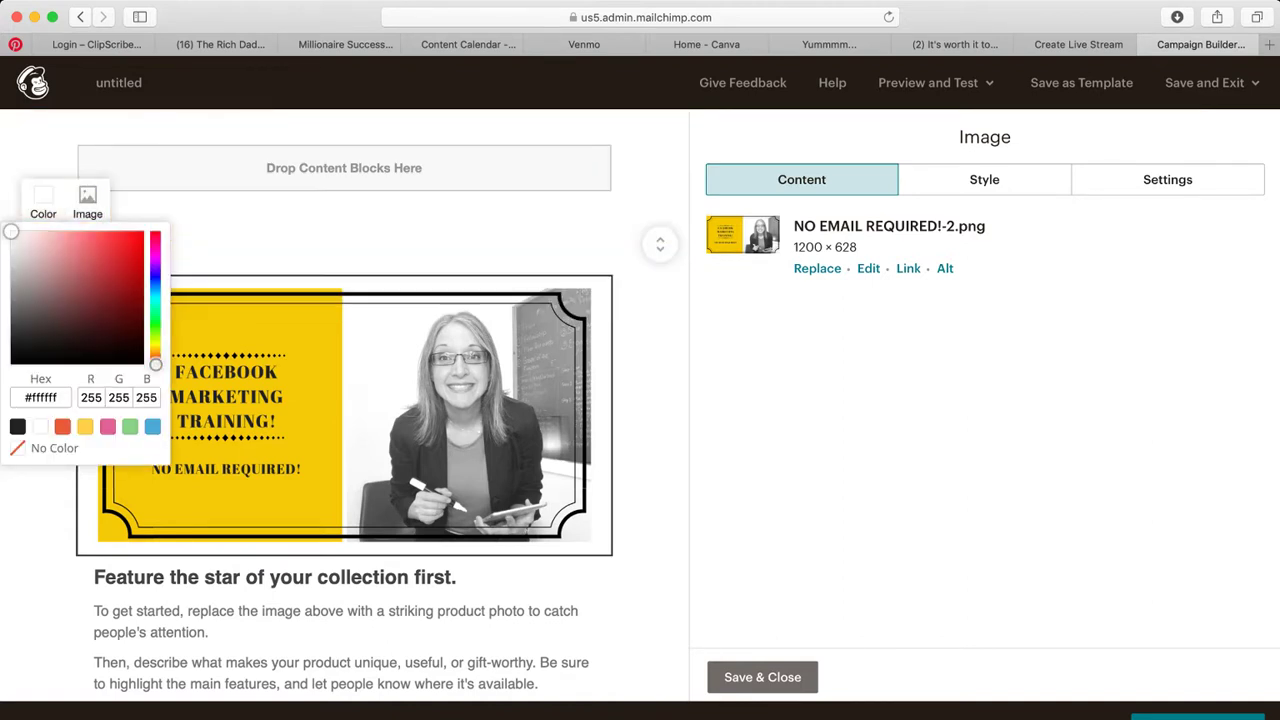
click(928, 82)
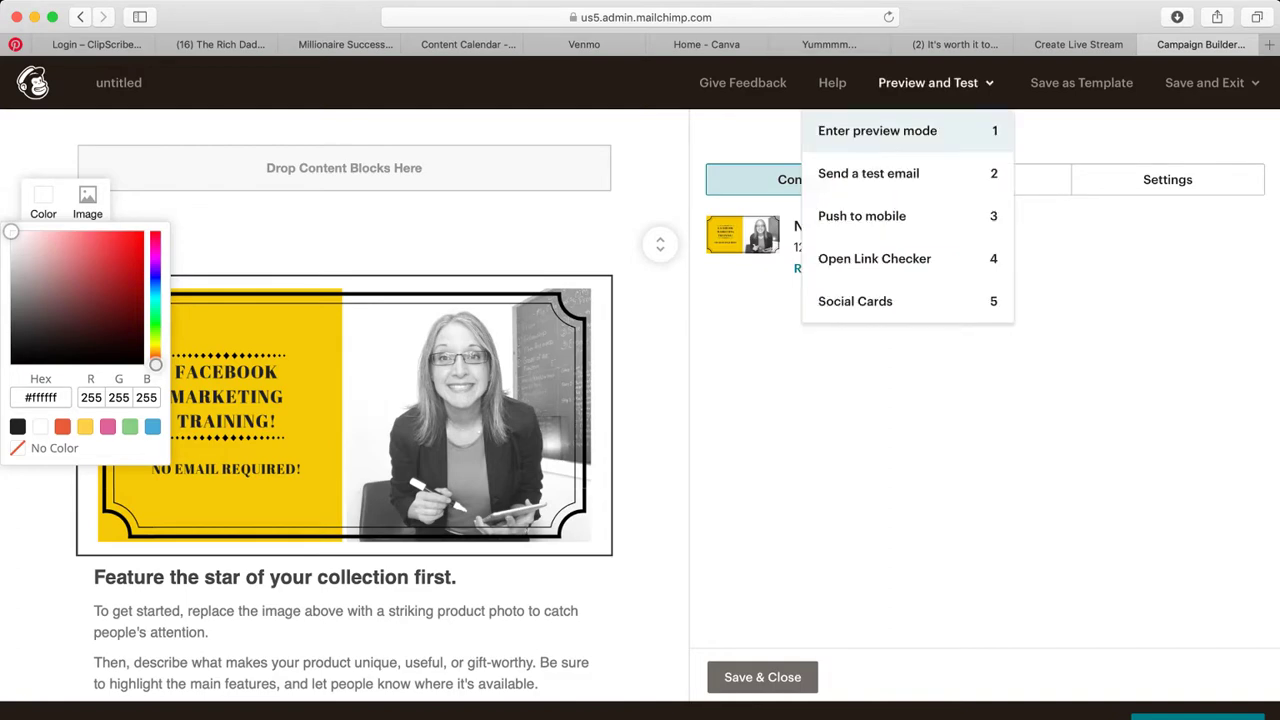
click(866, 131)
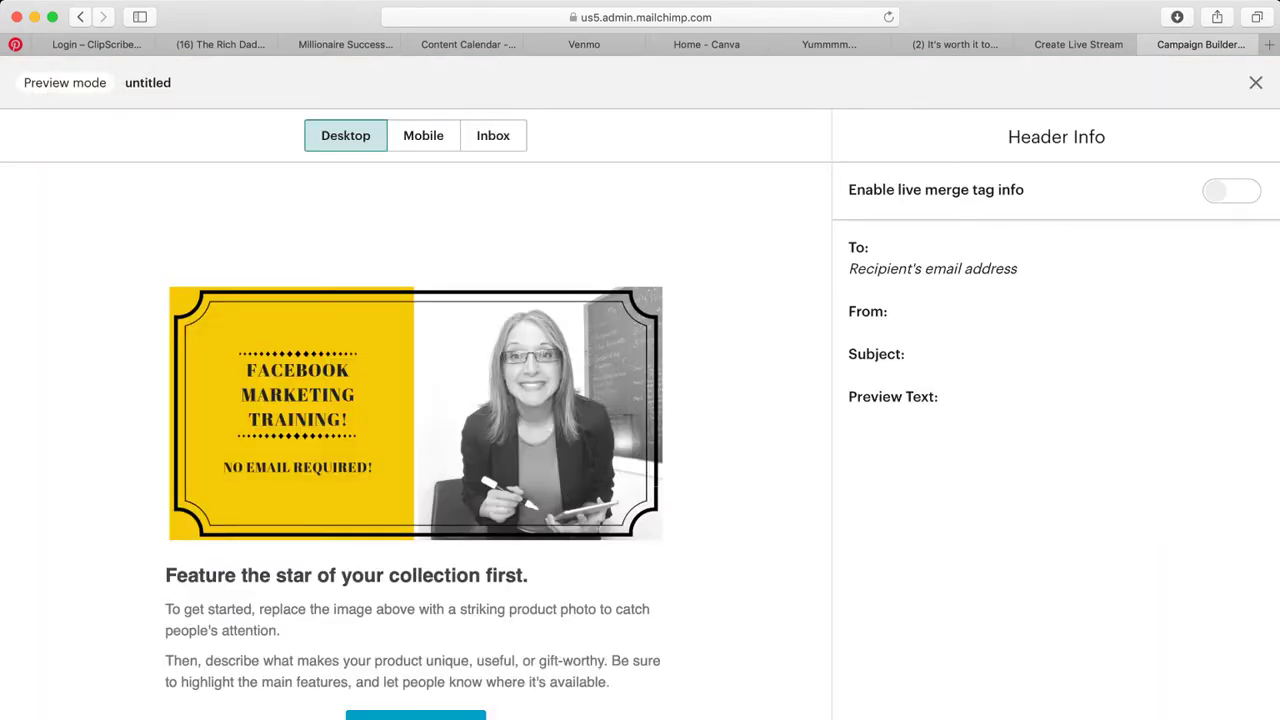
scroll(415, 440, down, 2)
scroll(415, 440, up, 2)
click(1255, 82)
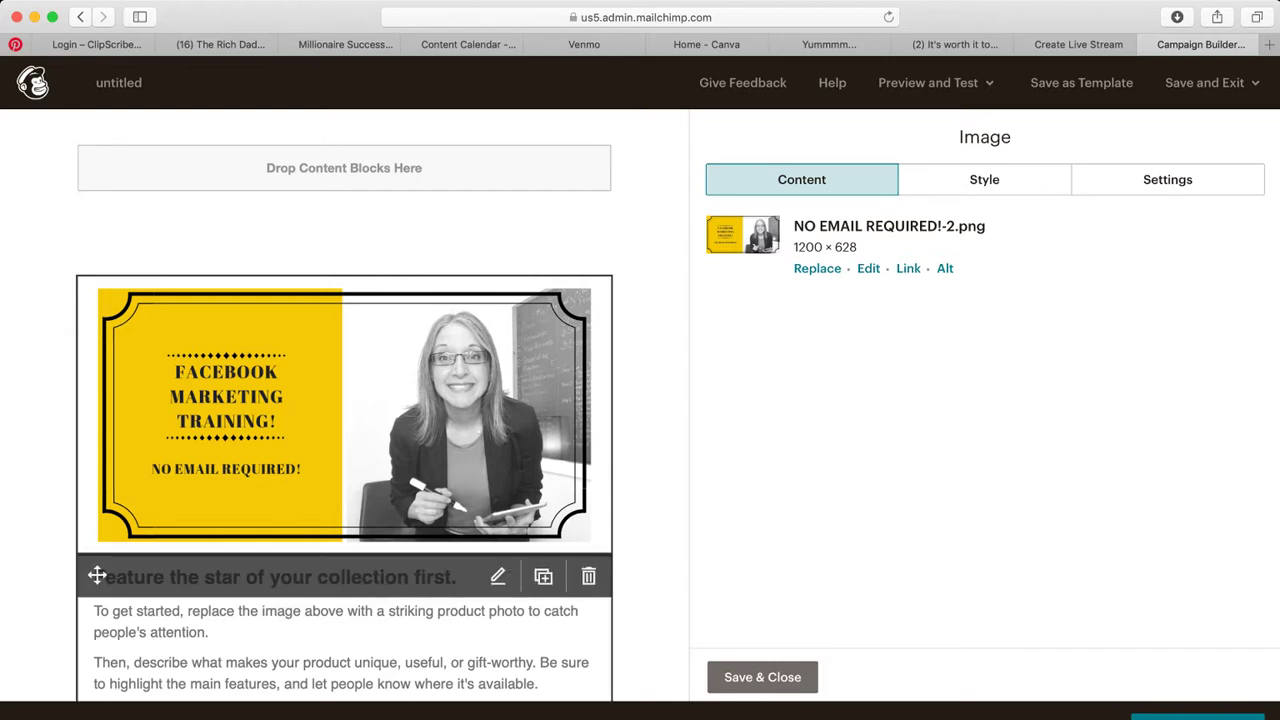
Replace the heading of the text block below the banner image with "No joke. Step-by-step Facebook marketing training."
click(97, 576)
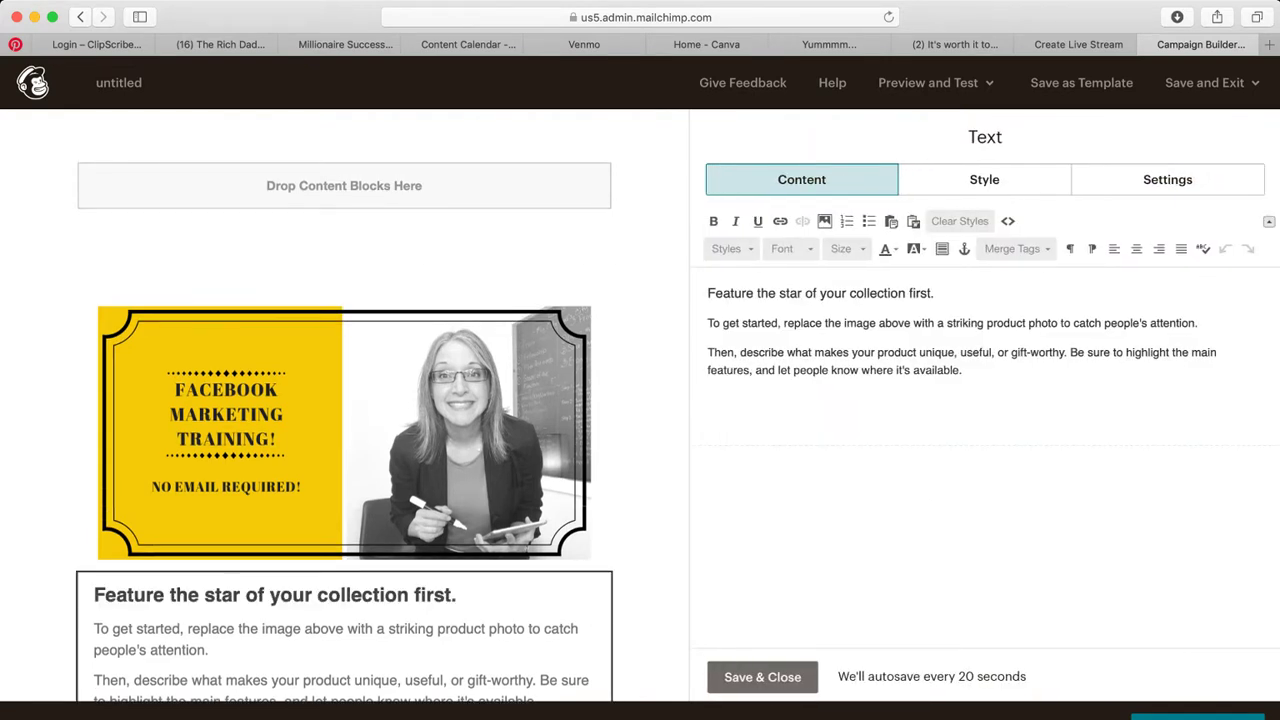
key(shift+super+Left)
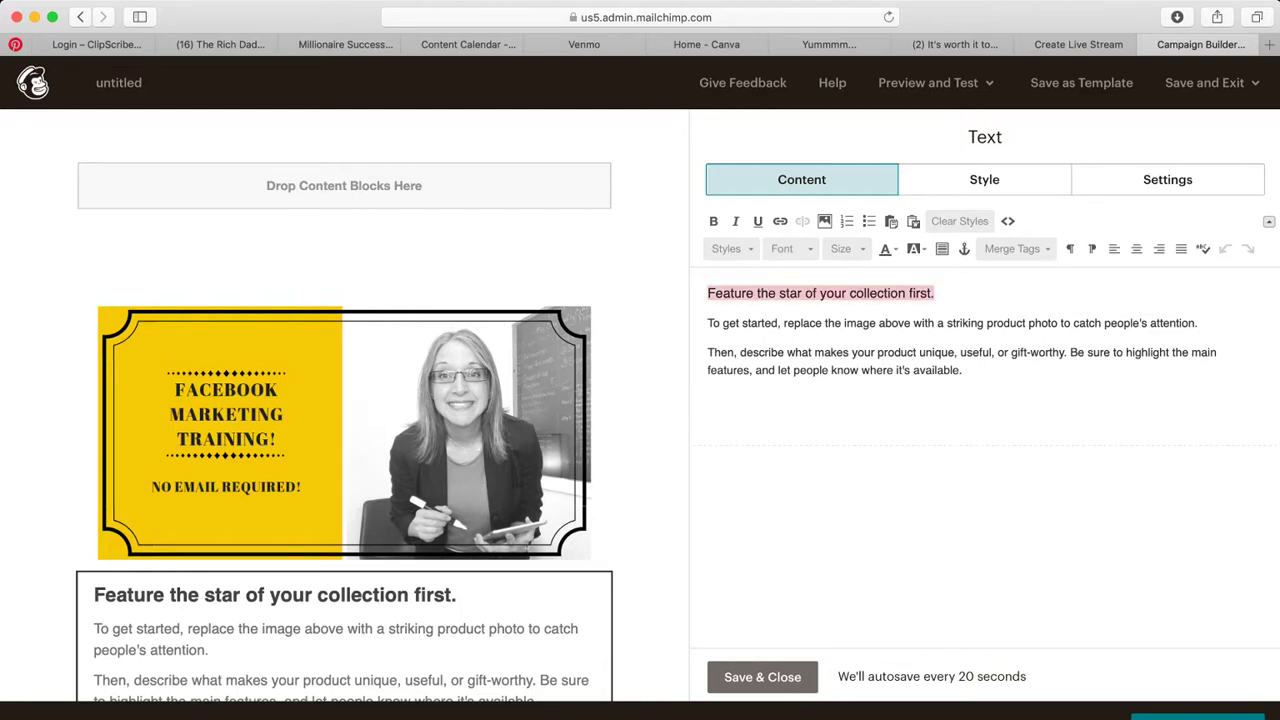
key(shift+Right)
key(shift+Right)
key(shift+Right)
key(Right)
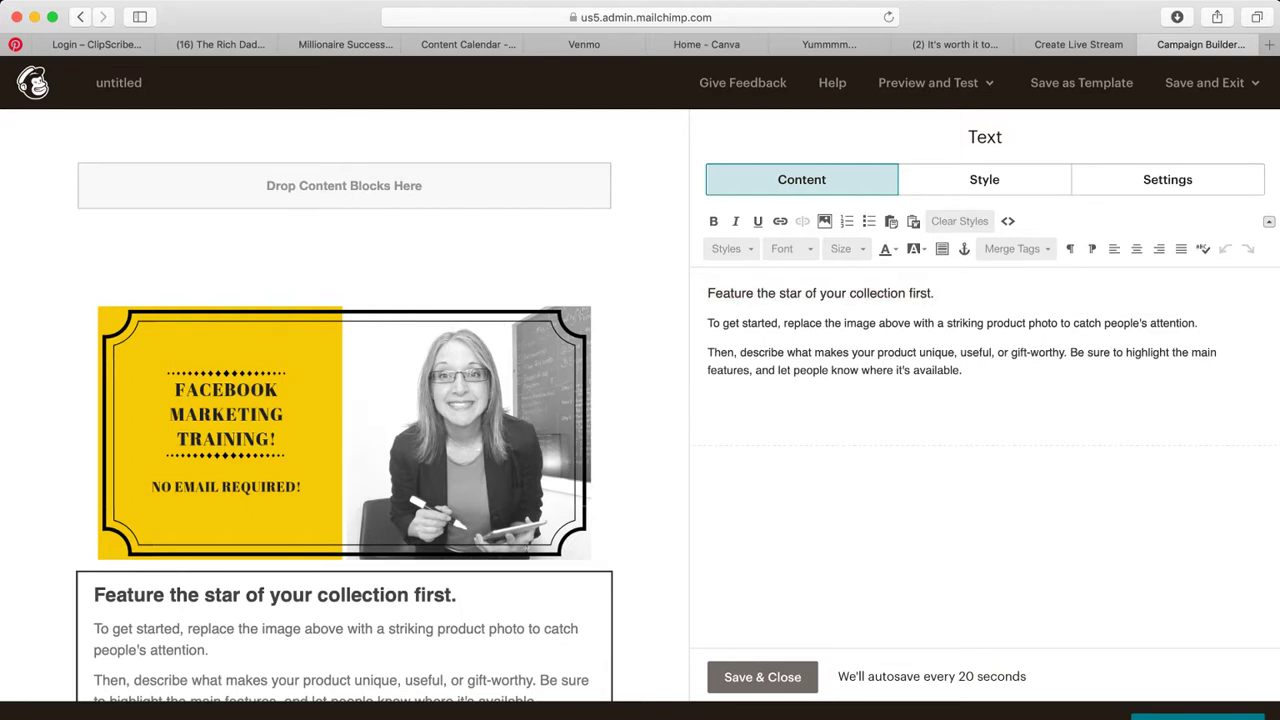
key(shift+super+Left)
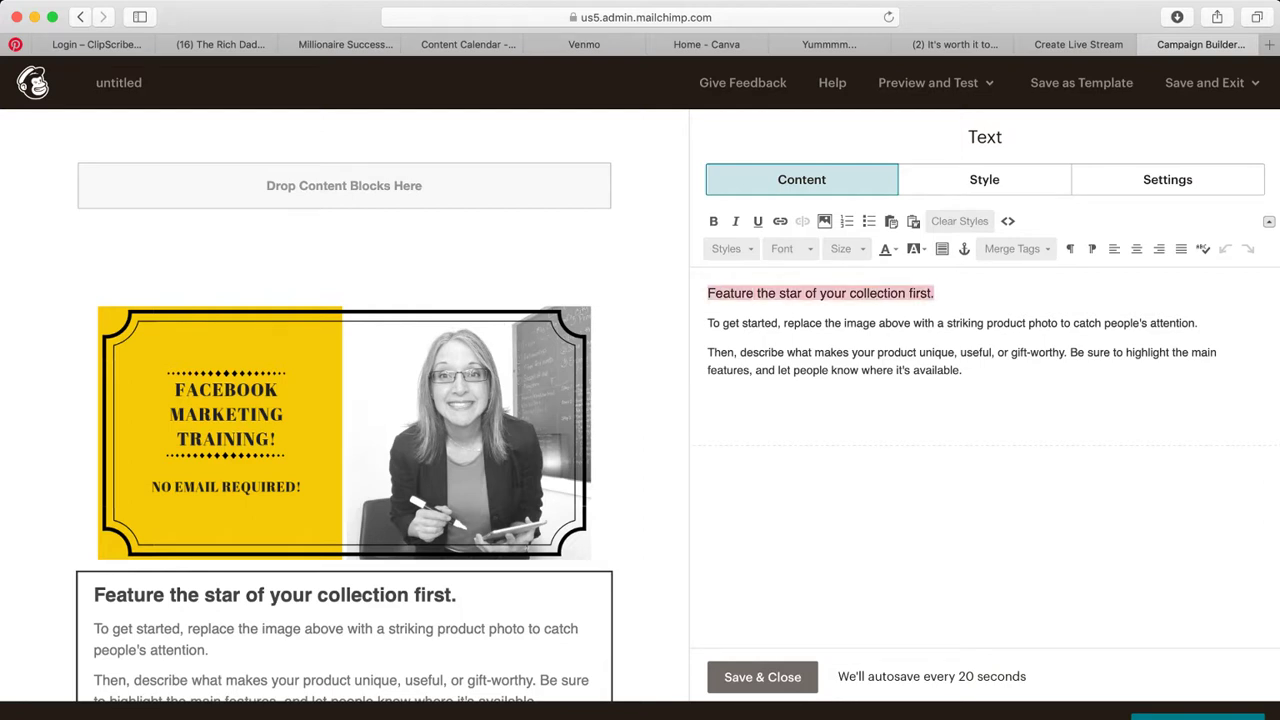
text(No J)
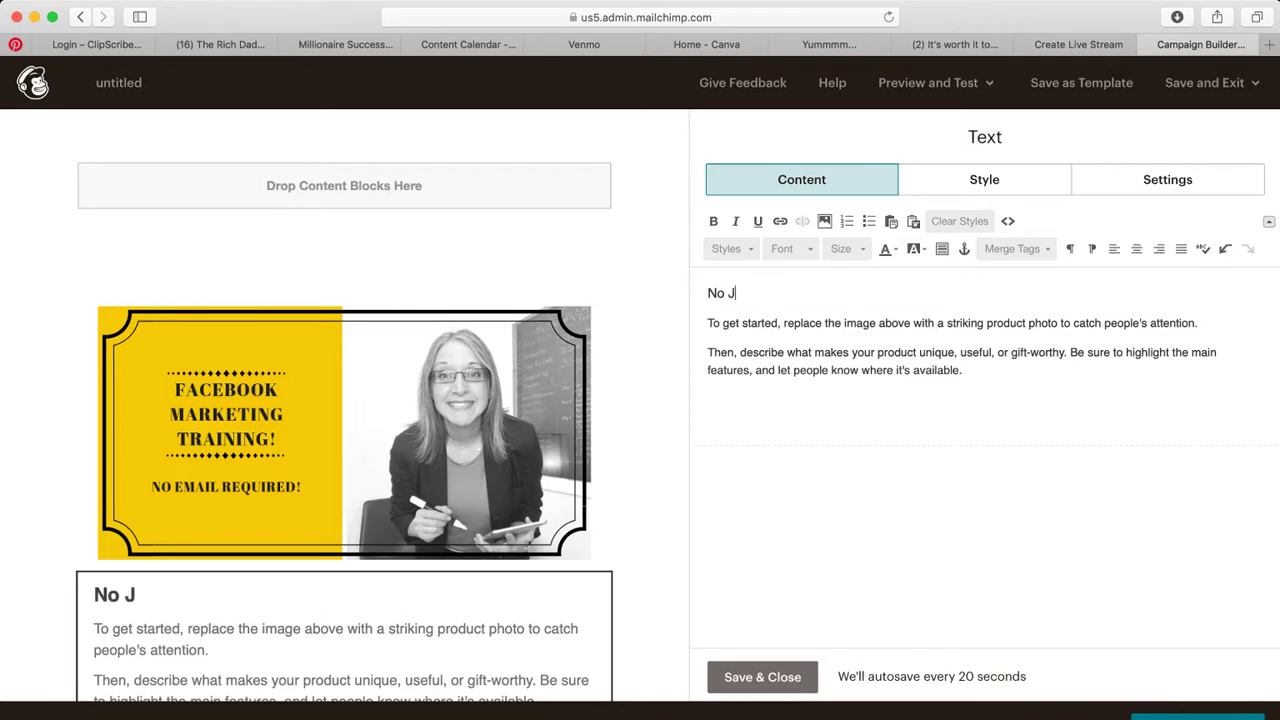
key(BackSpace)
text(joke. Step-)
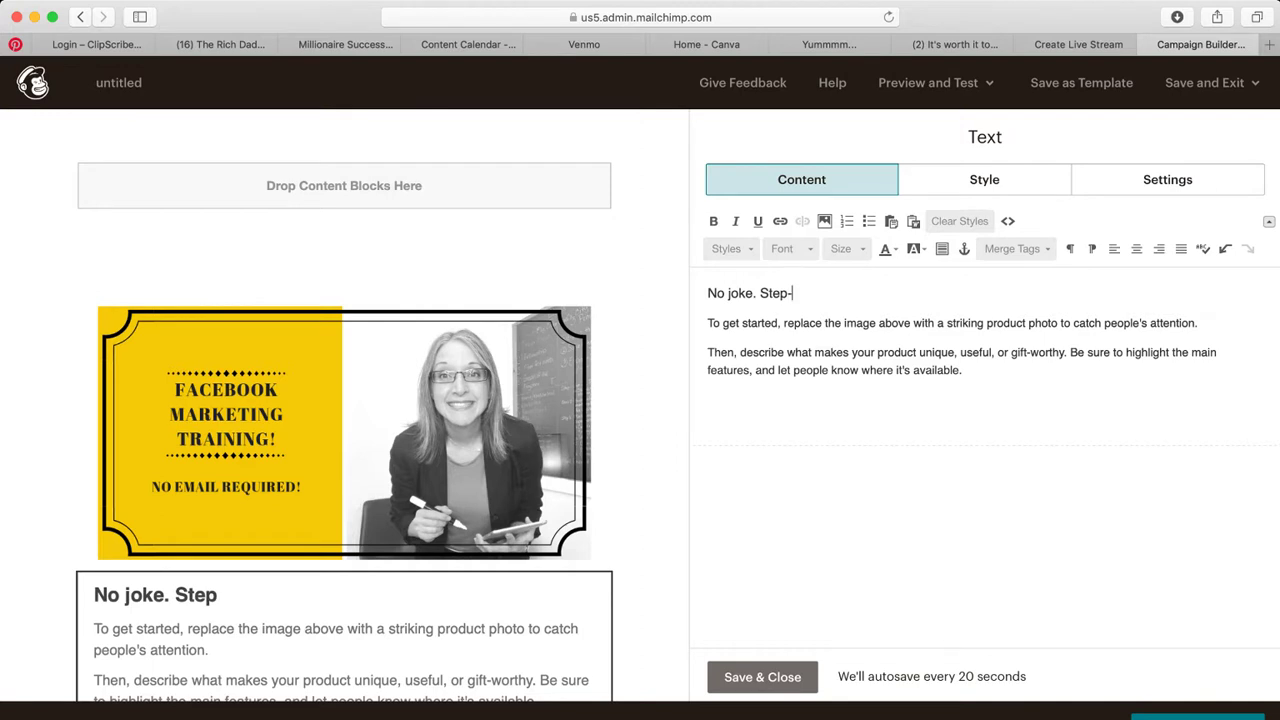
text(by-)
text(ste)
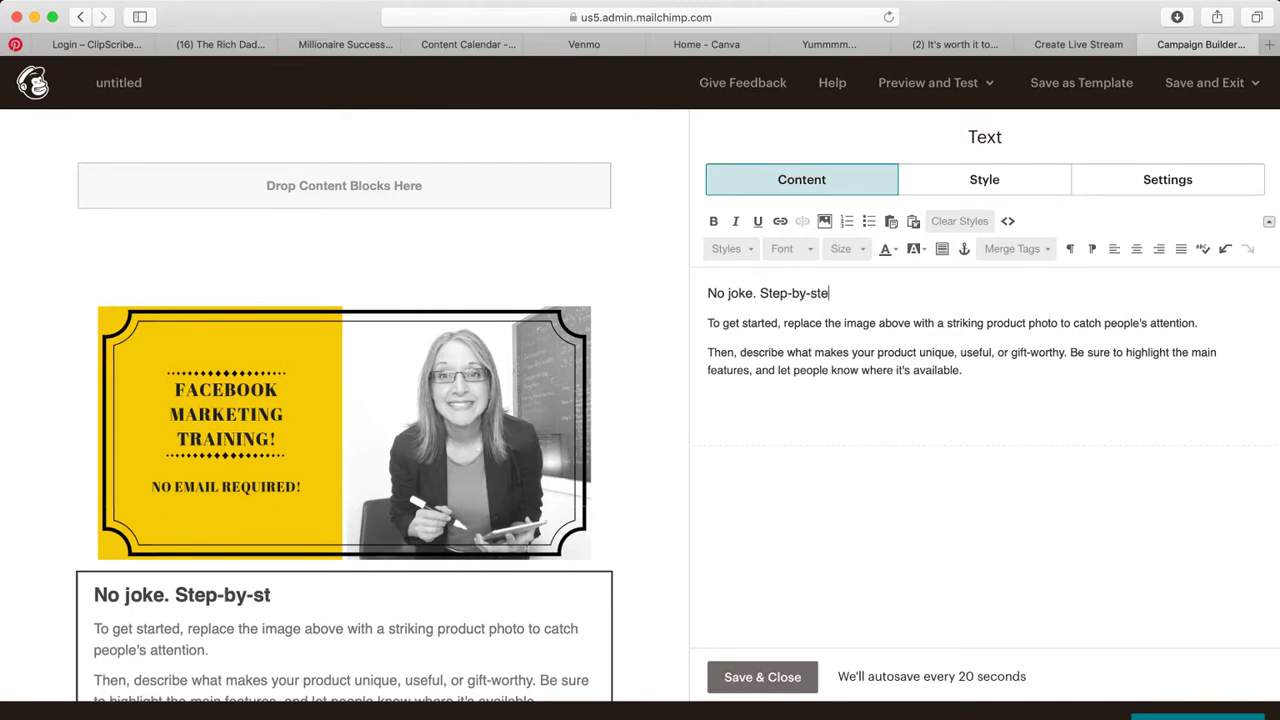
text(p Facebook )
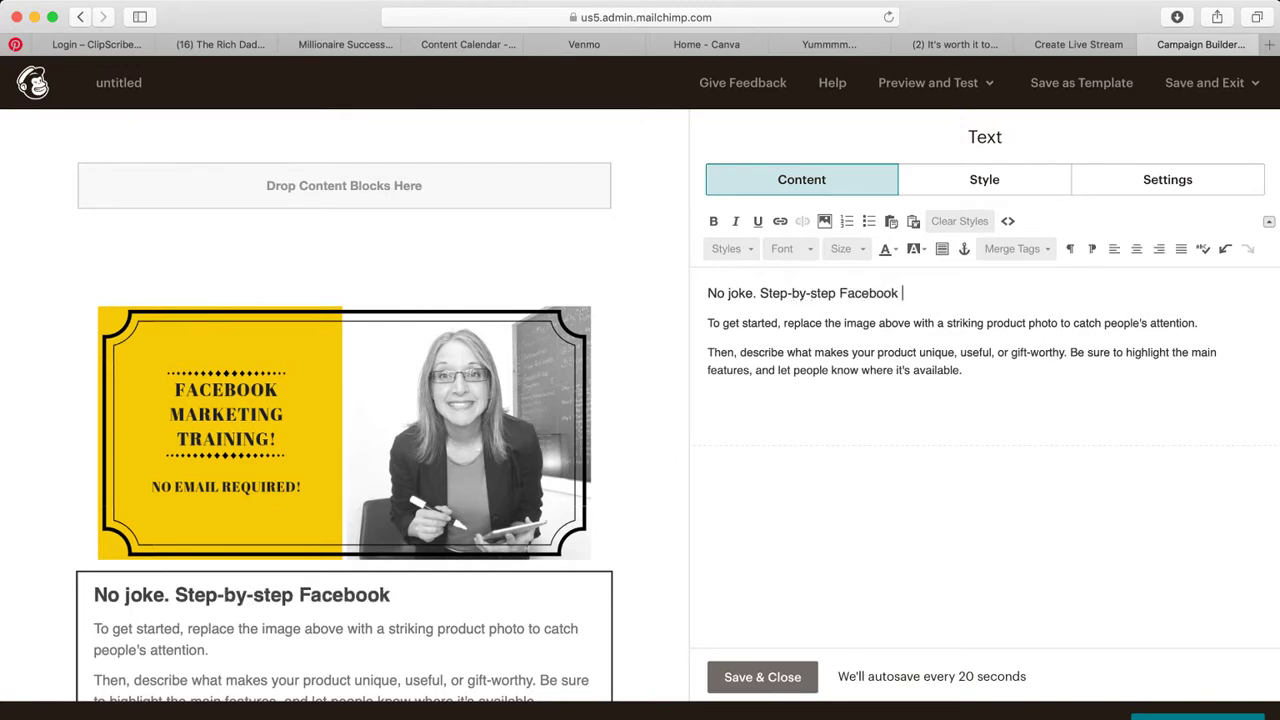
text(marketing tranin)
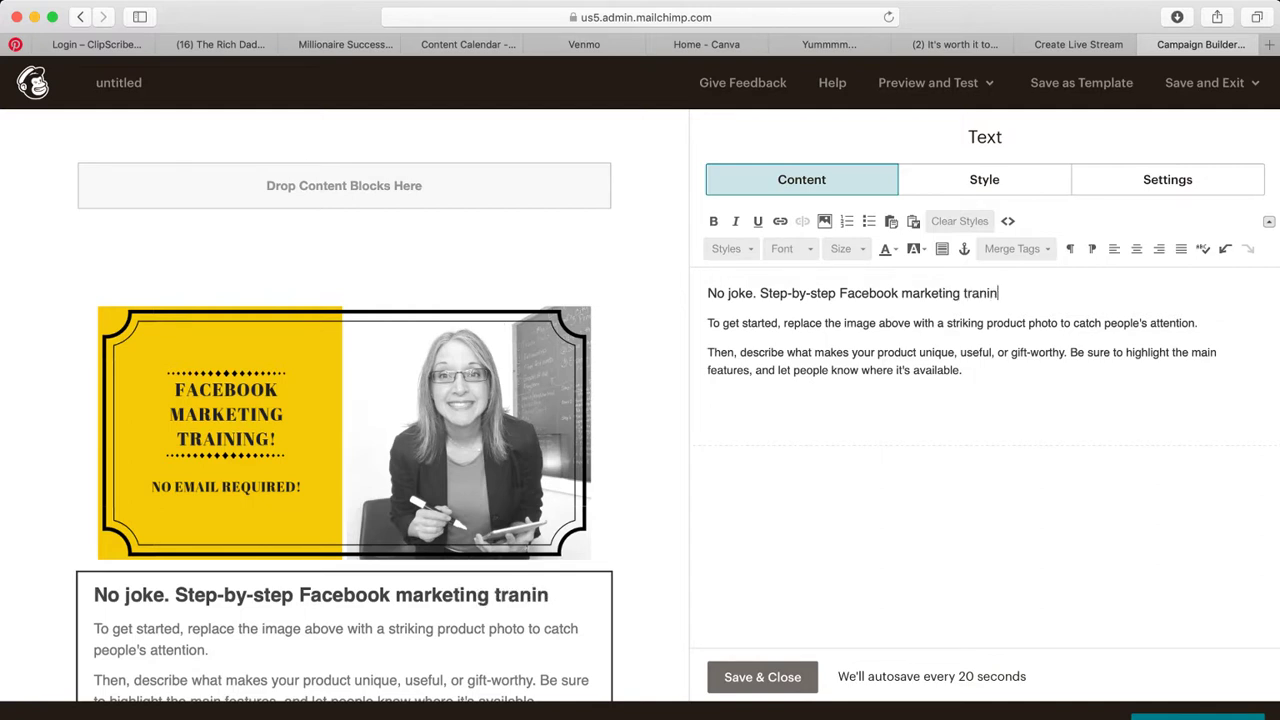
key(BackSpace)
key(BackSpace)
key(BackSpace)
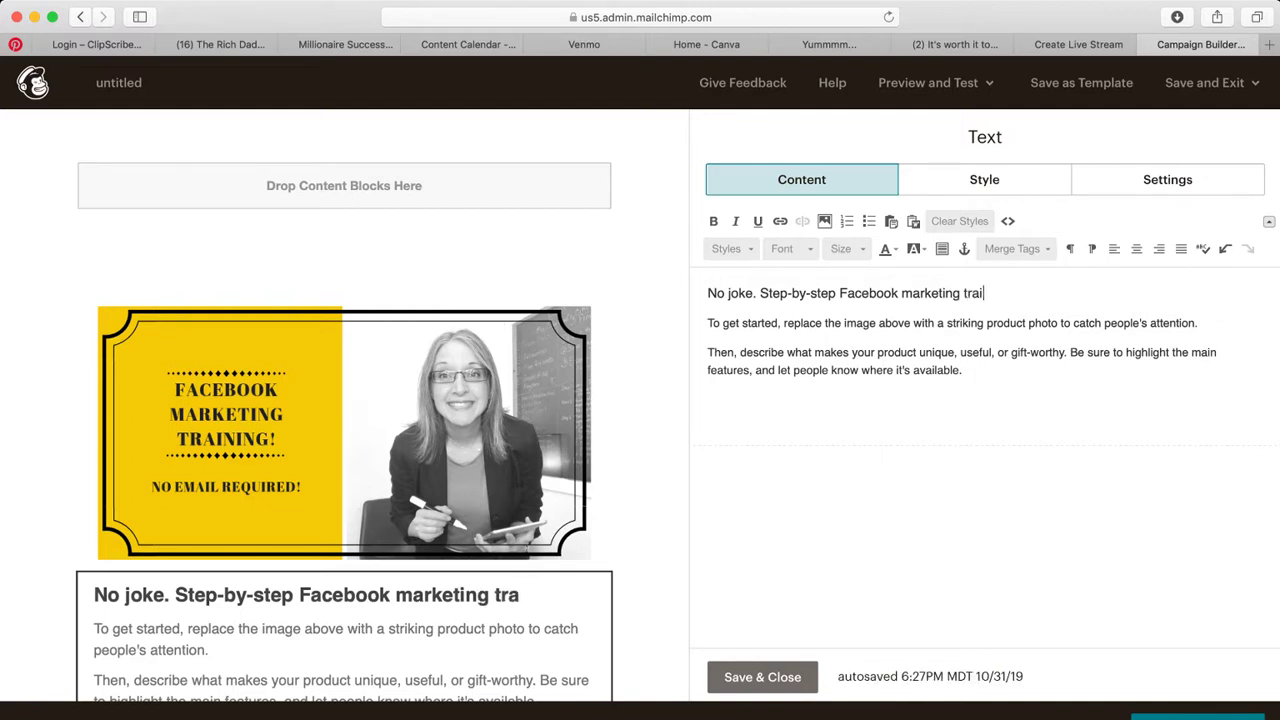
text(ining.)
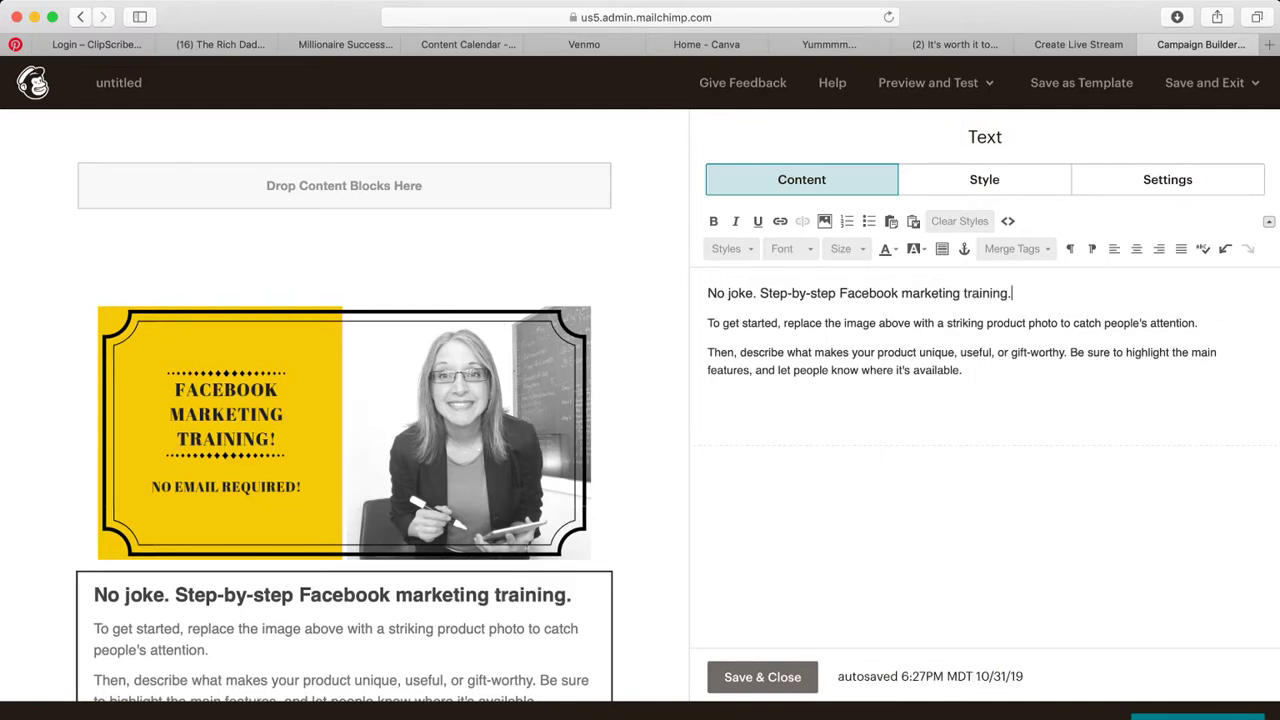
Replace the placeholder paragraphs under the heading with "This training is from a series I conducted at my local Chamber of Commerce"
drag(962, 370, 713, 323)
key(BackSpace)
key(BackSpace)
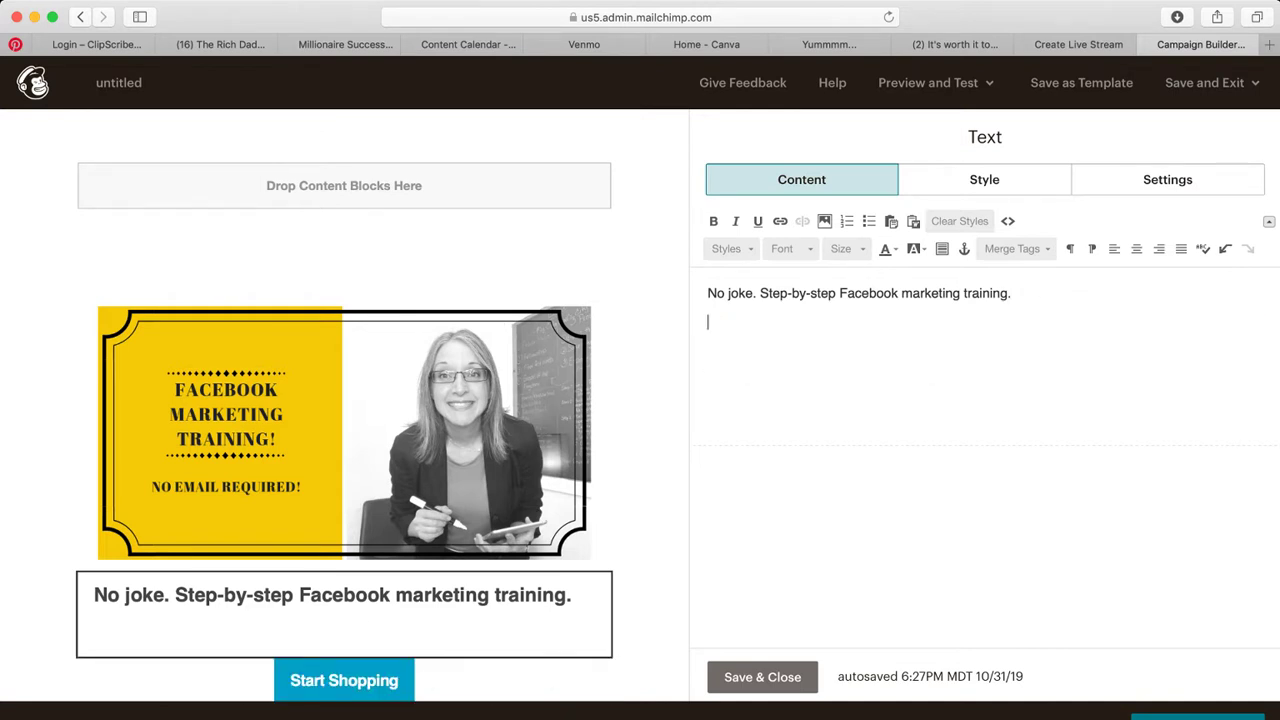
text(This training is fr)
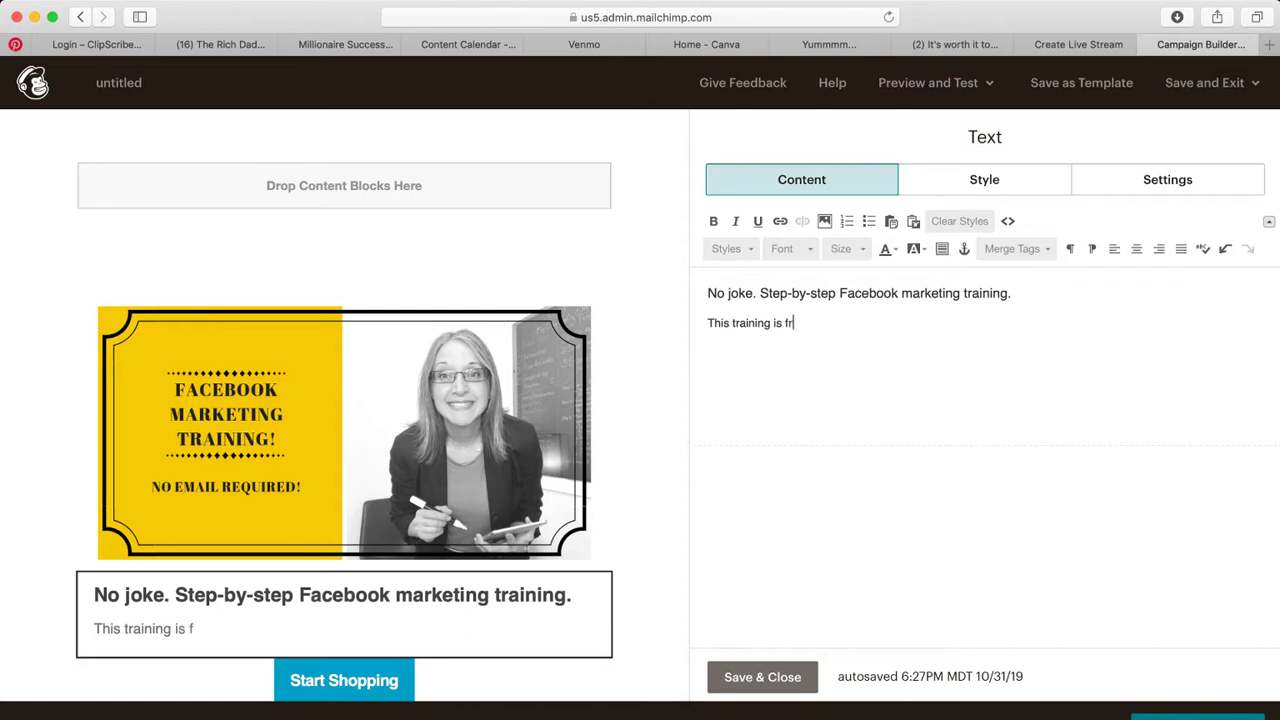
text(om a series I cond)
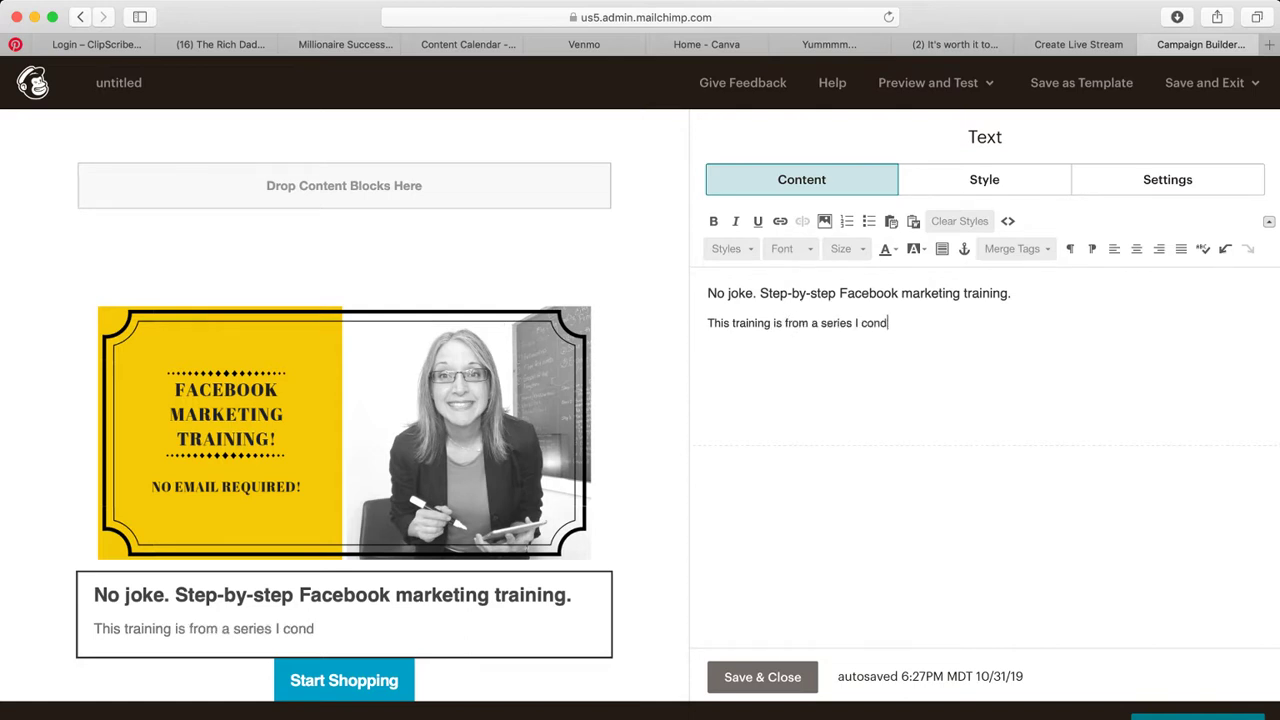
text(ucted at the)
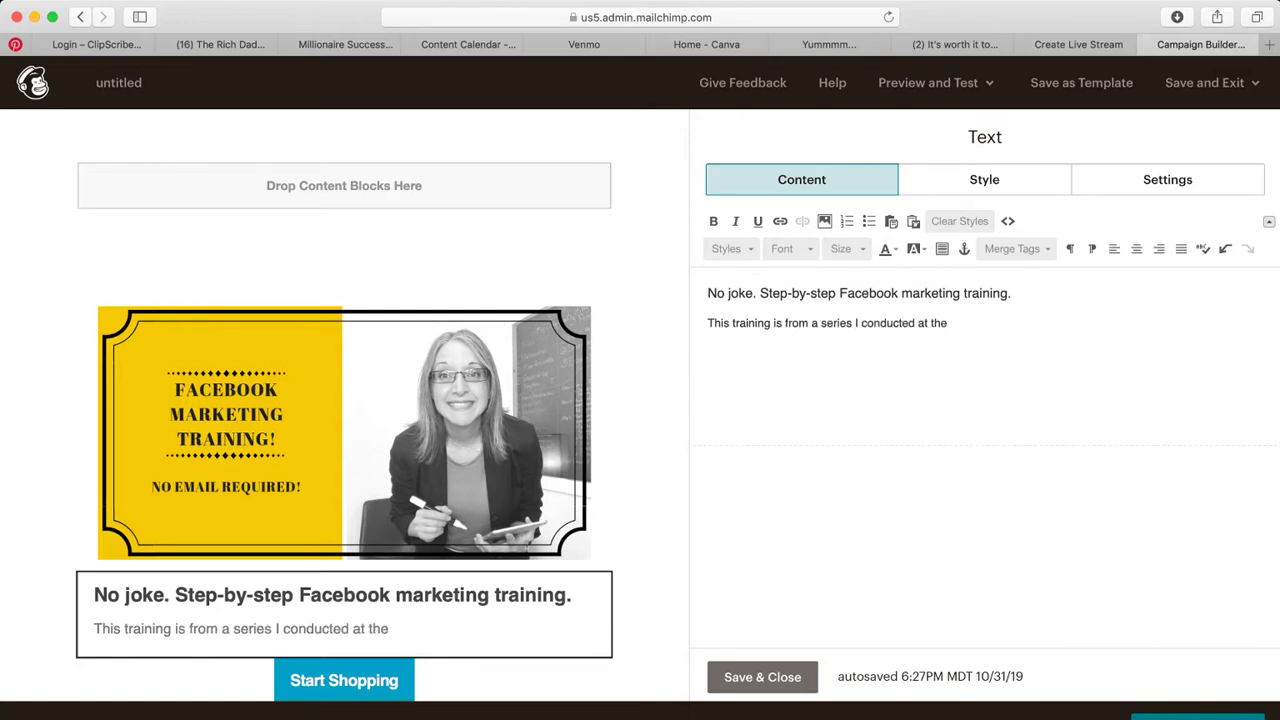
key(BackSpace)
key(BackSpace)
key(BackSpace)
key(BackSpace)
text(my local Chamber of Comme)
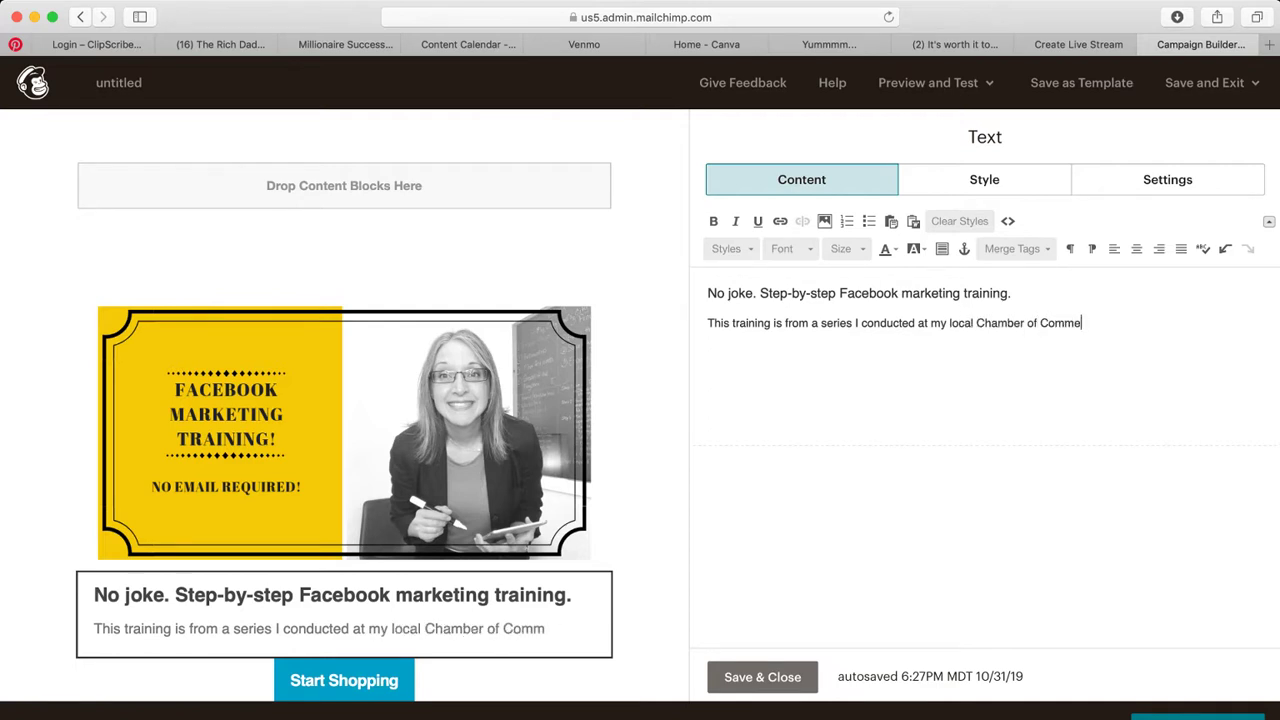
text(rce desi)
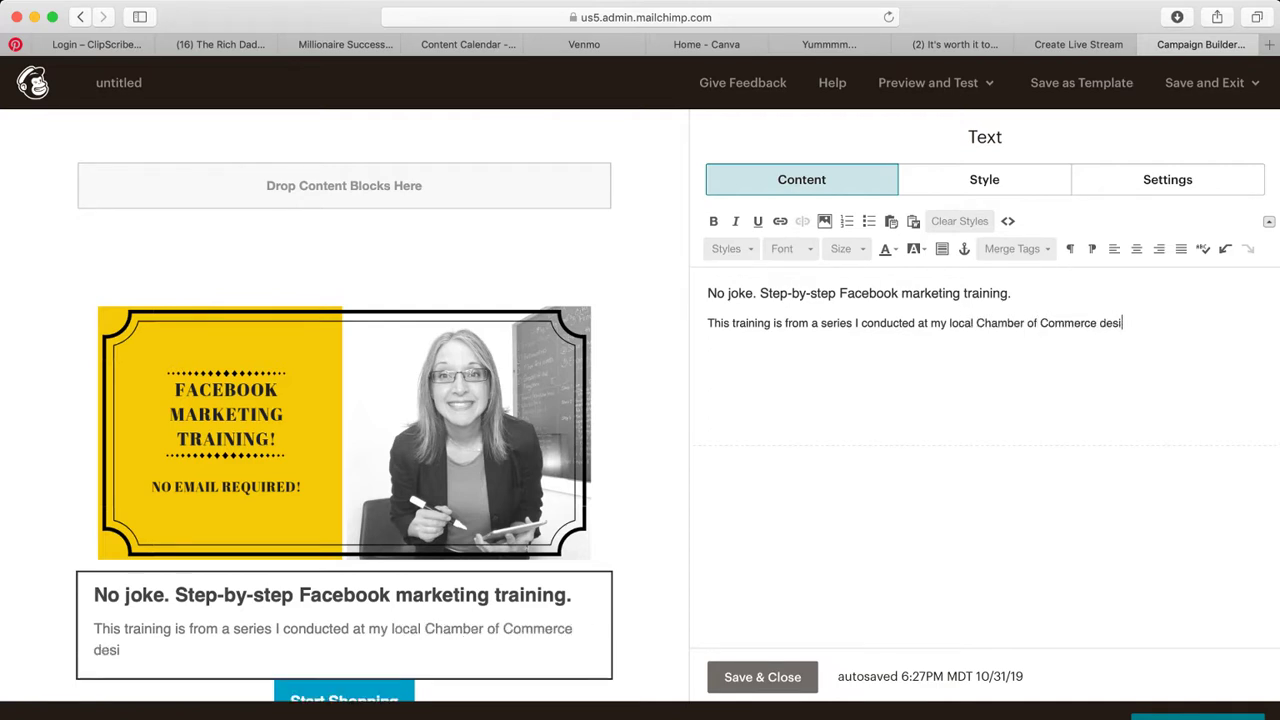
Continue the paragraph with "designed for small businesses to utilize one of the best Return-On-Investment (ROI) marketing tools--Facebook Ads."
text(gned for small b)
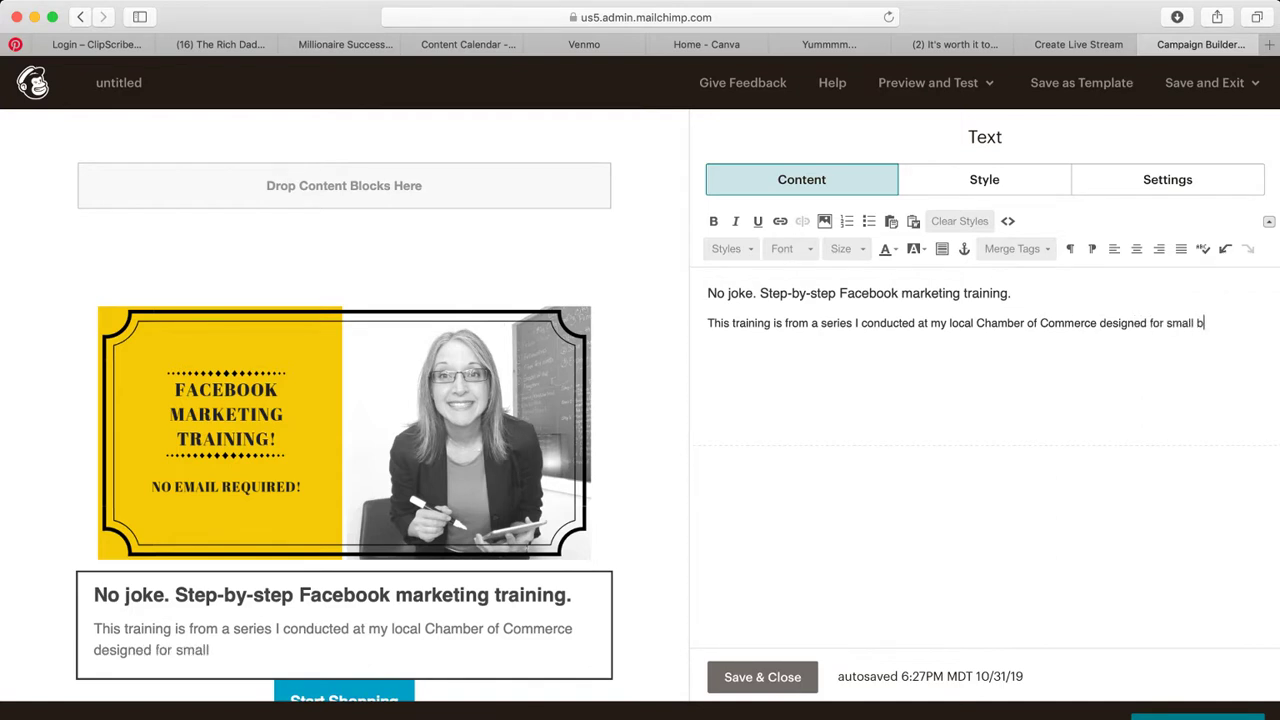
text(usinesses to util)
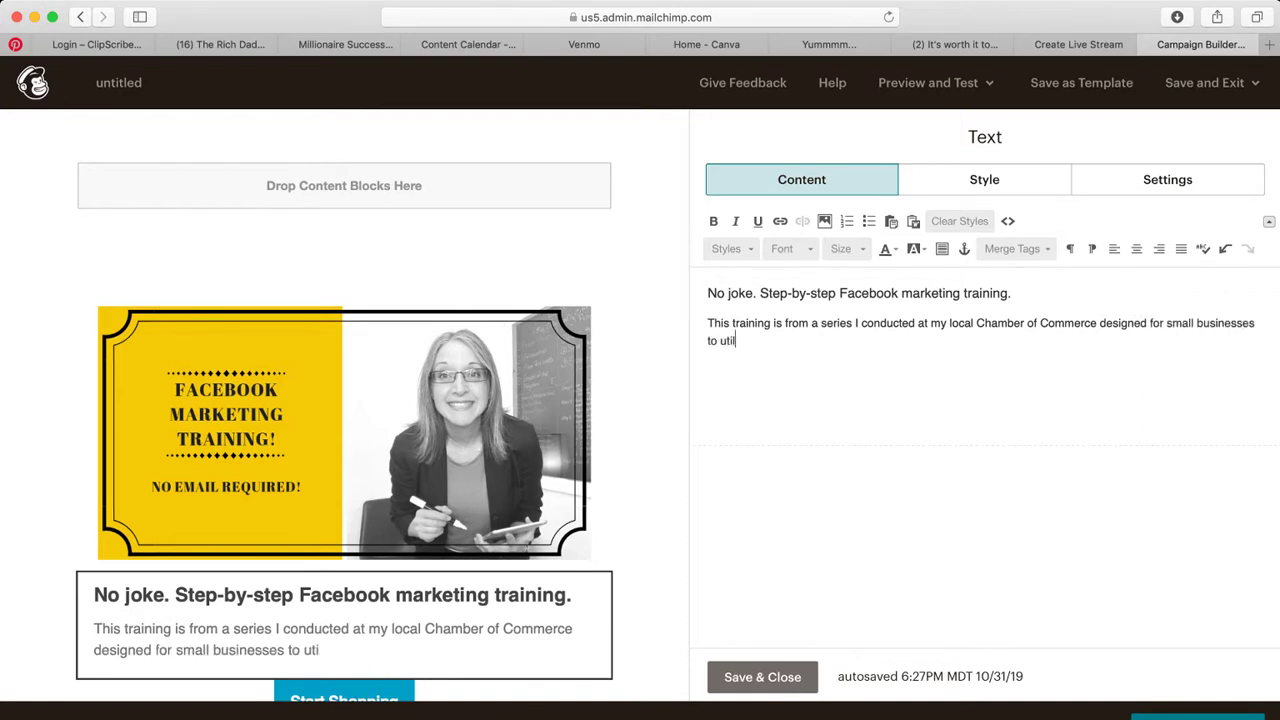
text(ize one o)
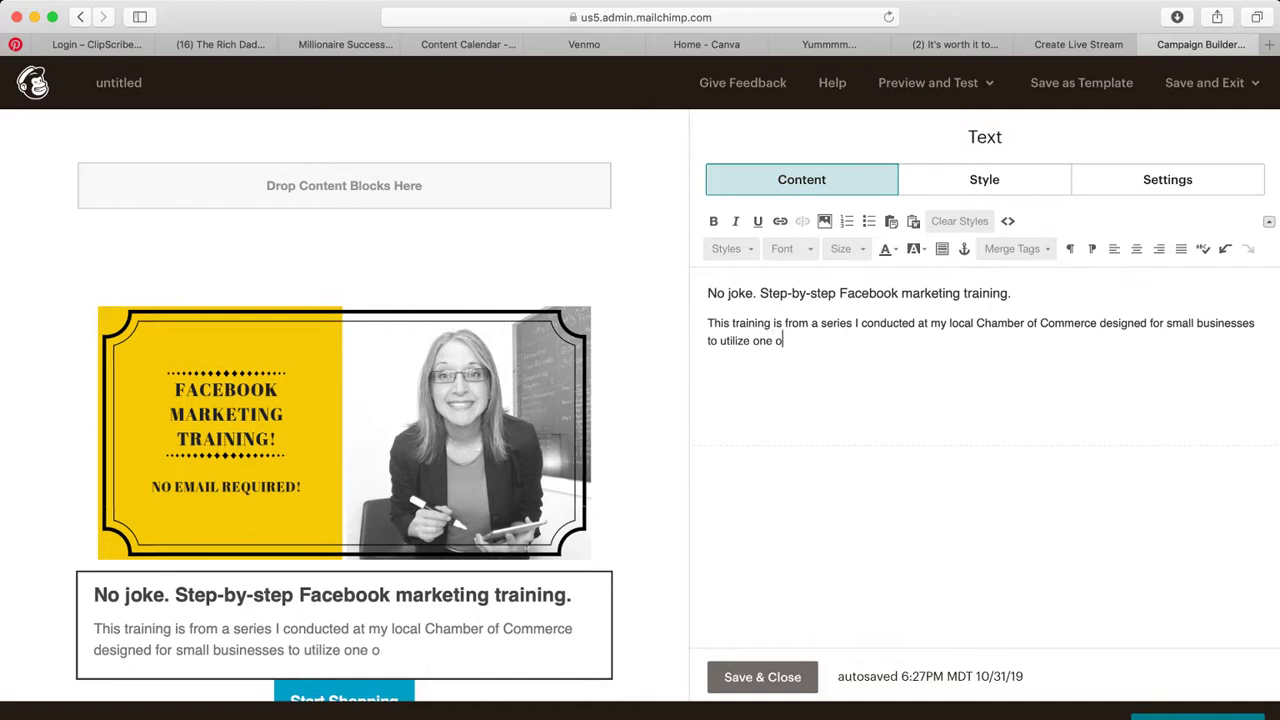
text(f the best Return)
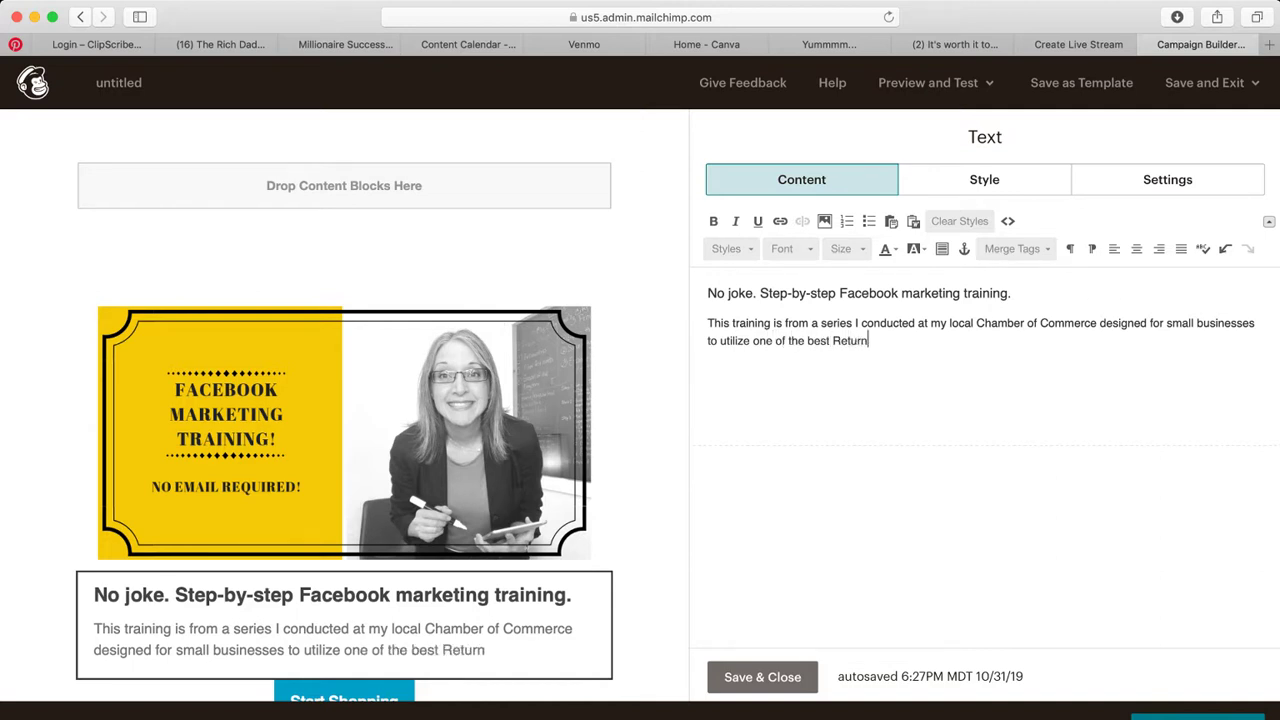
text(-On-Investment )
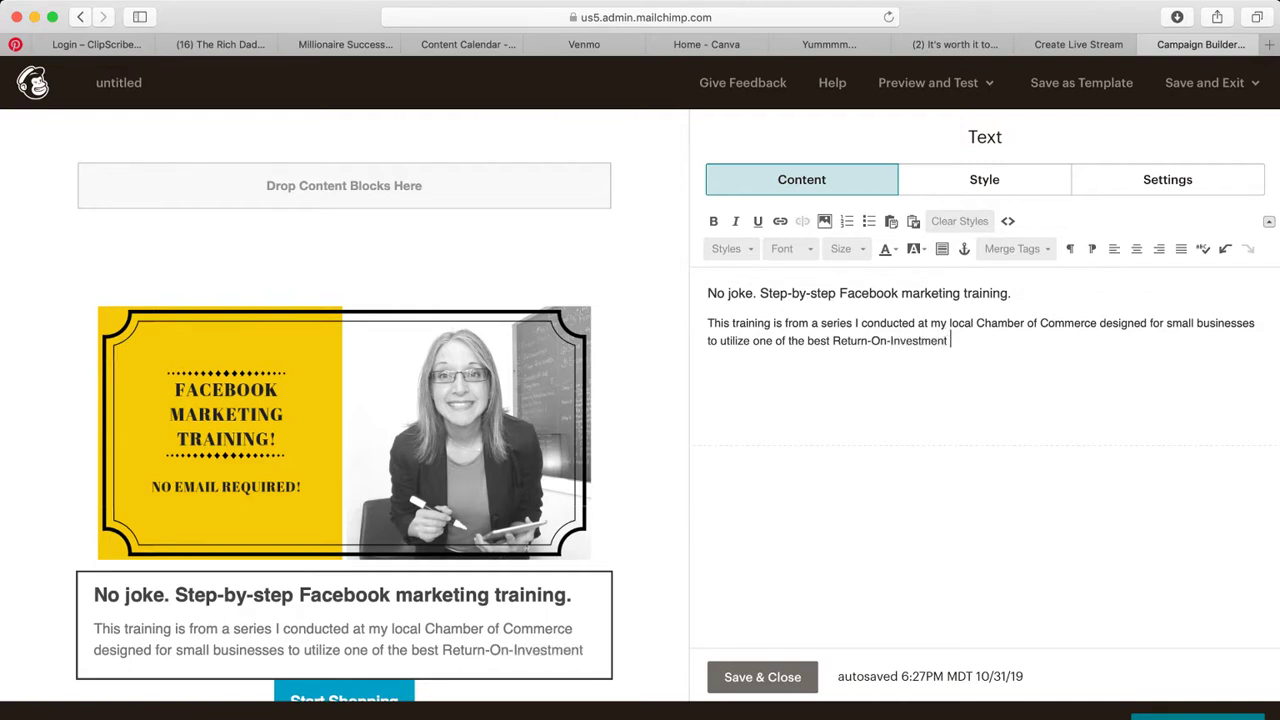
text((ROI))
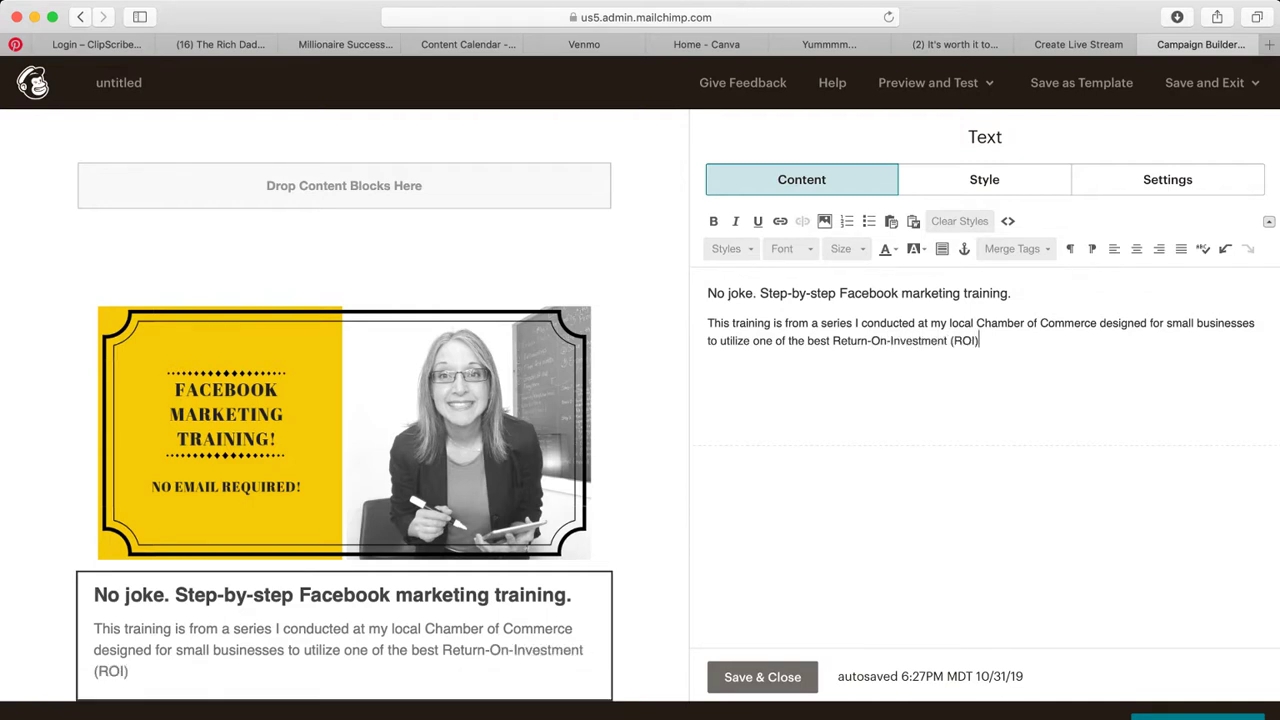
text( marketing )
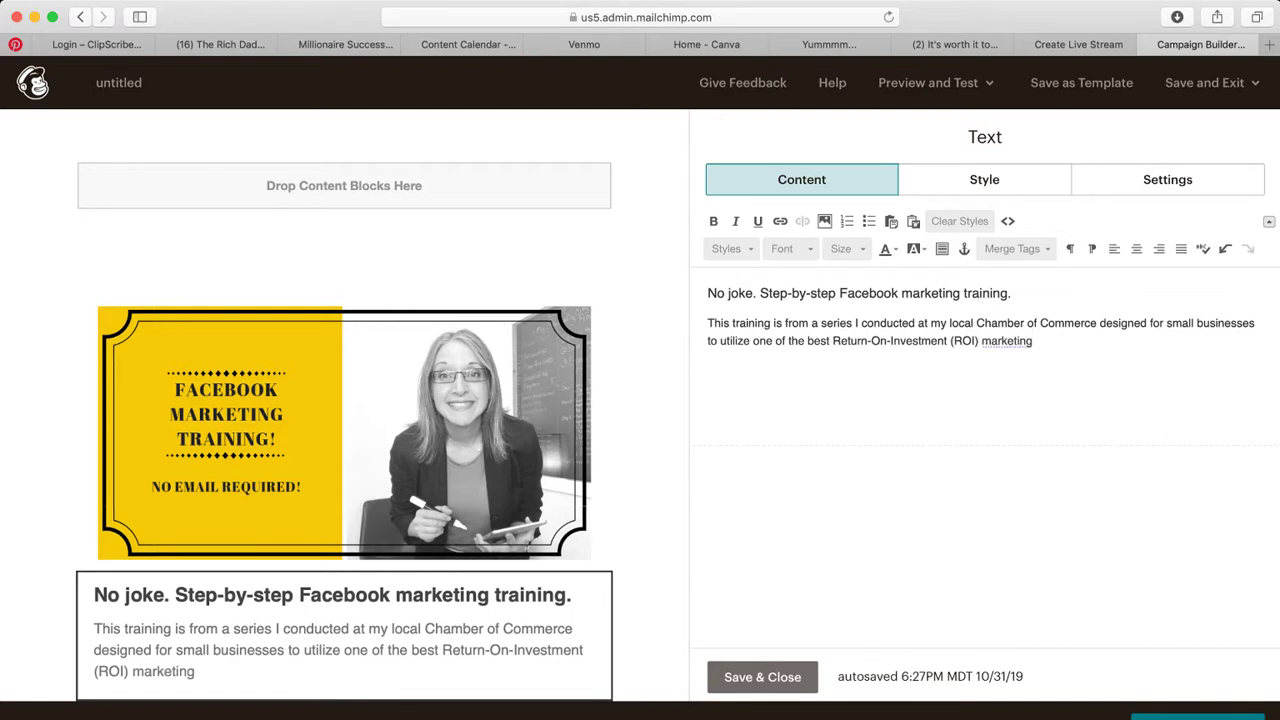
text(tools--Fac)
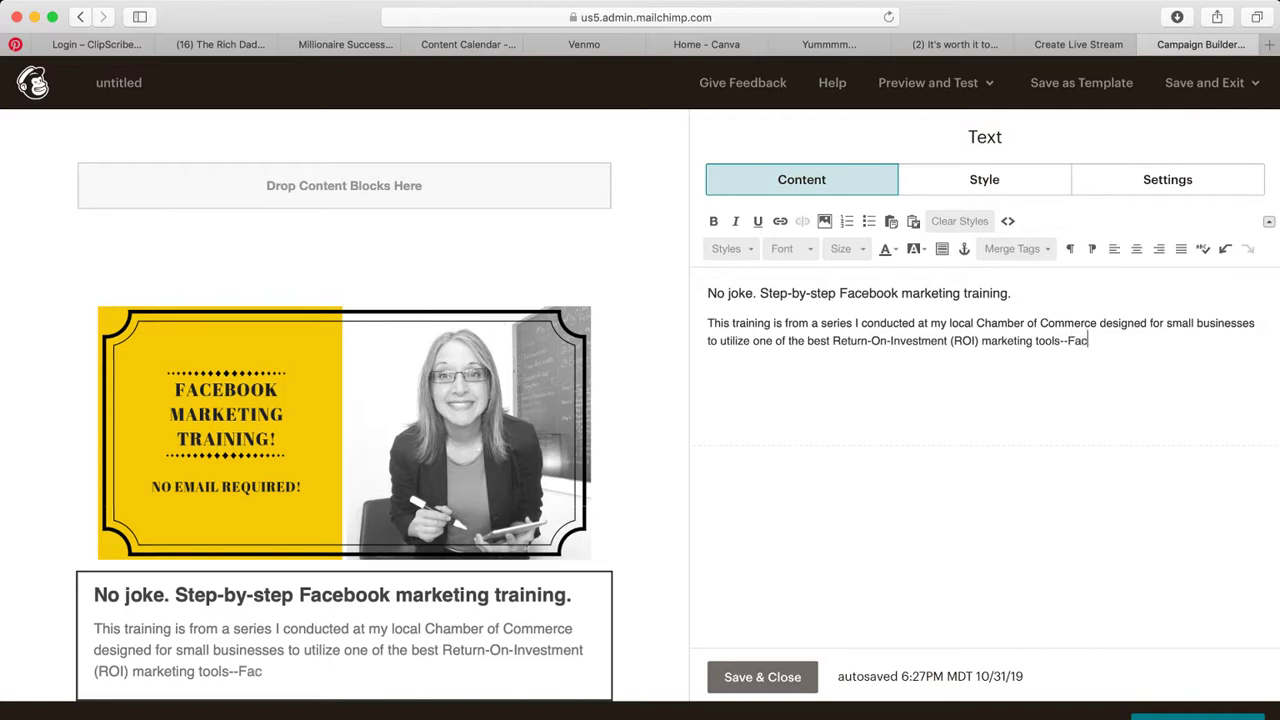
text(ebook Ads. )
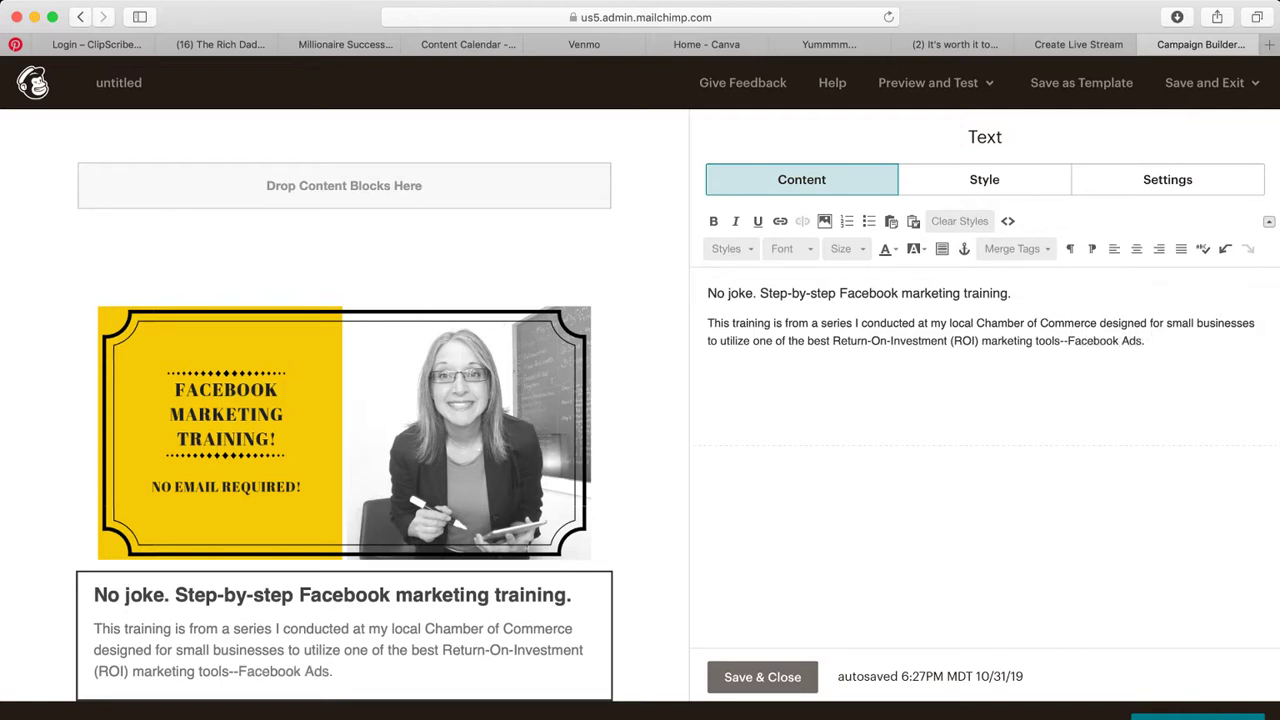
Add "For literally pennies on the dollar, you can bring those who want to shop with you to your store!" to the first paragraph
text(For literally )
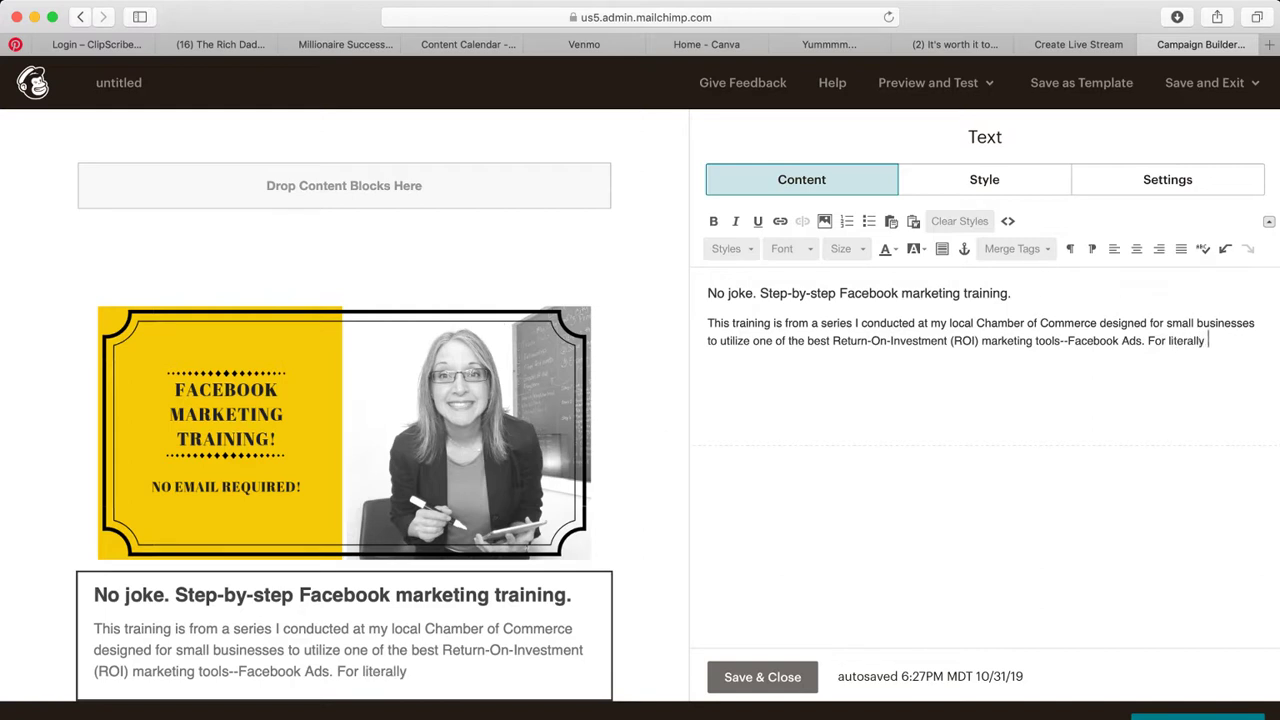
text(pennies on the do)
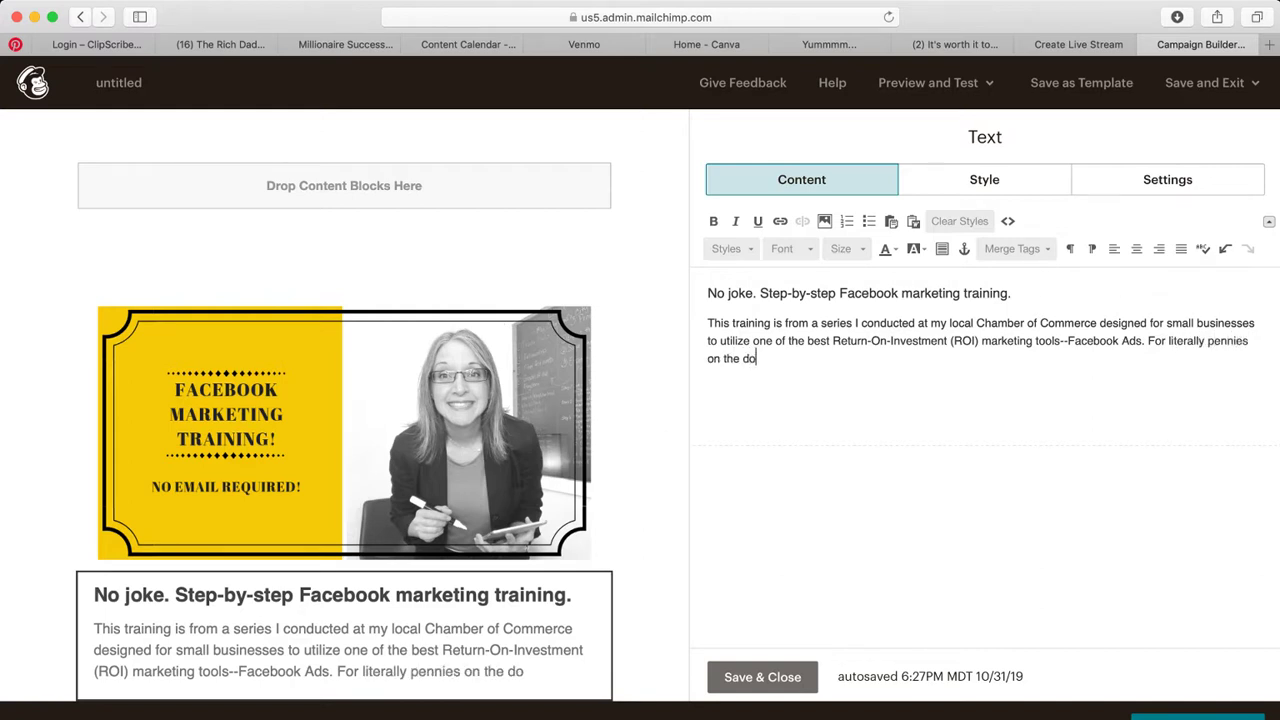
text(llar, you can )
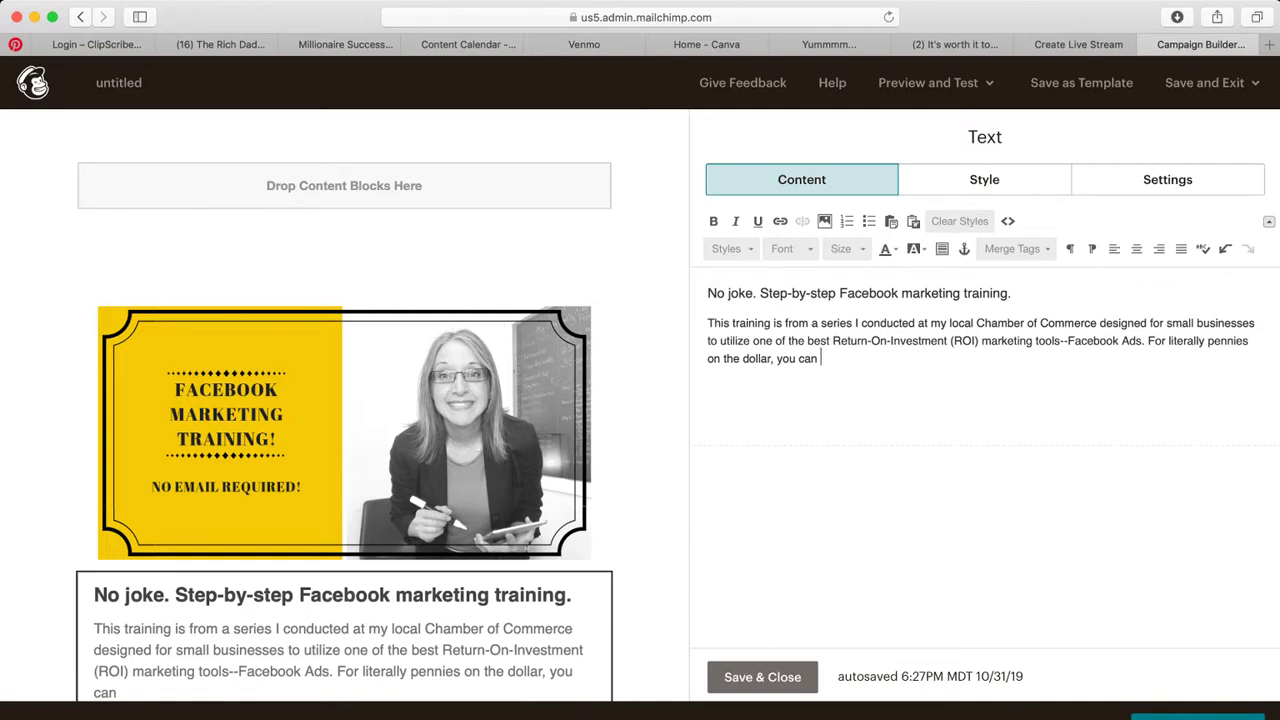
text(bring those who want t)
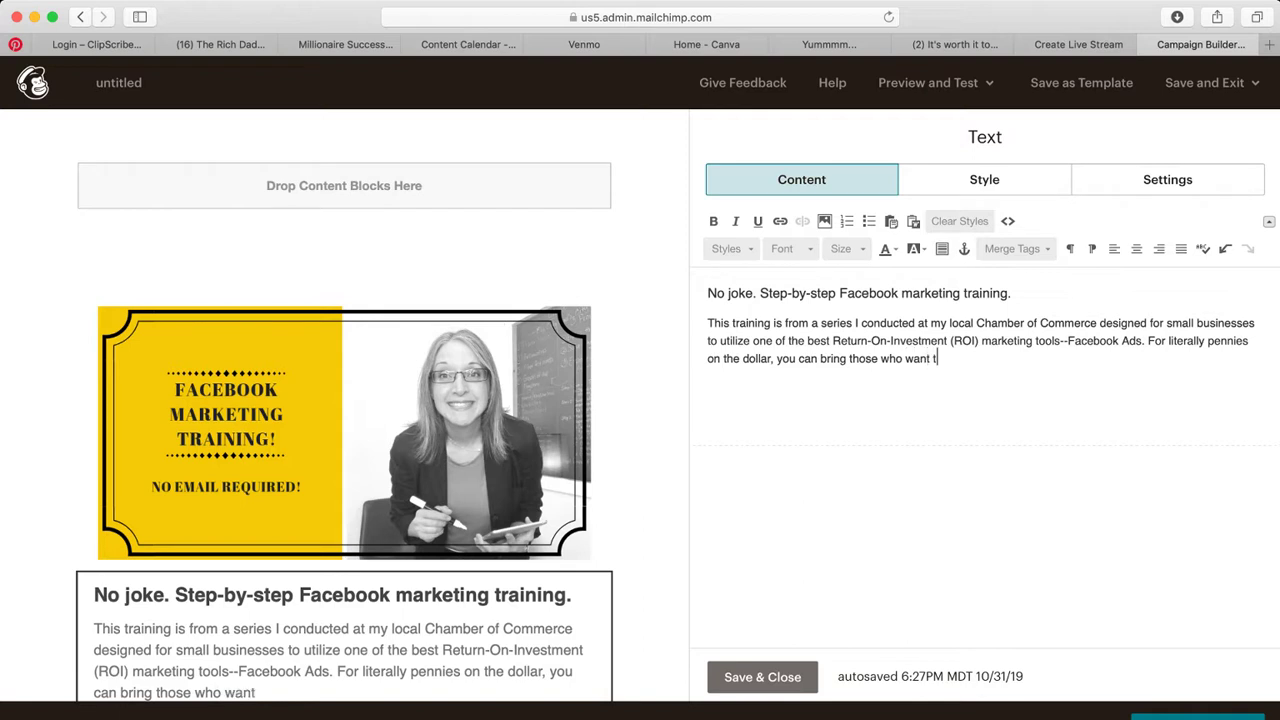
text(o shop with you )
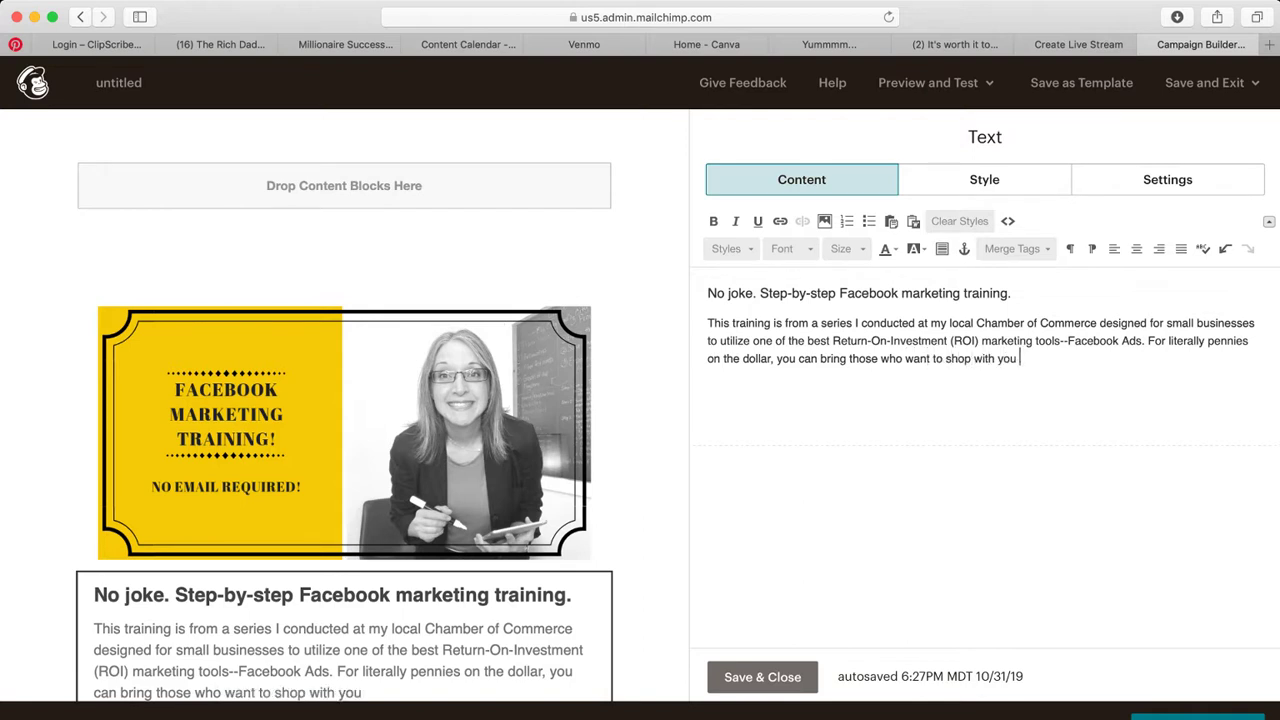
text(to your store!)
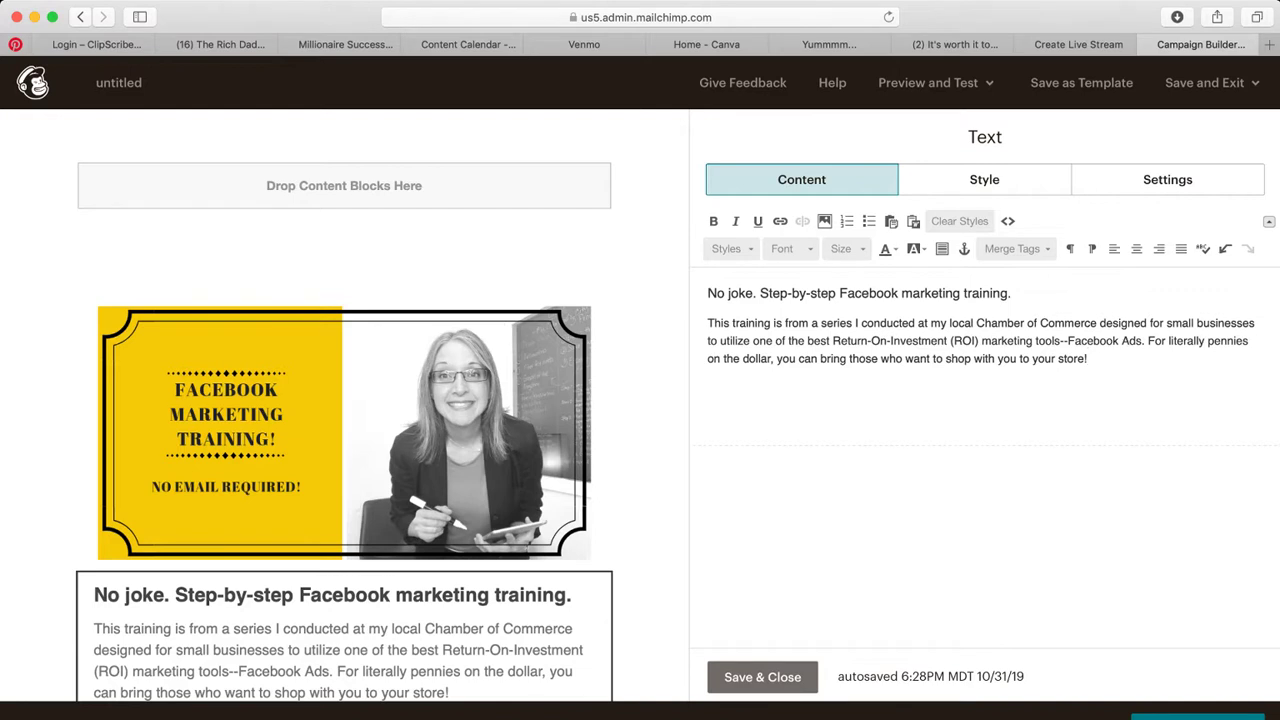
Start a second paragraph with "You'll learn everything from setting up a FB business page that keeps people coming back, to"
key(Return)
key(Return)
text(You'll learn)
text(everything f)
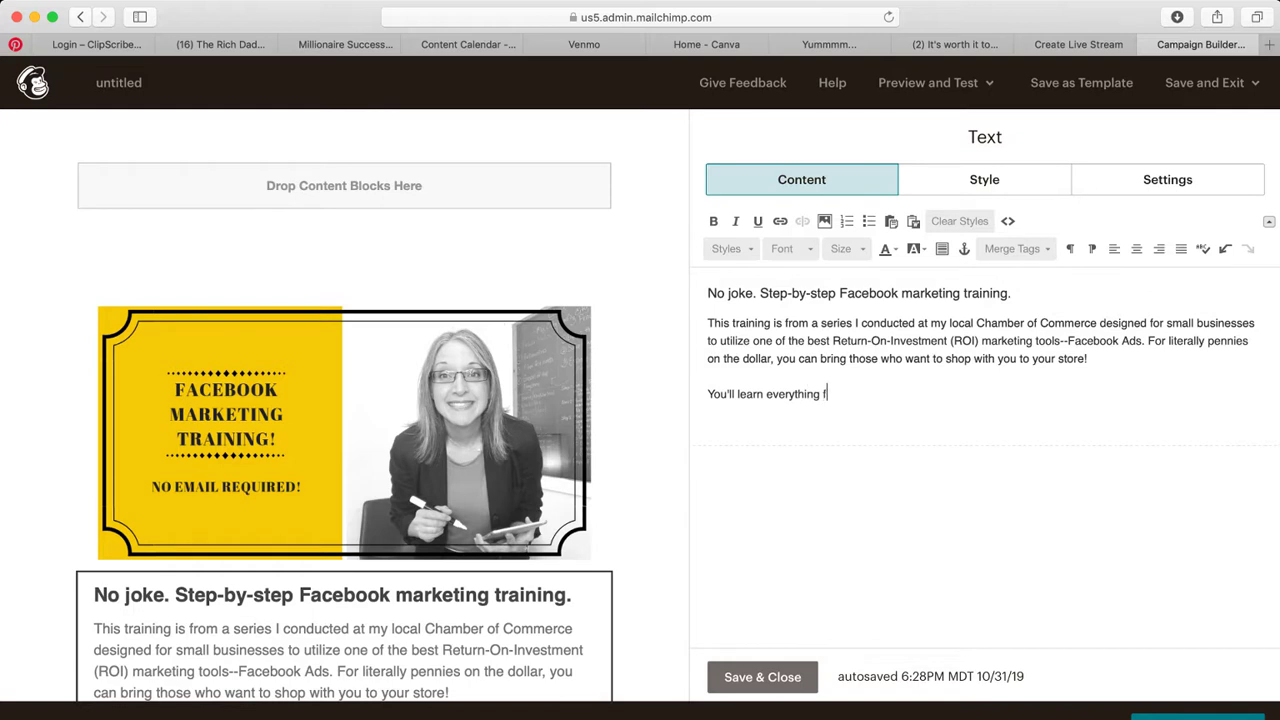
text(rom setting up a FB bu)
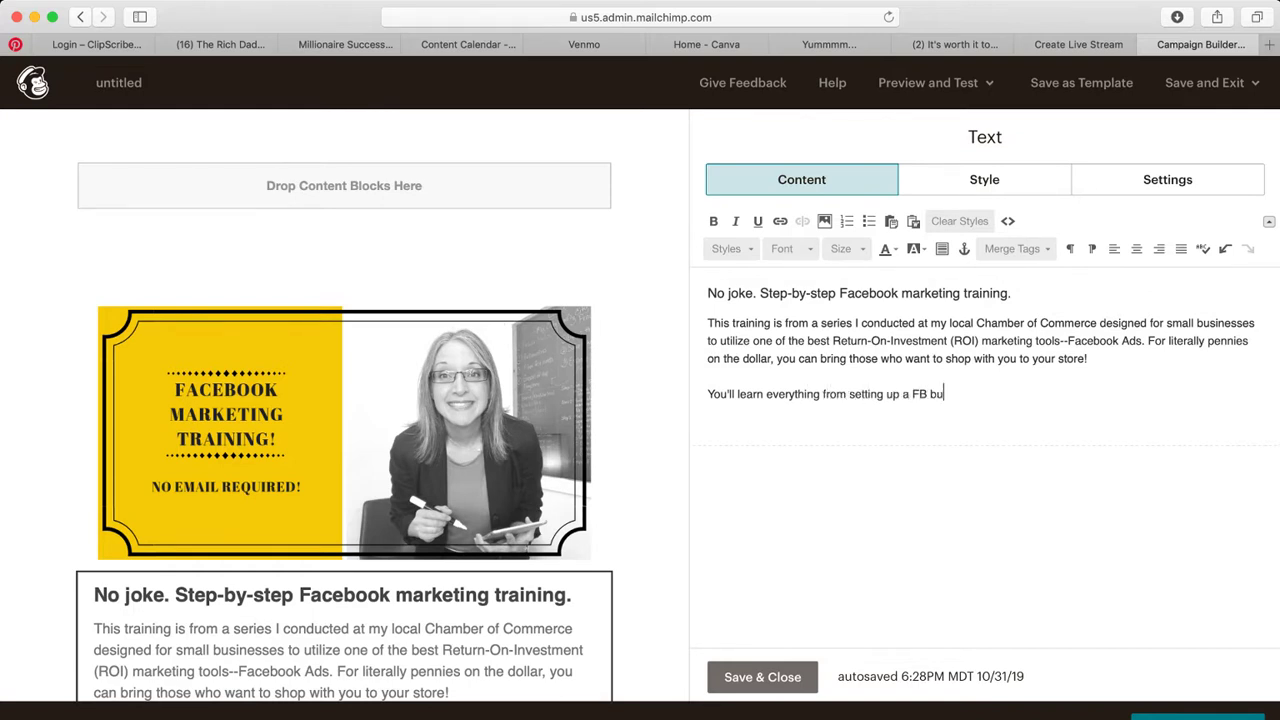
text(siness page that keeps Peo;le comin)
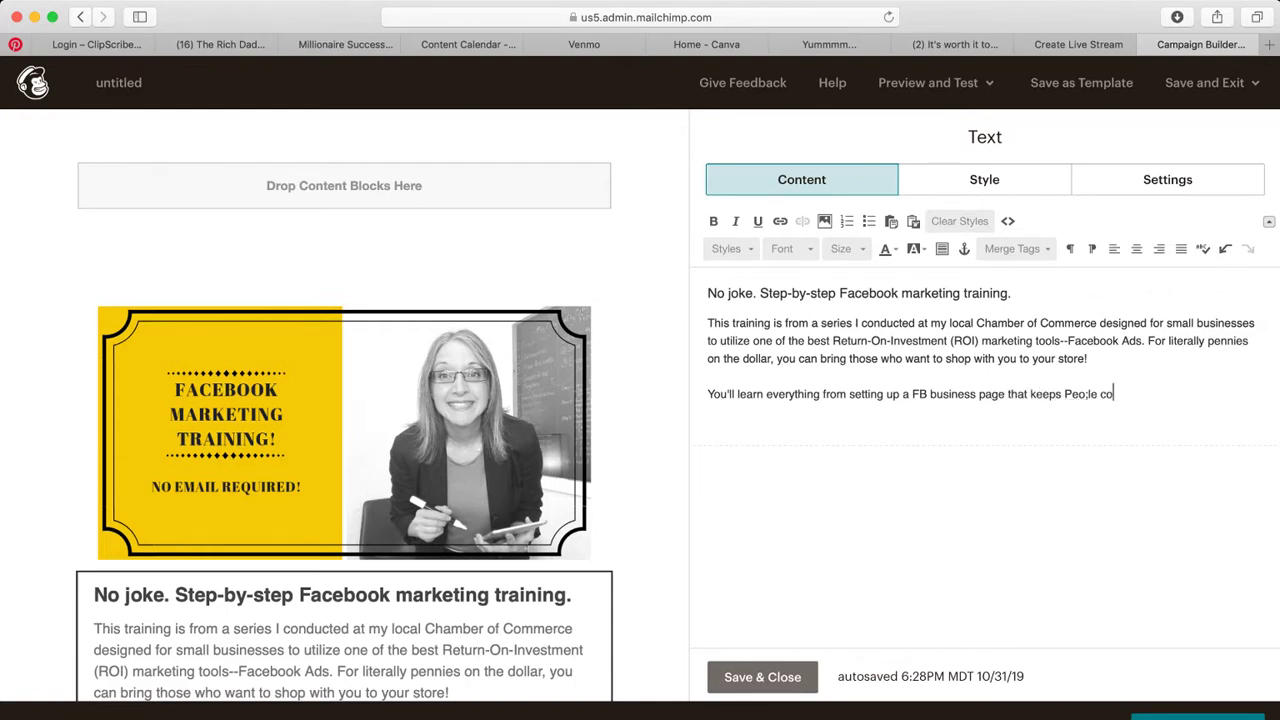
key(BackSpace)
key(BackSpace)
key(BackSpace)
key(BackSpace)
key(BackSpace)
key(BackSpace)
key(BackSpace)
key(BackSpace)
key(BackSpace)
key(BackSpace)
key(BackSpace)
key(BackSpace)
text(peope)
key(BackSpace)
text(le coming back, to c)
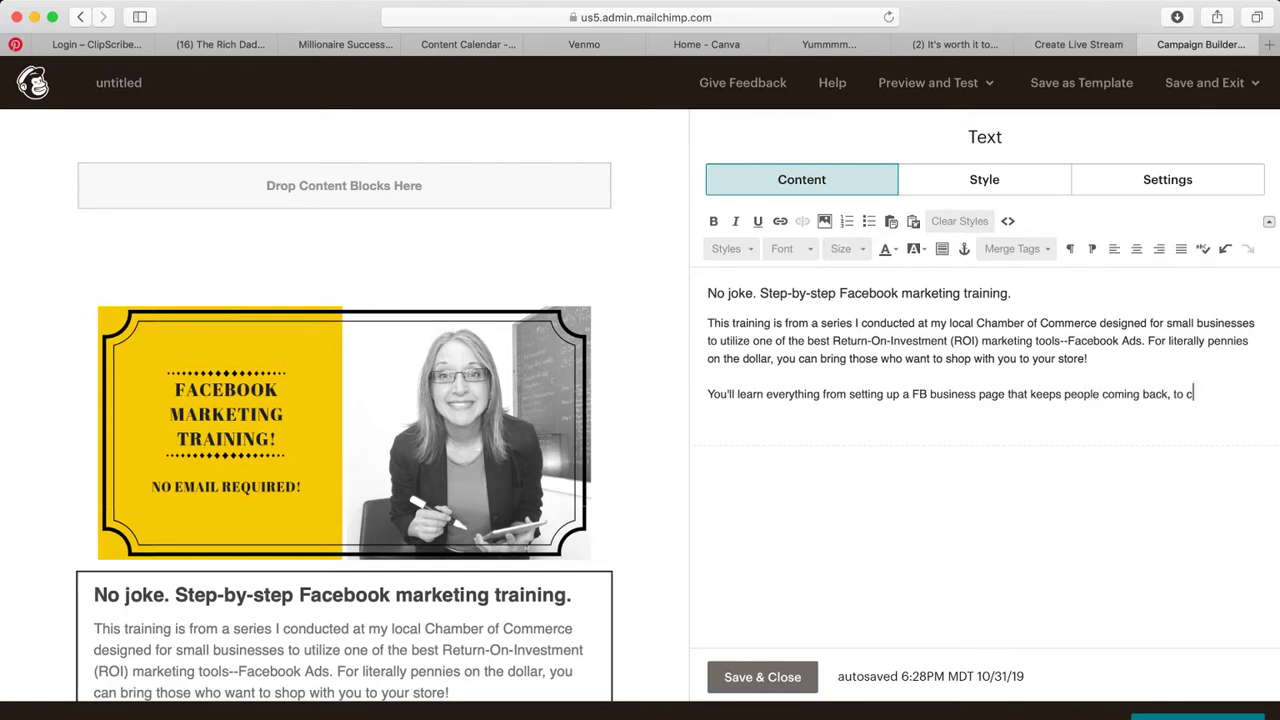
Continue with "creating beautiful graphics and engaging videos along with progress bar and closed captioning to launching" and remove the comma after "back"
text(reating beautiful graphics a)
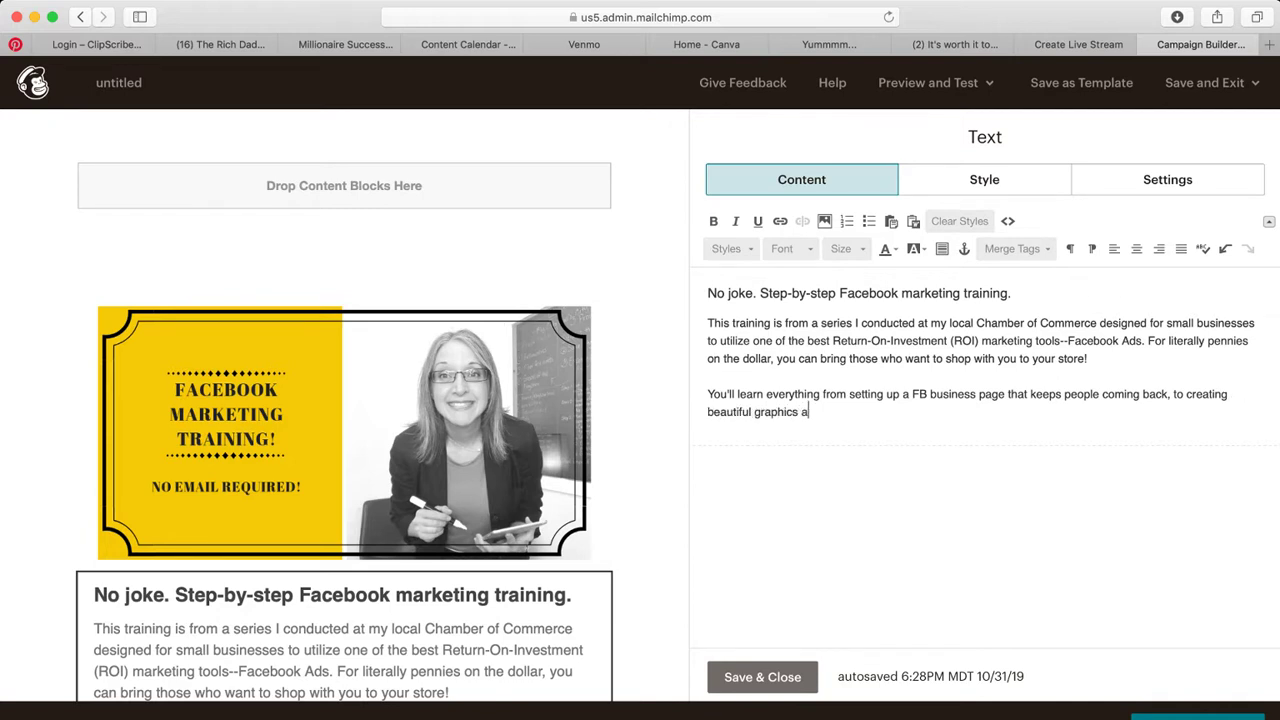
text(nd engaging videos along with )
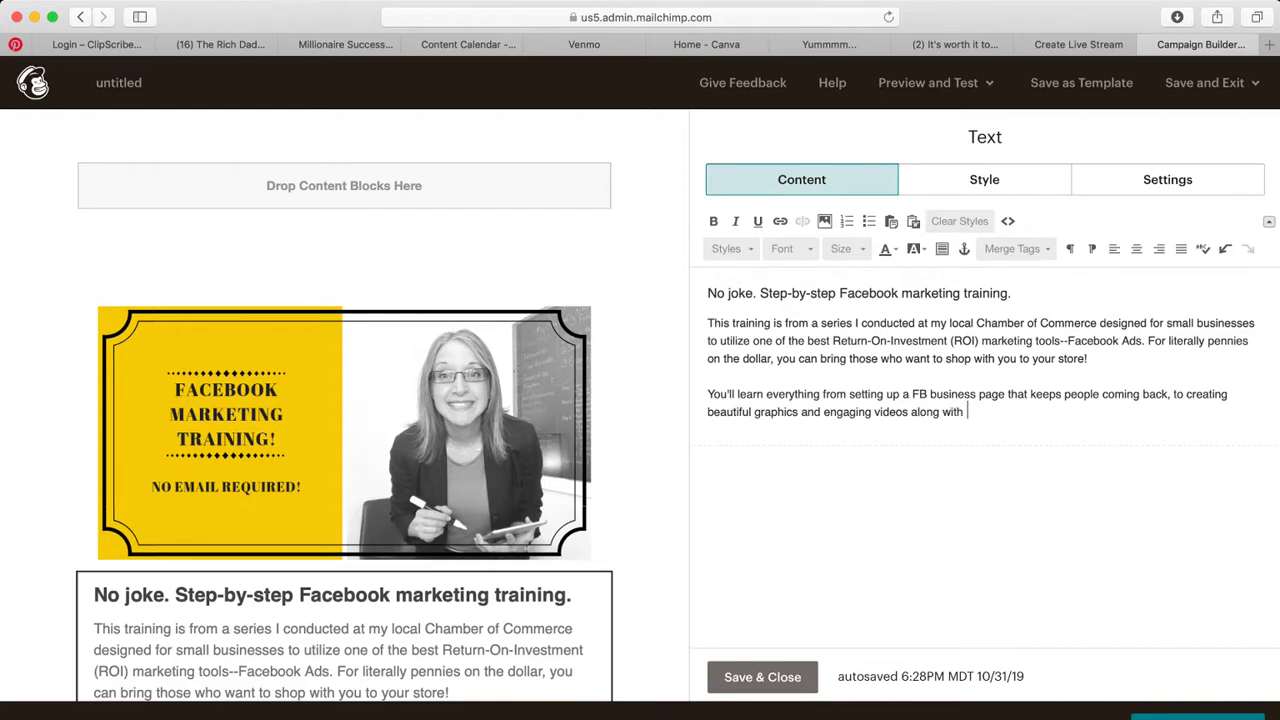
text(progress bar and closed captioning to)
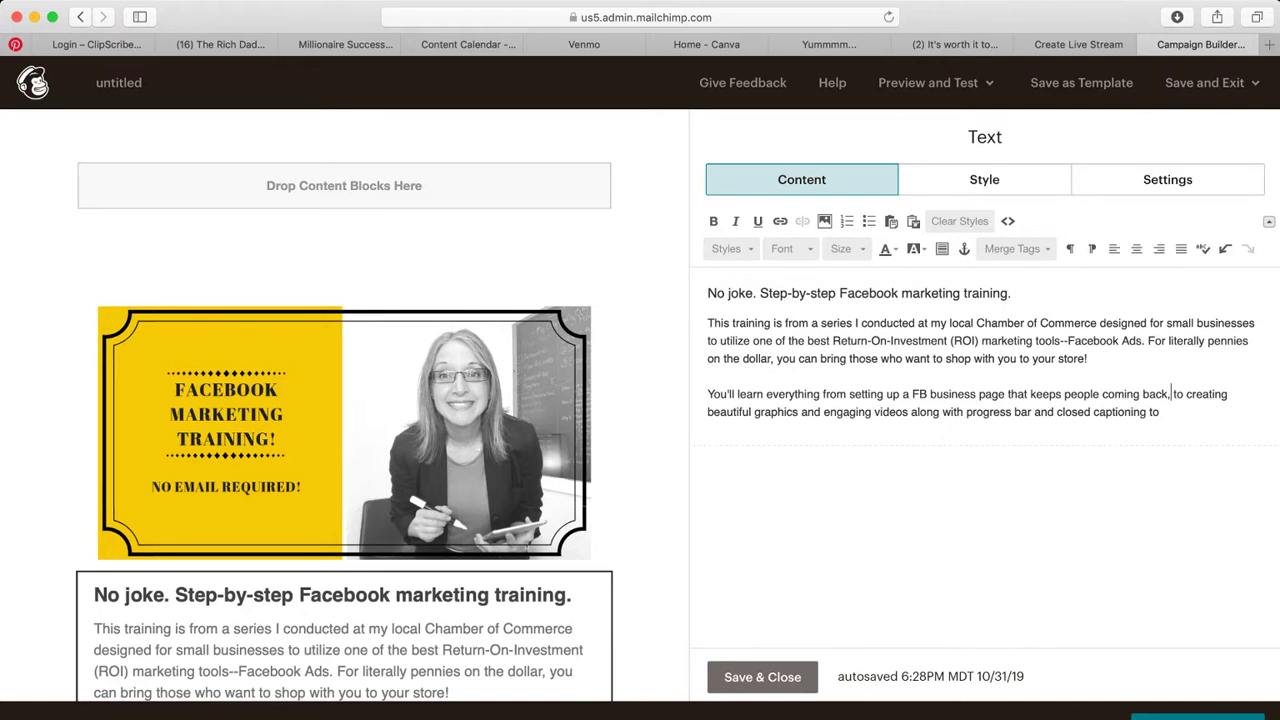
key(BackSpace)
text(launching)
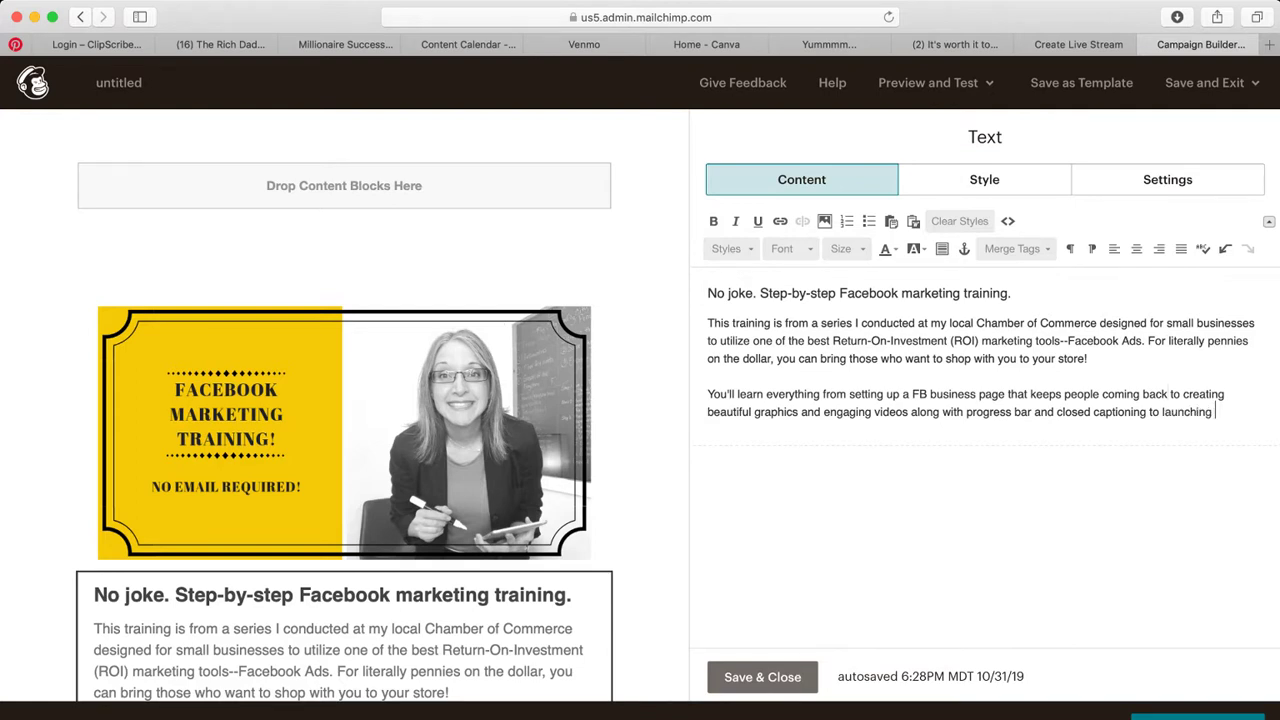
End the second paragraph with "your ad. For as little as $70 a month, you'll transform your business." and save the text block
text( your)
text( ad)
text(. For as lit)
text(tle as $)
text(70 a month, )
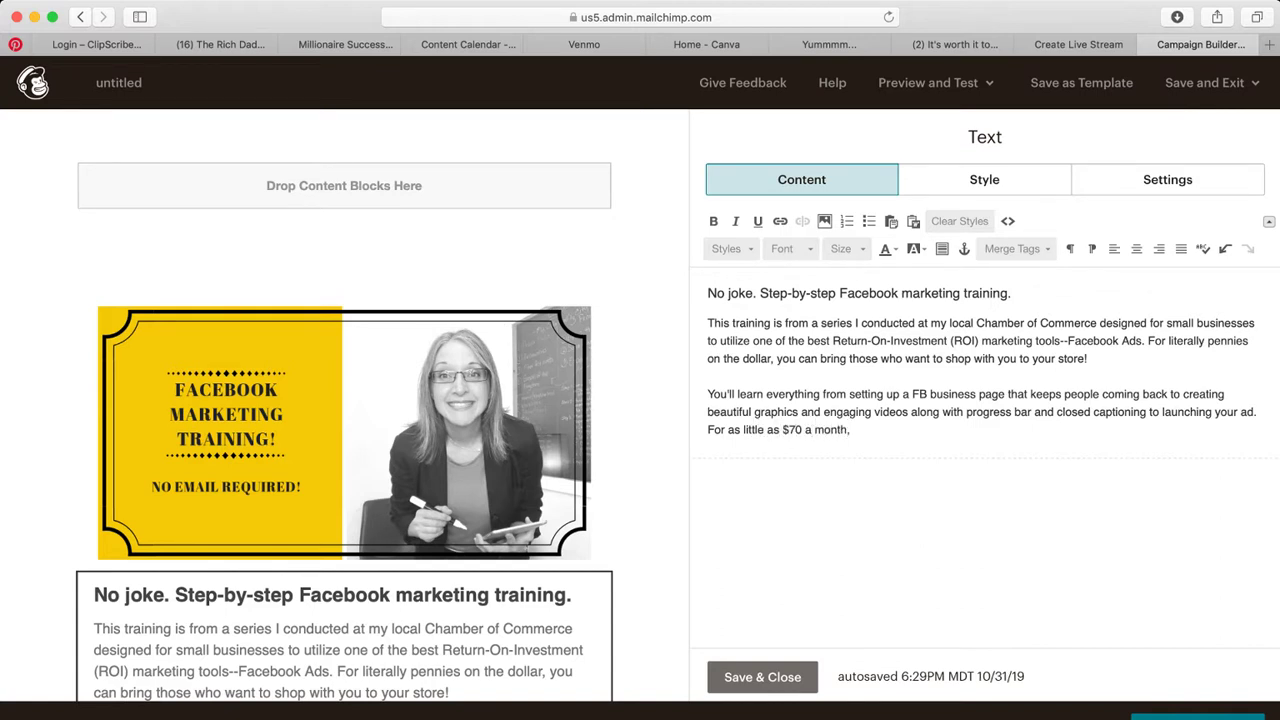
text(you'll transform your business.)
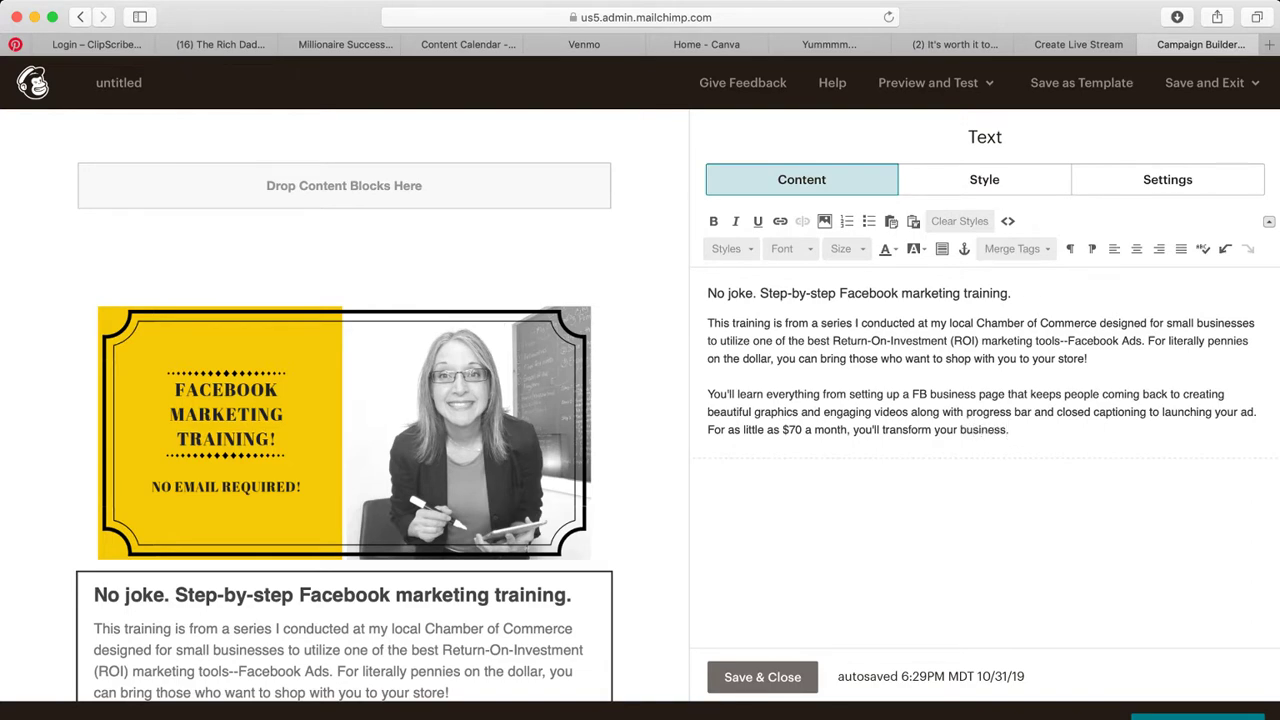
scroll(344, 400, down, 4)
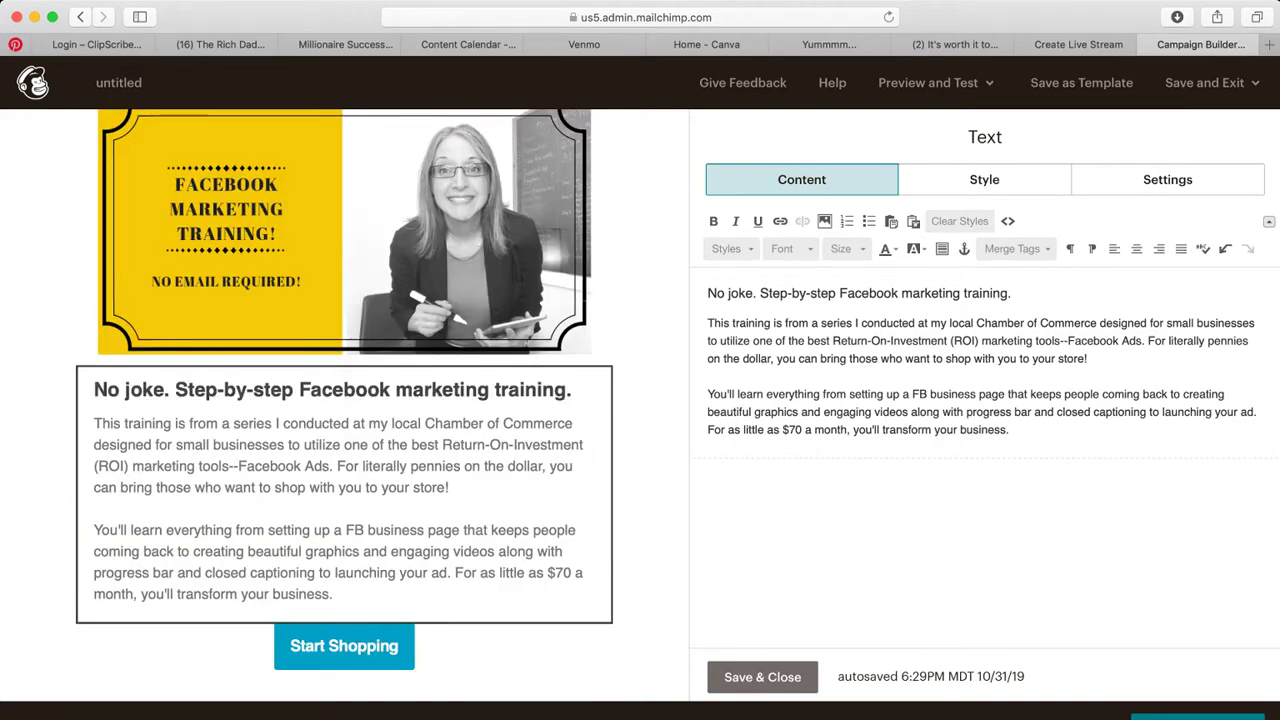
click(762, 677)
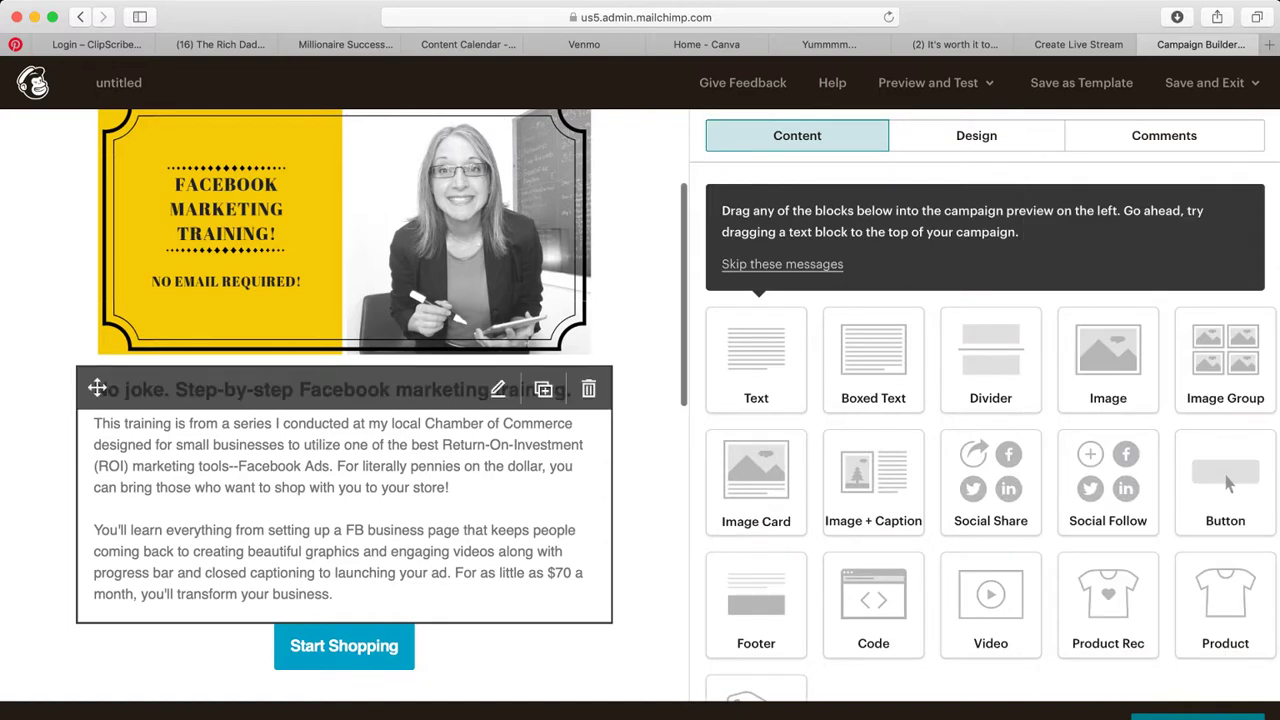
Reopen the text block below the banner and set its heading and both paragraphs to black text
click(498, 388)
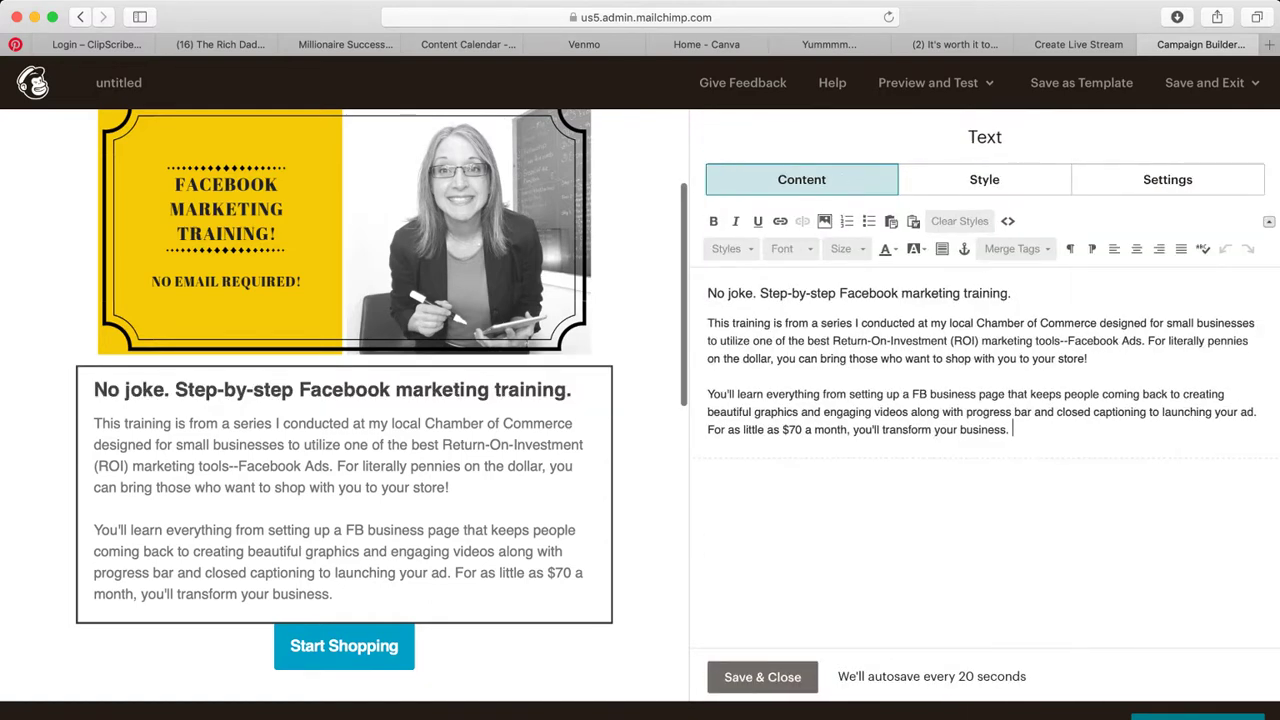
drag(1012, 429, 770, 323)
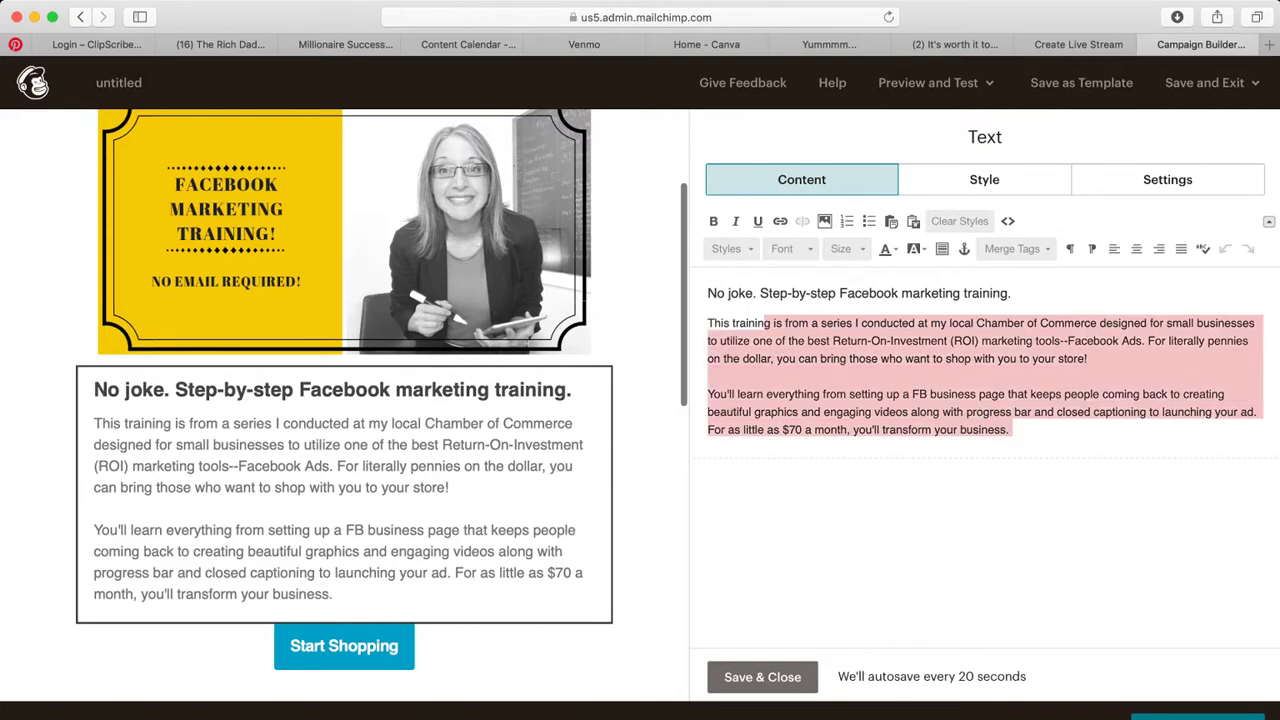
click(717, 293)
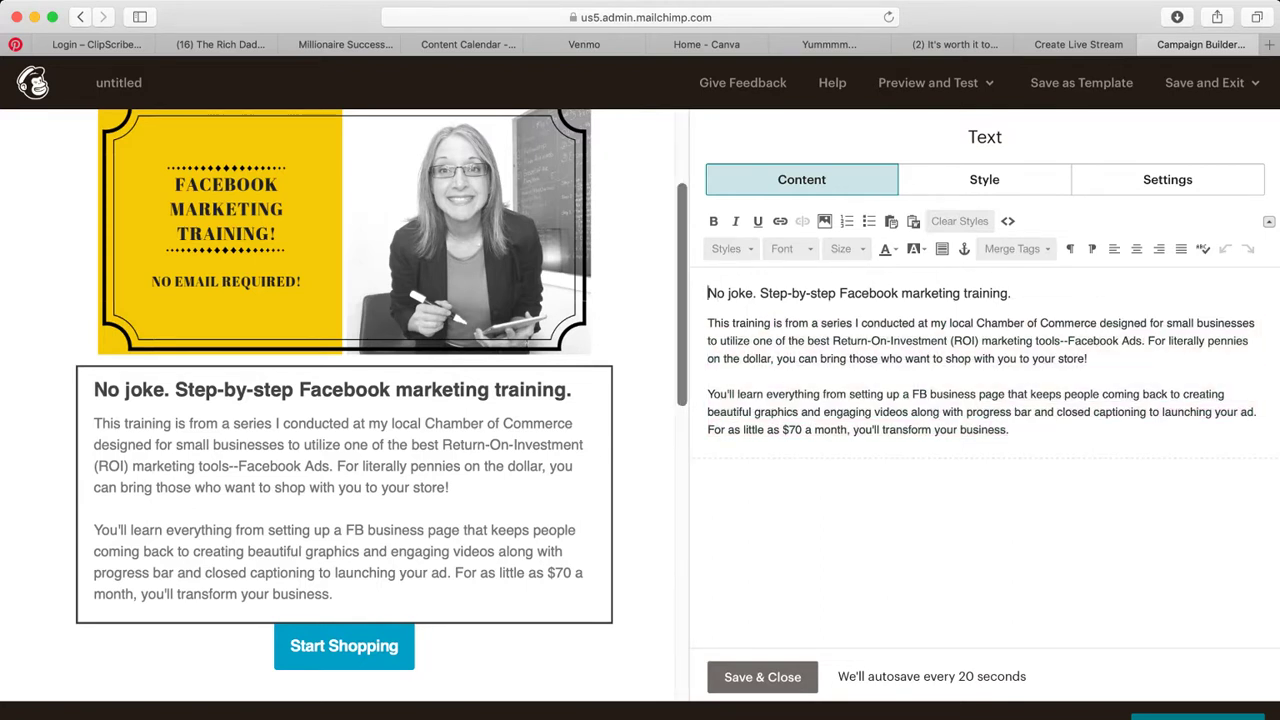
drag(708, 293, 1012, 429)
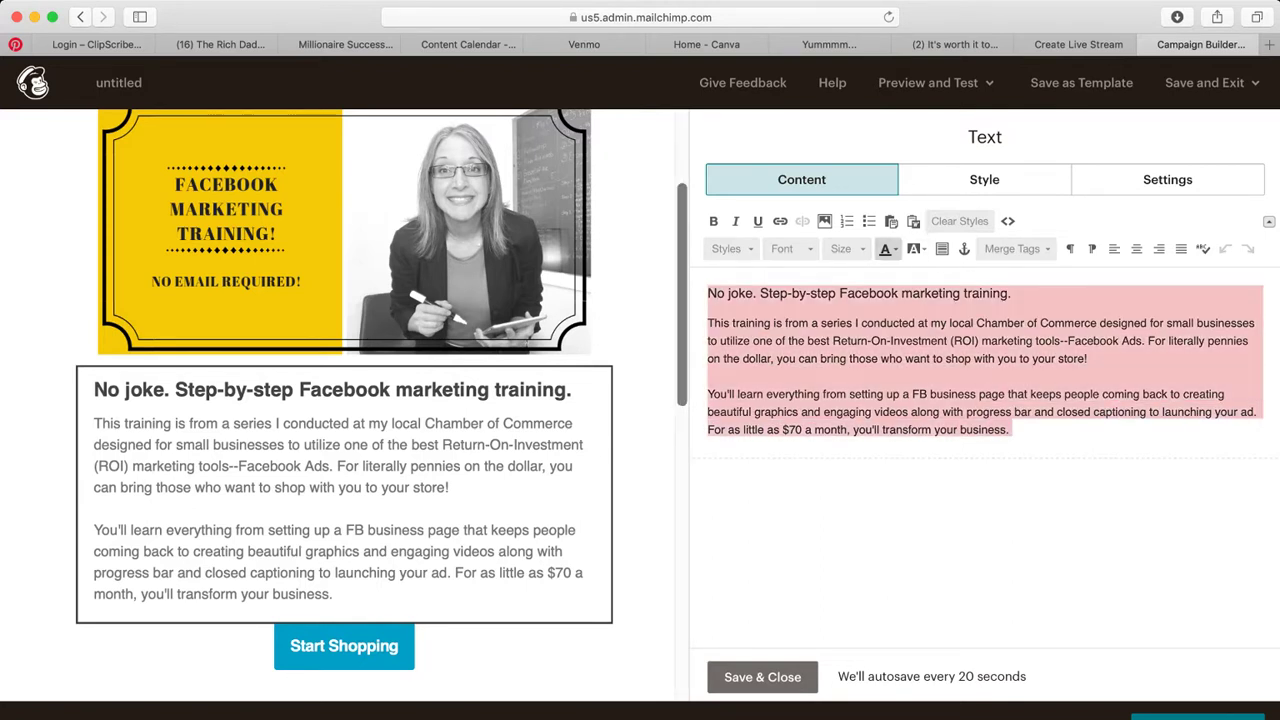
click(885, 249)
click(885, 286)
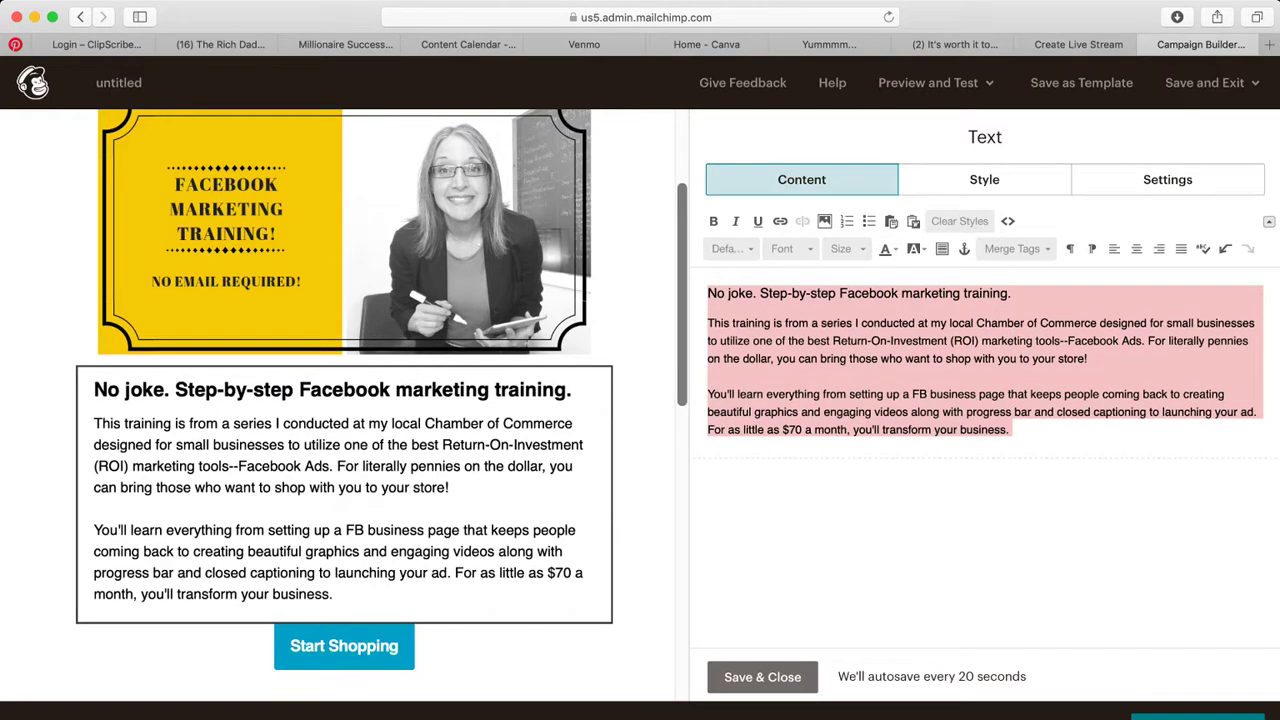
click(97, 388)
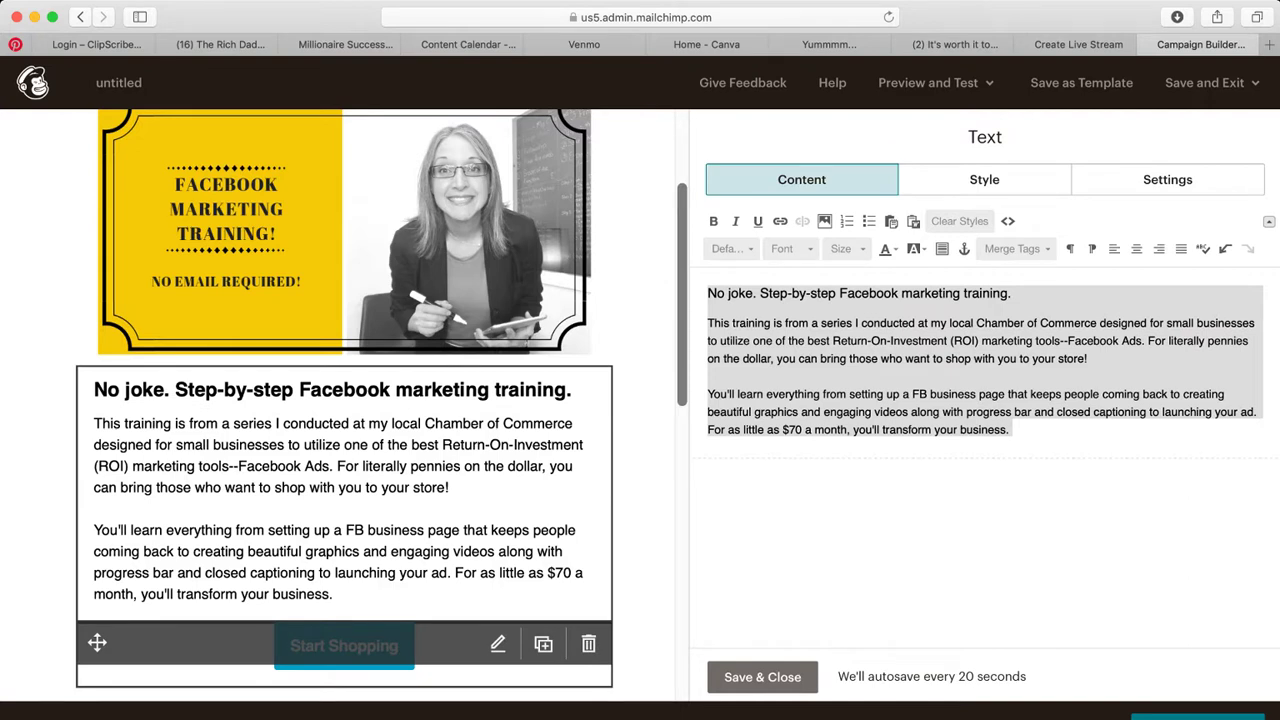
Change the label of the button below the text to "Get Started!" and make it link to a web address
click(344, 645)
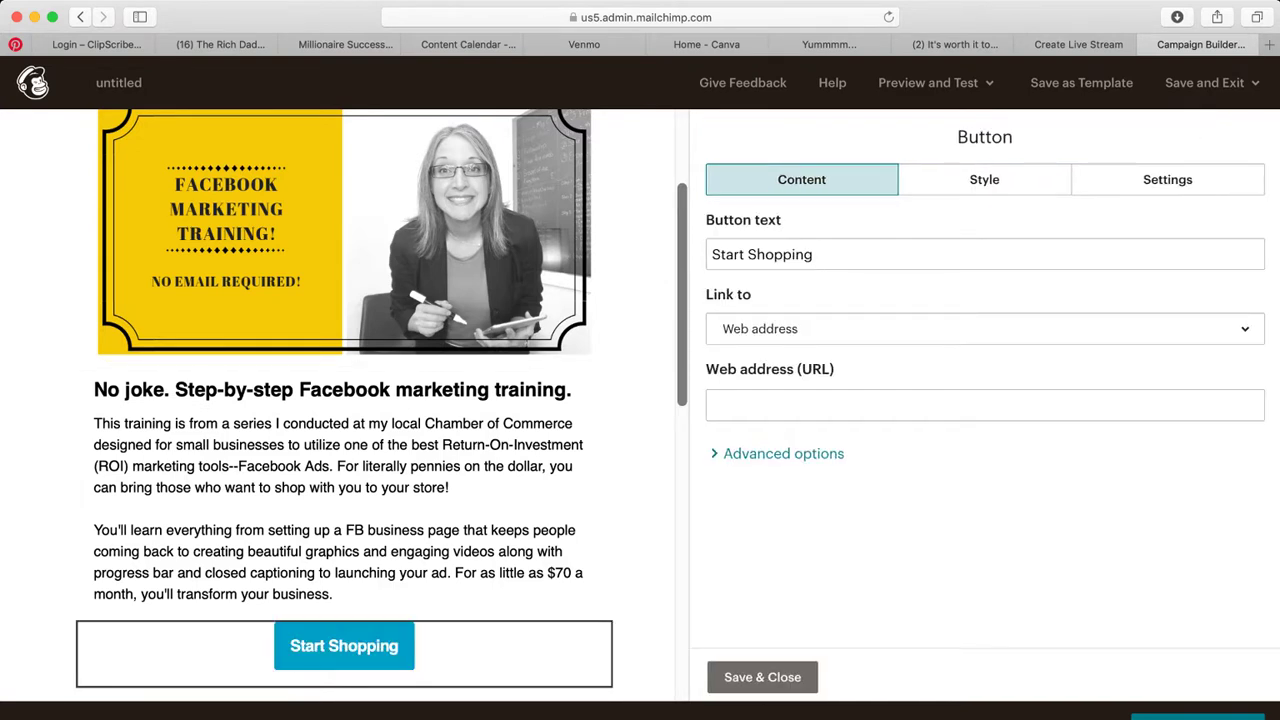
text(Get )
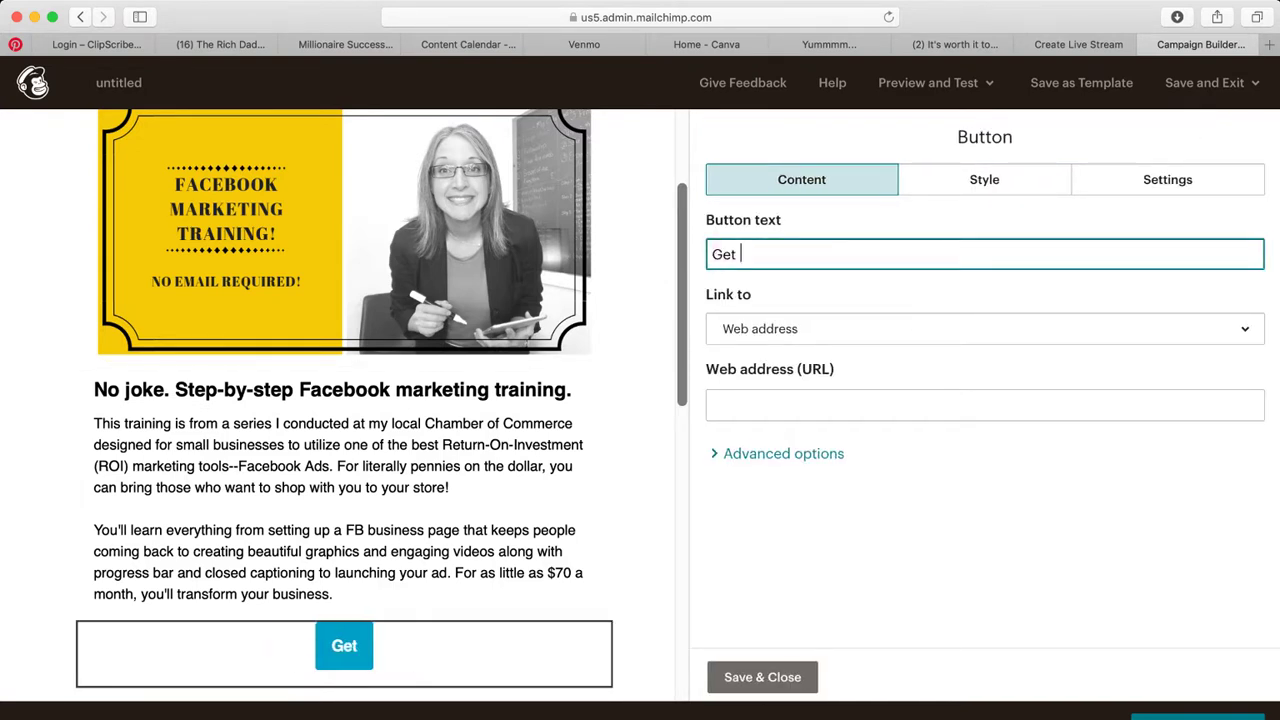
text(Started!)
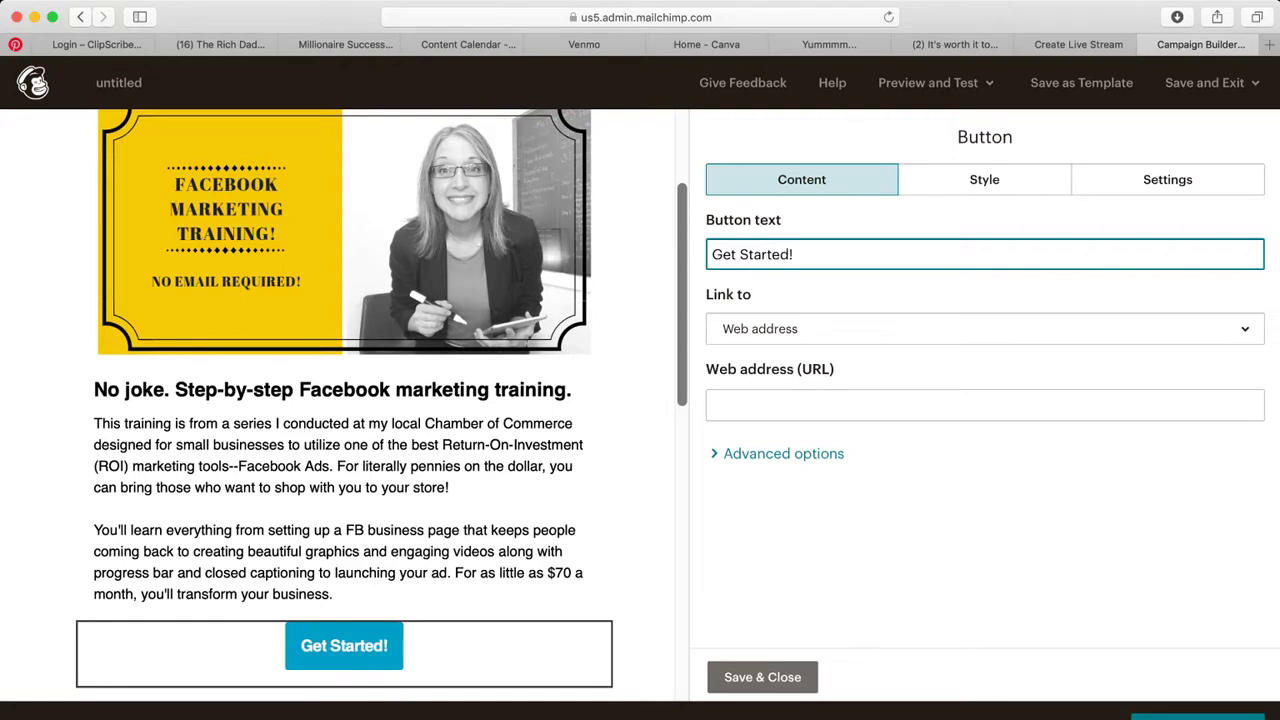
click(984, 328)
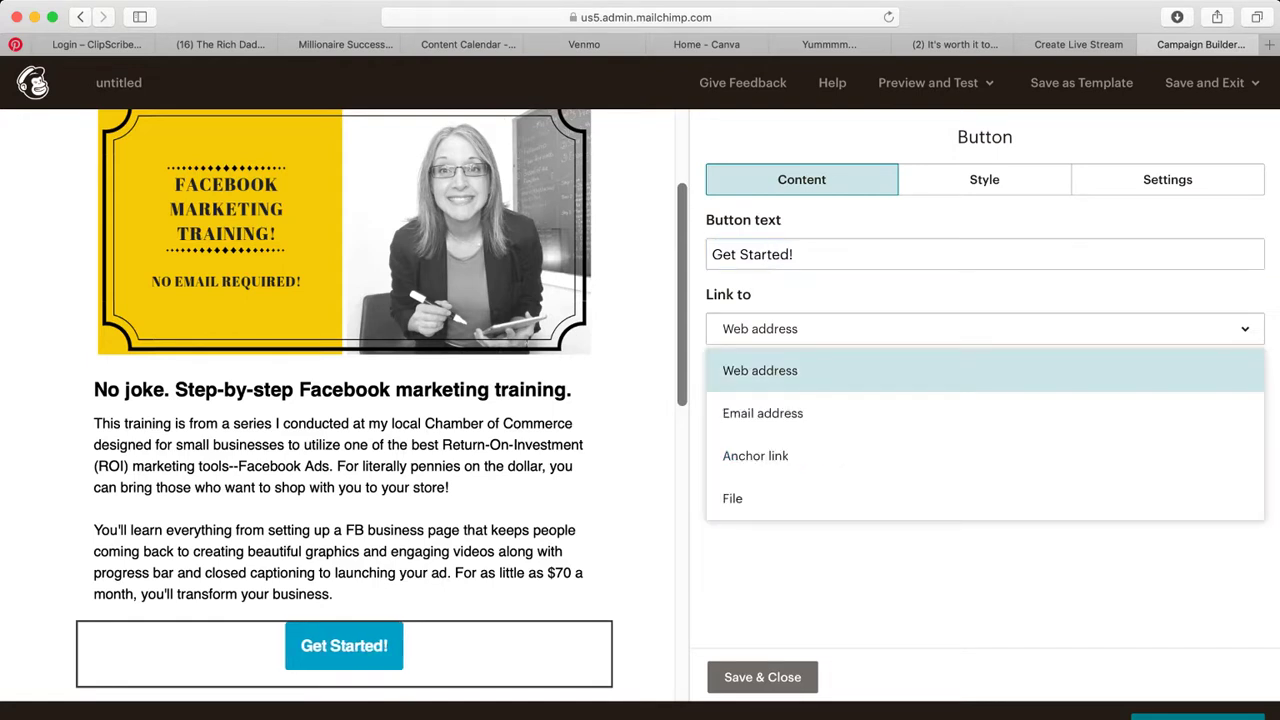
click(760, 370)
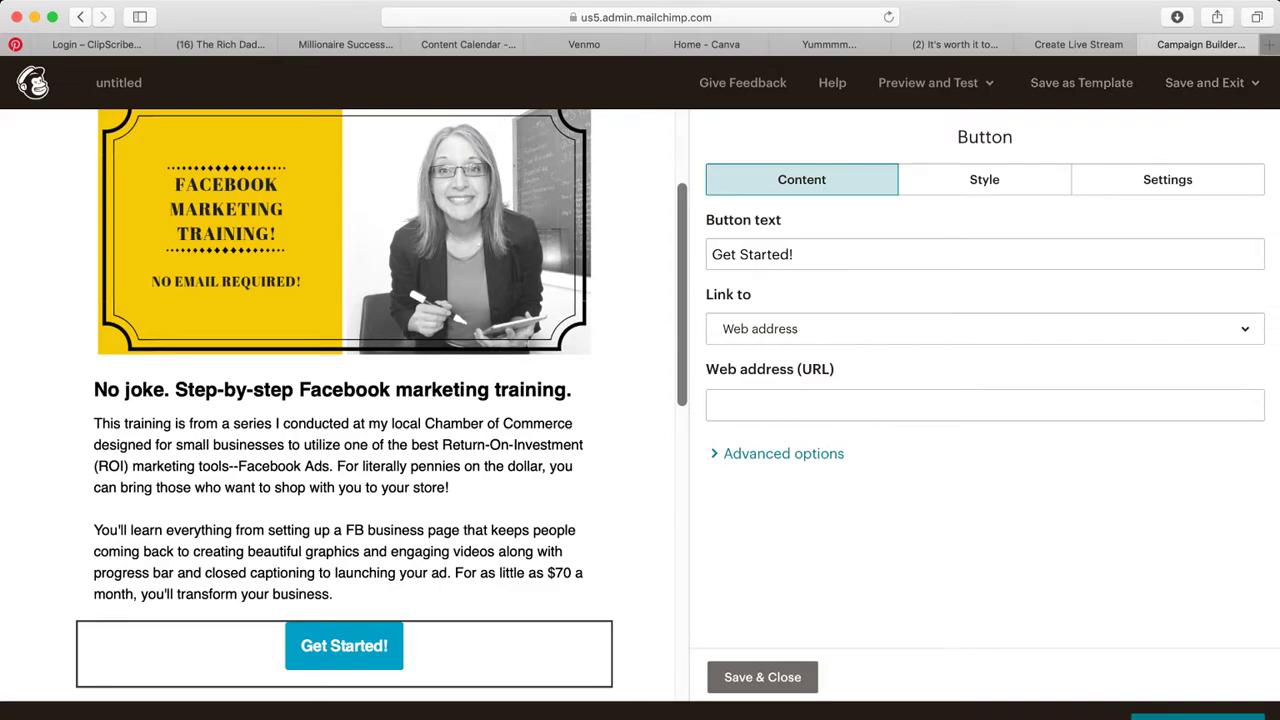
Open the sender's own website in a new browser tab and go to its Facebook Training page
click(1269, 44)
text(sherriannewilson.com)
key(Return)
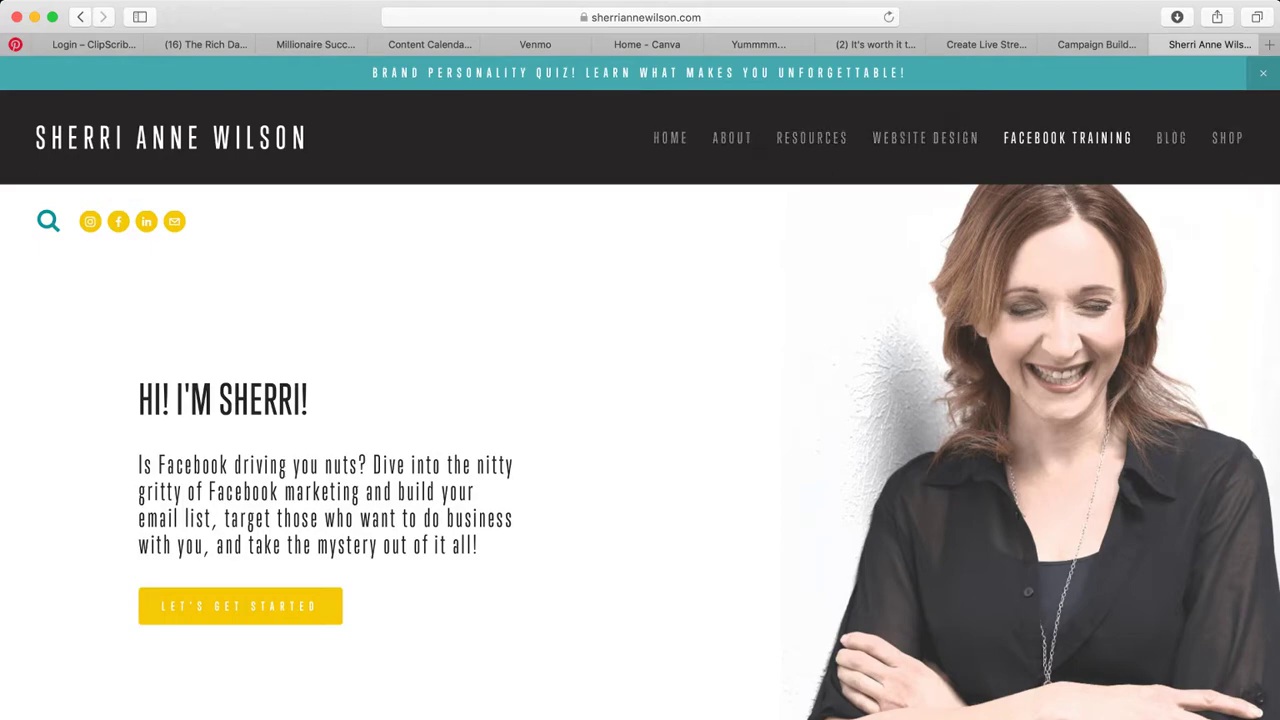
click(1067, 138)
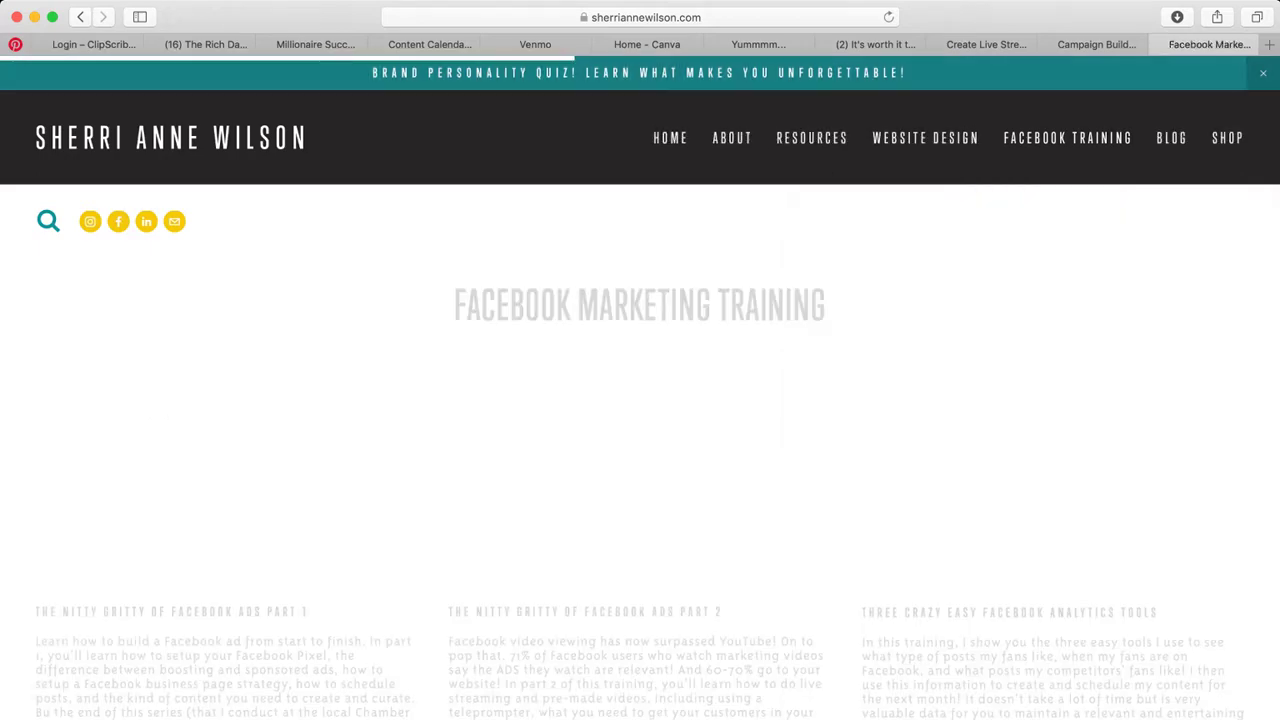
Look through the training videos offered on the Facebook Training page and copy the page's web address
scroll(1067, 138, down, 2)
scroll(640, 400, down, 4)
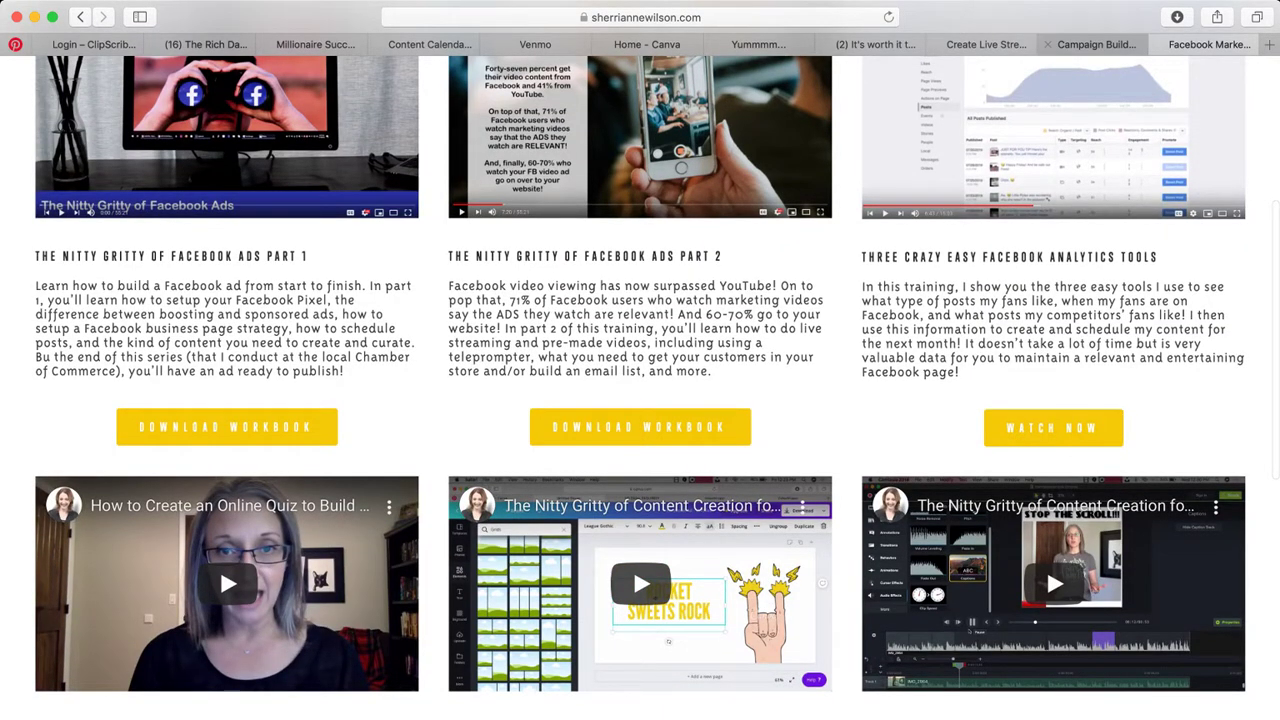
scroll(219, 240, down, 5)
scroll(219, 240, down, 5)
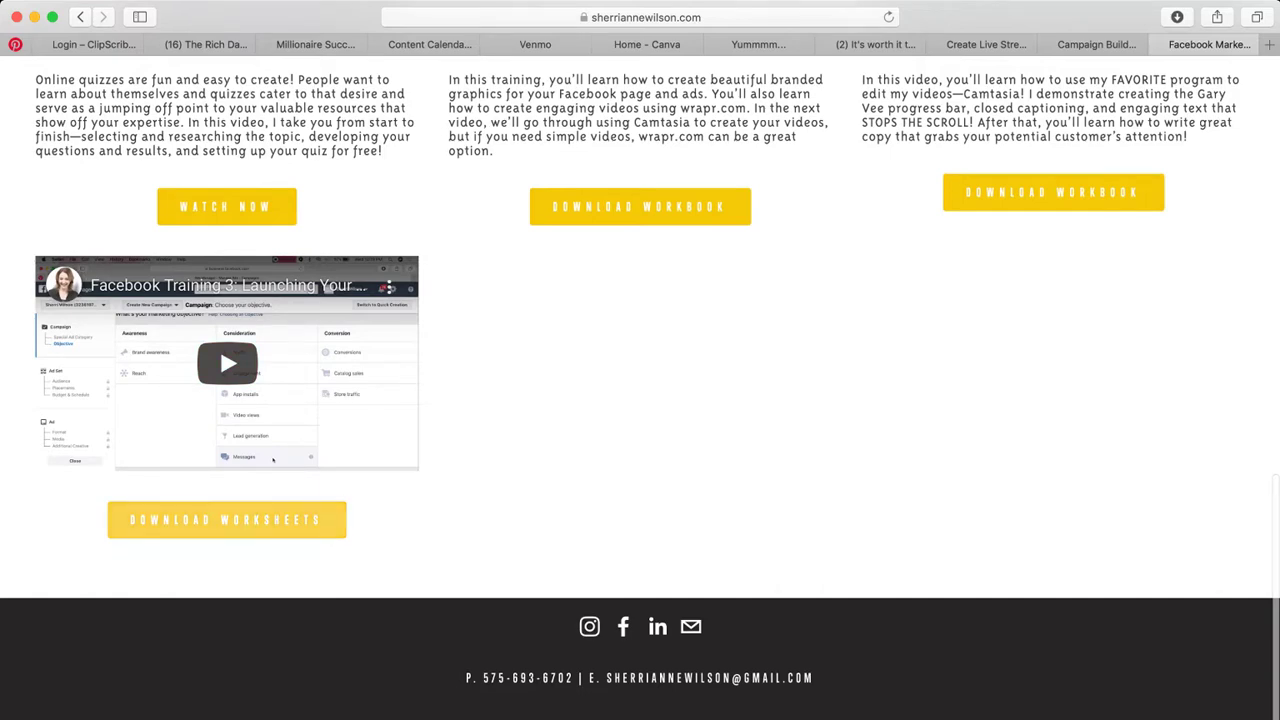
scroll(227, 520, up, 2)
scroll(227, 520, up, 4)
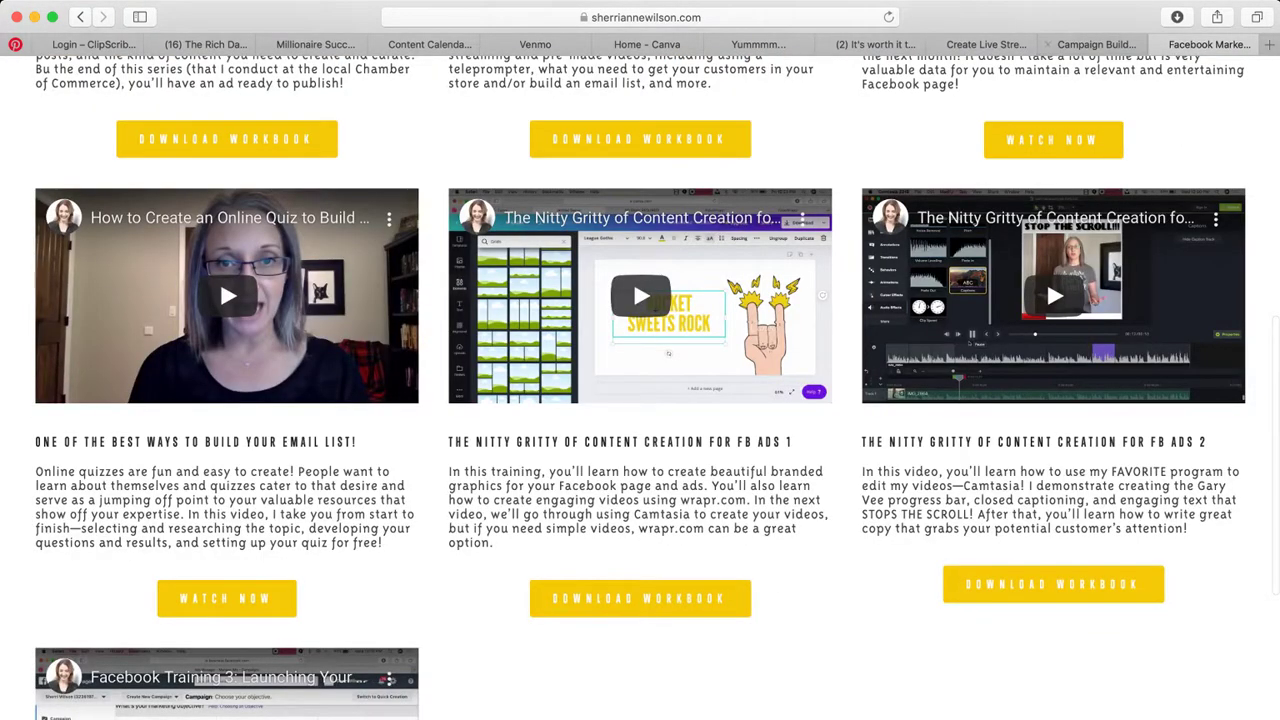
key(super+l)
key(super+c)
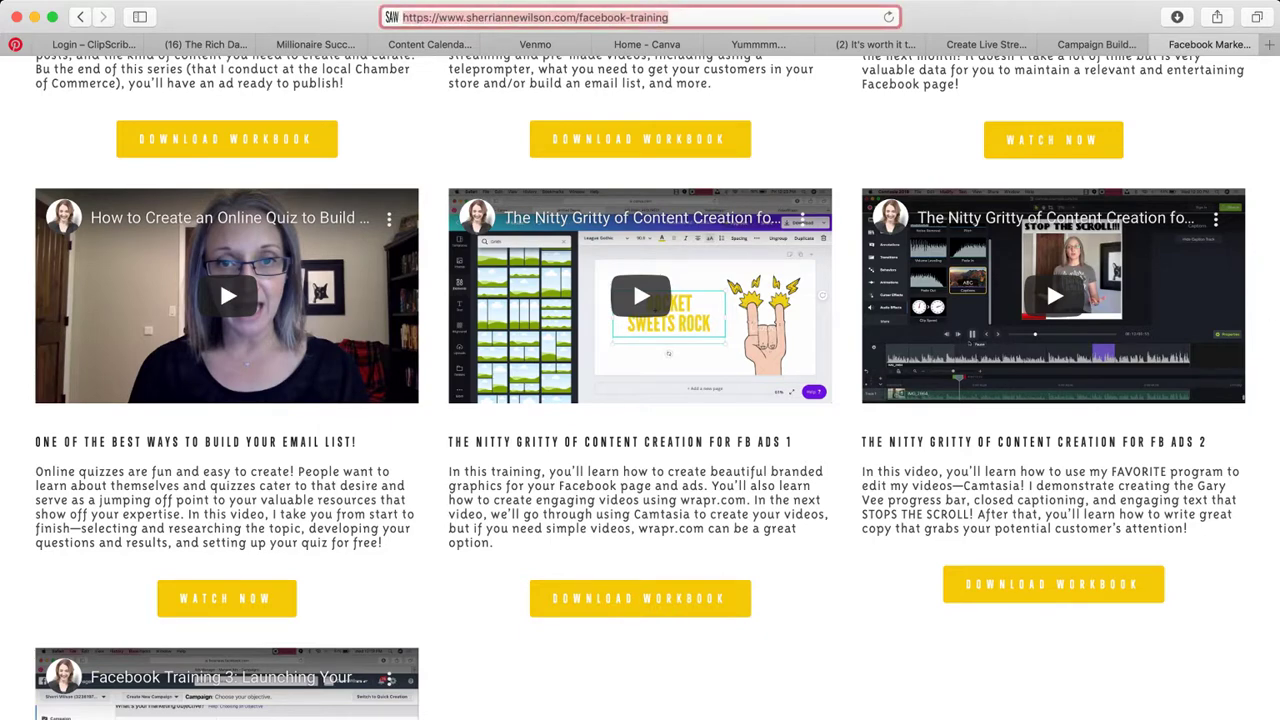
Return to the campaign builder, set the Get Started! button's web address to the copied Facebook Training page link, and save the block
key(ctrl+shift+Tab)
click(714, 405)
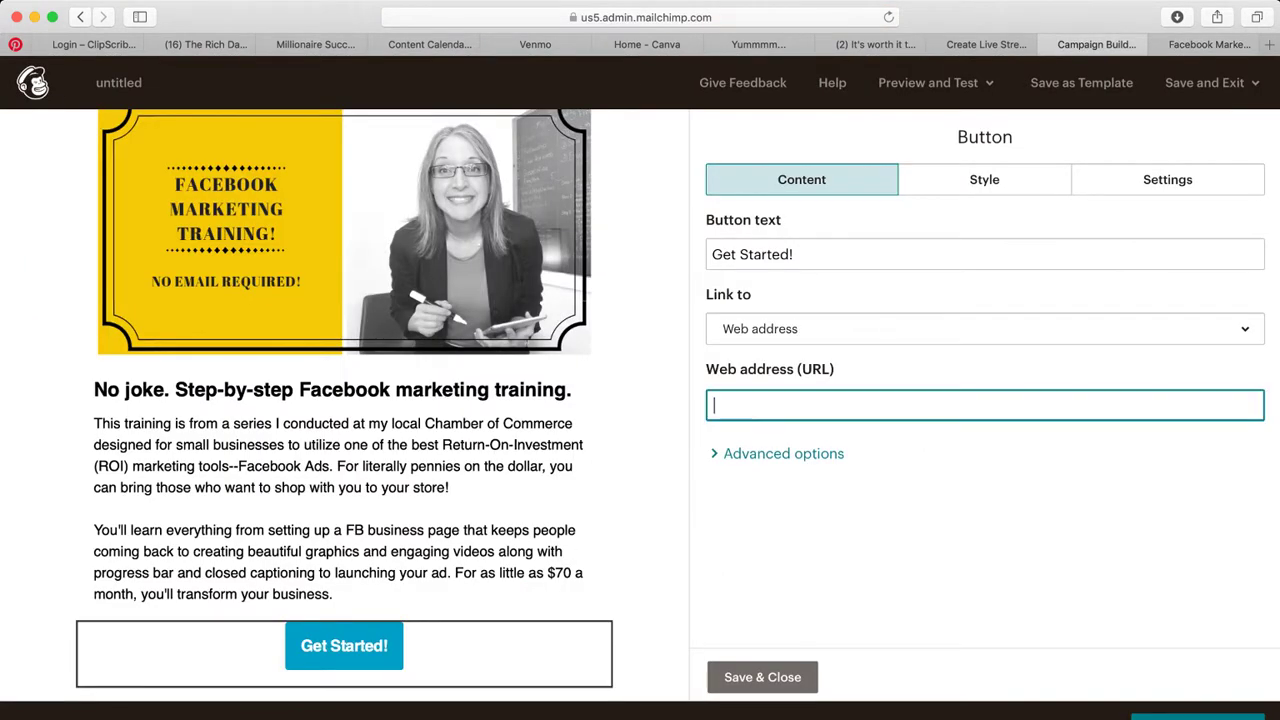
key(super+v)
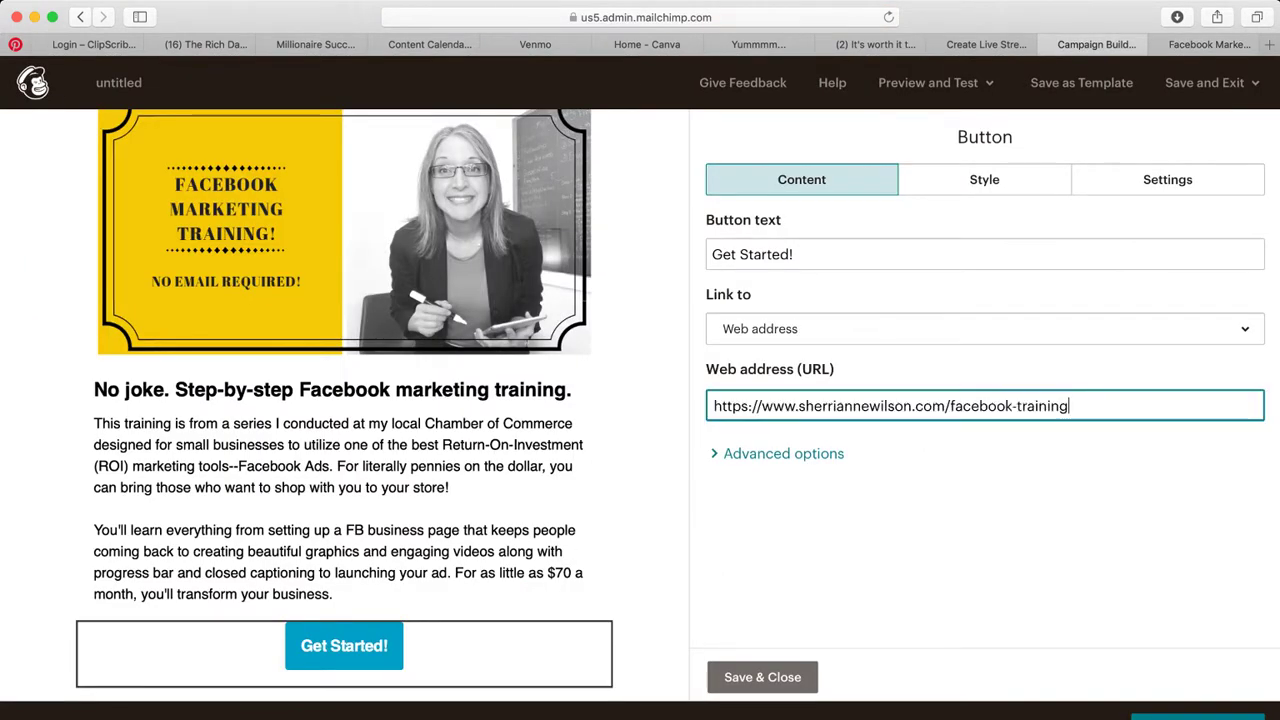
click(762, 677)
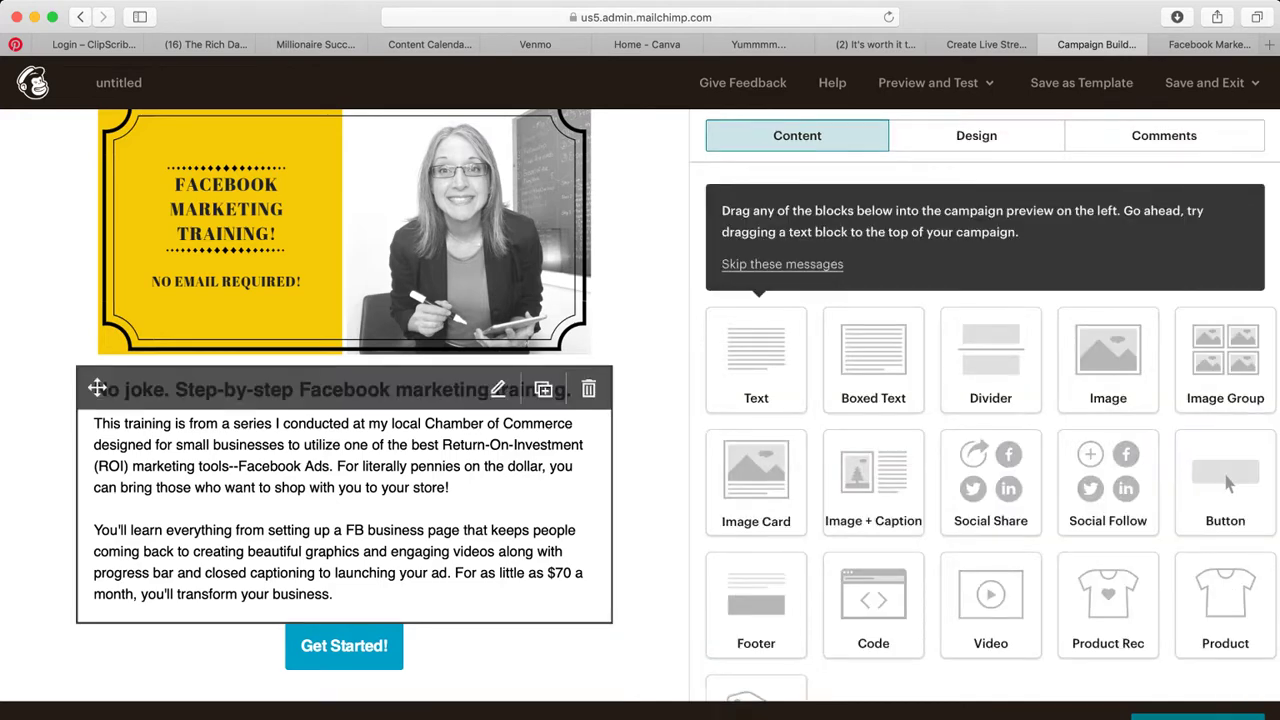
Append "I've also included two bonus training on building your email list using" to the second paragraph of the text block below the banner
click(340, 470)
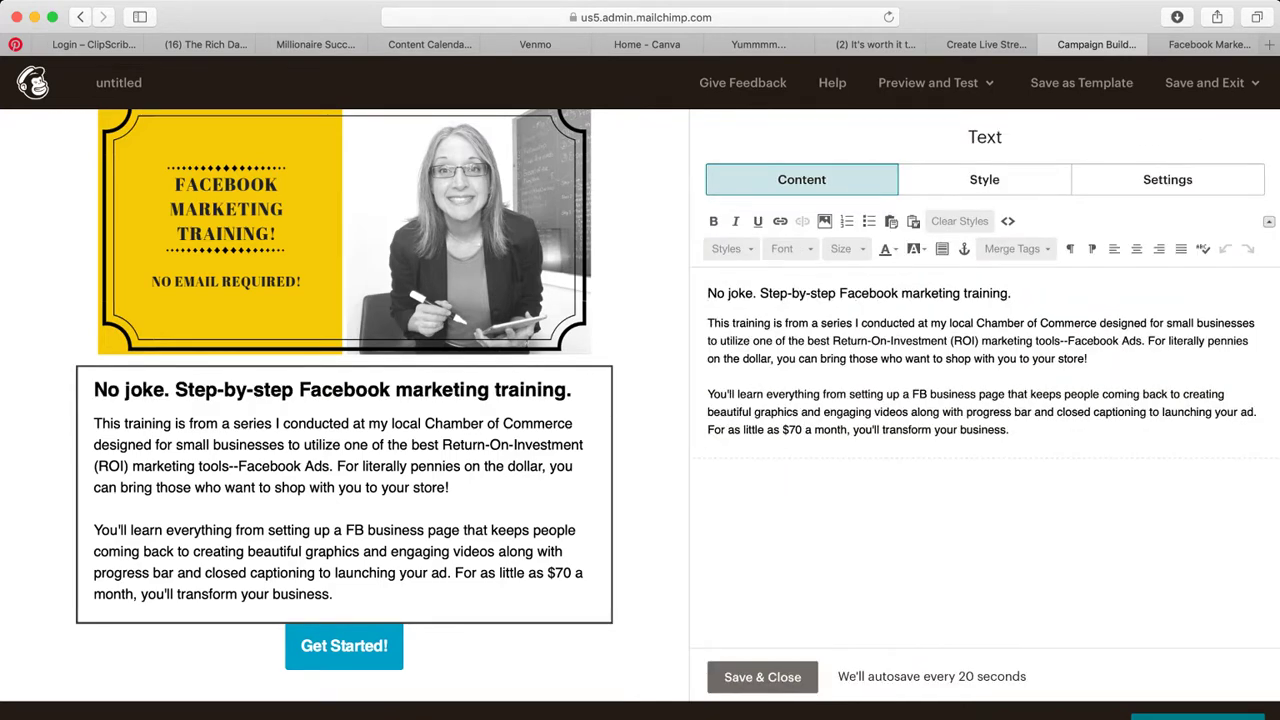
click(1011, 429)
text(I've also )
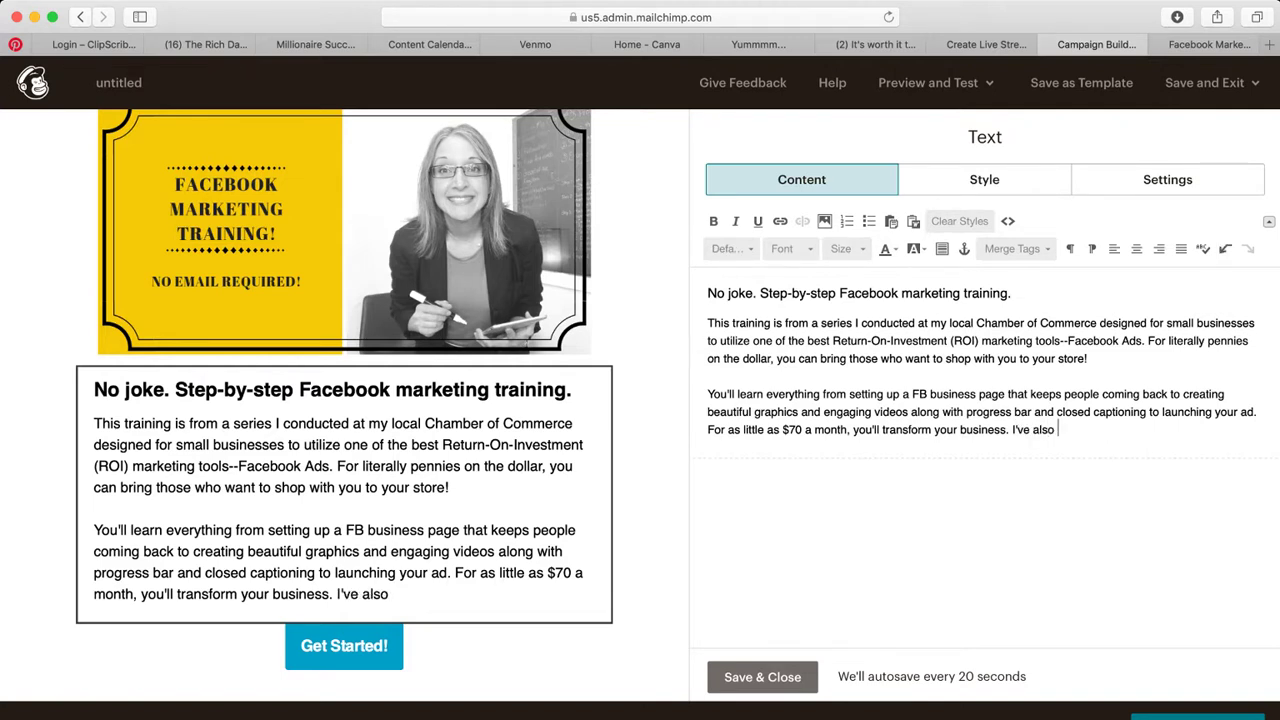
text(included two bon)
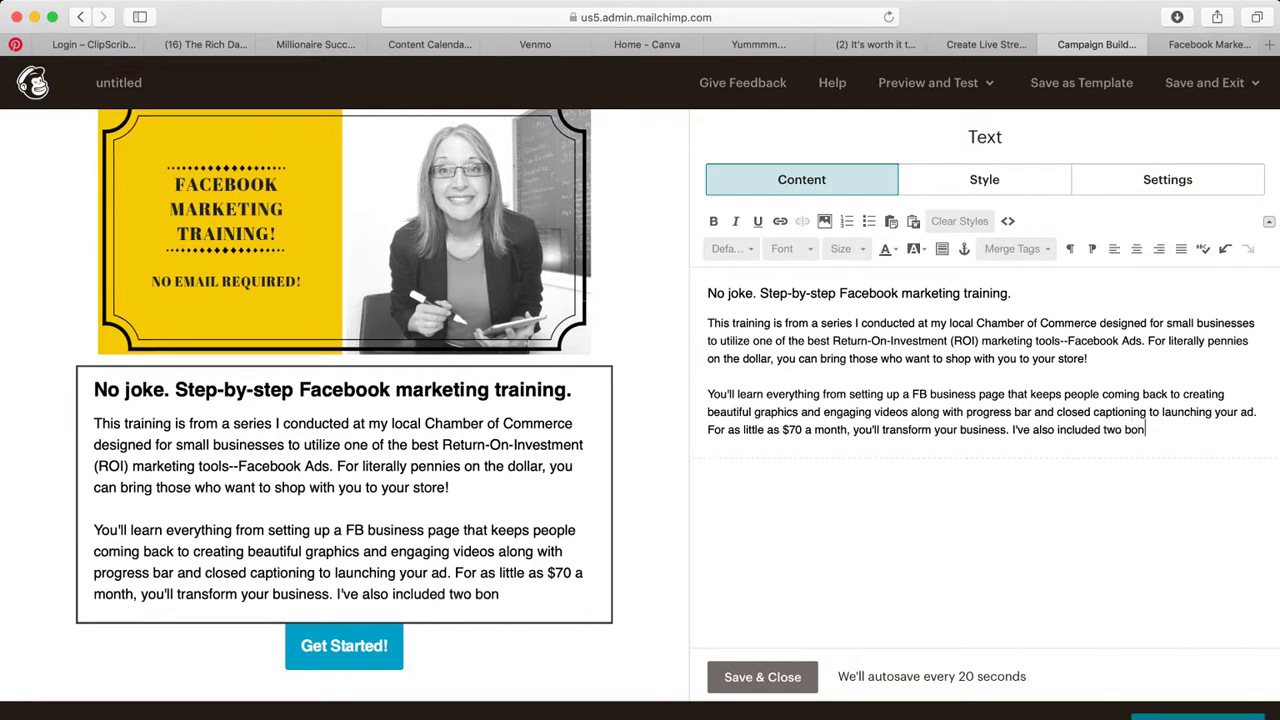
text(us training)
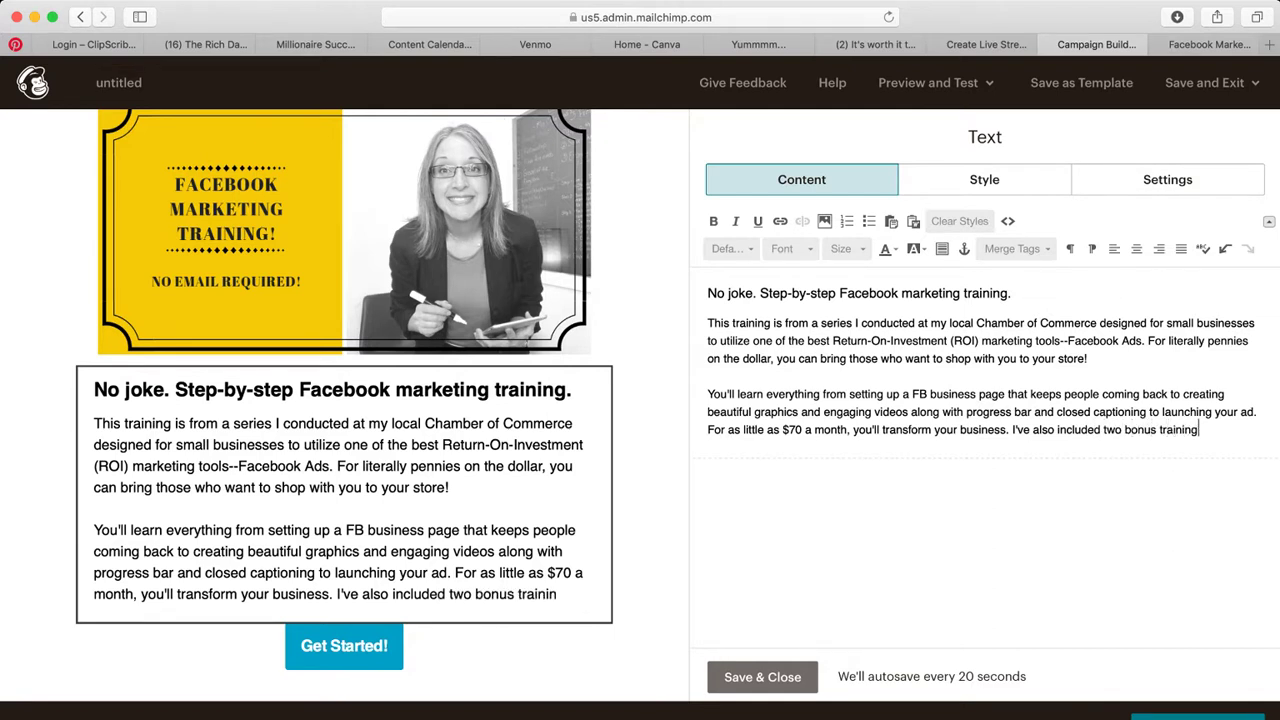
text( on building your e)
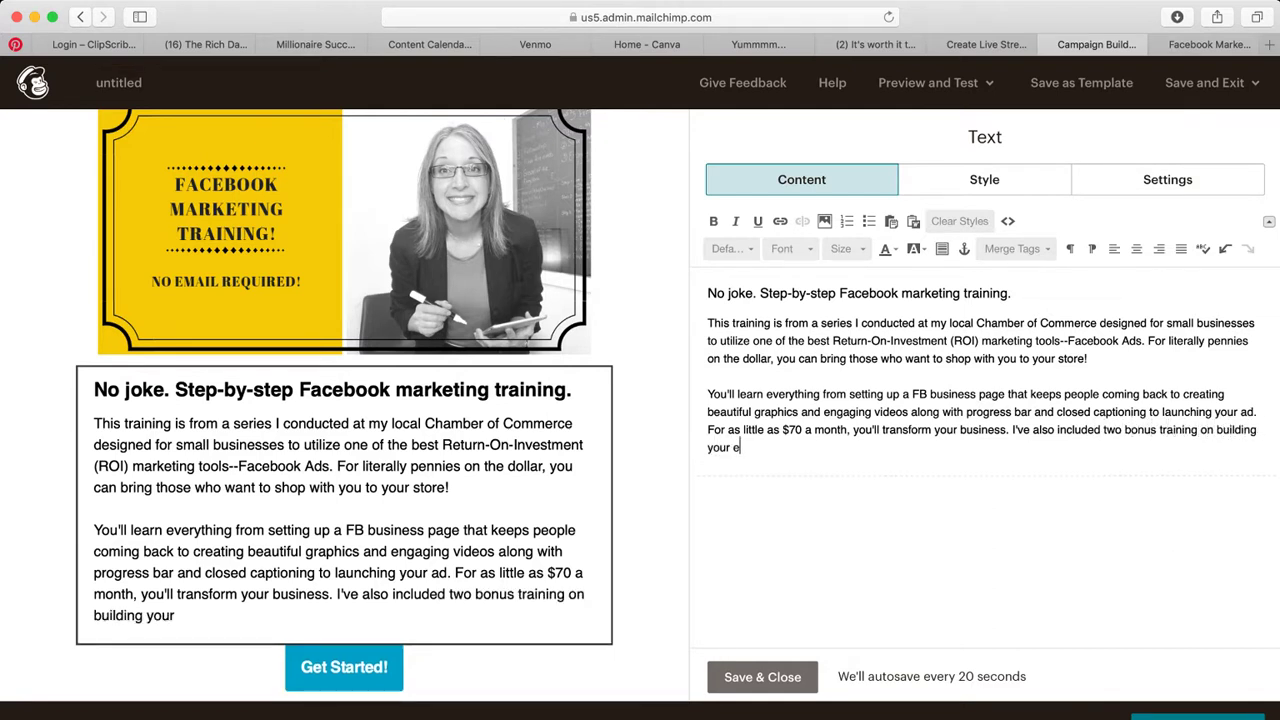
text(mail list using )
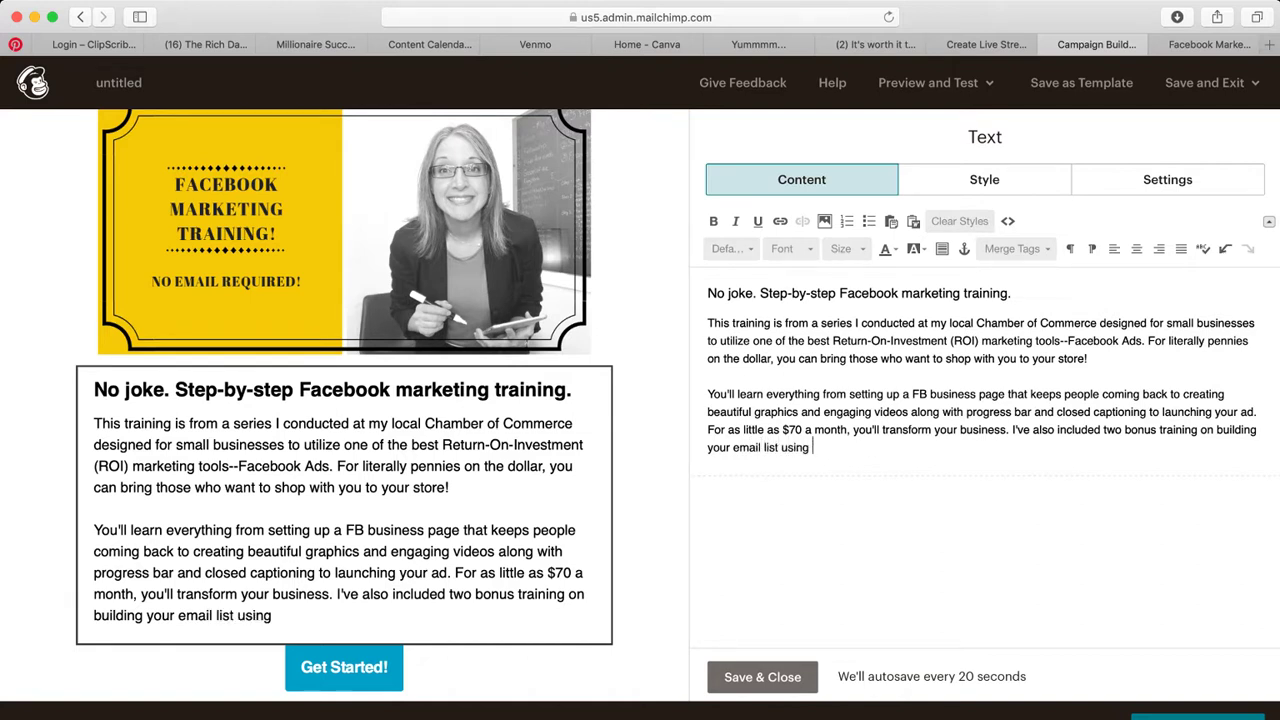
Complete the new sentence with "quizzes and three analytics tools to use to target your audience even better." and save the text block
text(quizes and th)
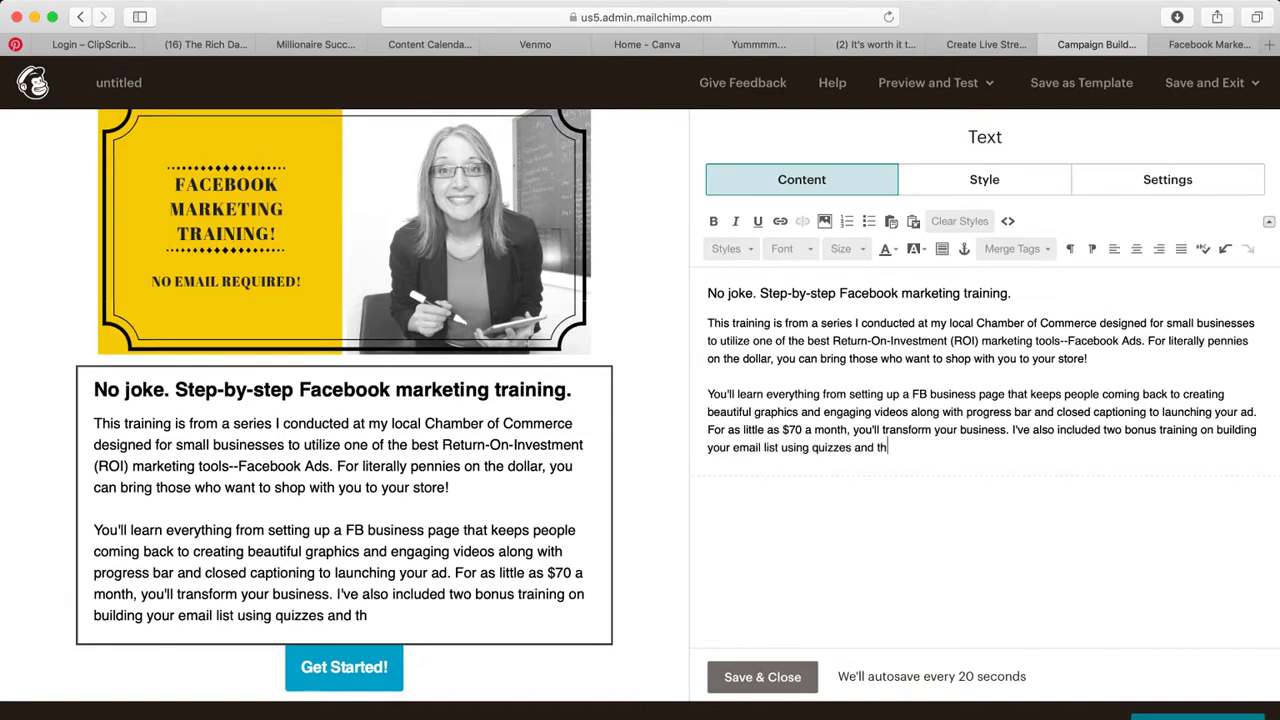
text(eree an)
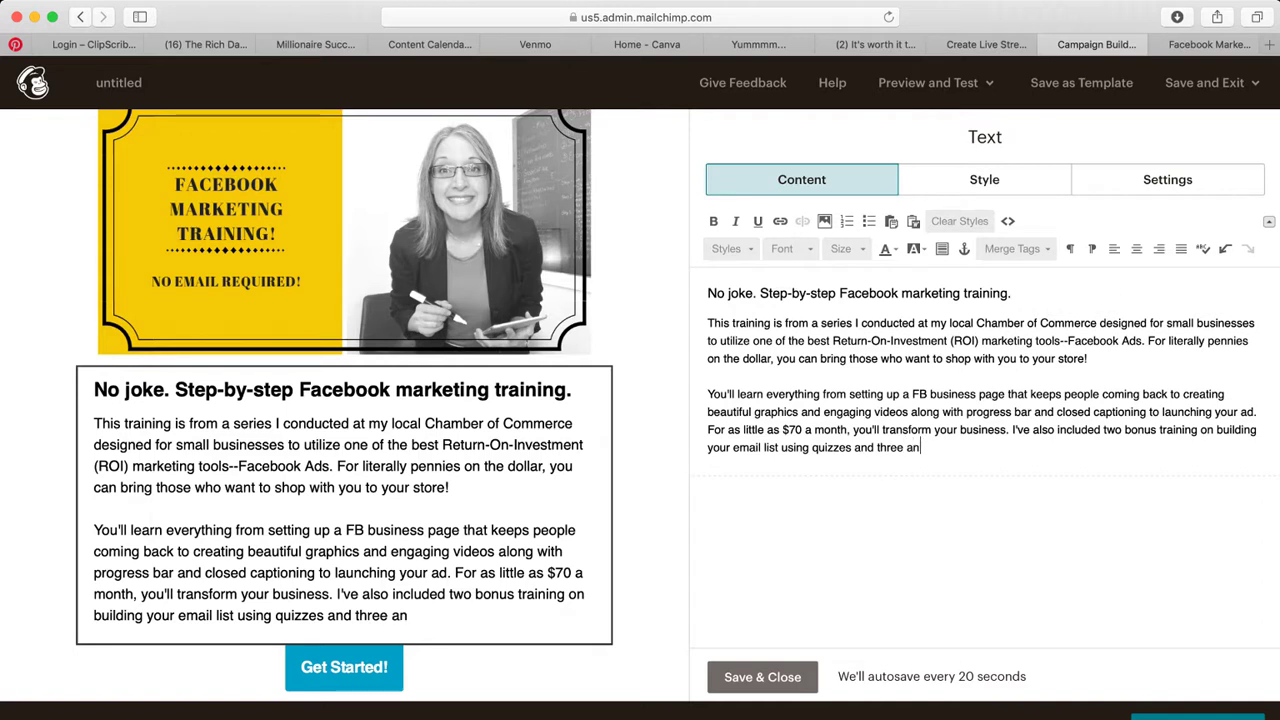
text(alytics too)
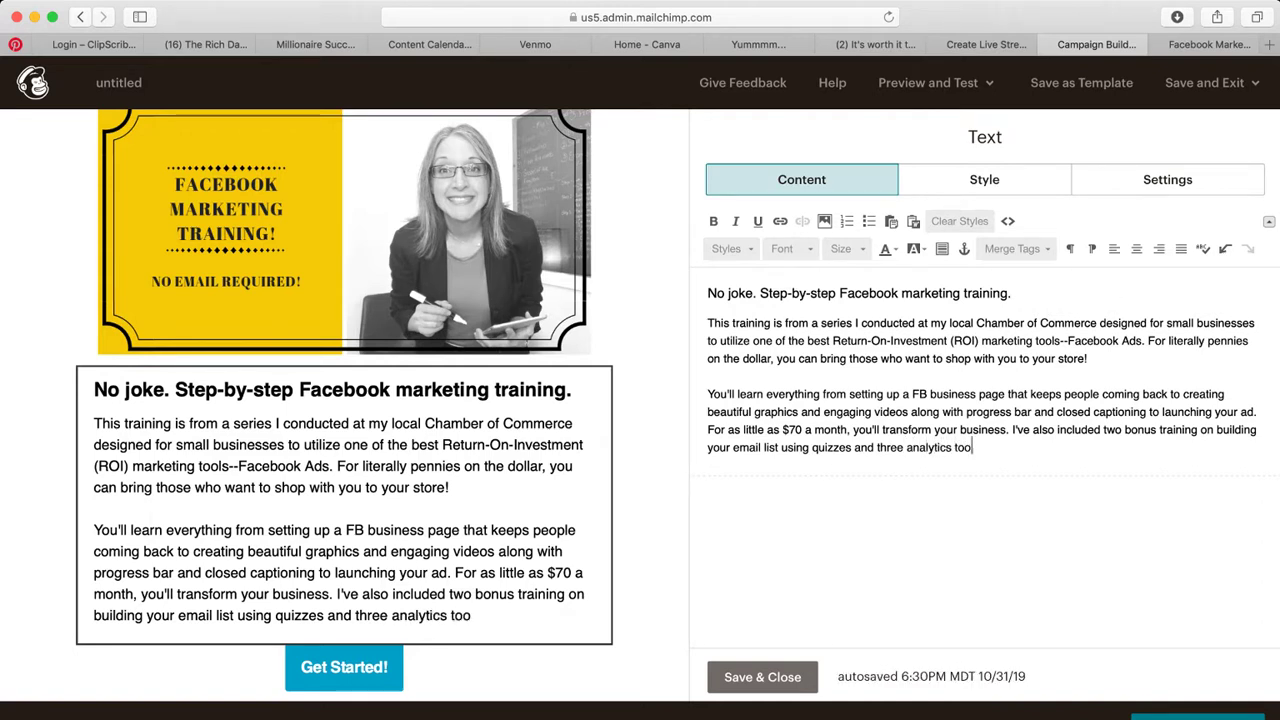
text(ls to use to target )
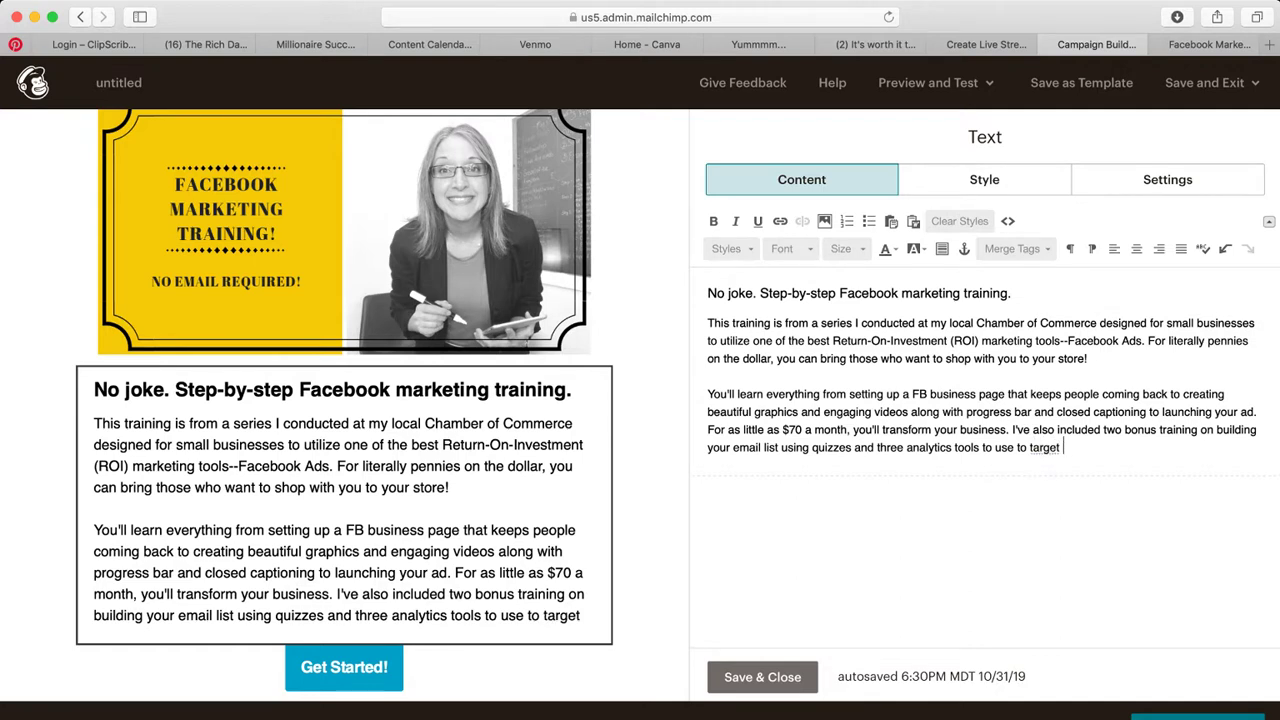
text(your audience ven)
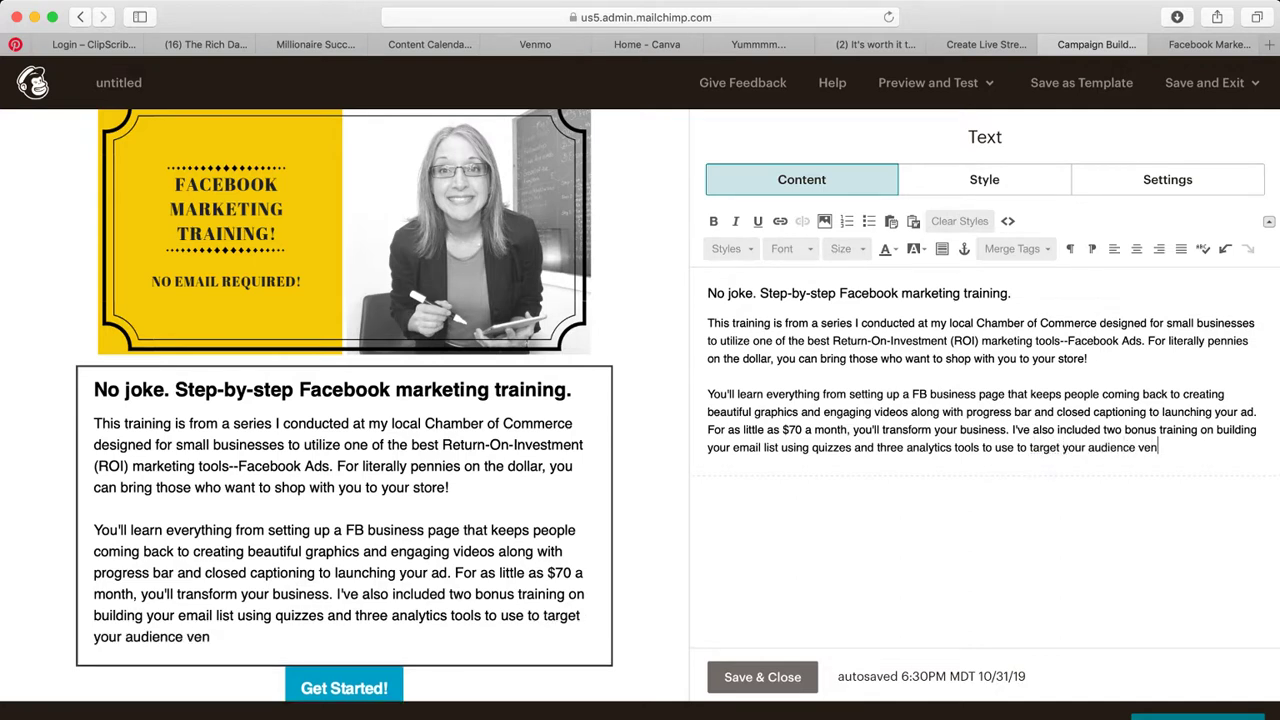
key(BackSpace)
key(BackSpace)
key(BackSpace)
text(even better)
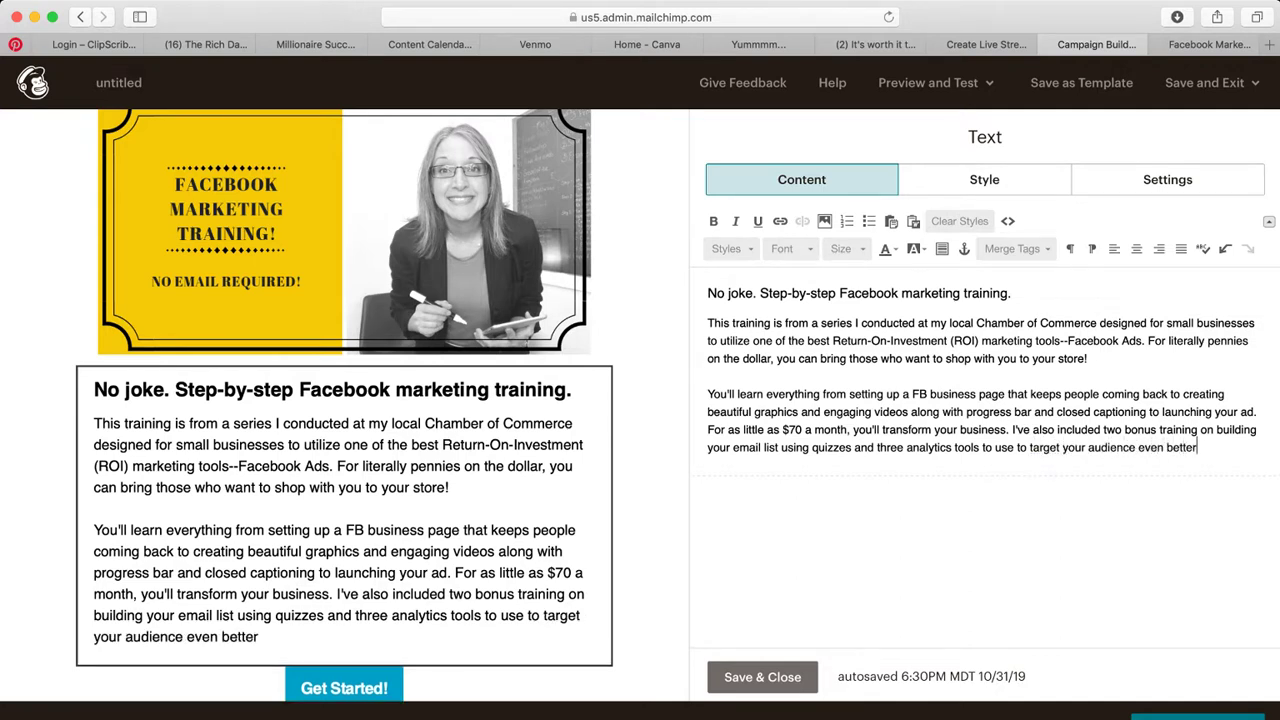
text(.)
click(762, 677)
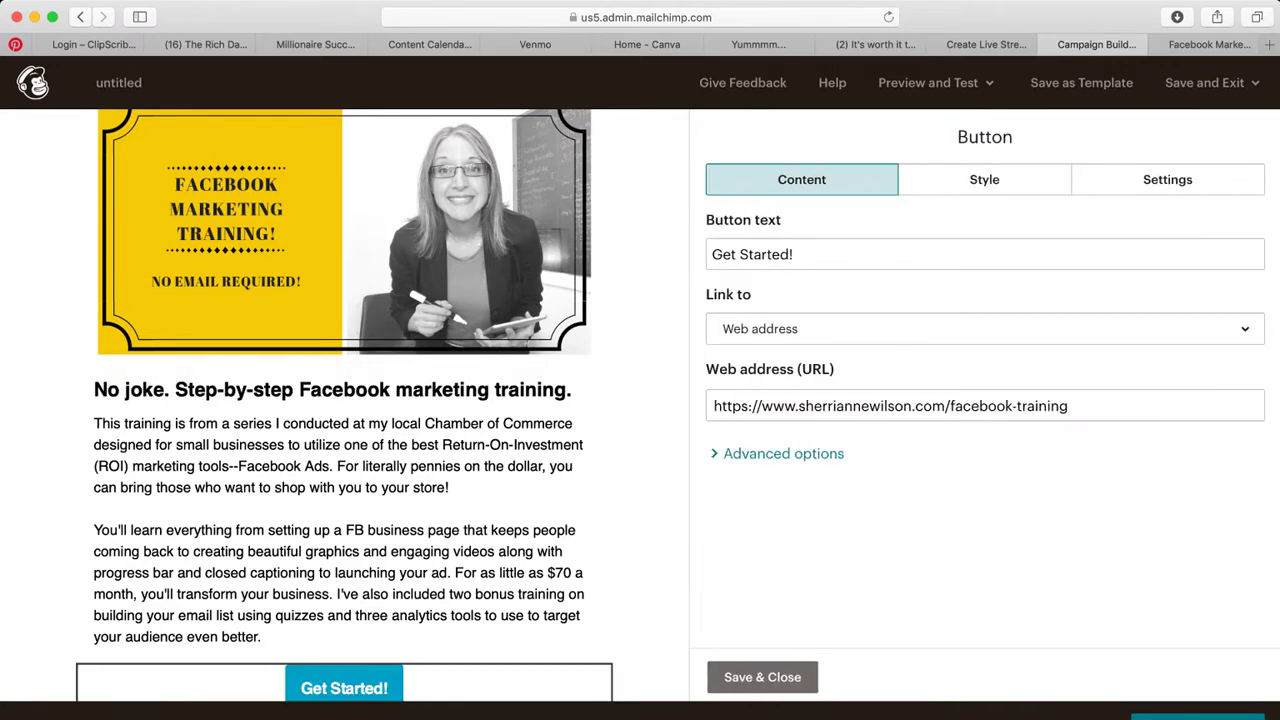
Change the Get Started! button's background color to dark red #b90505 and save the block
click(984, 179)
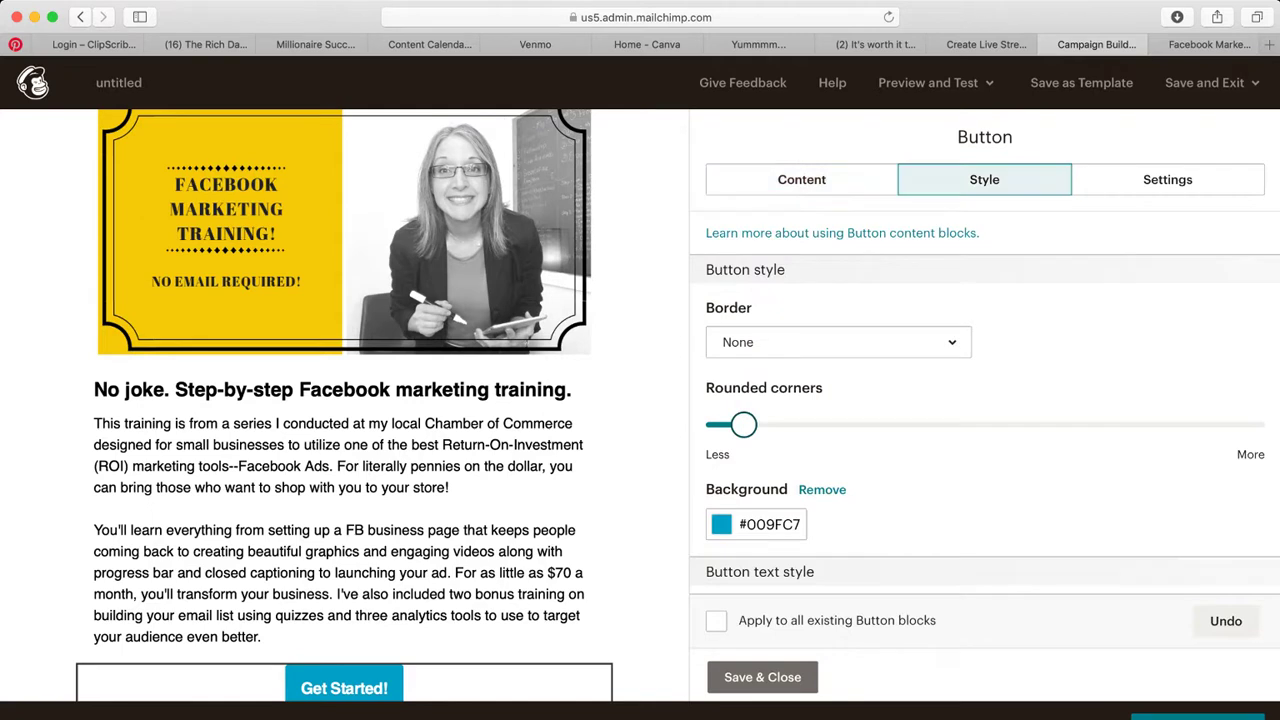
scroll(985, 420, down, 4)
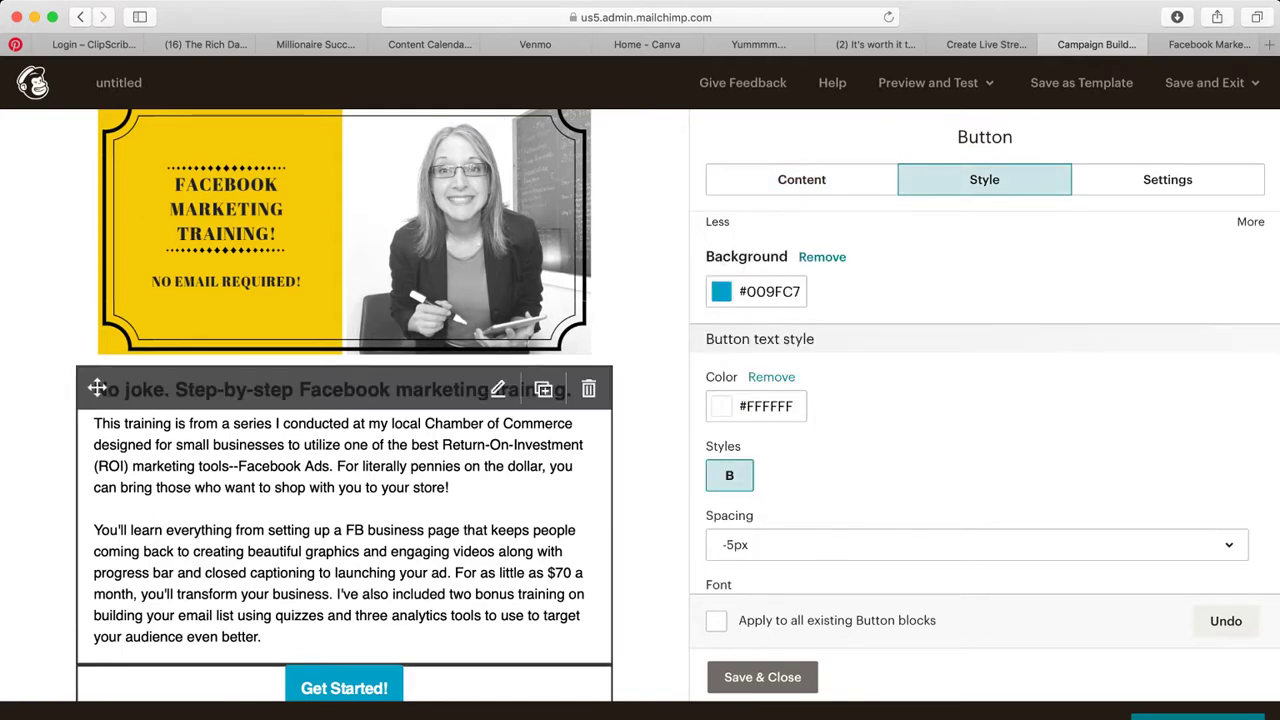
click(756, 291)
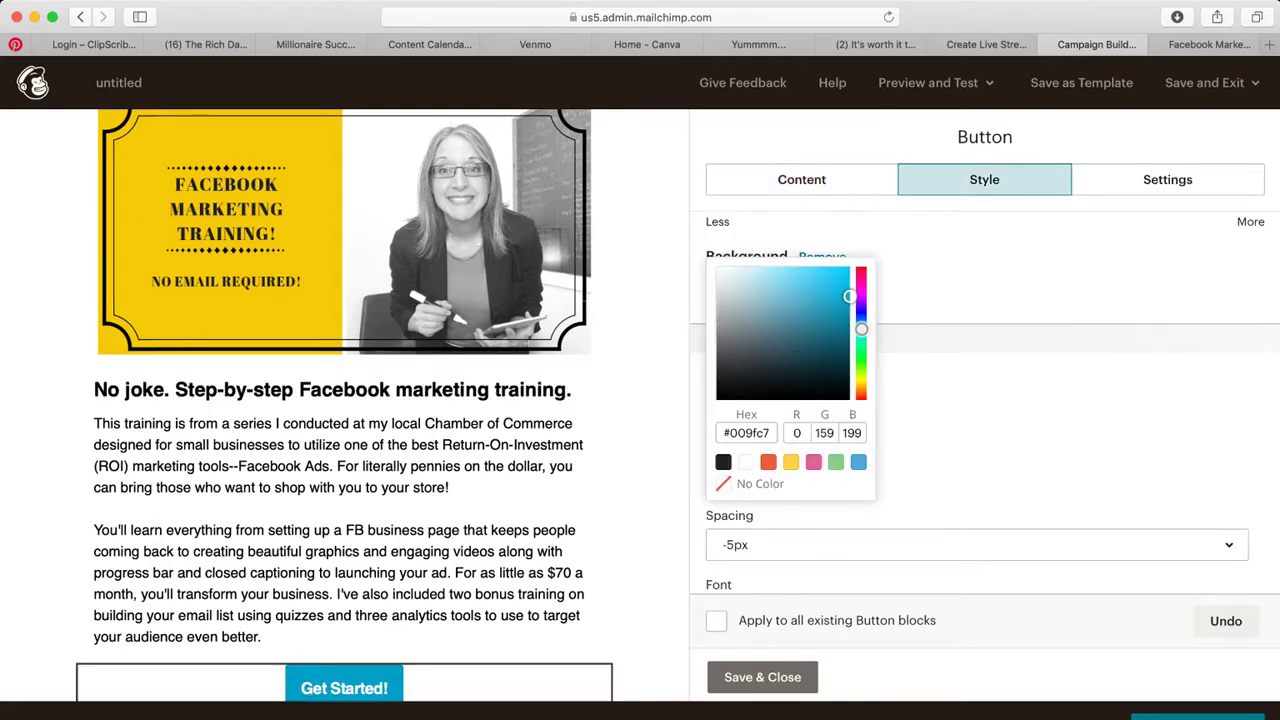
click(768, 461)
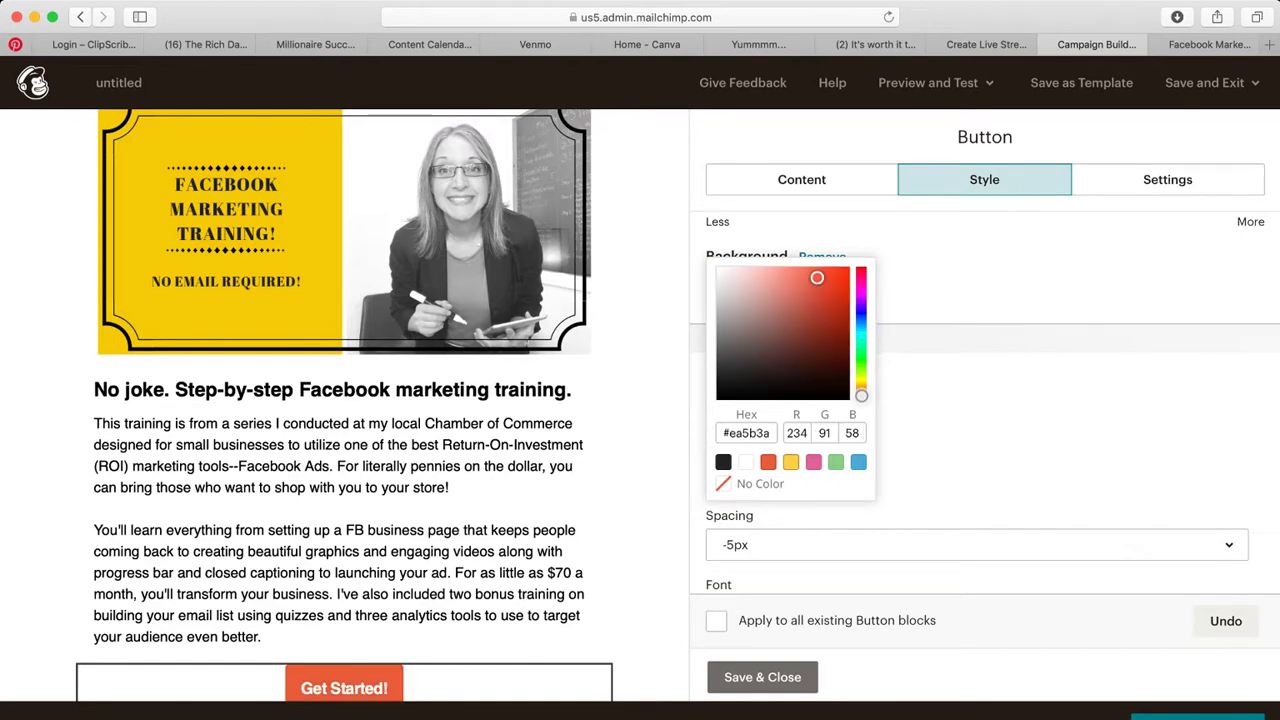
click(790, 461)
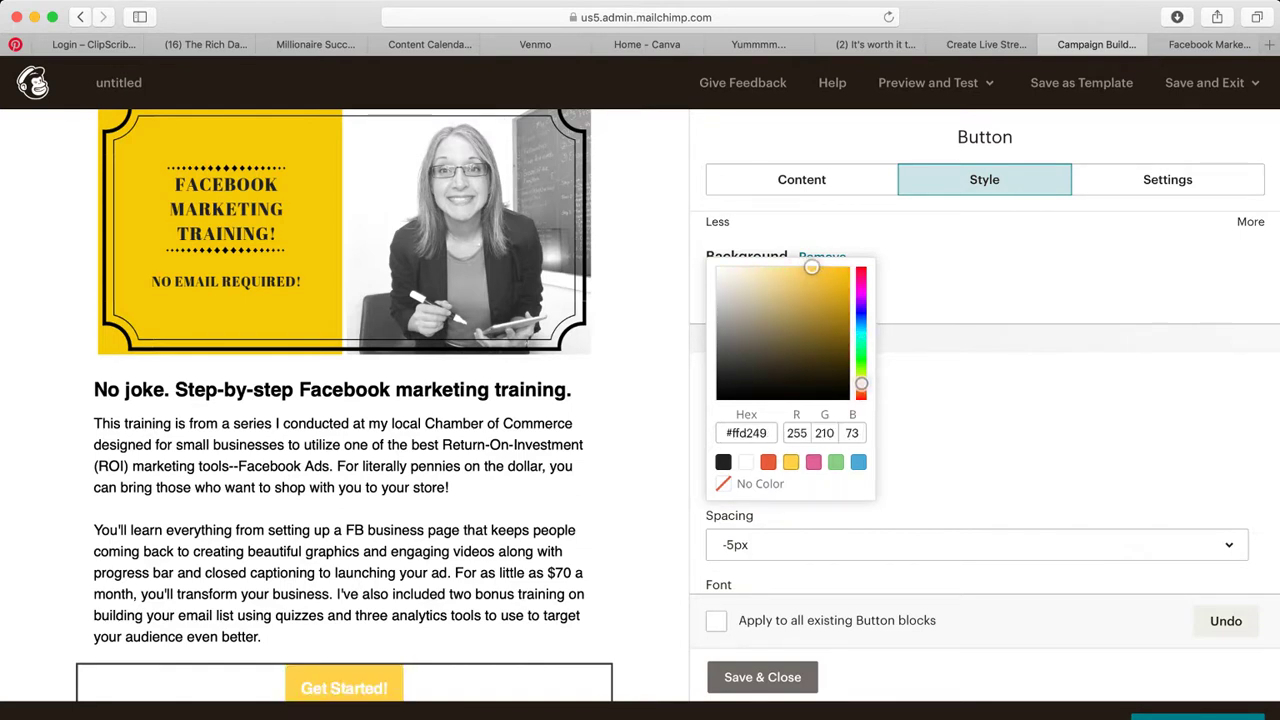
key(Escape)
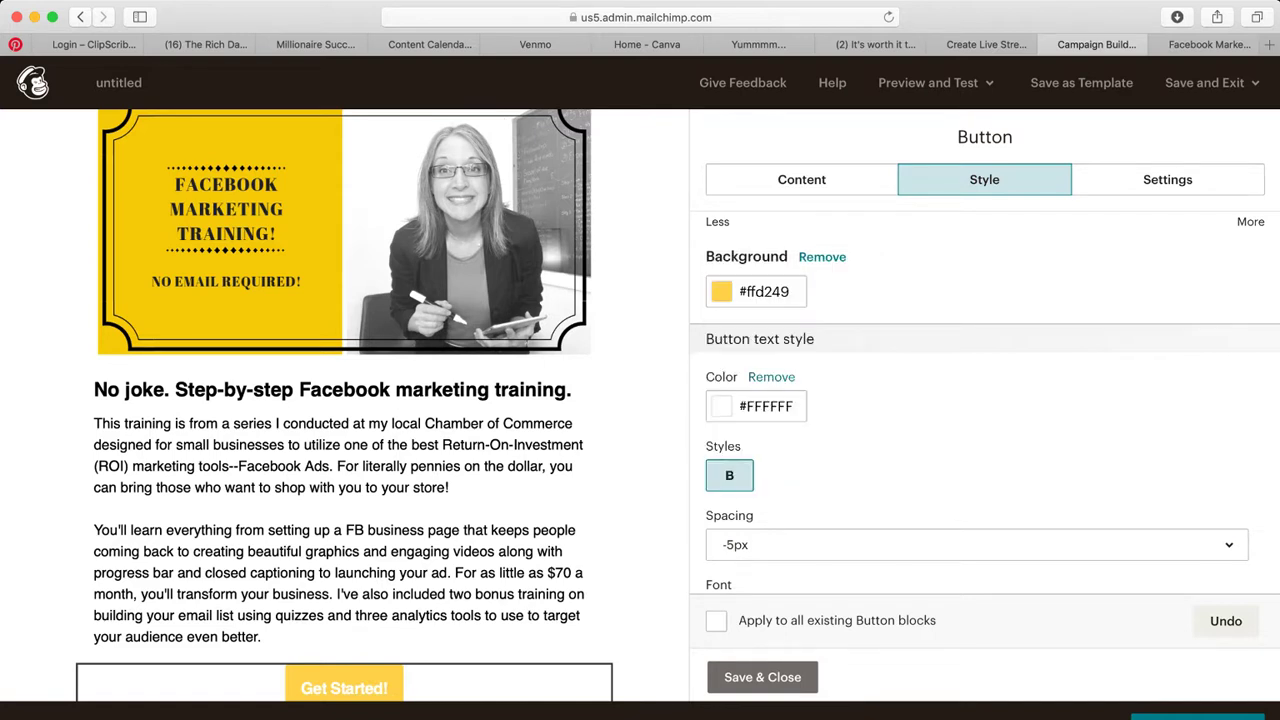
click(755, 291)
drag(861, 383, 861, 392)
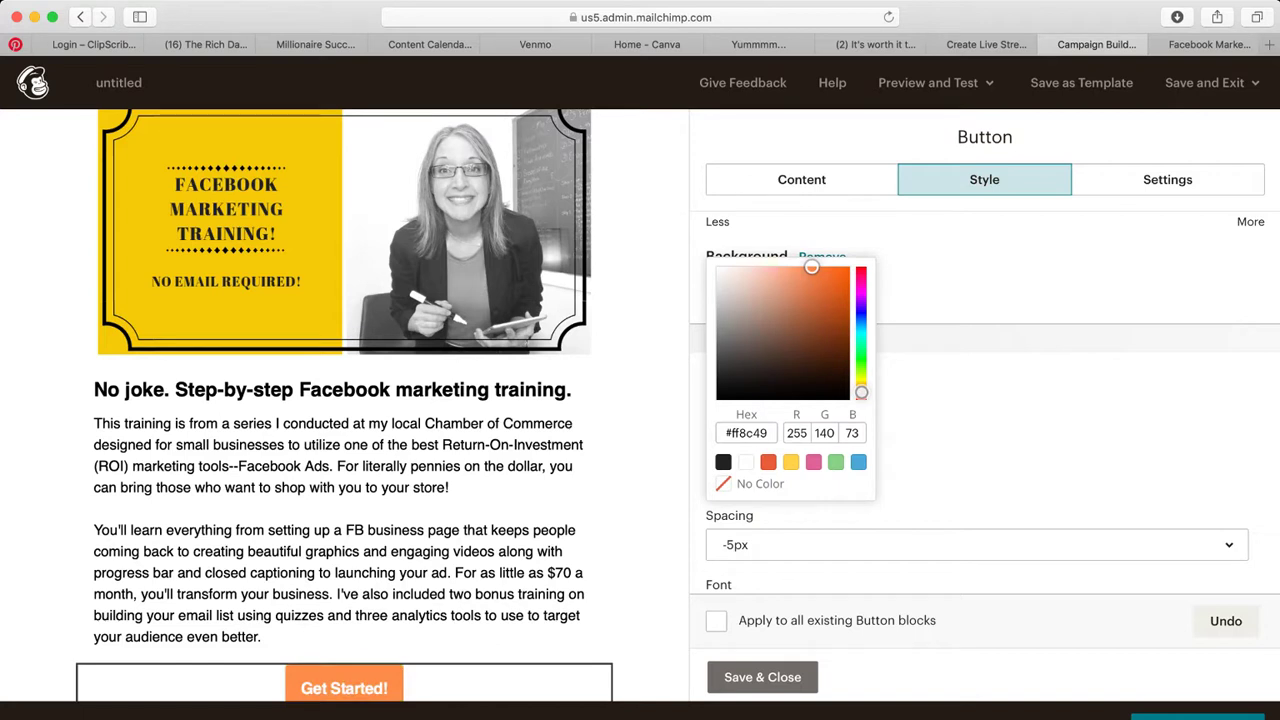
drag(811, 268, 846, 303)
click(861, 383)
drag(861, 383, 861, 399)
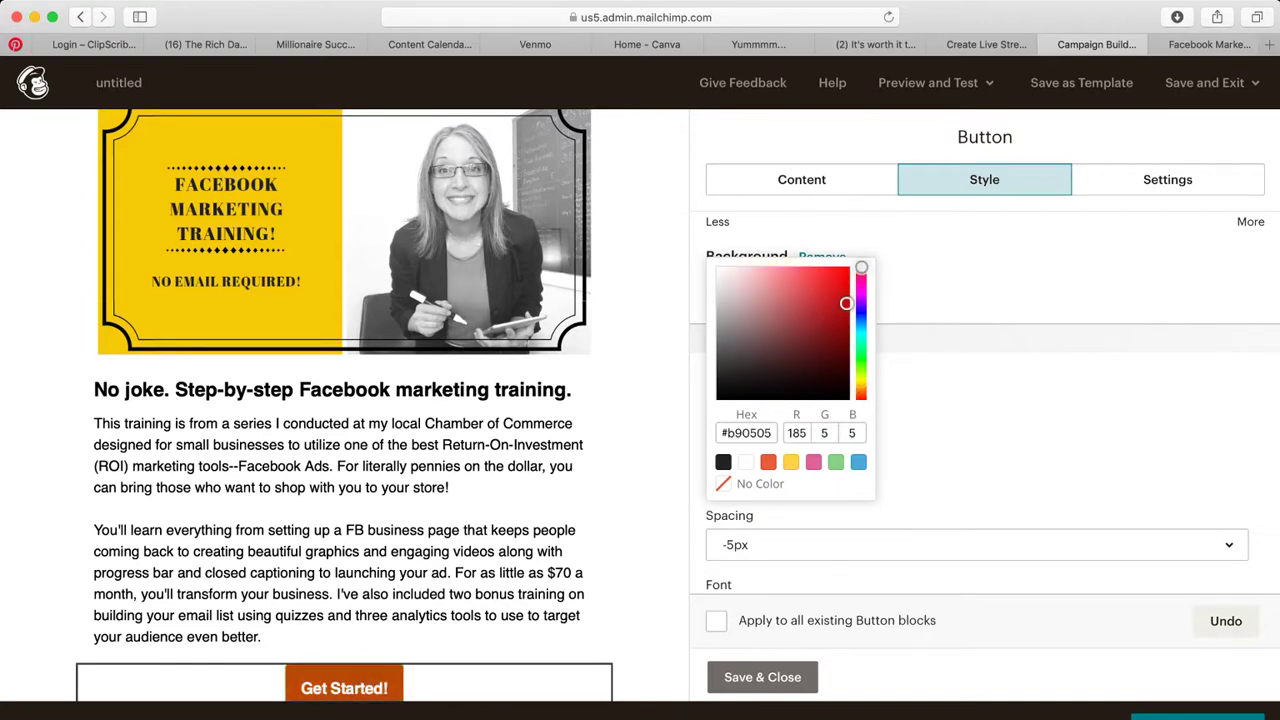
click(722, 290)
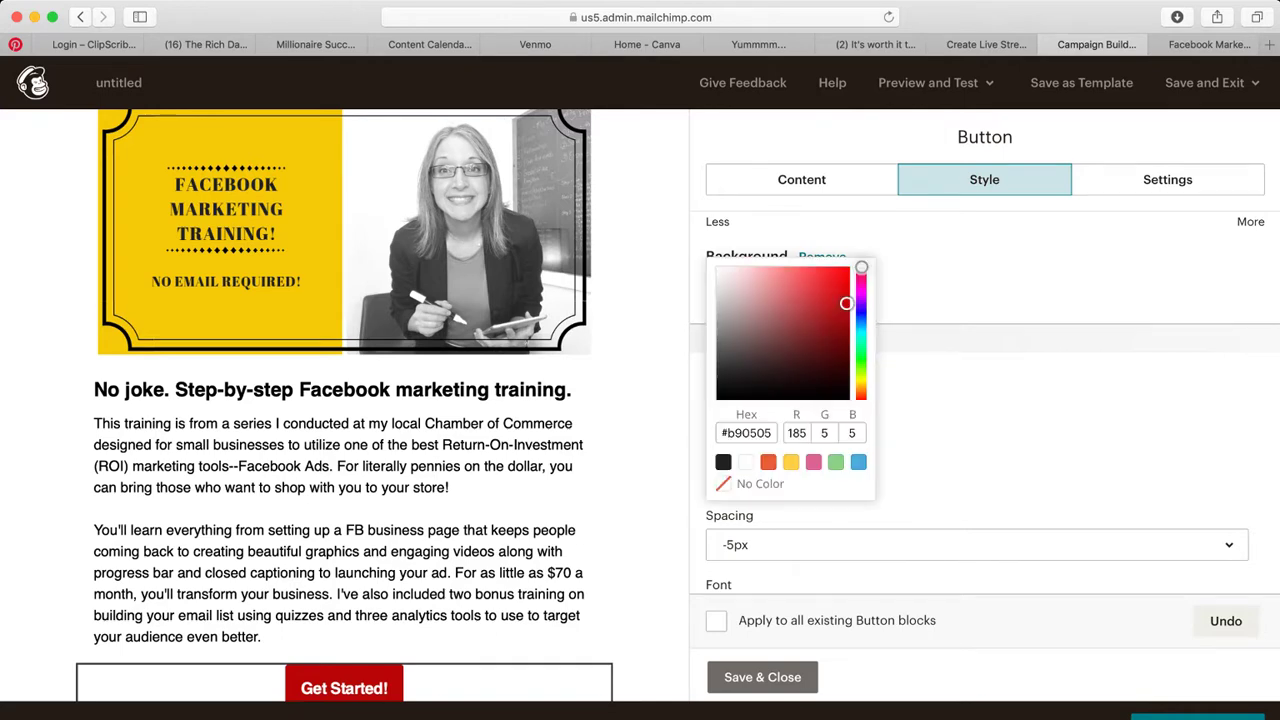
click(762, 677)
Delete the two-column Related products and What's on sale content block below the button, and close the text block's editor
scroll(344, 500, down, 3)
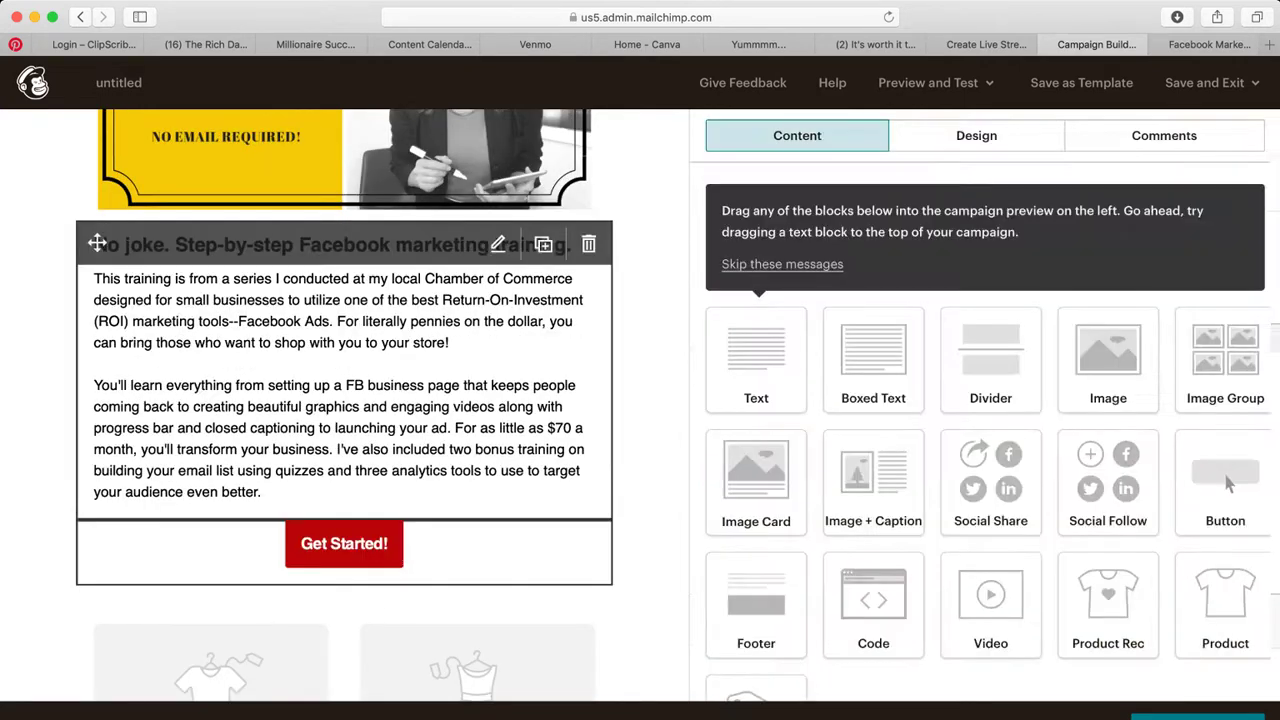
click(498, 243)
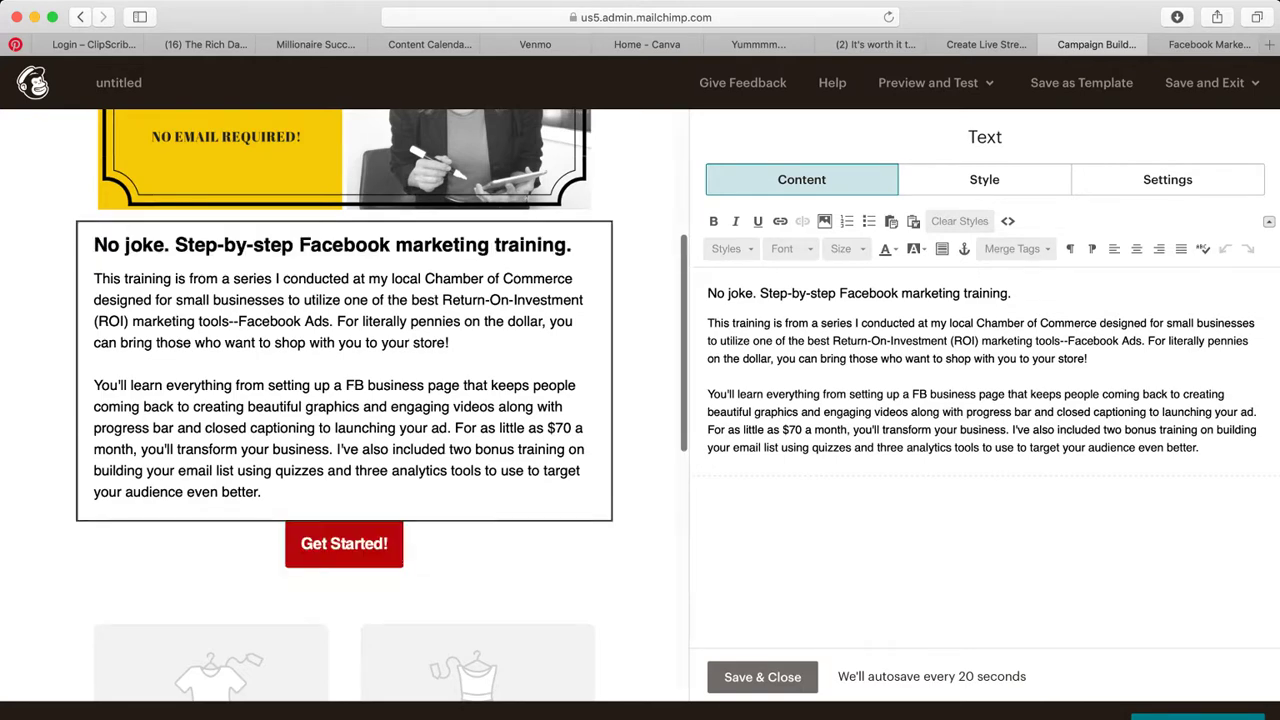
scroll(344, 400, down, 5)
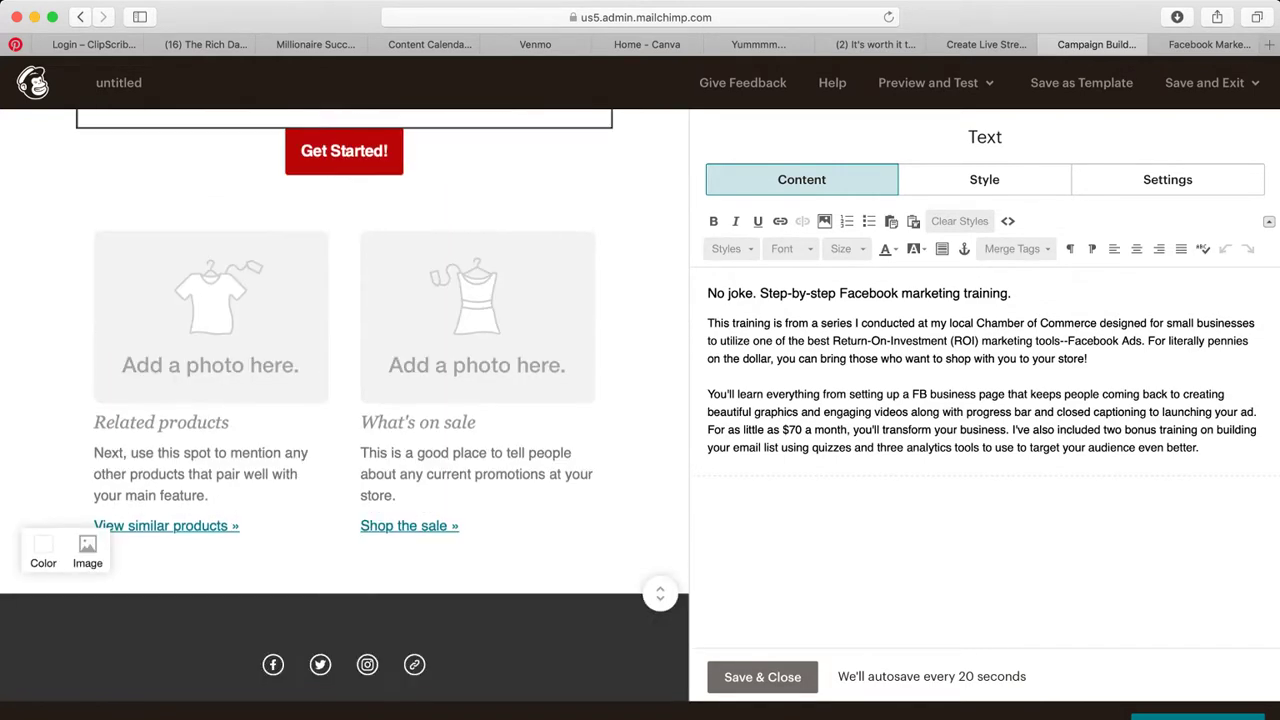
scroll(344, 400, up, 1)
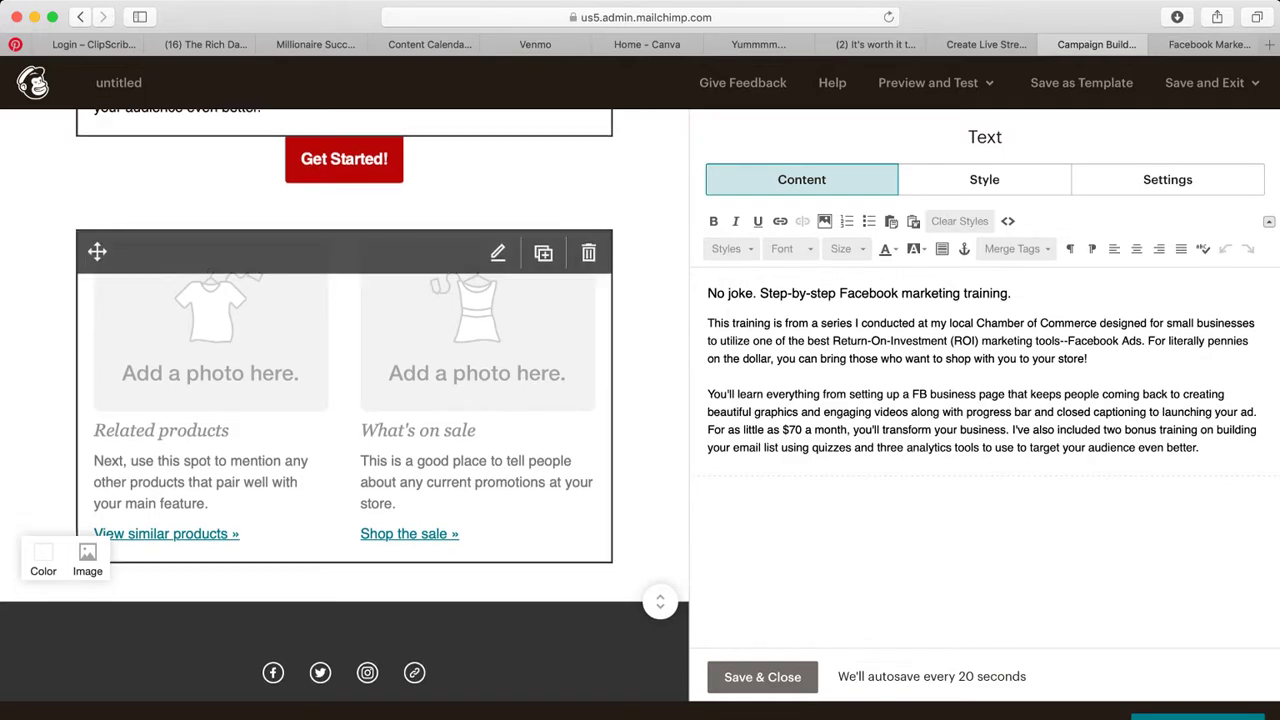
click(588, 252)
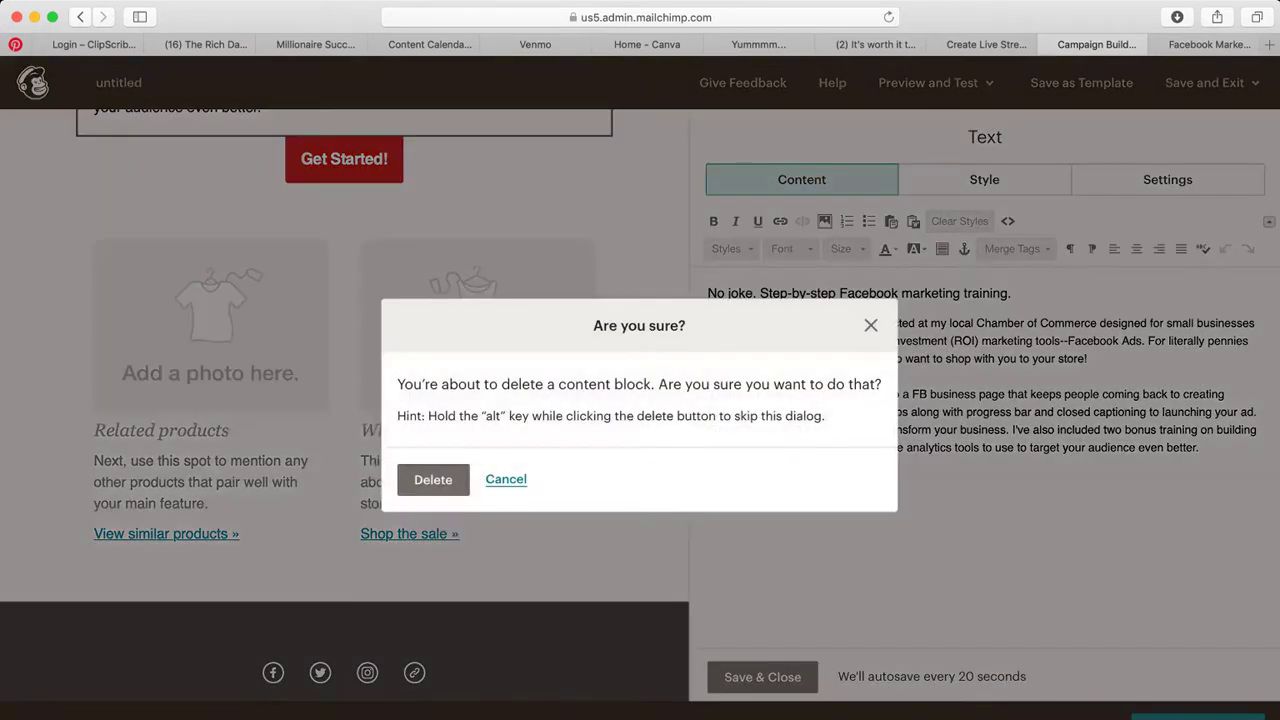
click(505, 479)
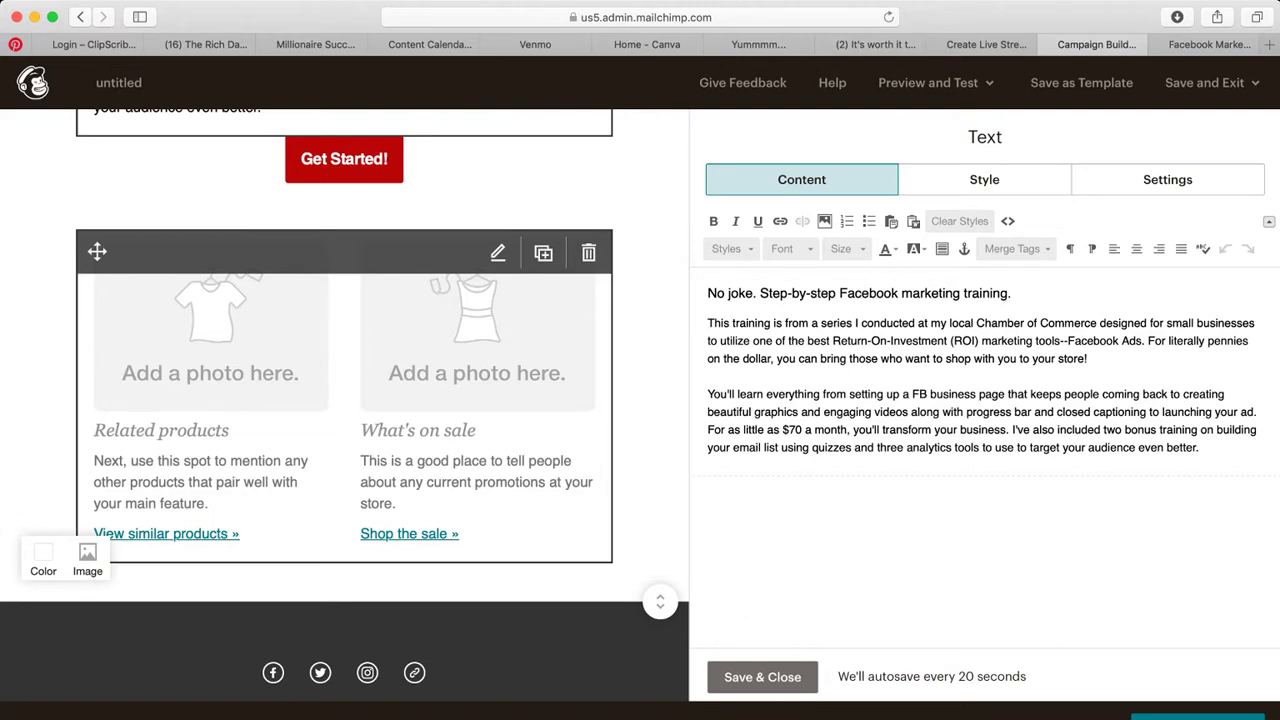
click(588, 253)
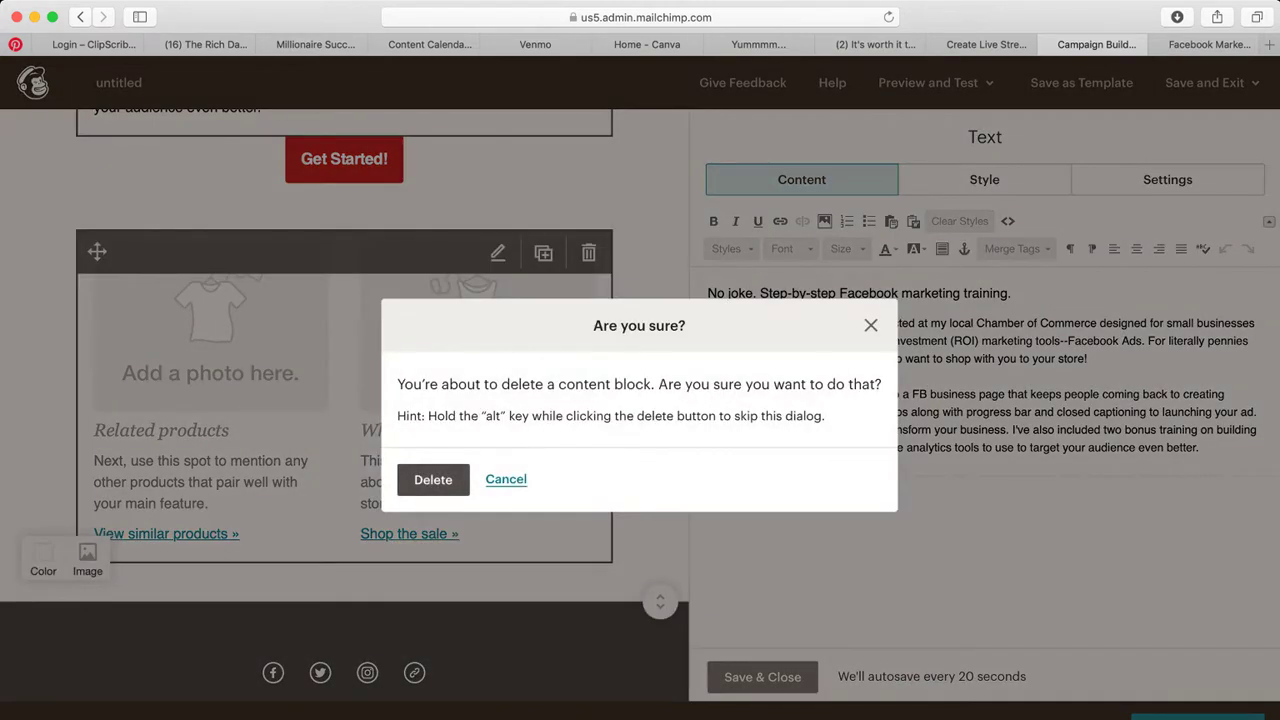
click(434, 480)
click(762, 677)
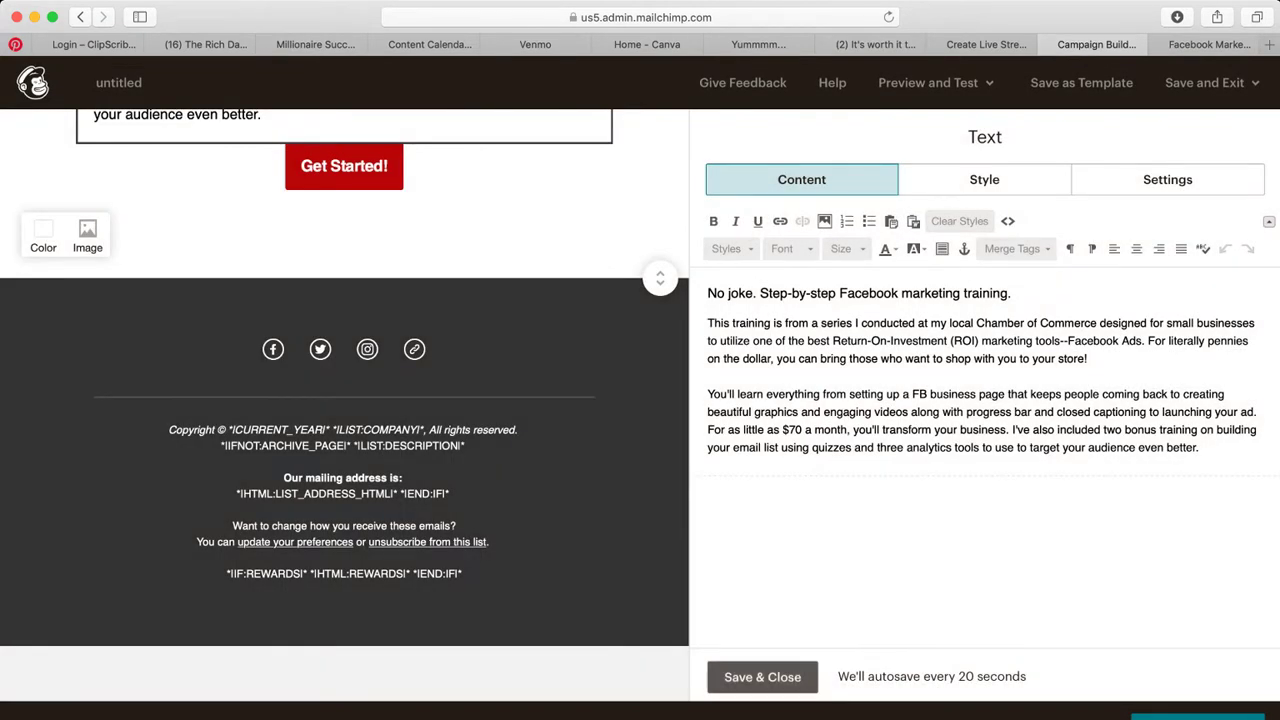
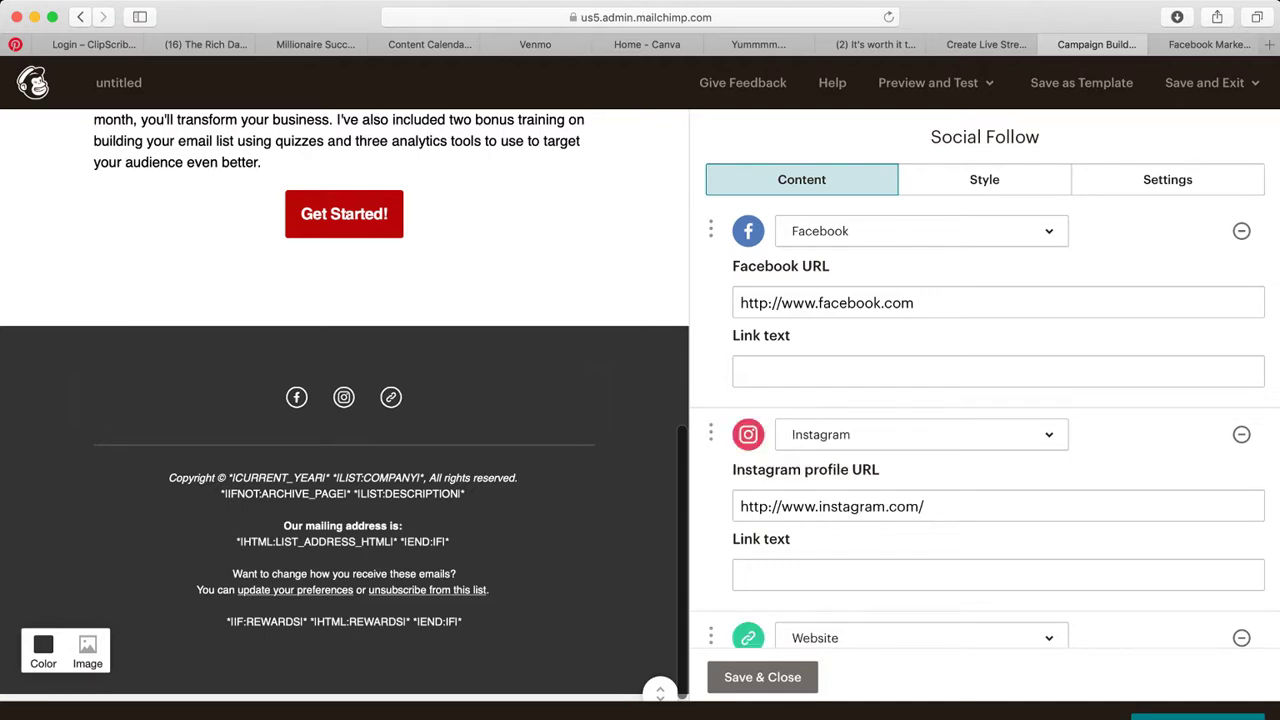
Complete the Facebook URL in the footer's social links with the business page's username and check it against the page on Facebook
click(915, 302)
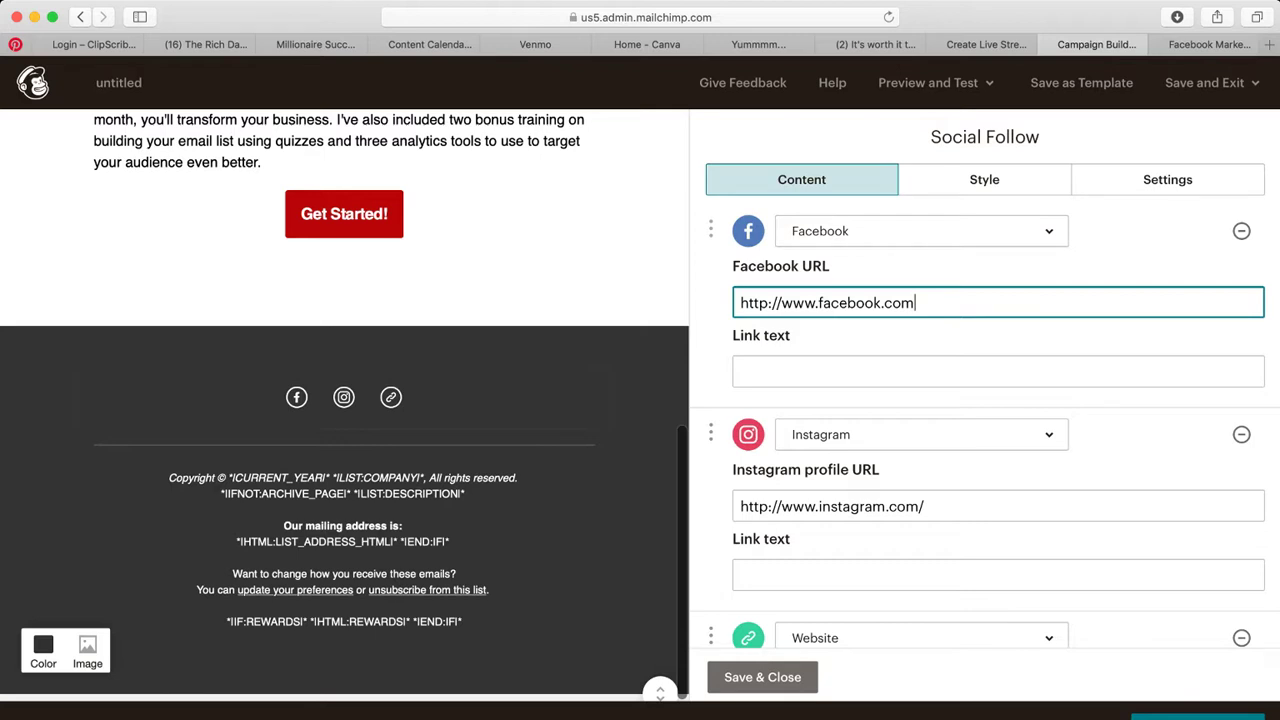
text(/sherriannewilson)
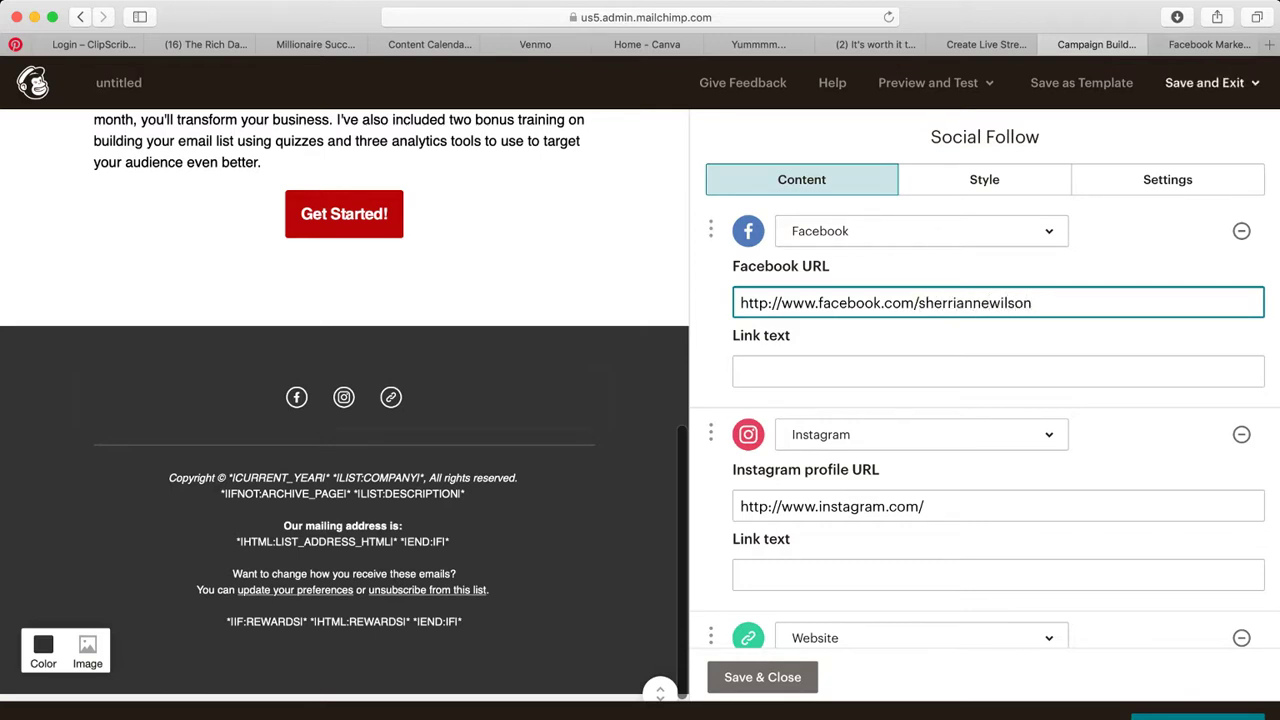
click(1210, 44)
key(super+l)
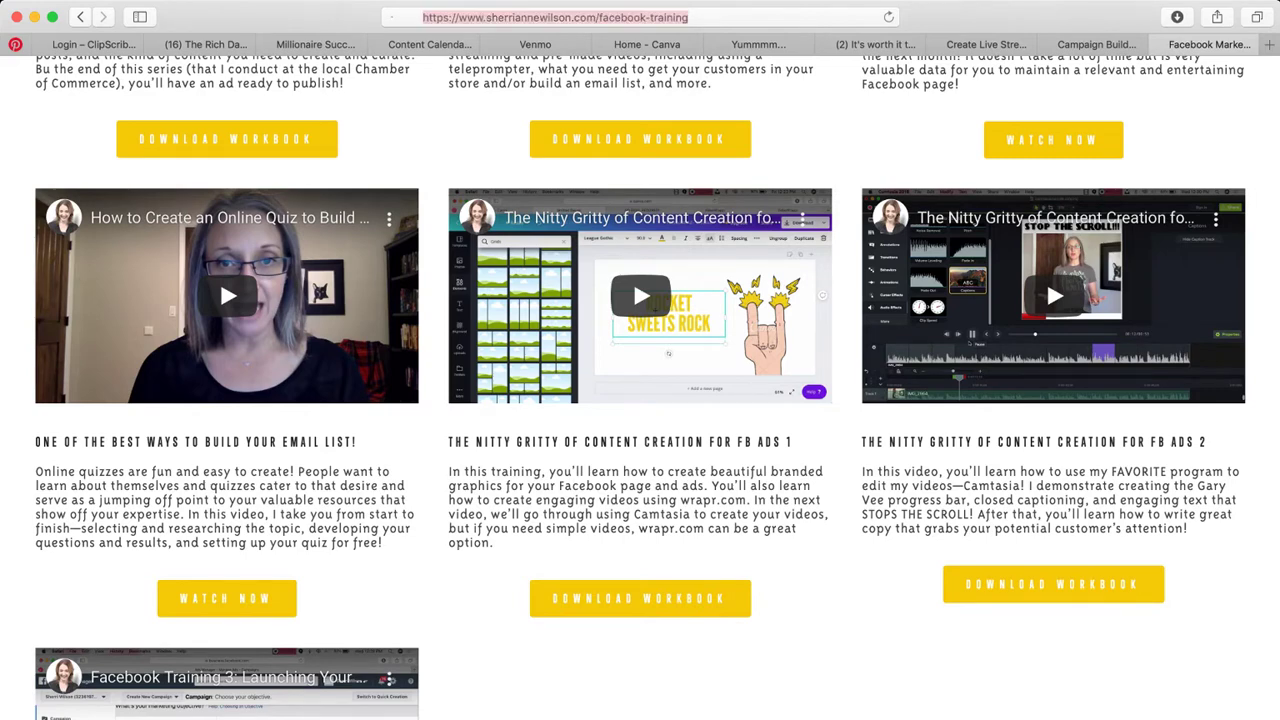
text(facebook)
key(Return)
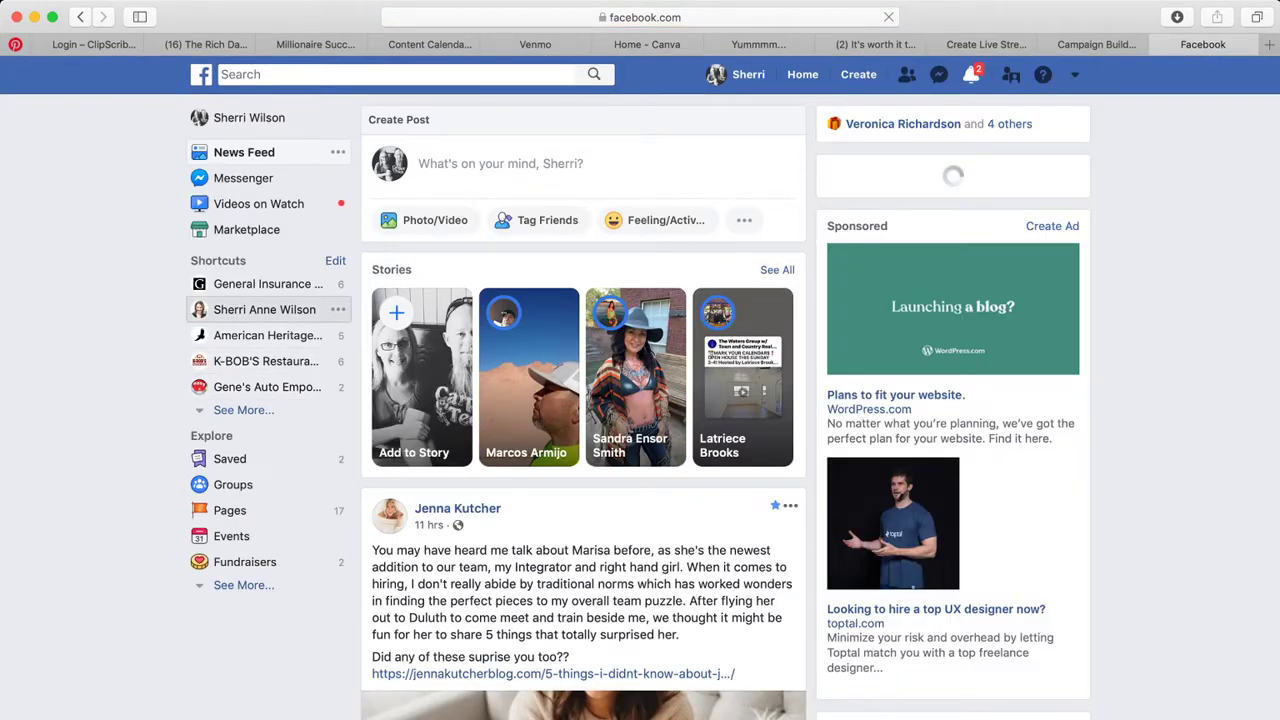
click(264, 309)
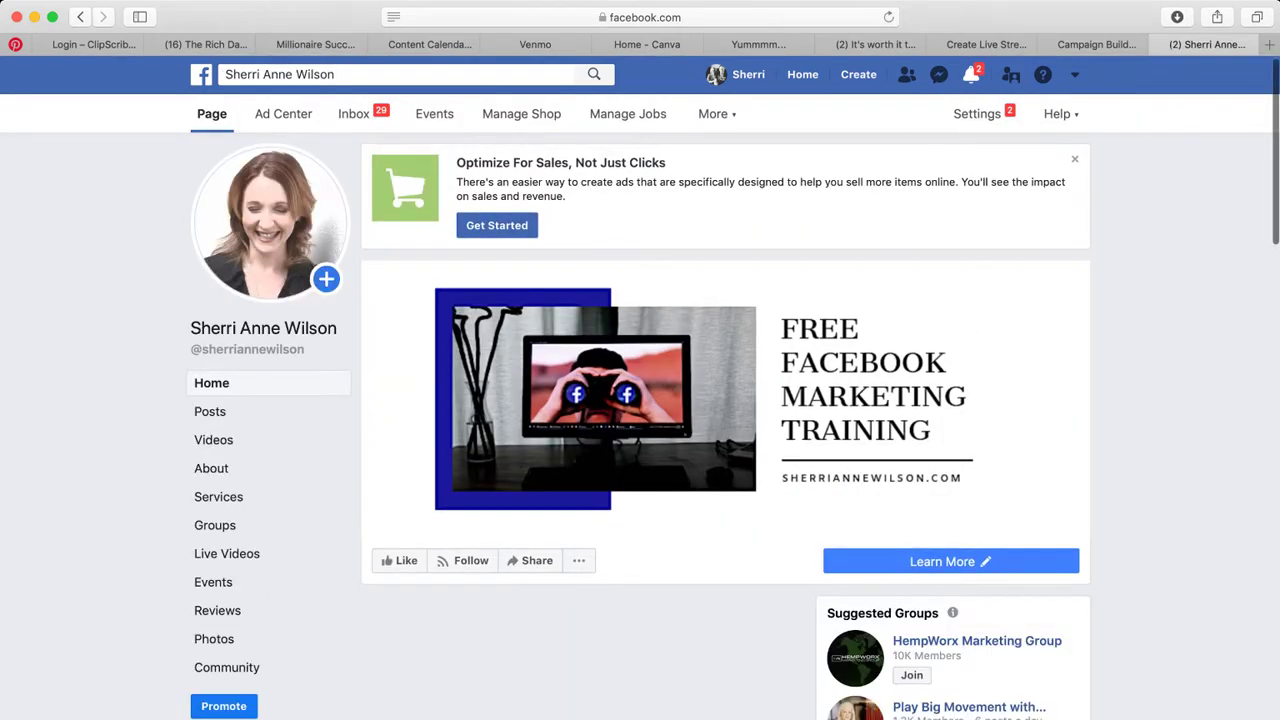
scroll(247, 350, down, 3)
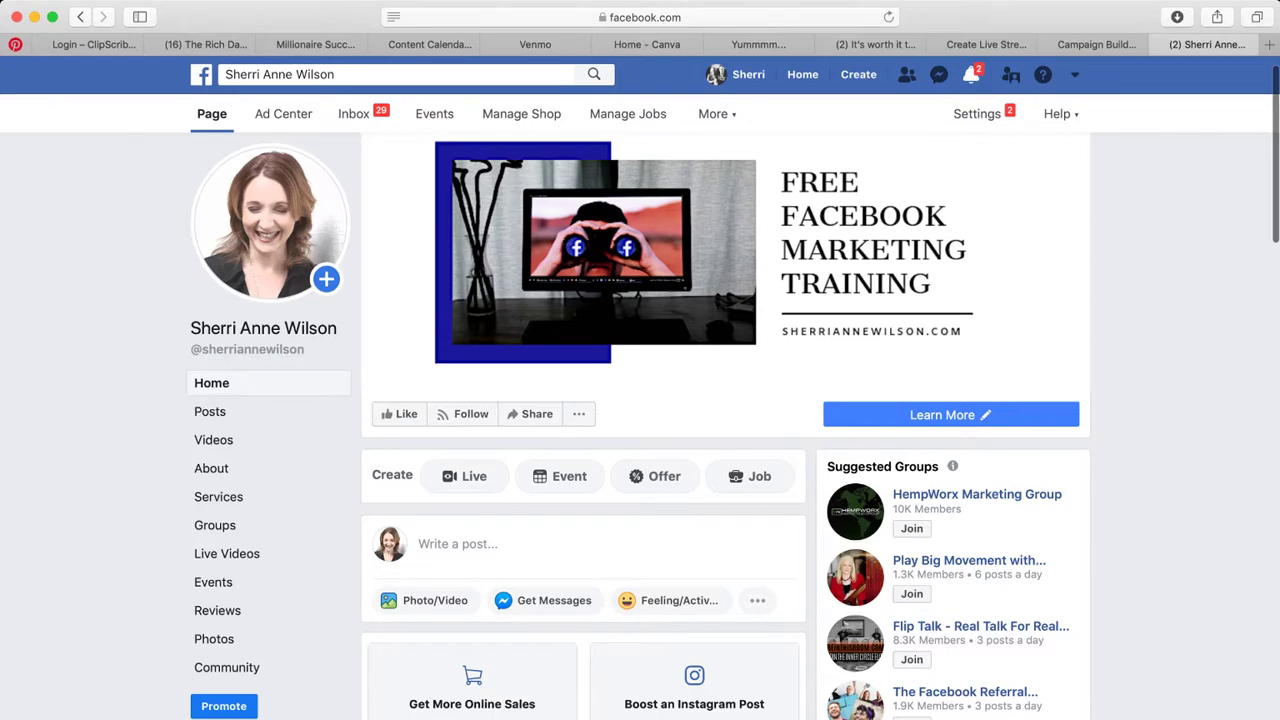
click(1096, 44)
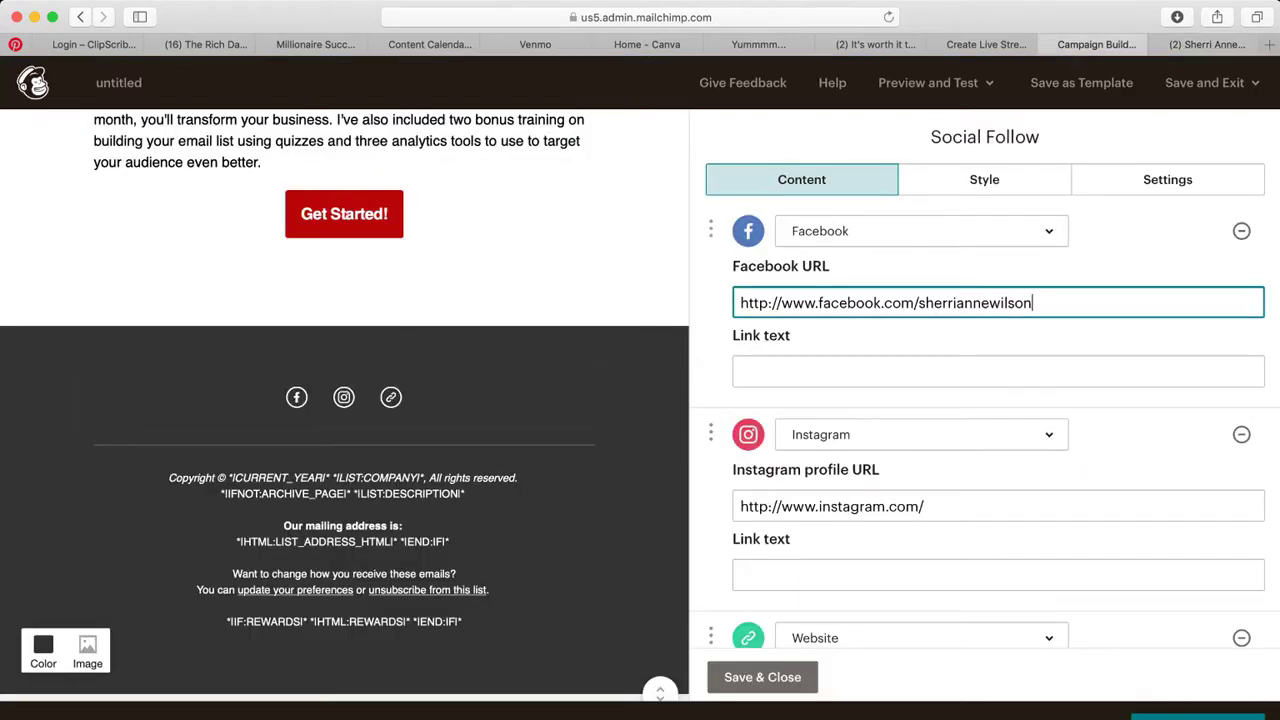
Add the account username to the Instagram profile URL and replace the Website page URL with the business's own site address
click(924, 506)
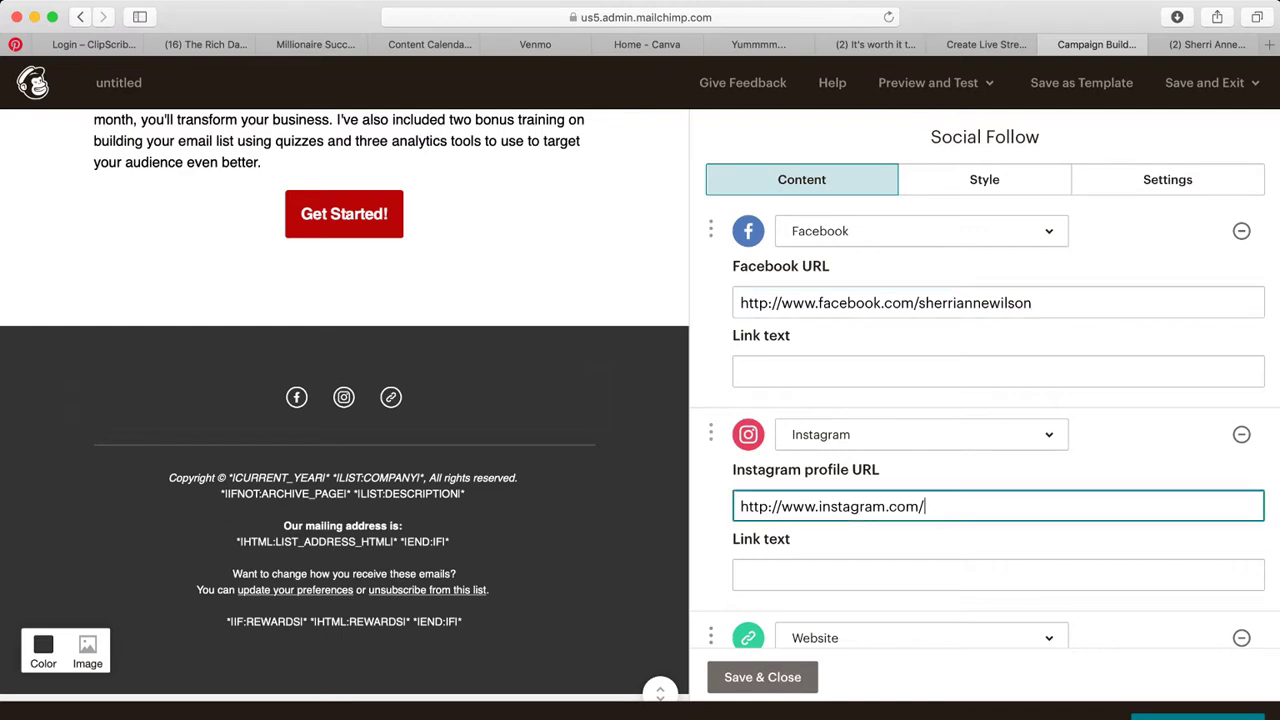
text(sherriannewilson)
scroll(985, 430, down, 4)
drag(890, 519, 600, 498)
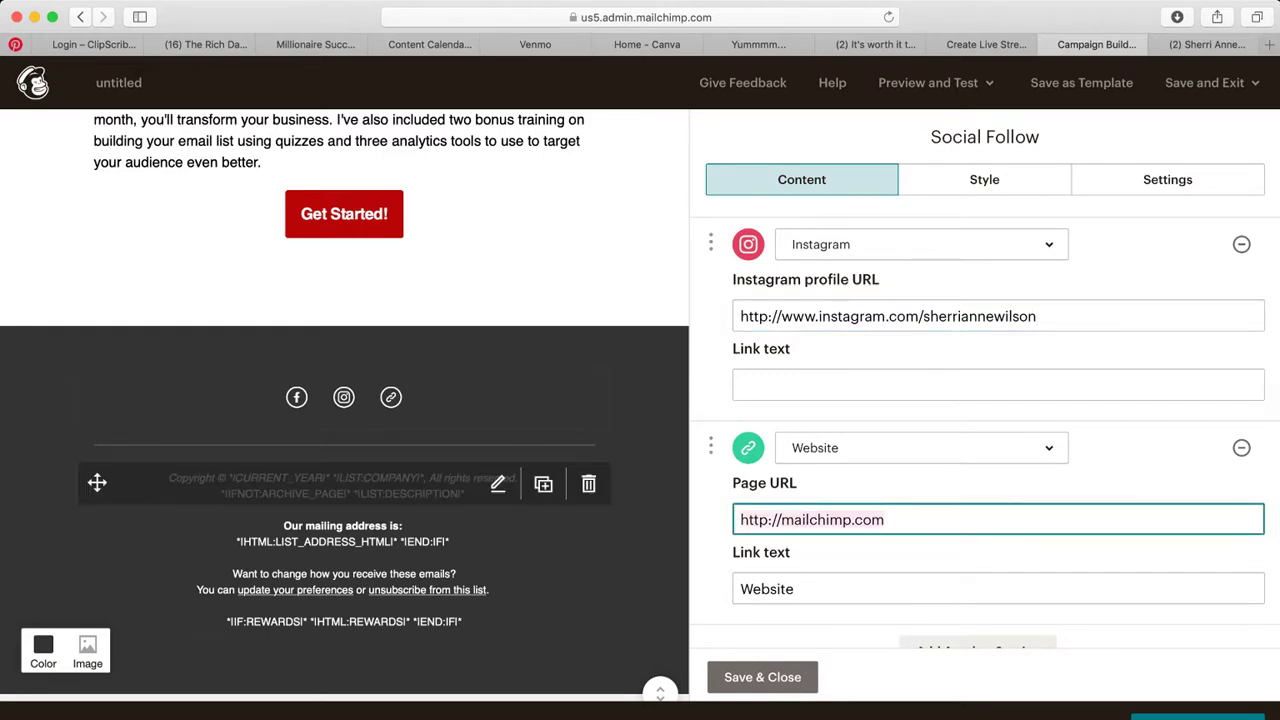
key(Right)
key(BackSpace)
key(BackSpace)
key(BackSpace)
key(BackSpace)
key(BackSpace)
key(BackSpace)
key(BackSpace)
key(BackSpace)
key(BackSpace)
key(BackSpace)
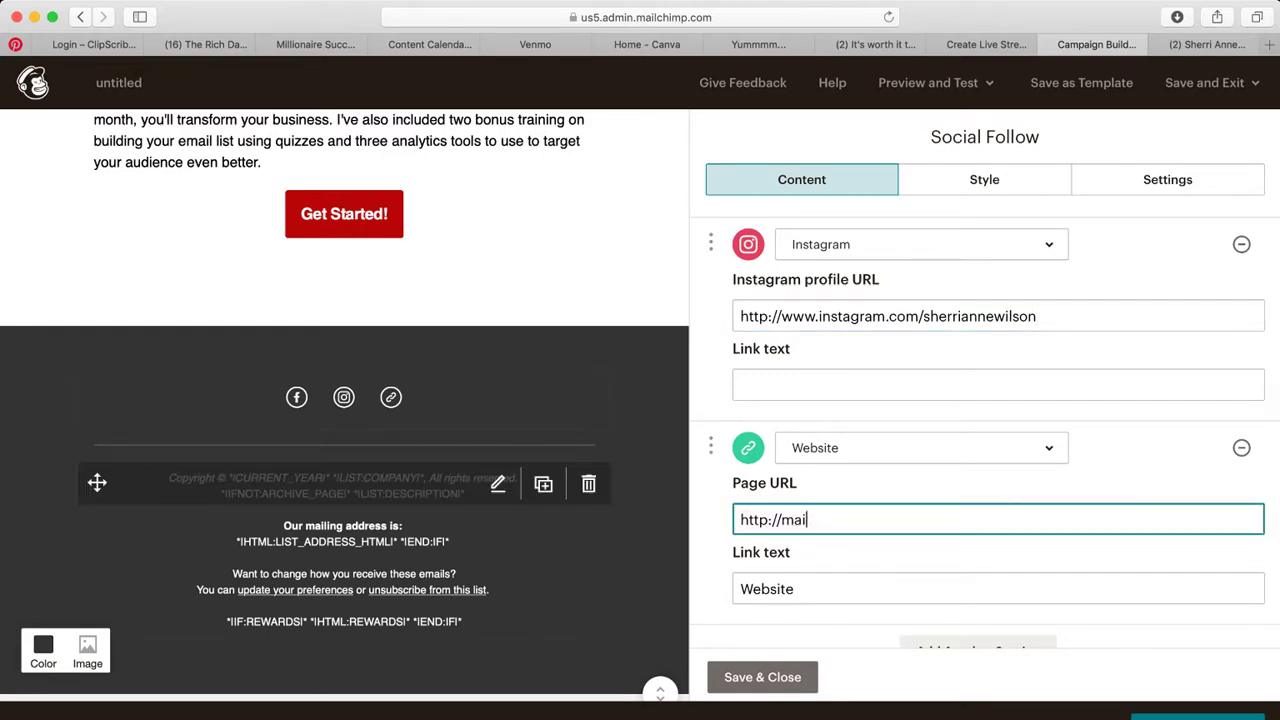
key(BackSpace)
key(BackSpace)
key(BackSpace)
text(www.sherriannewilson.c)
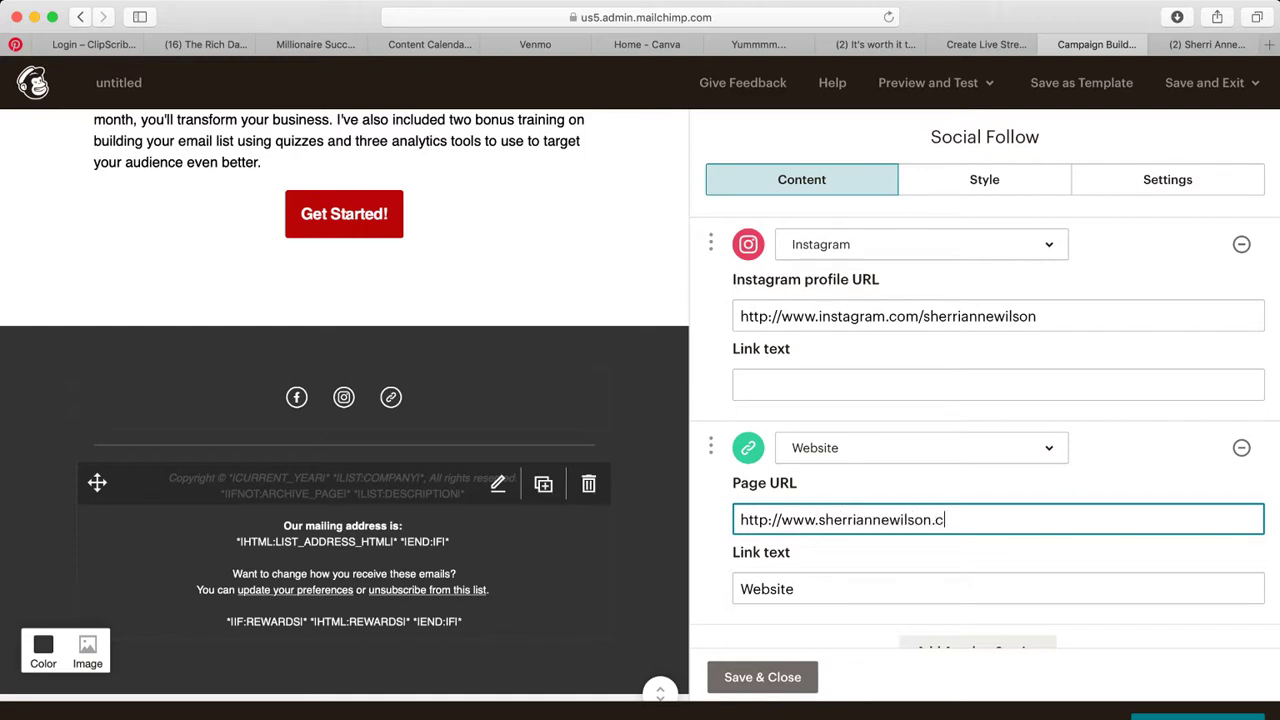
text(om)
Add an Email service to the social links, look through the other available services, and save the Social Follow block
scroll(985, 420, down, 2)
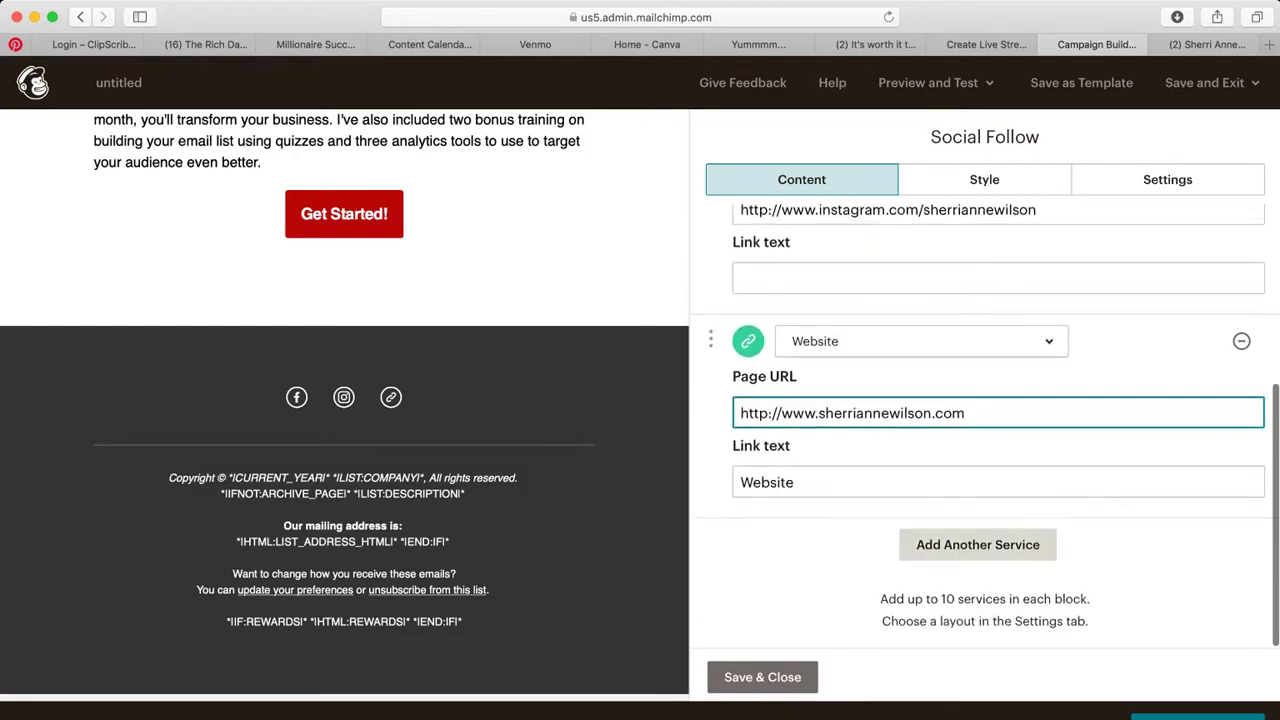
click(977, 544)
scroll(977, 544, down, 3)
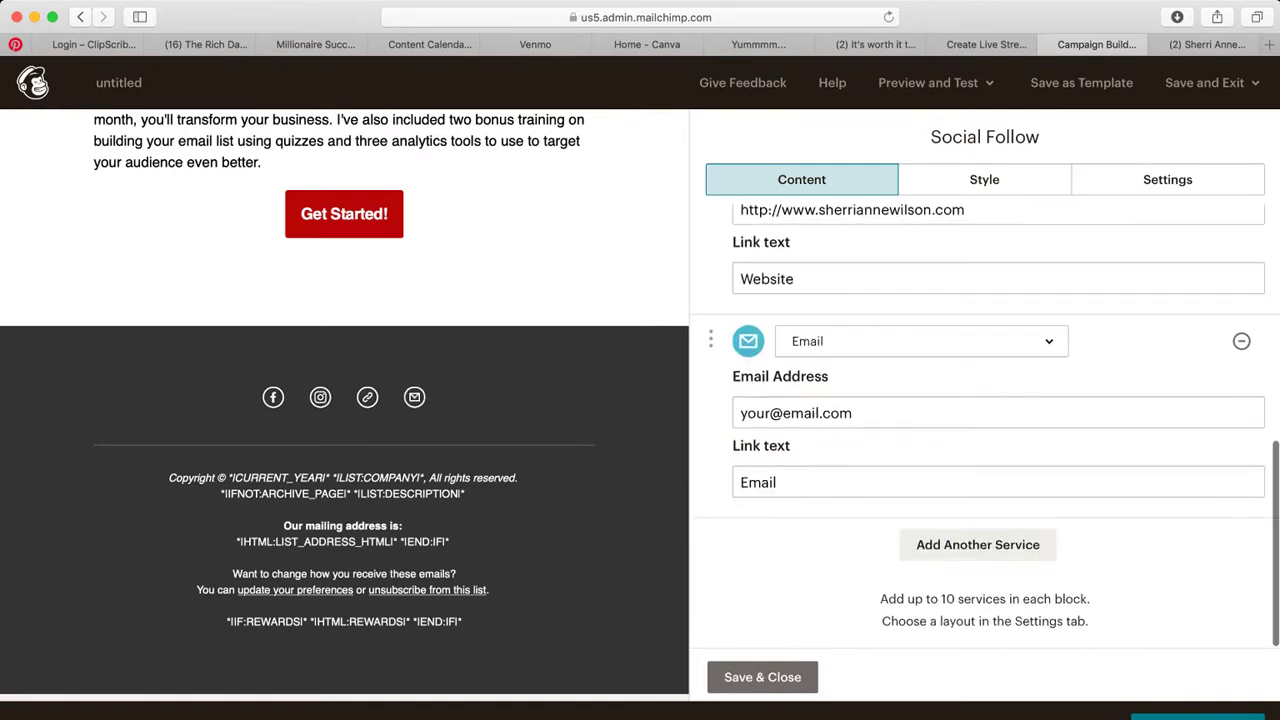
click(921, 341)
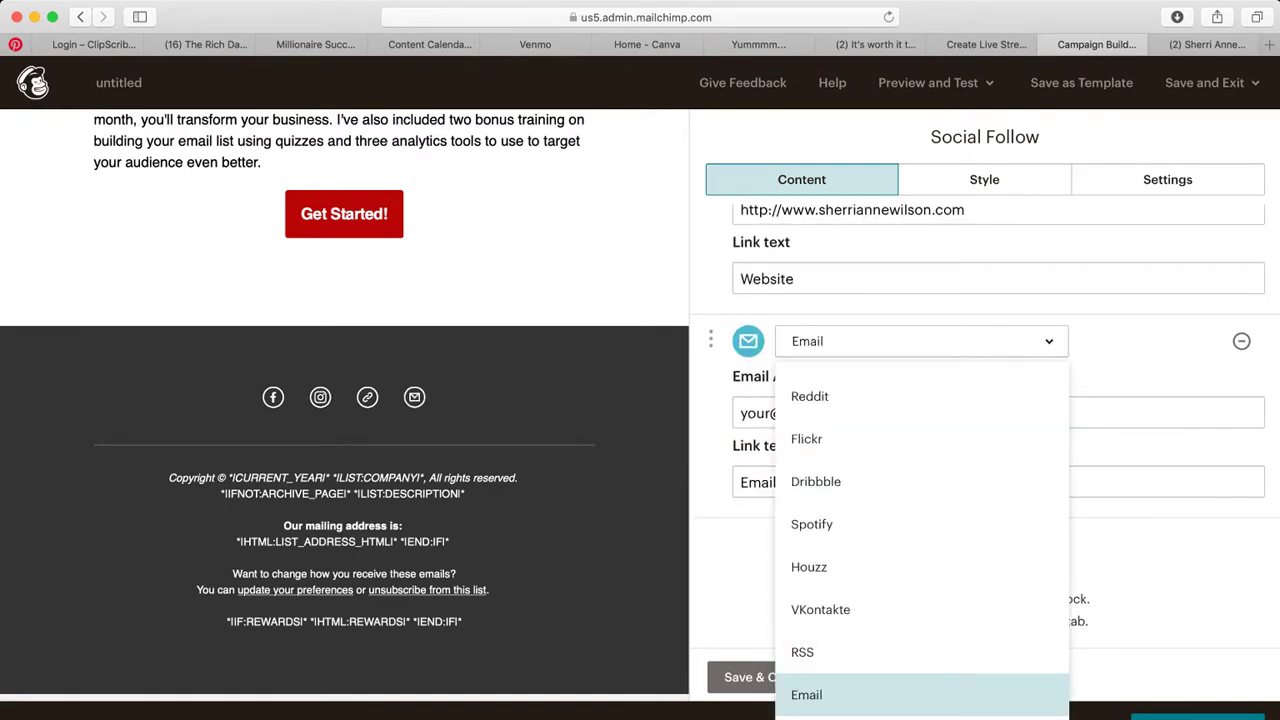
scroll(920, 580, up, 3)
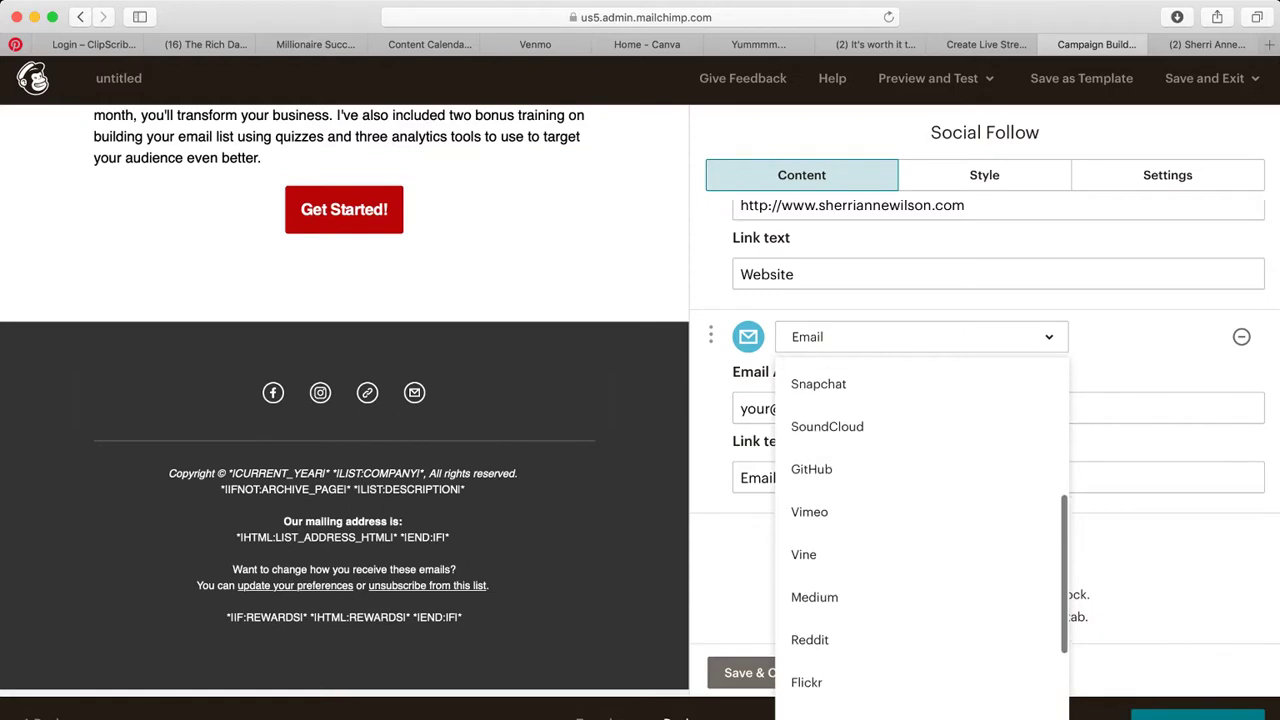
scroll(920, 463, up, 5)
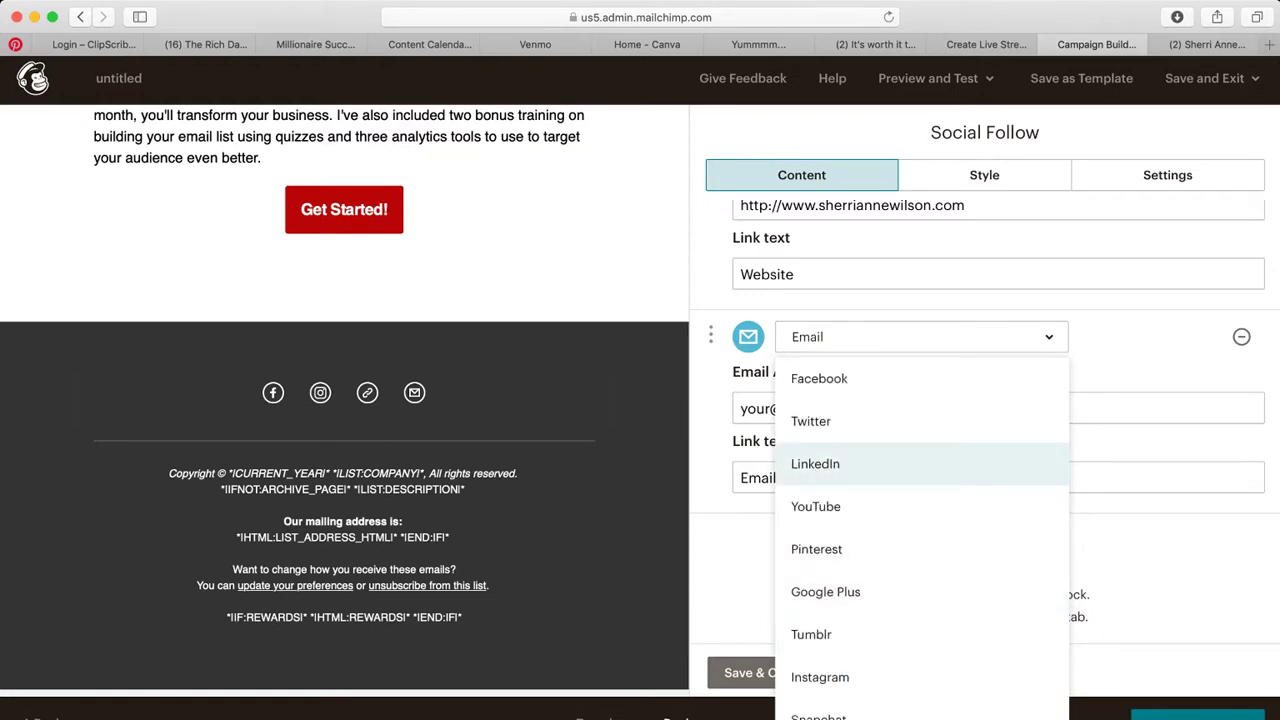
key(Escape)
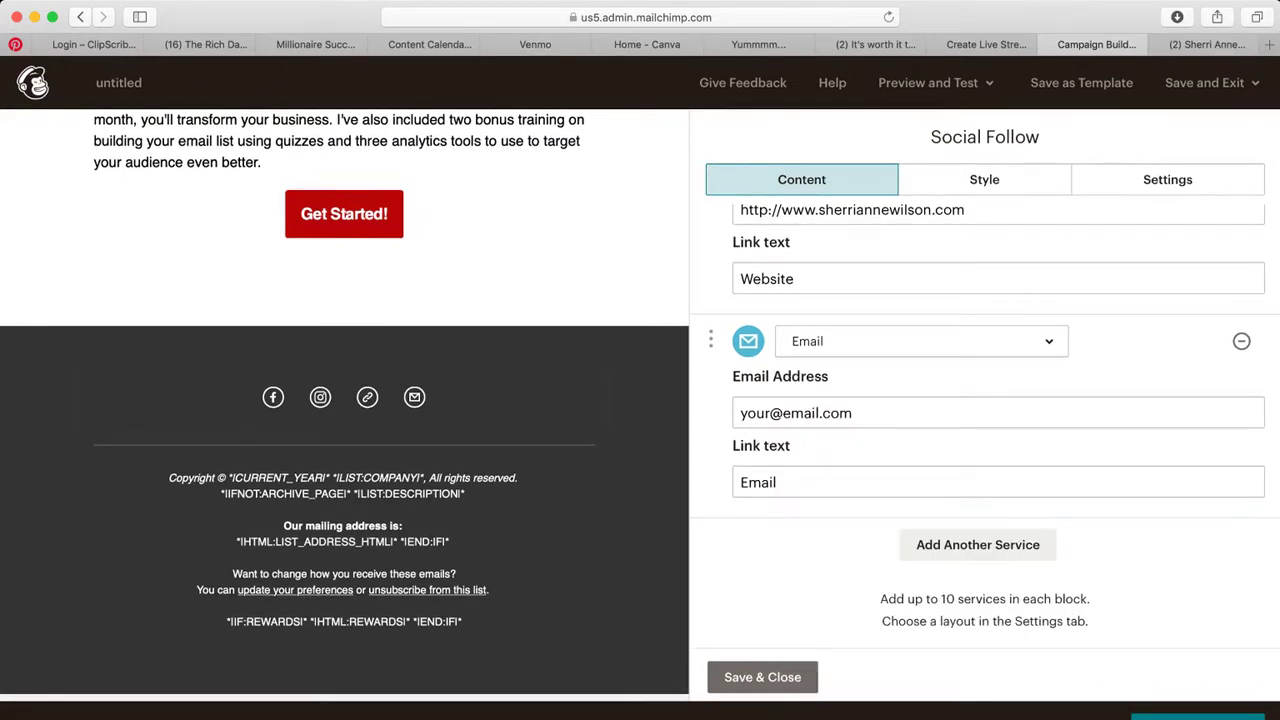
click(762, 677)
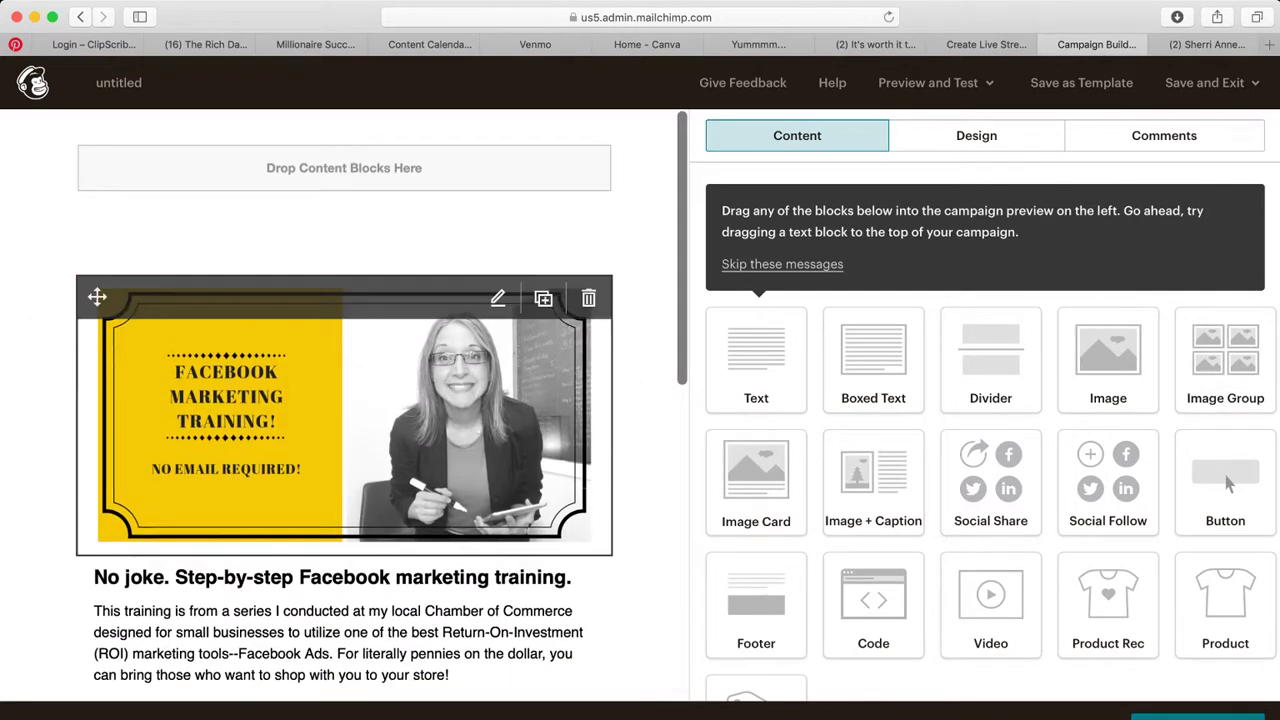
Add a Video content block directly below the Get Started! button
scroll(344, 405, down, 2)
scroll(1108, 400, down, 2)
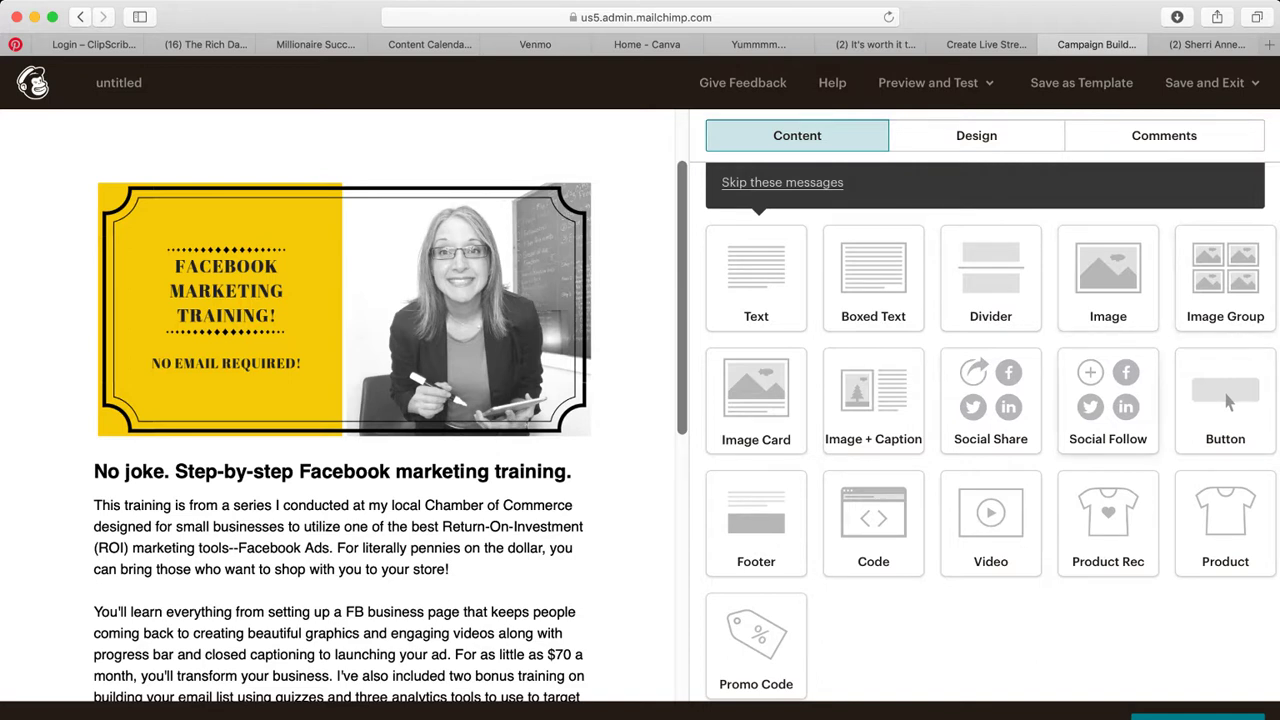
scroll(1108, 400, down, 2)
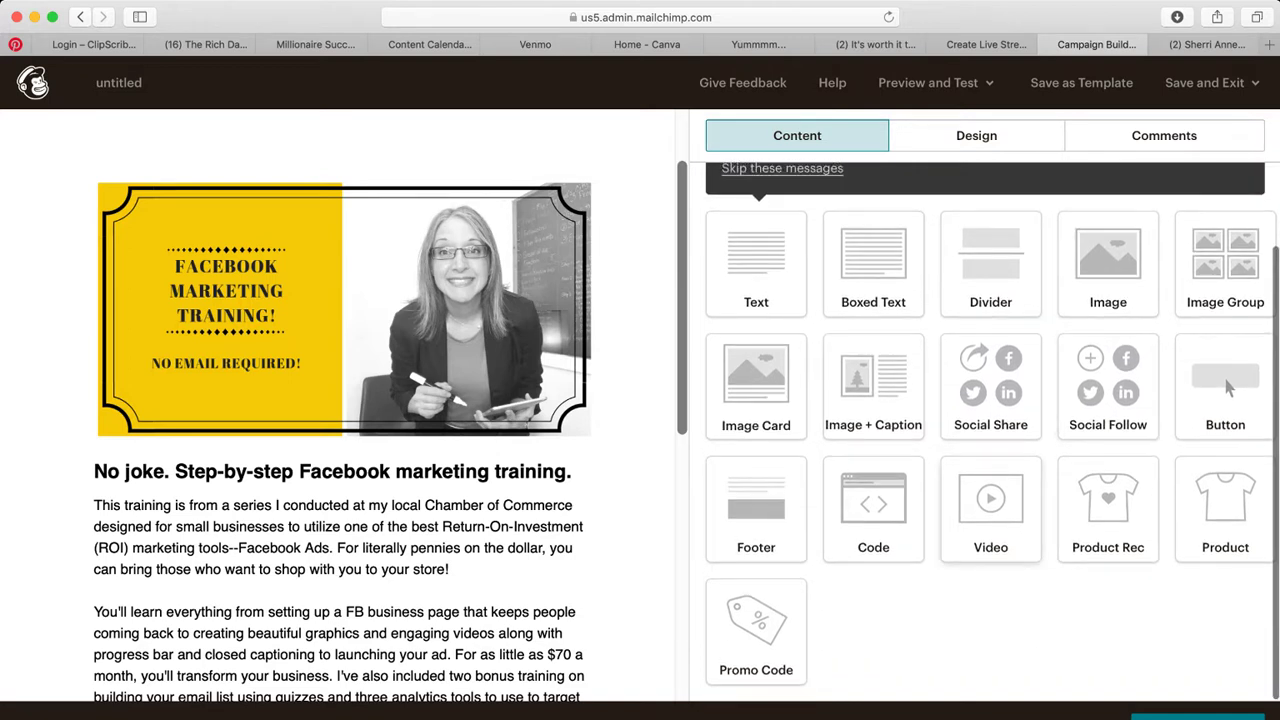
drag(990, 508, 434, 615)
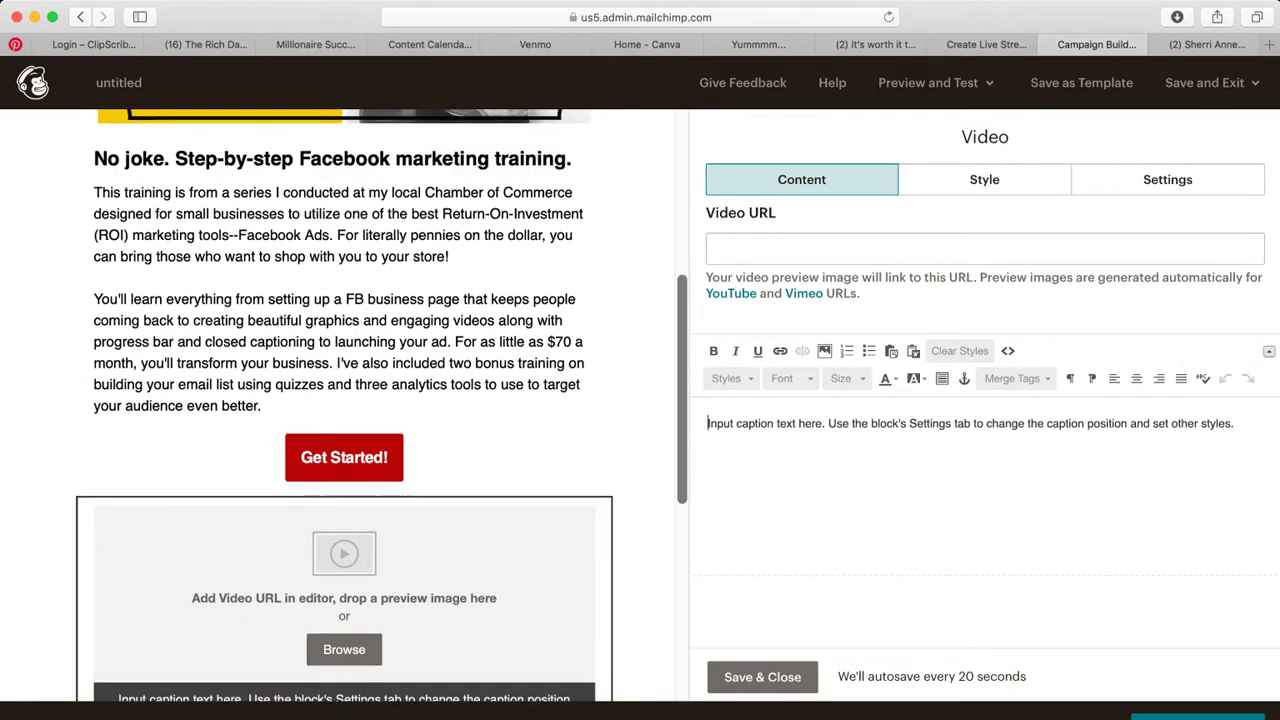
Go to the business's own website and open the training video "Fast 45: The Nitty Gritty of Facebook Ads Part 1" on YouTube
click(1207, 44)
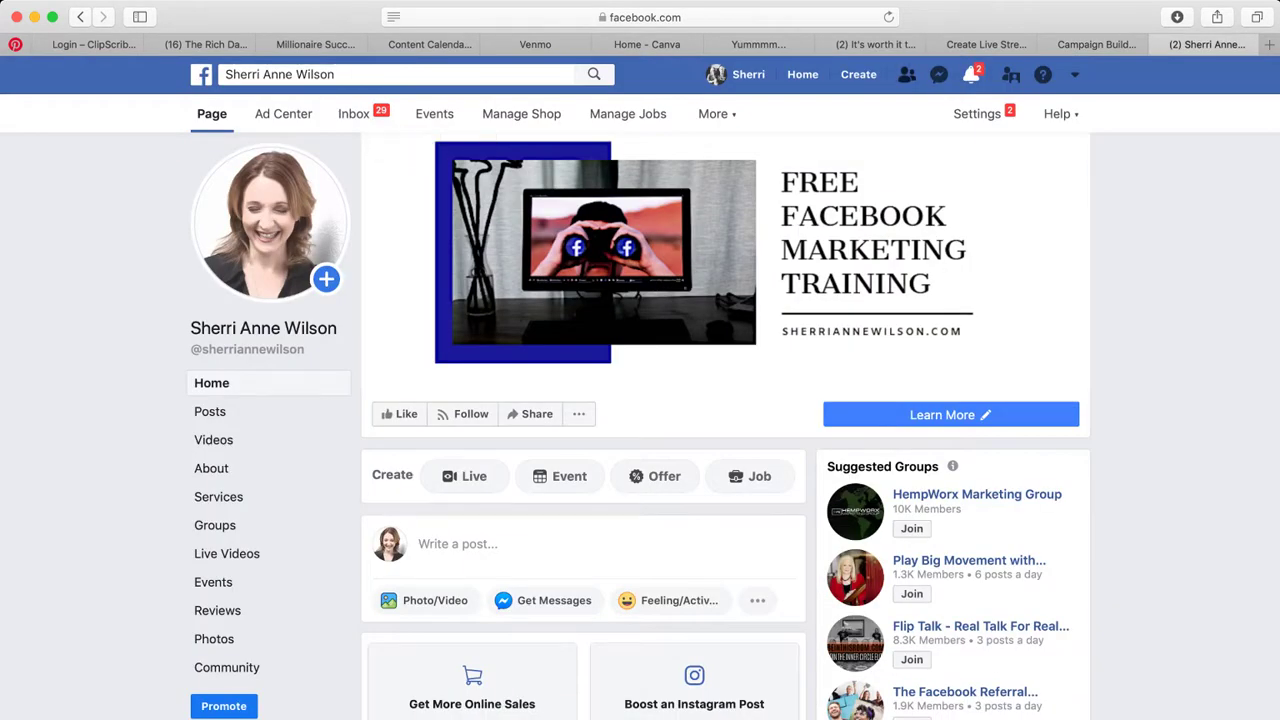
click(417, 17)
text(y)
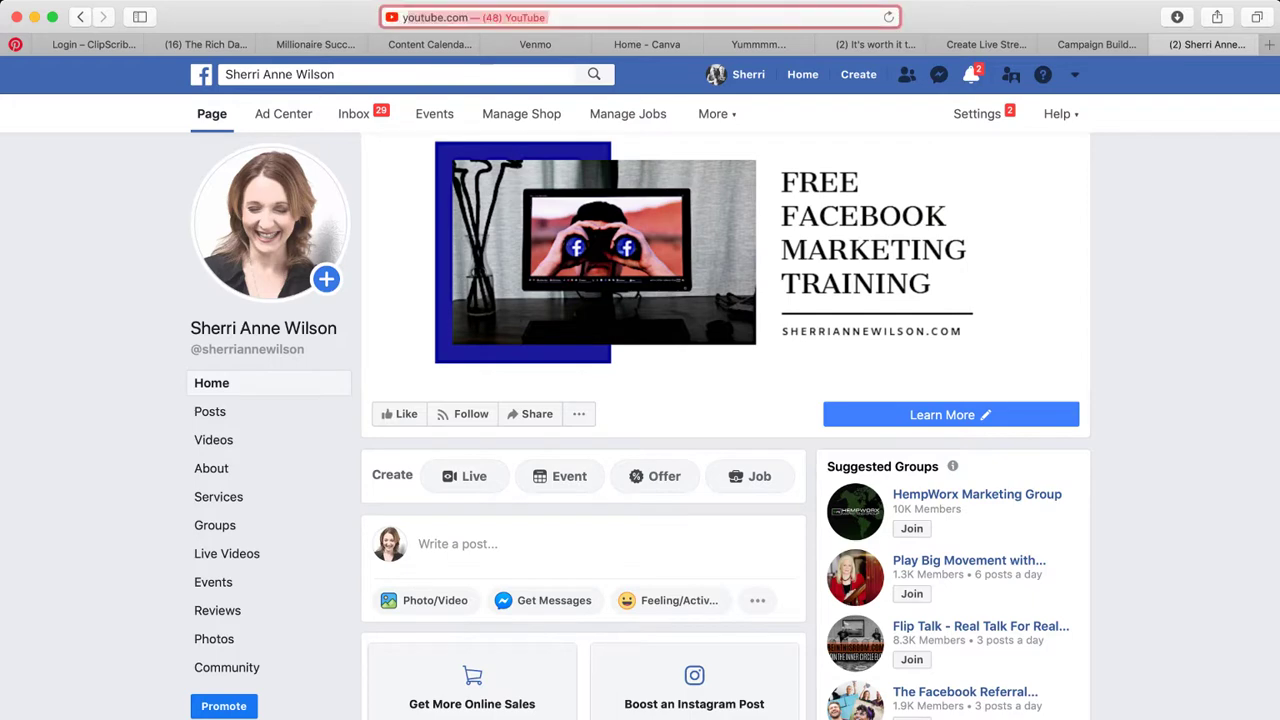
key(BackSpace)
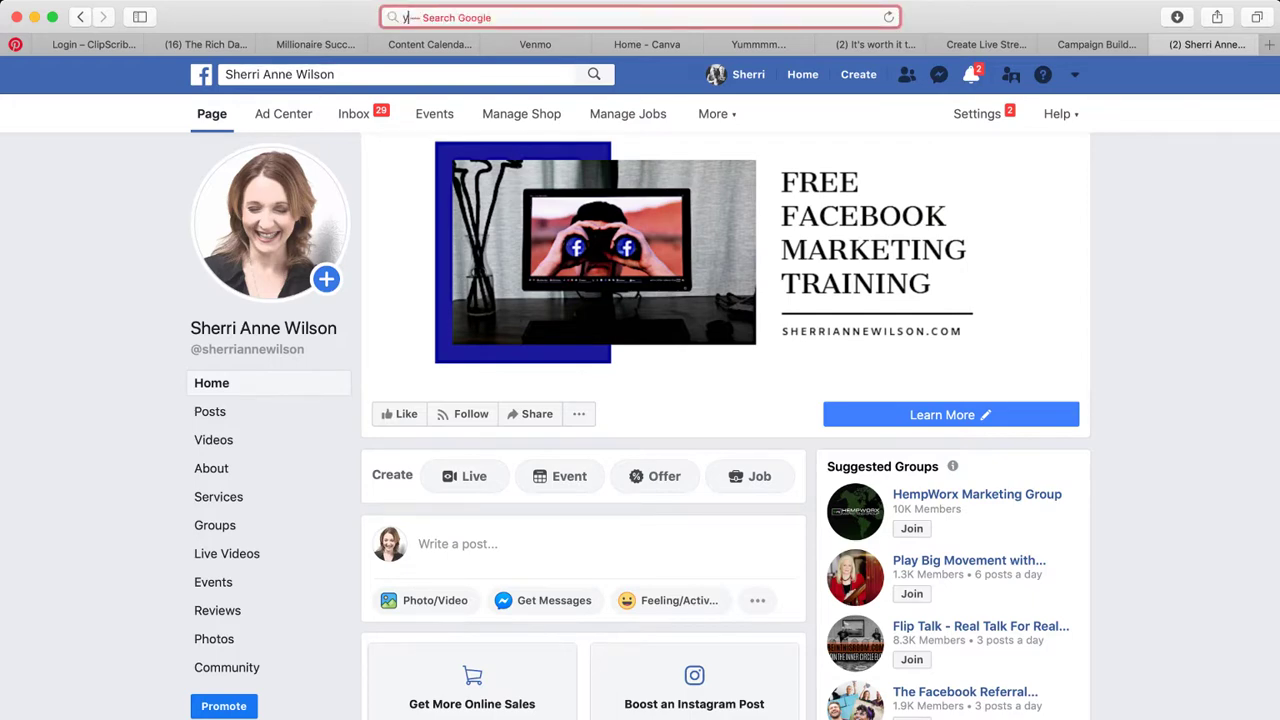
key(BackSpace)
text(sherriannewilson.com)
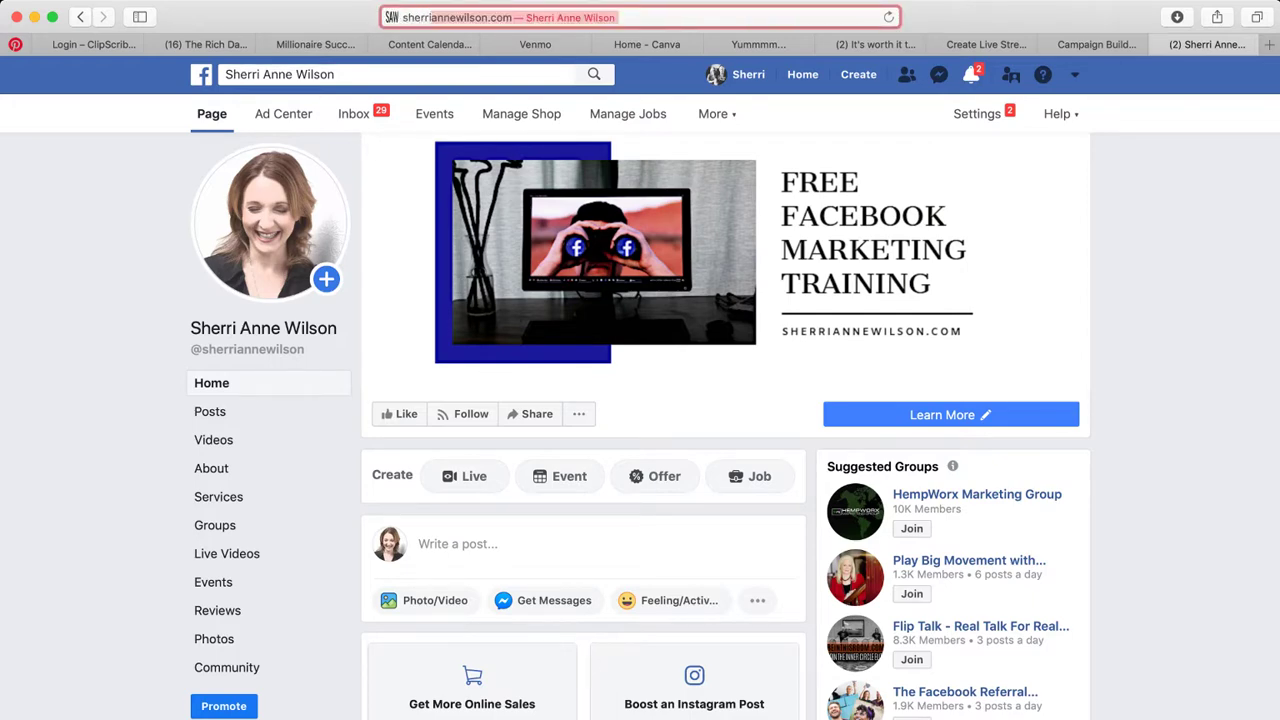
key(Return)
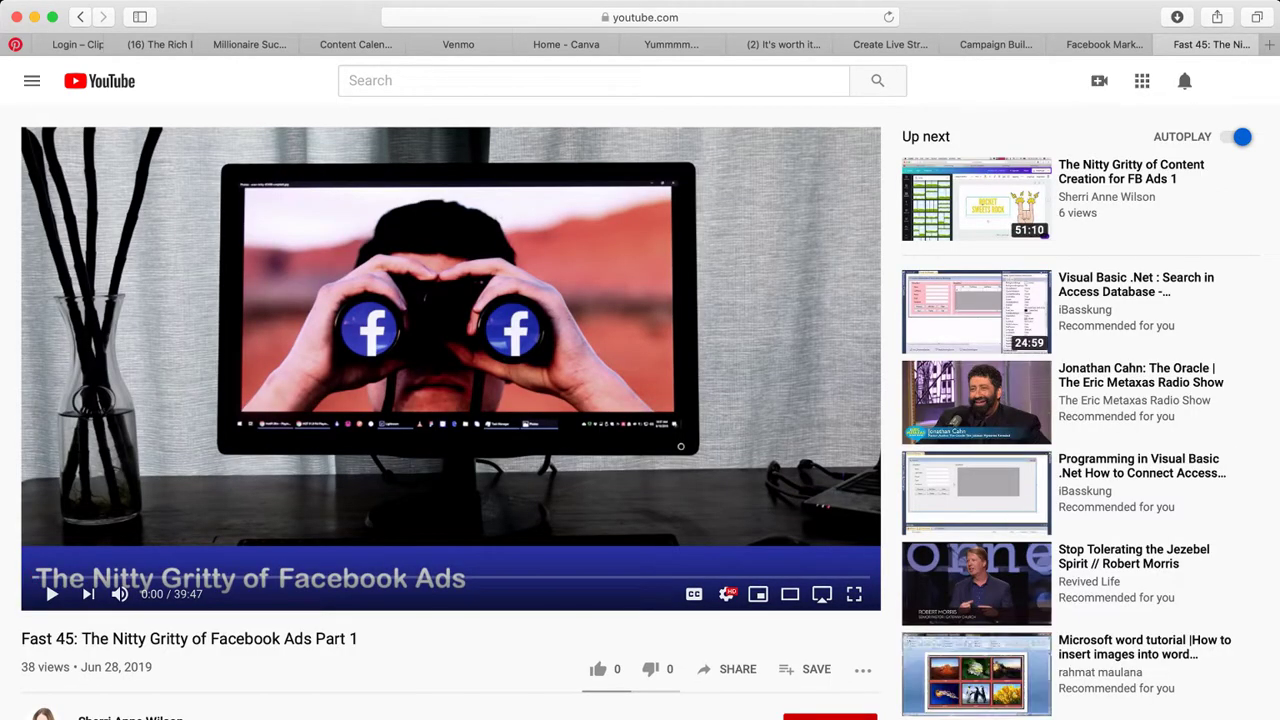
click(726, 669)
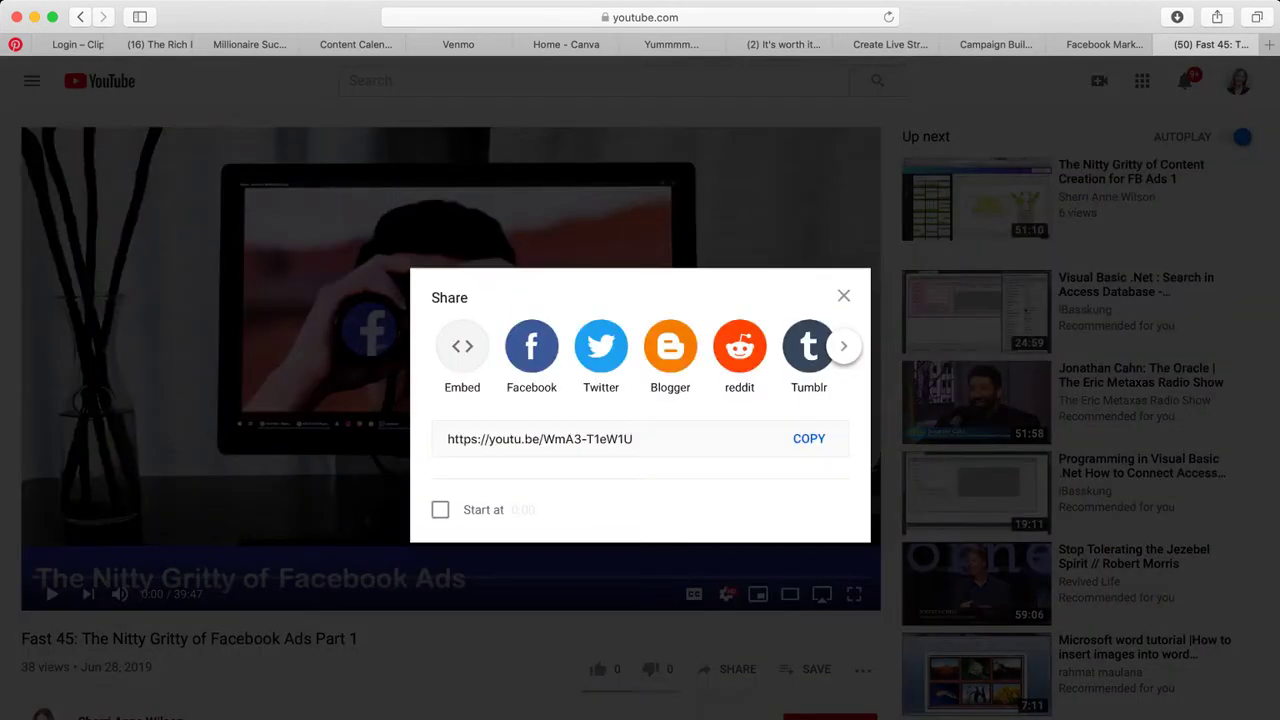
click(809, 438)
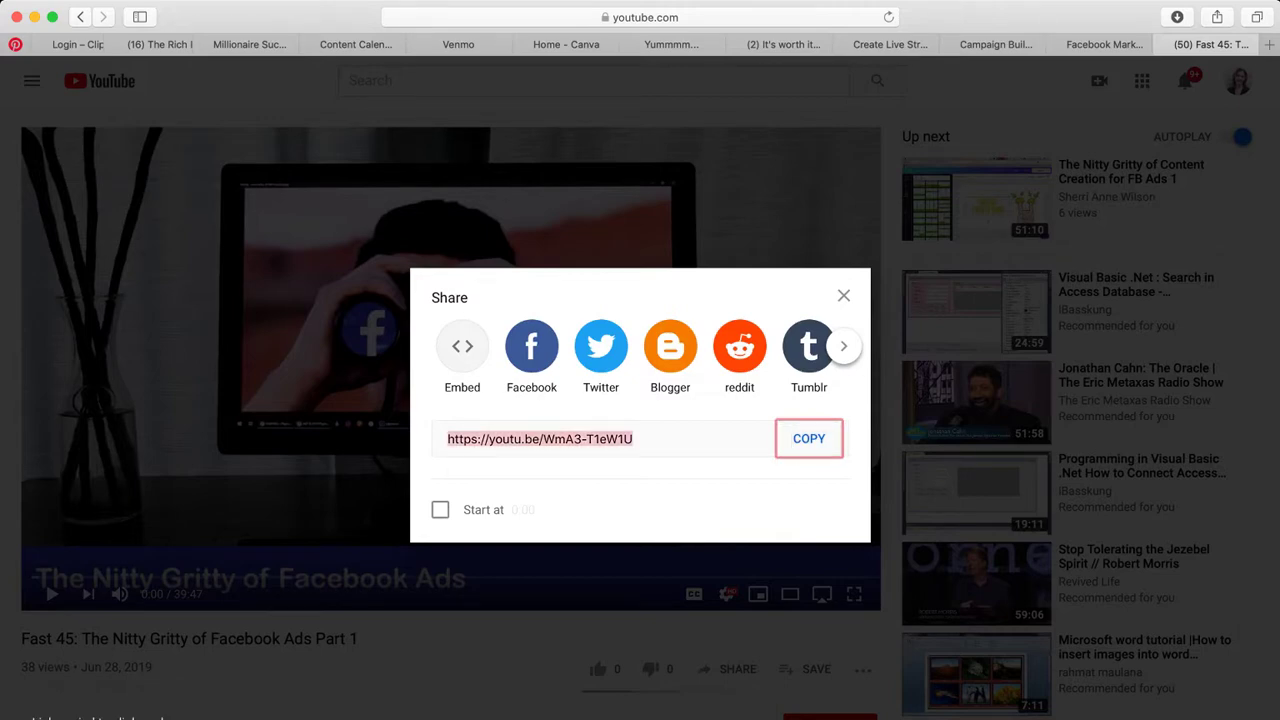
click(996, 44)
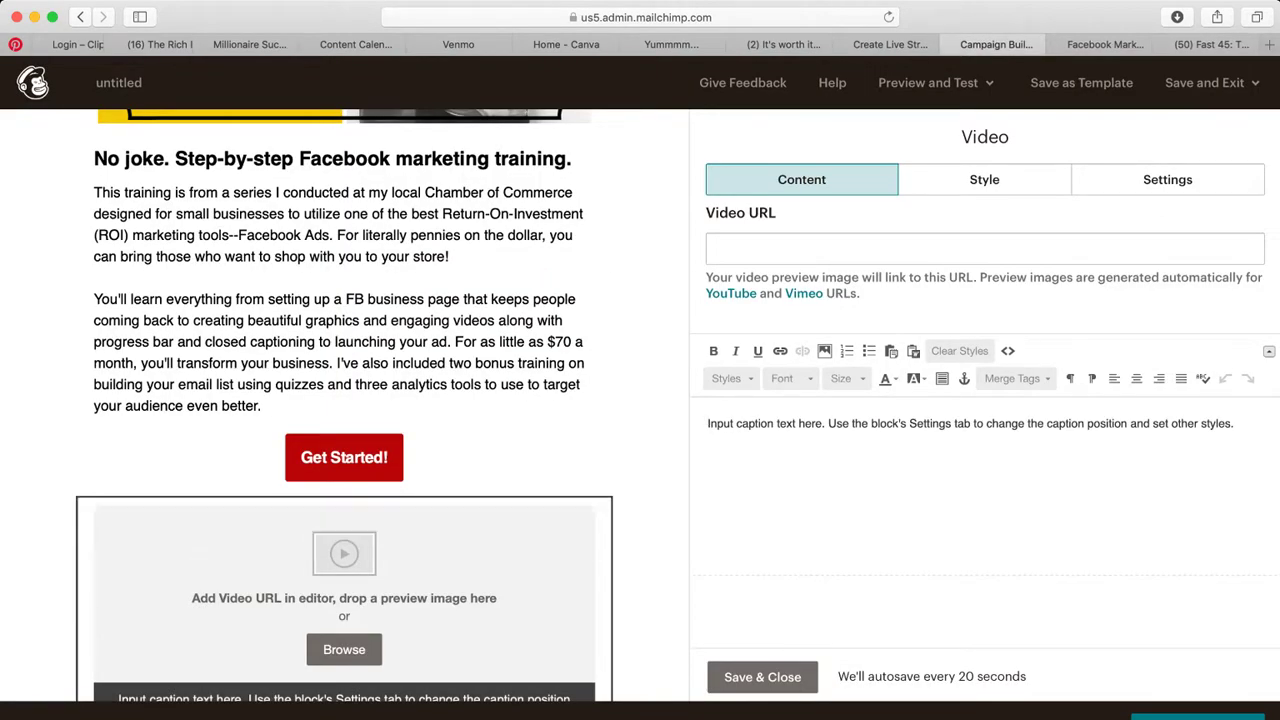
click(714, 248)
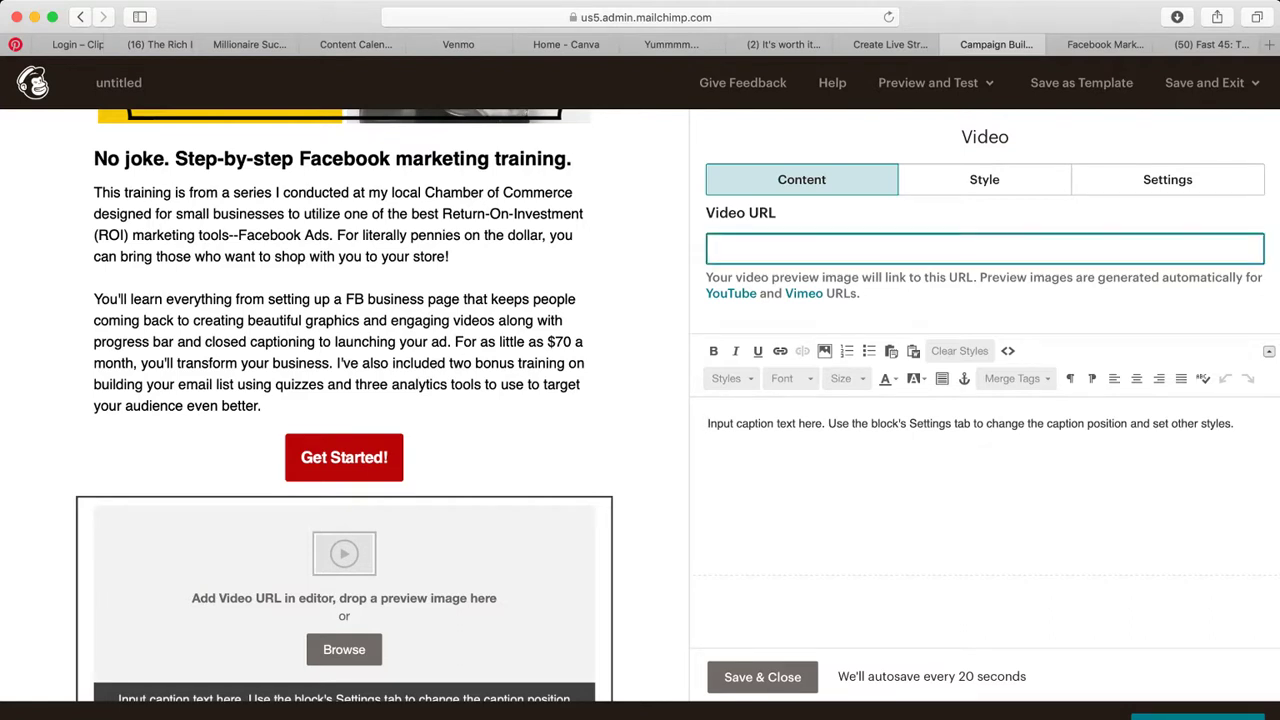
key(super+v)
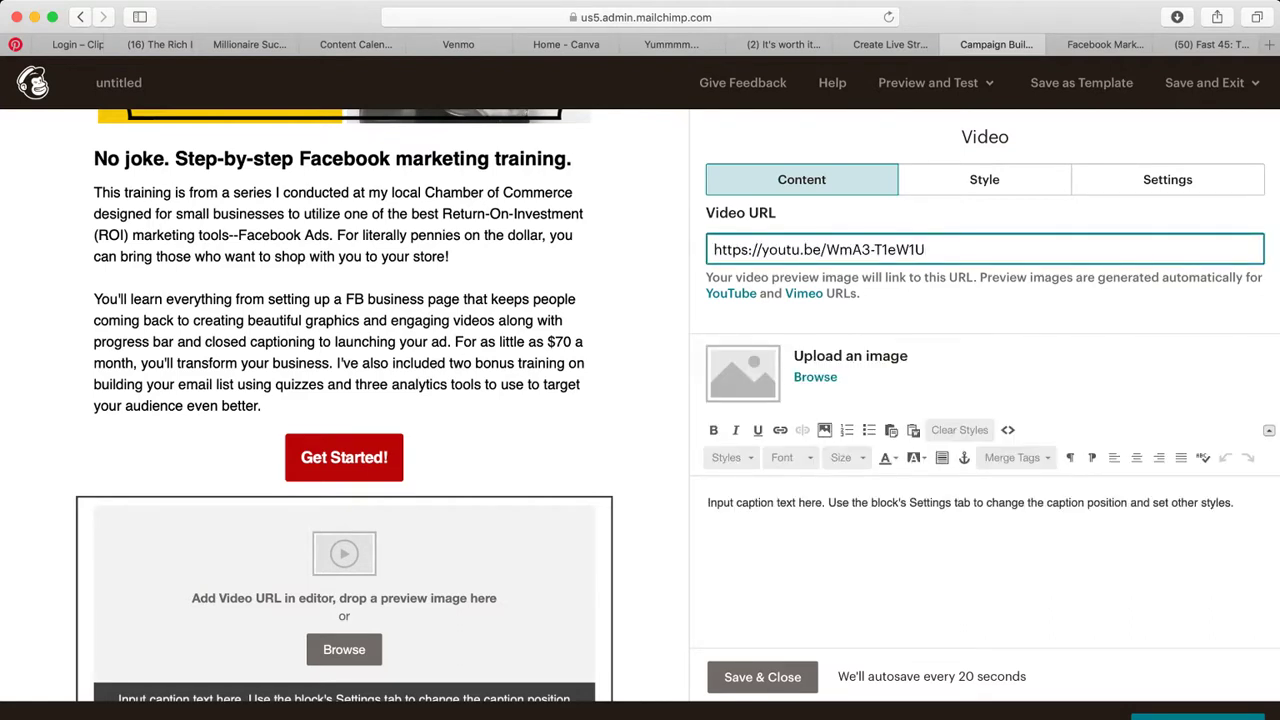
Replace the video block's placeholder caption with "Click here to get started!" and save the block
click(1233, 502)
key(super+a)
text(Clic)
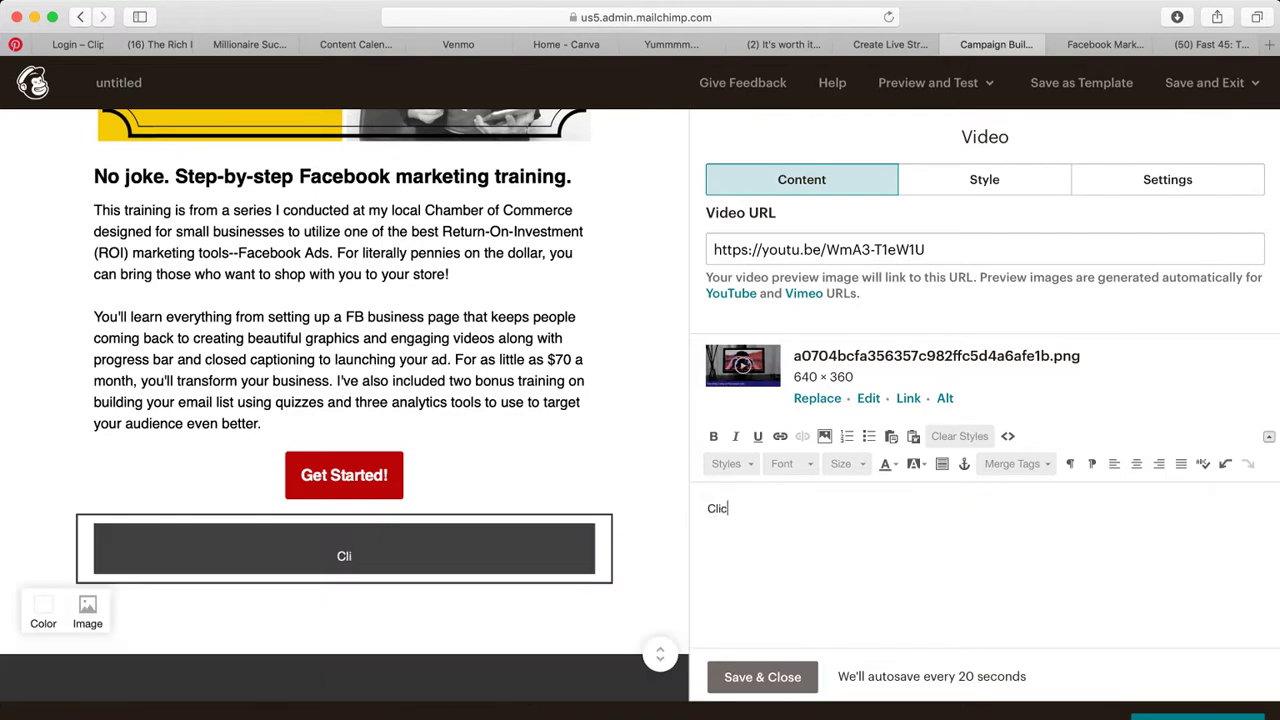
text(k here to get started!)
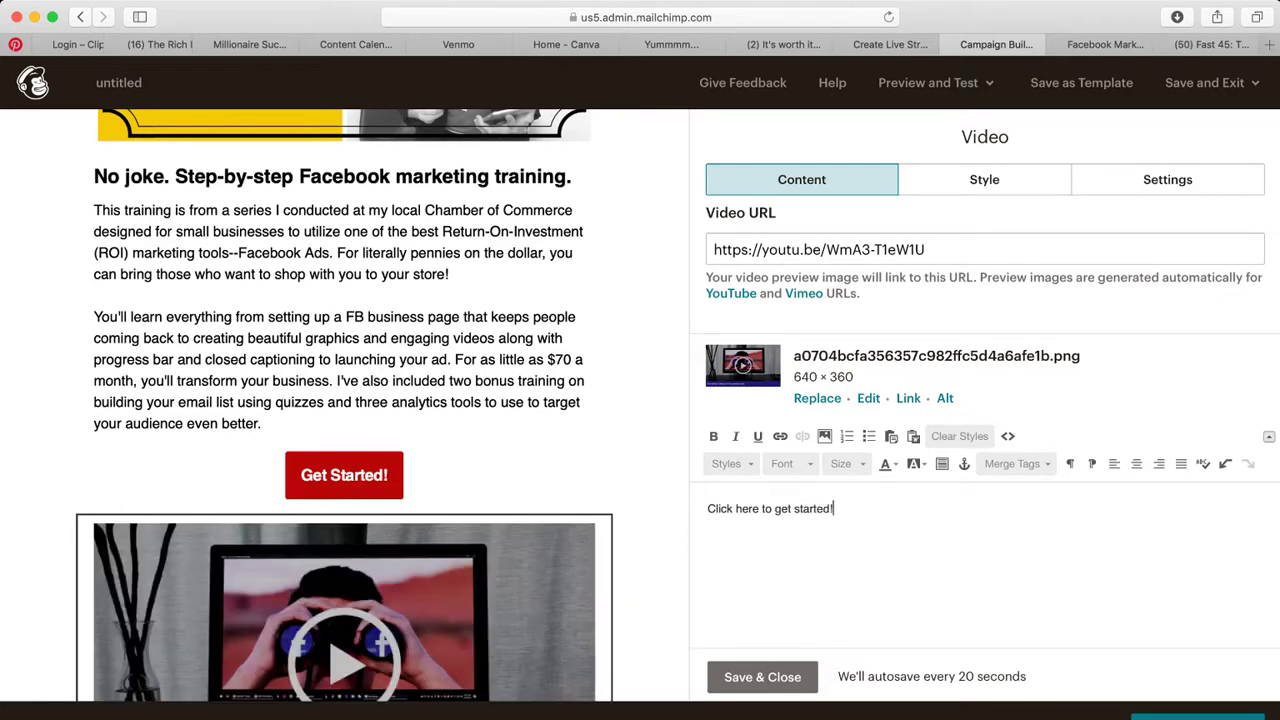
scroll(985, 420, down, 1)
click(762, 677)
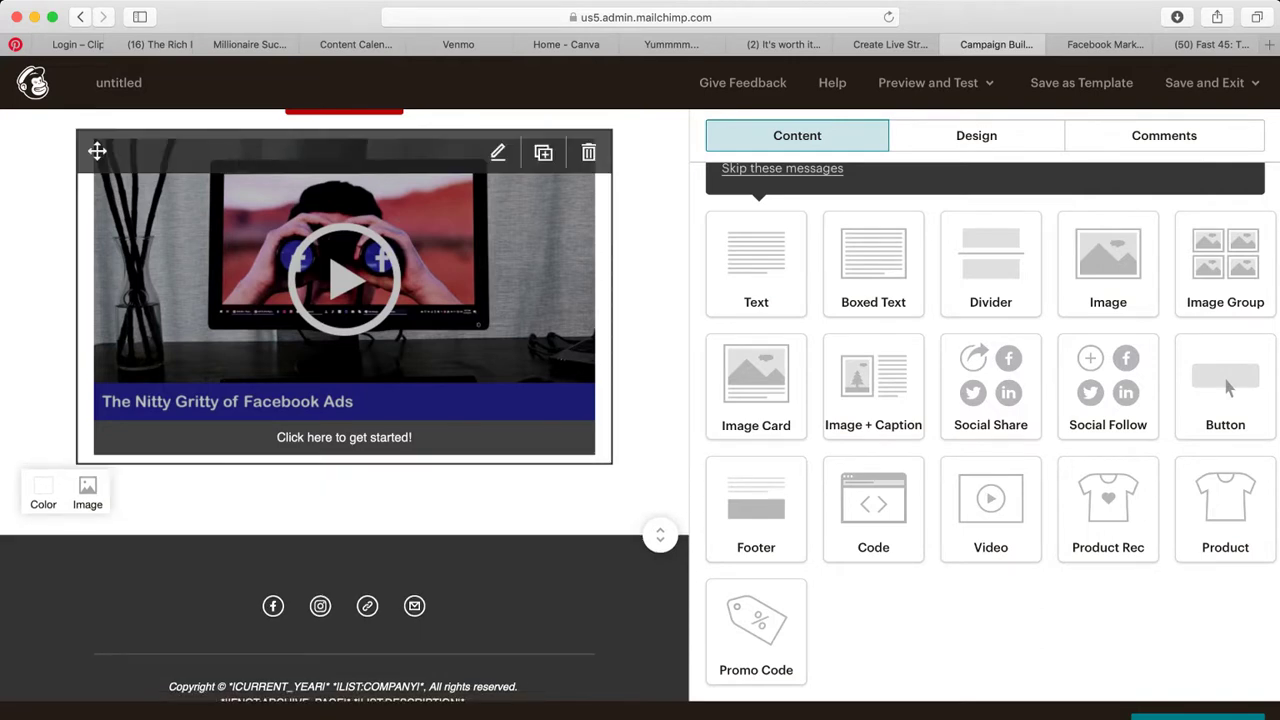
Delete the caption text "Click here to get started!" from the video block and save the block
click(498, 152)
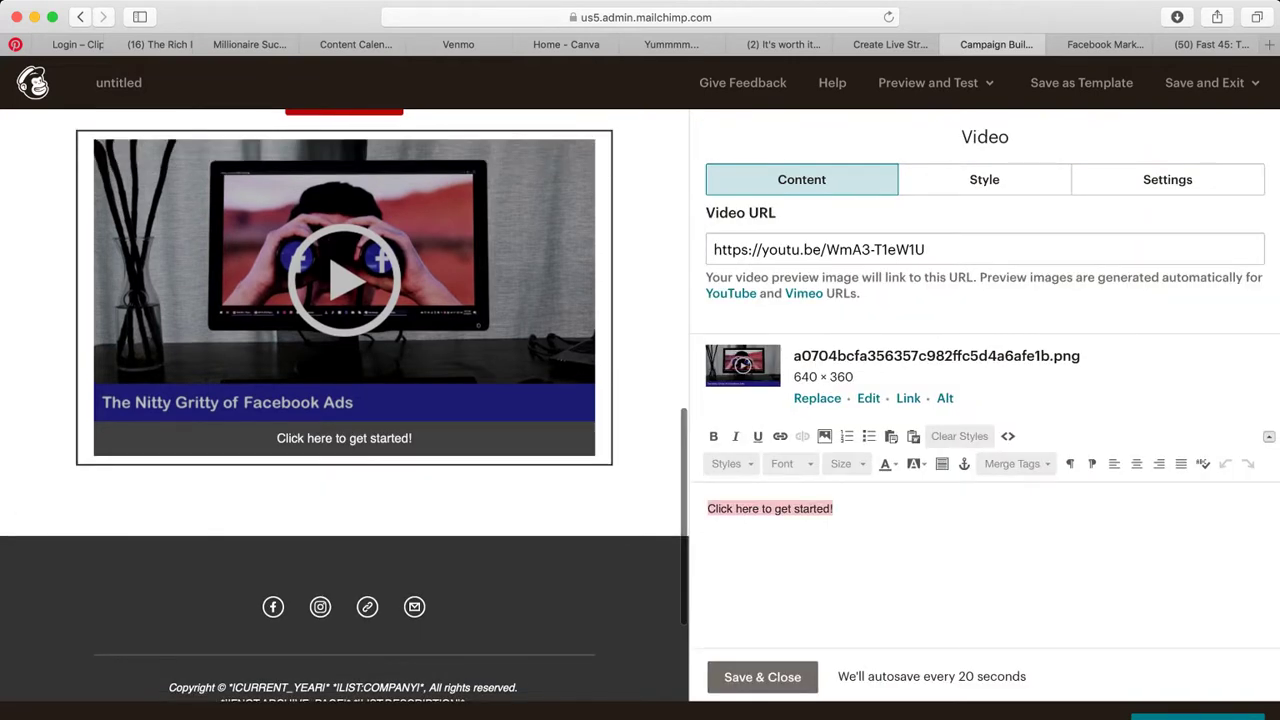
key(BackSpace)
click(762, 677)
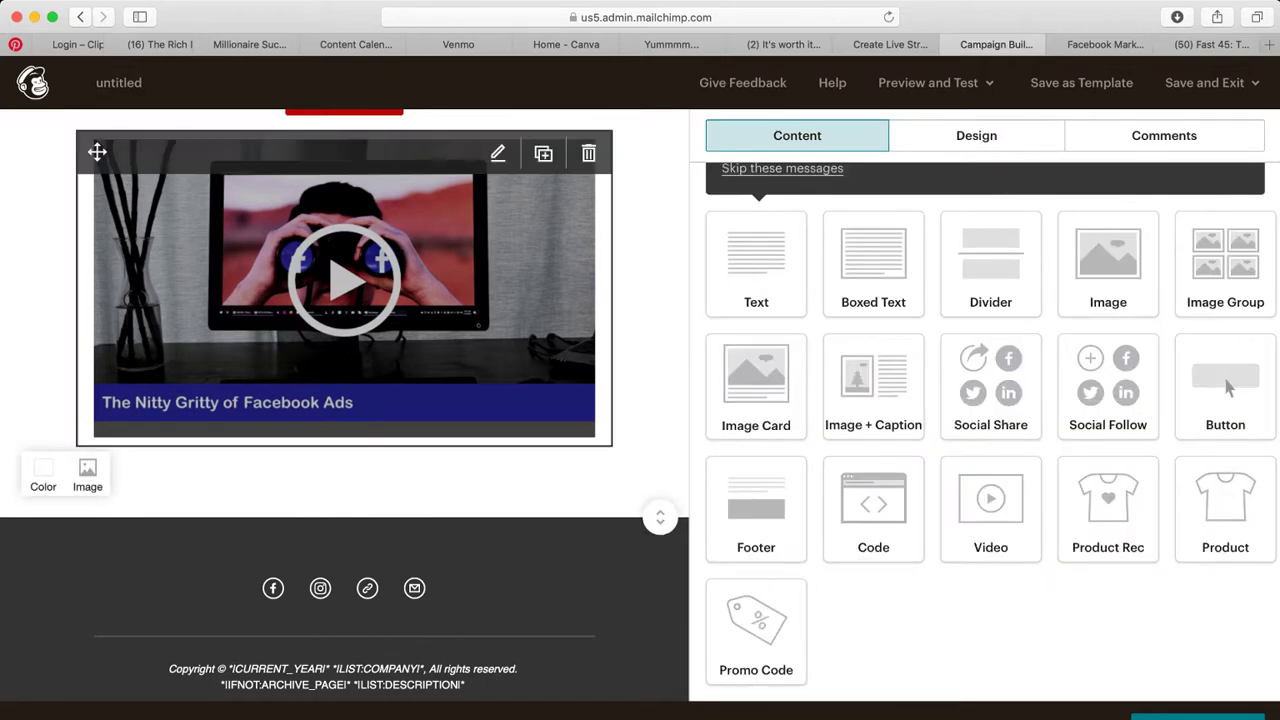
Set the video block's card background to white (#ffffff), save it, and move the block above the Get Started! button
click(344, 290)
click(984, 179)
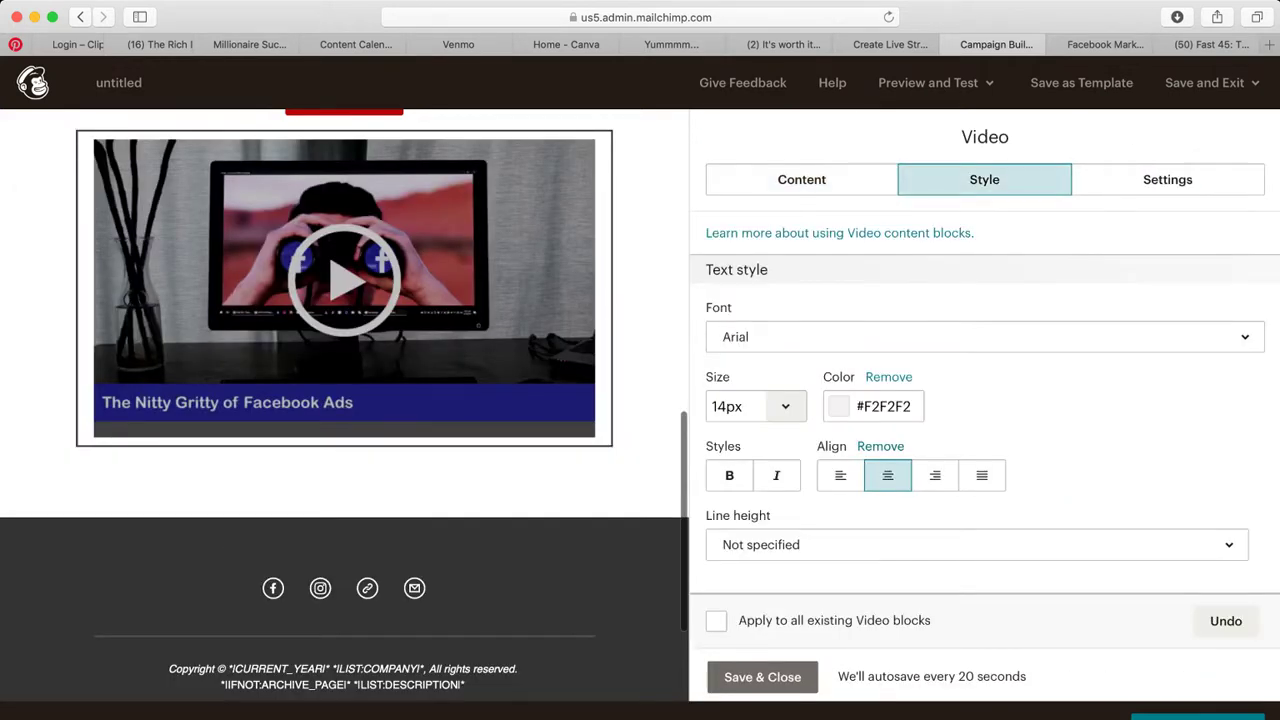
scroll(983, 475, down, 5)
scroll(983, 475, up, 1)
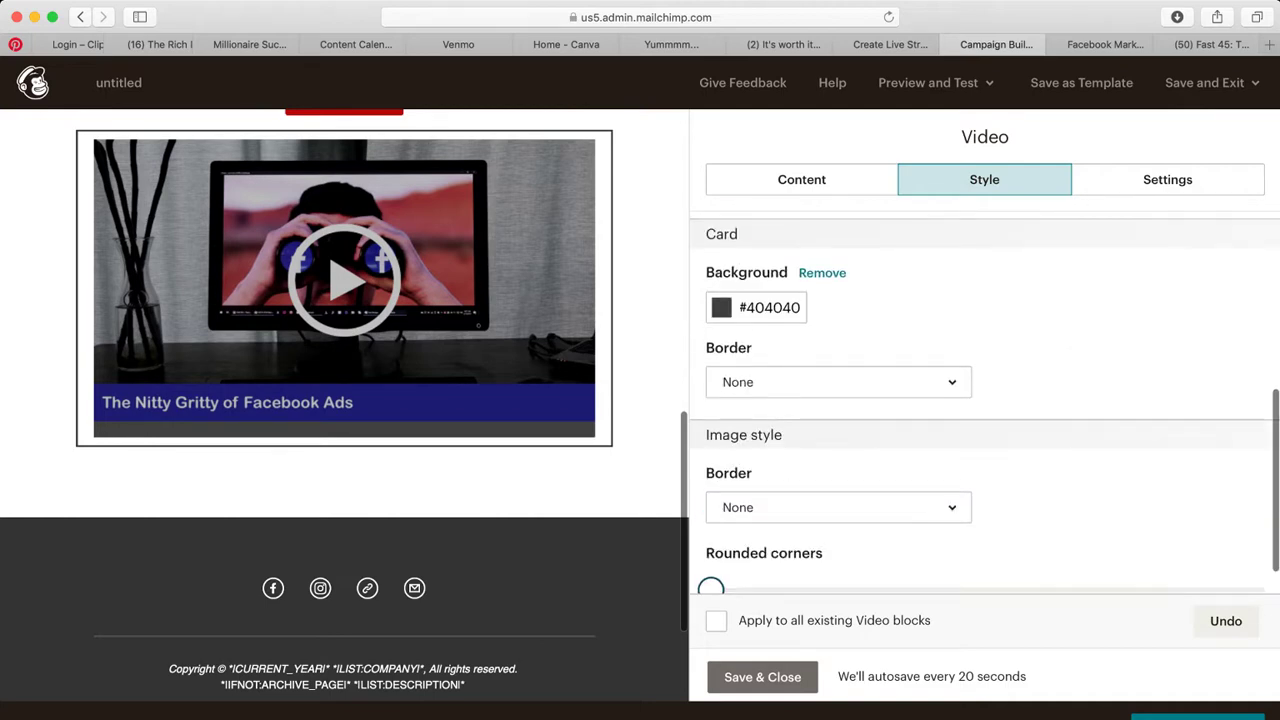
click(721, 307)
drag(716, 383, 716, 283)
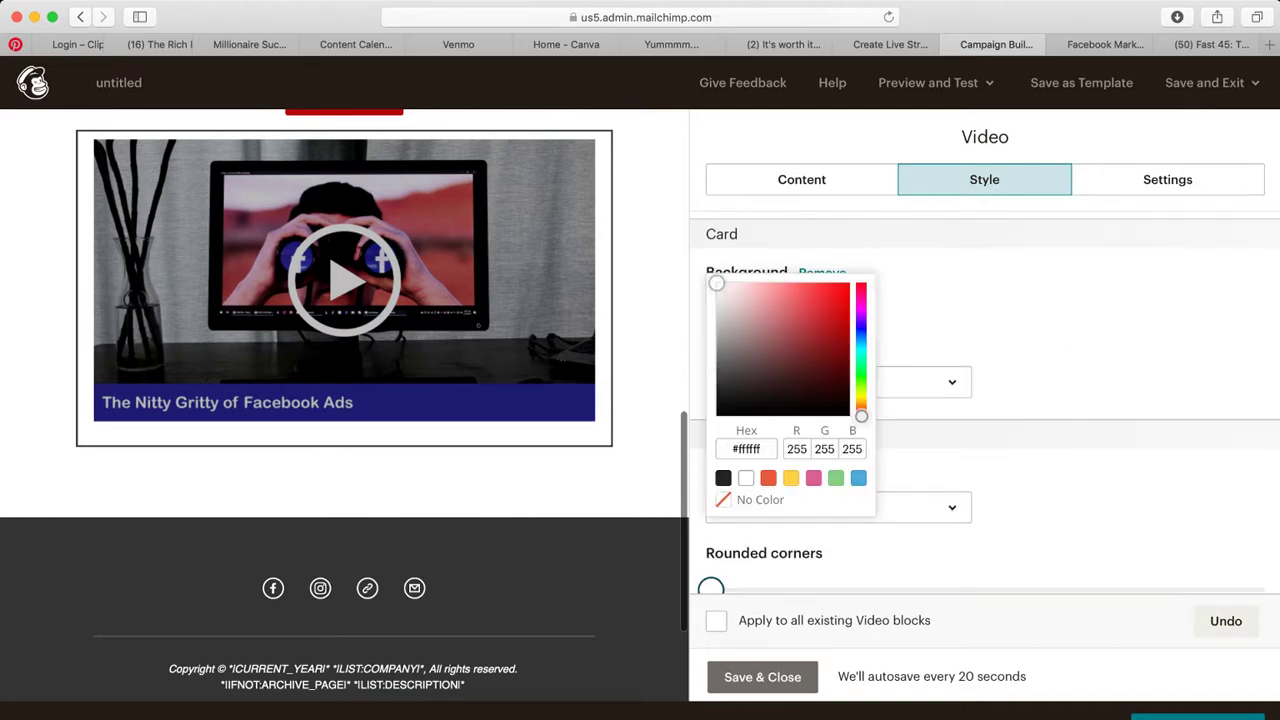
click(762, 677)
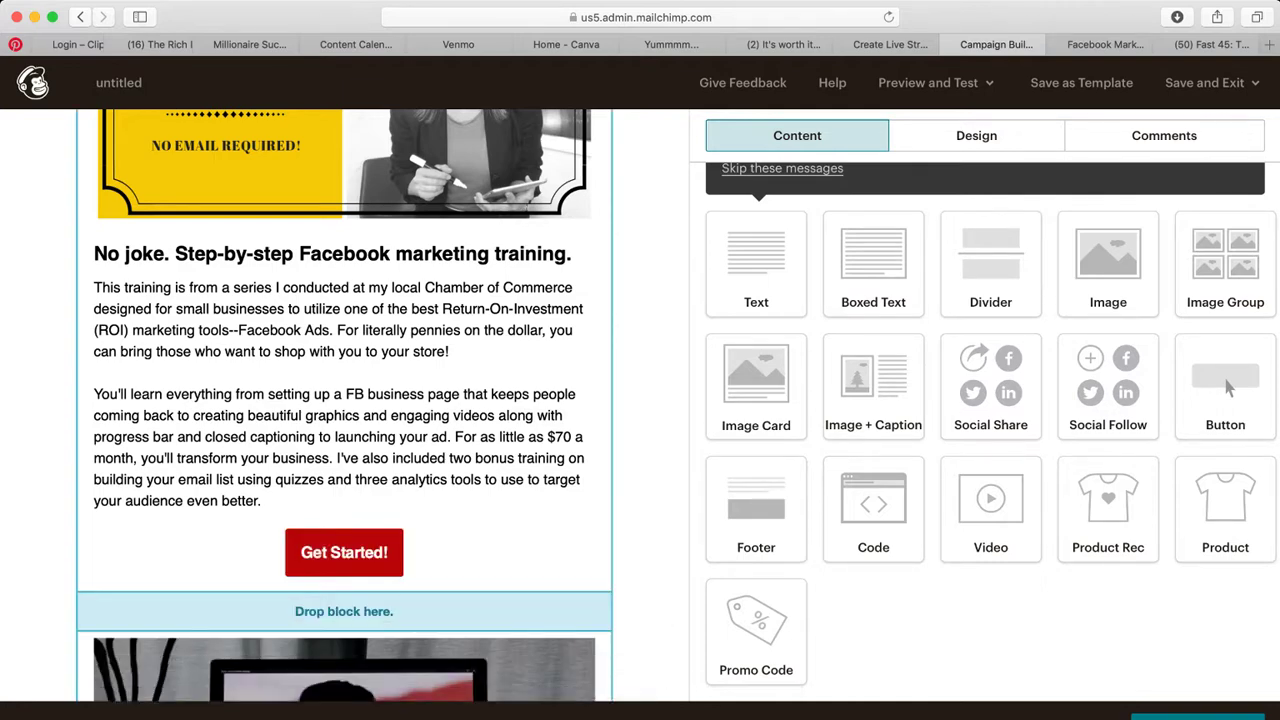
drag(388, 716, 399, 646)
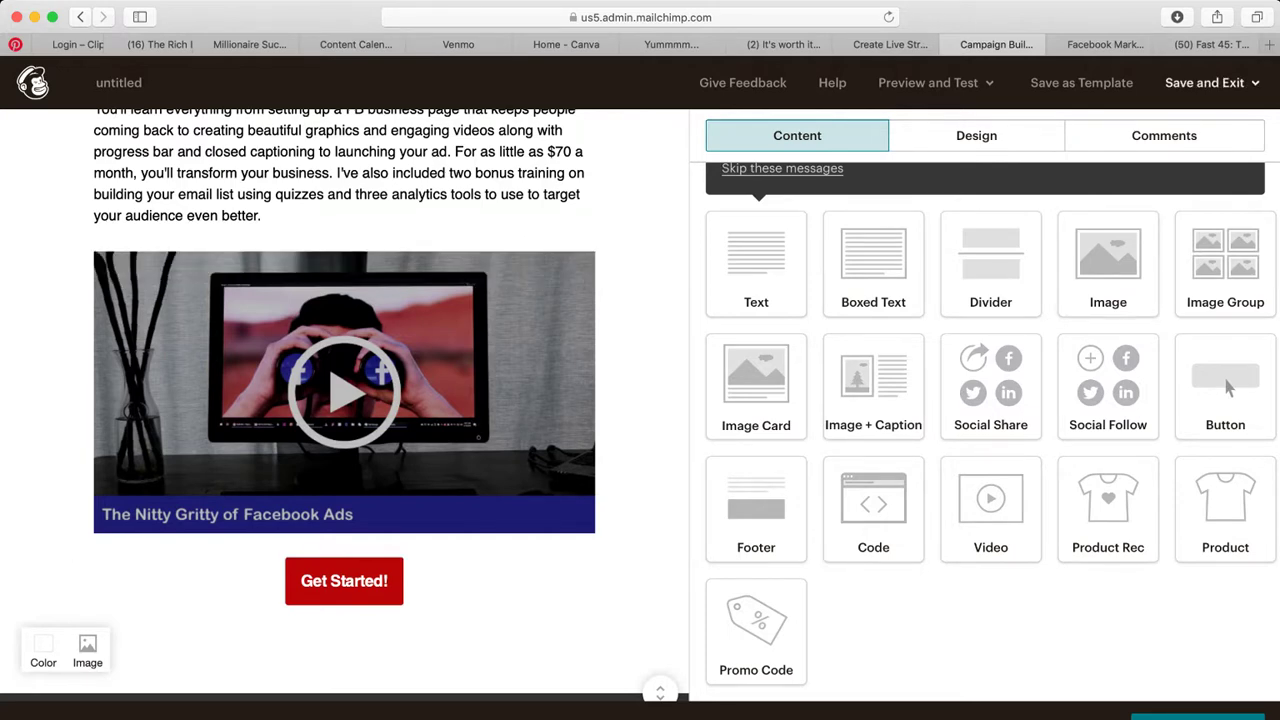
Save the email design as a template named "Training" and return to the campaign
click(976, 135)
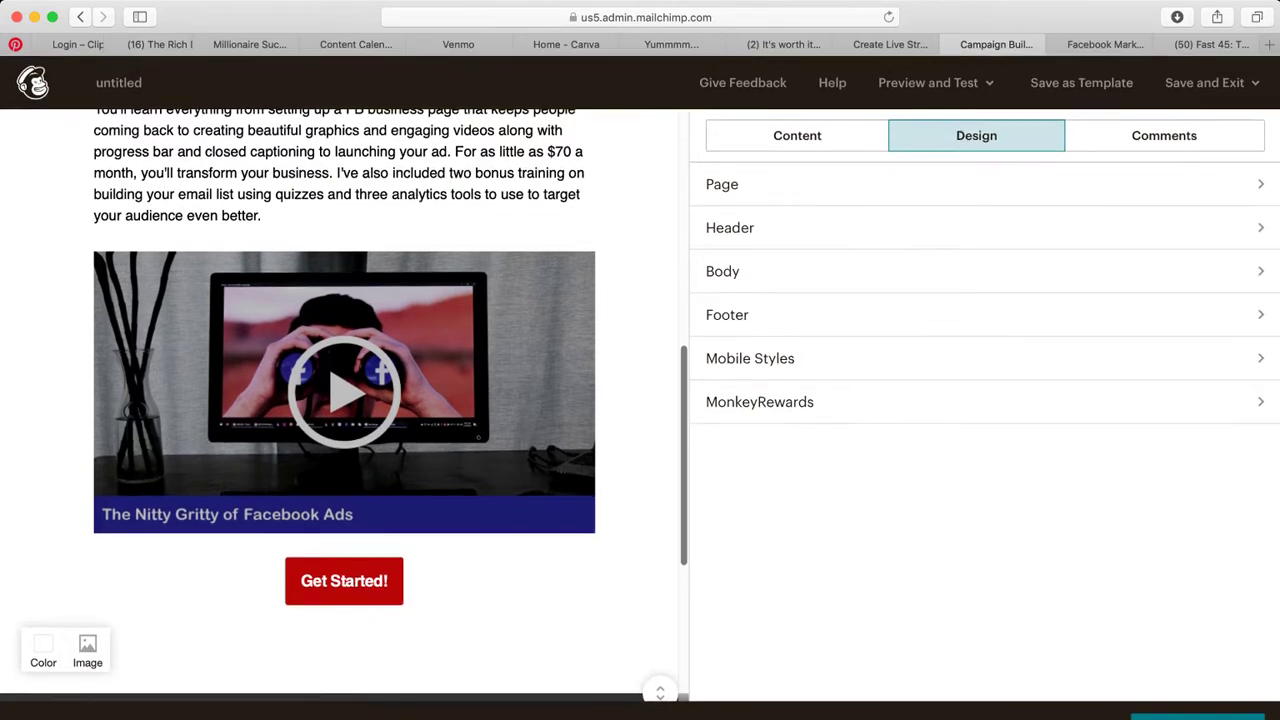
click(1081, 82)
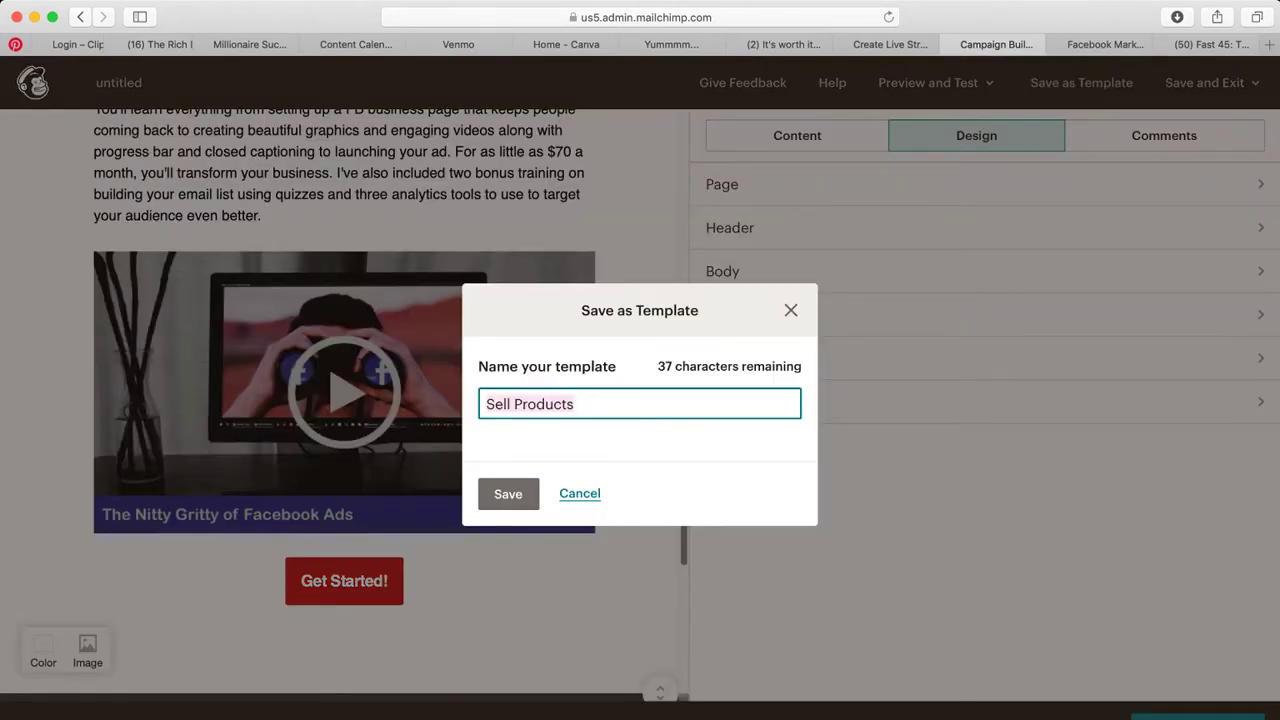
text(Trainig)
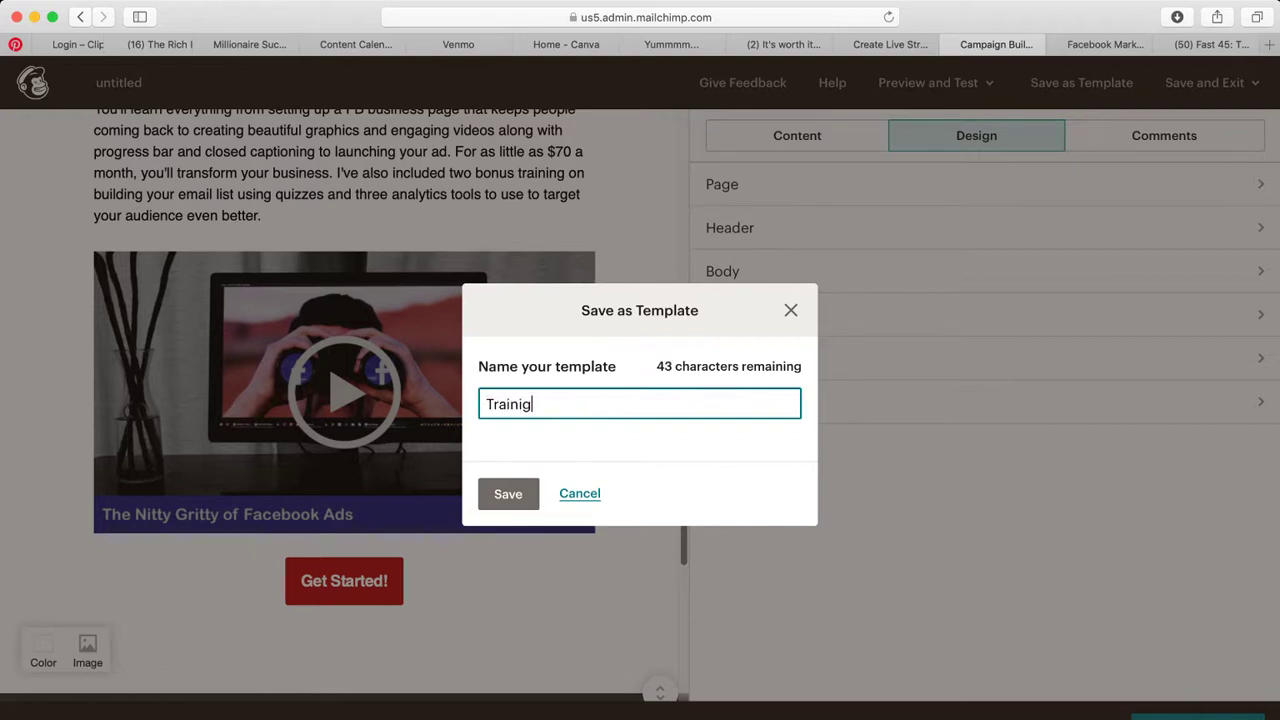
key(BackSpace)
text(ng)
click(508, 494)
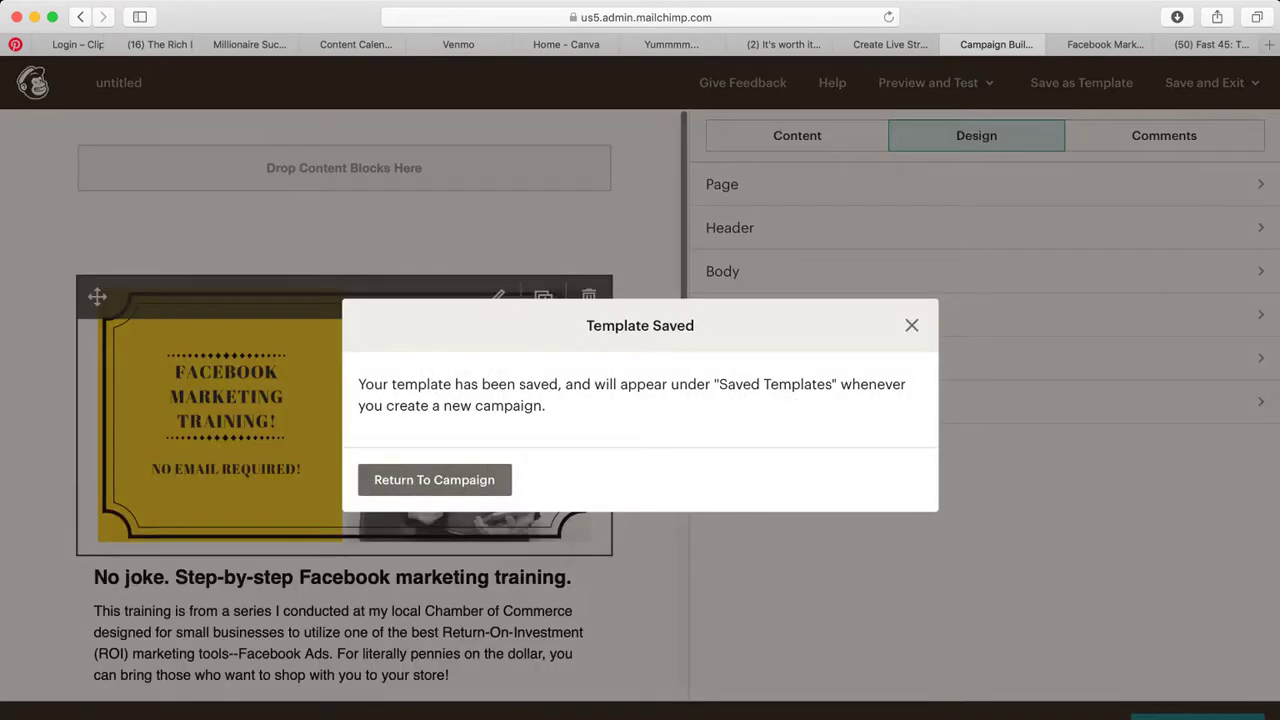
click(434, 479)
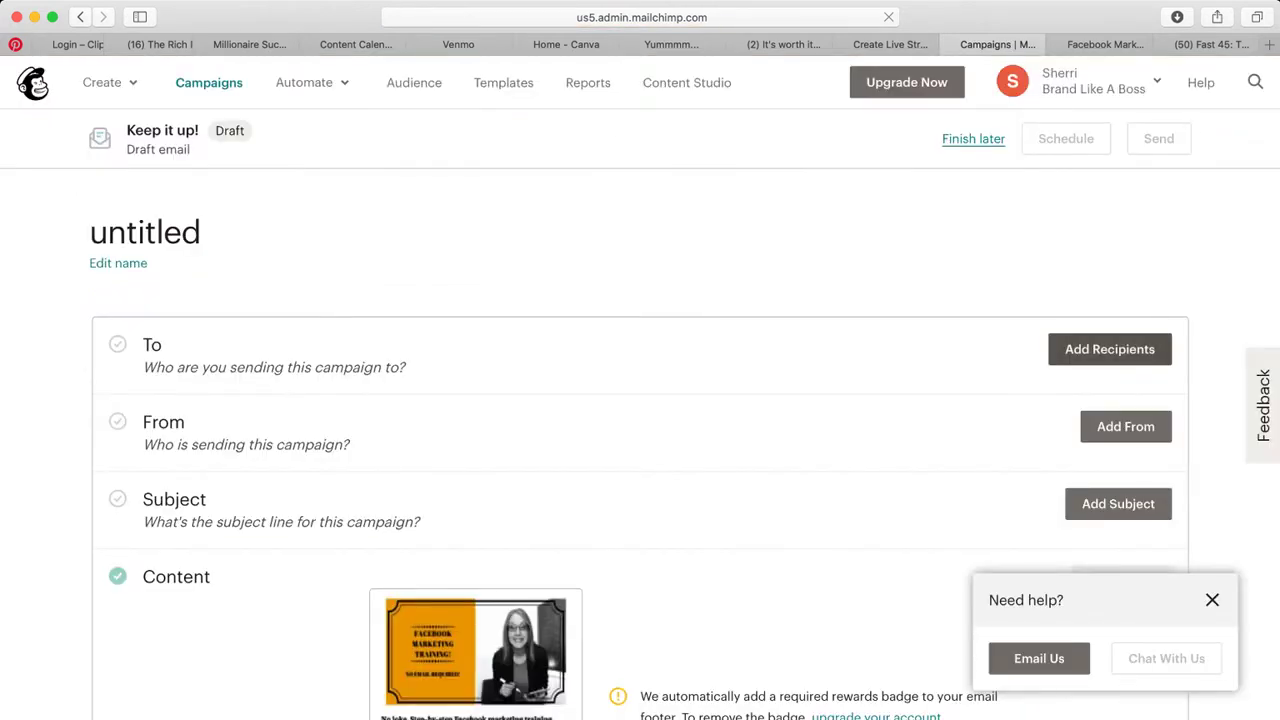
Open the campaign's recipients section and view which audiences can be chosen
click(1109, 349)
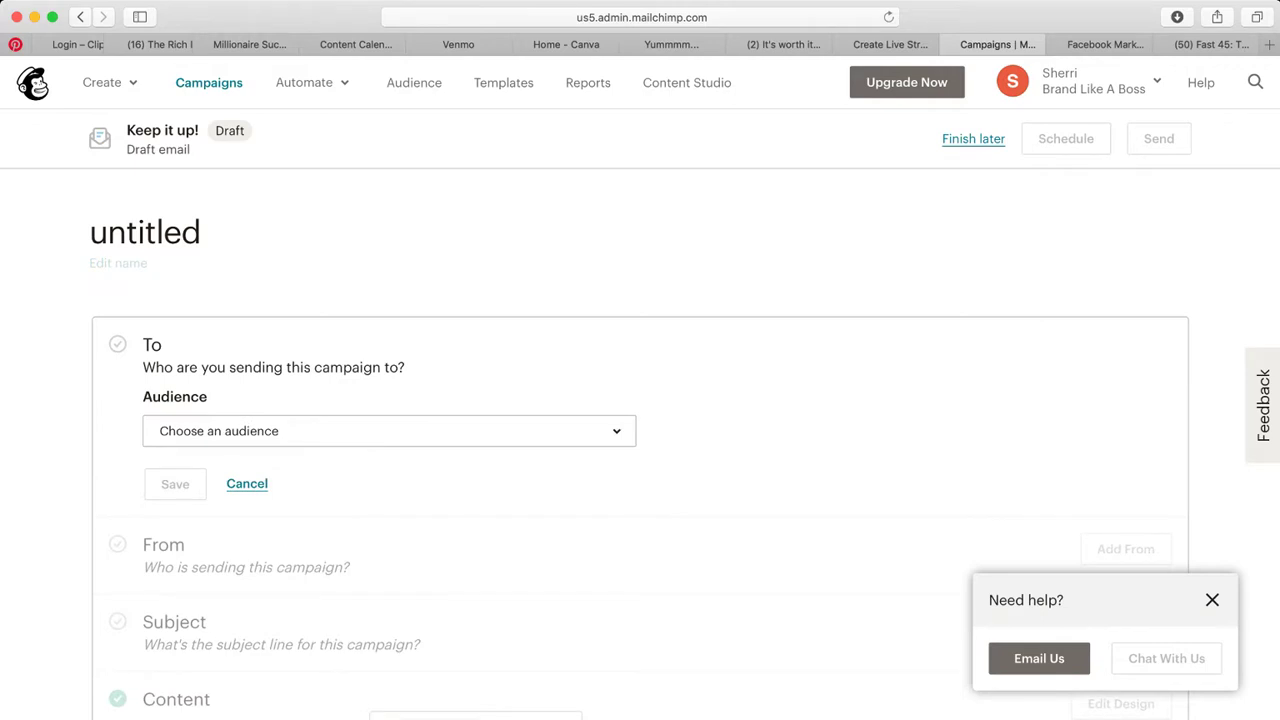
click(389, 430)
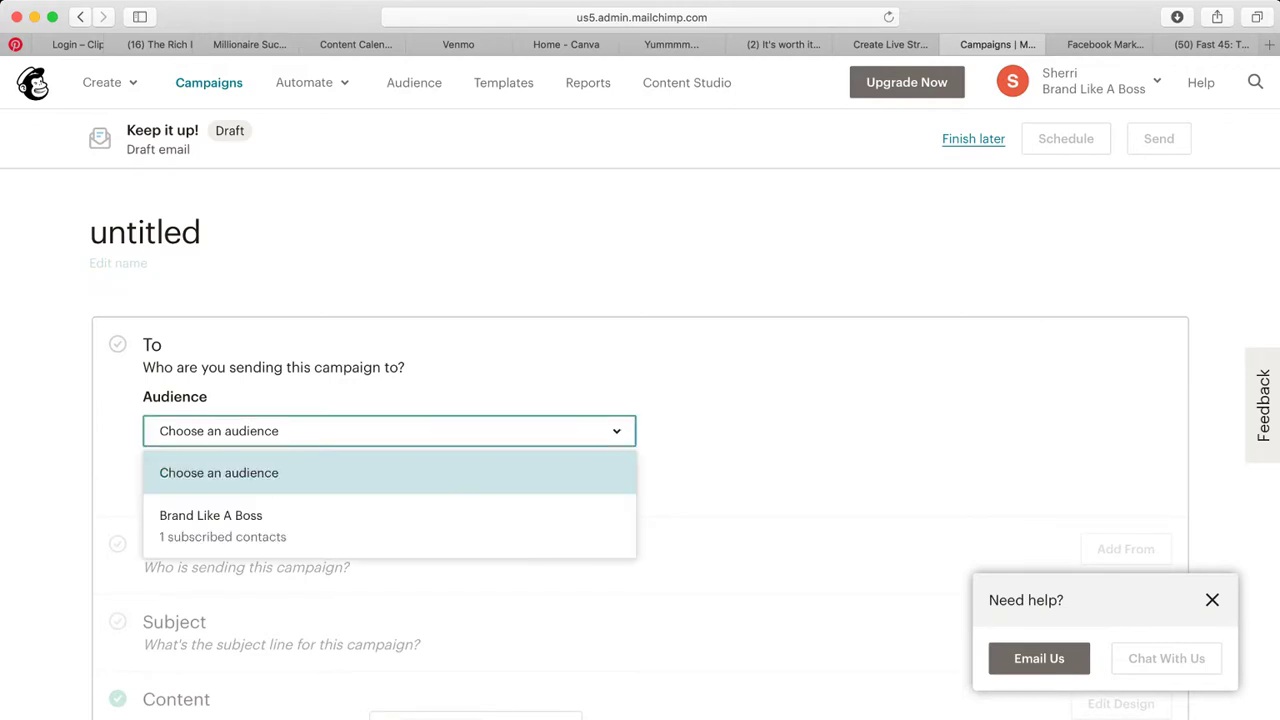
click(389, 525)
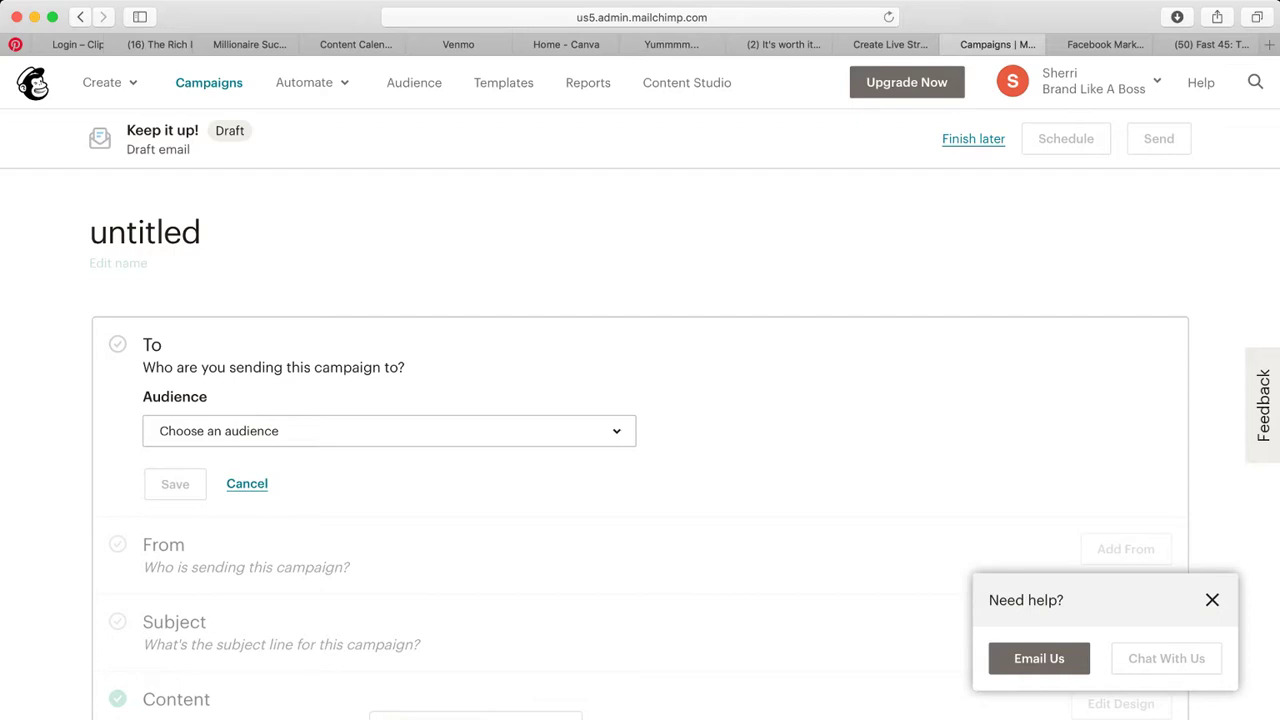
click(389, 430)
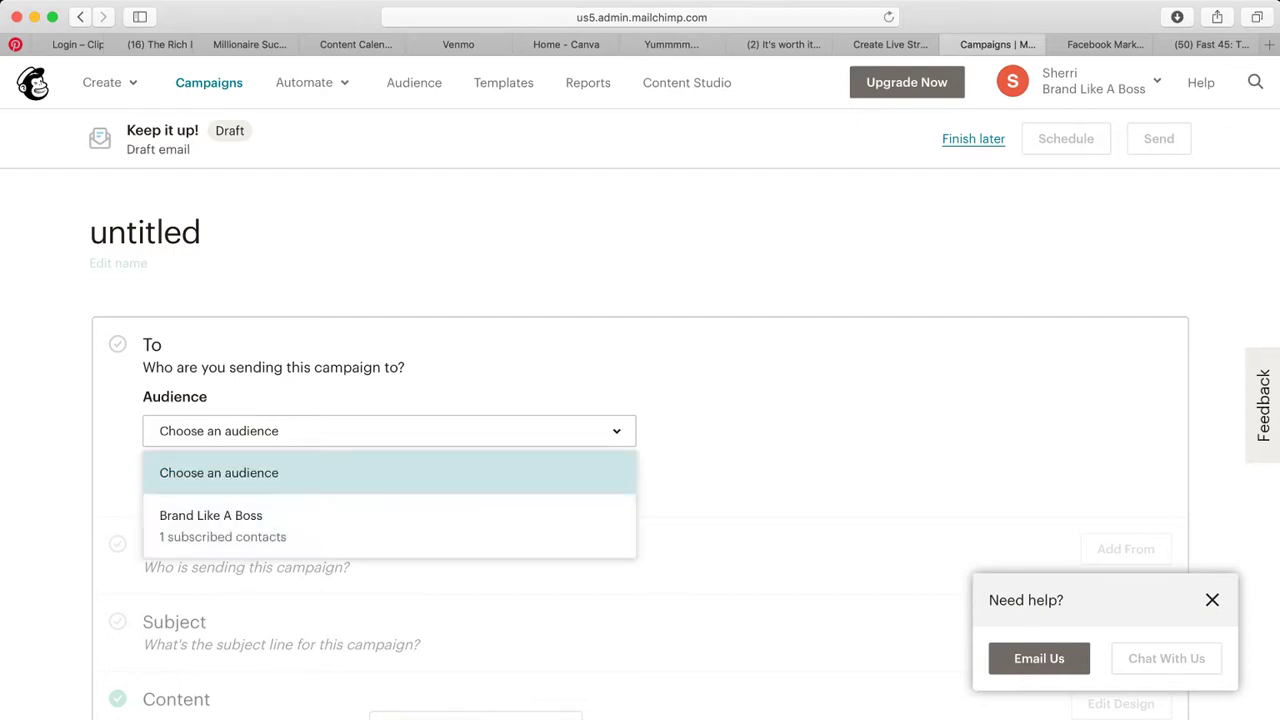
key(Escape)
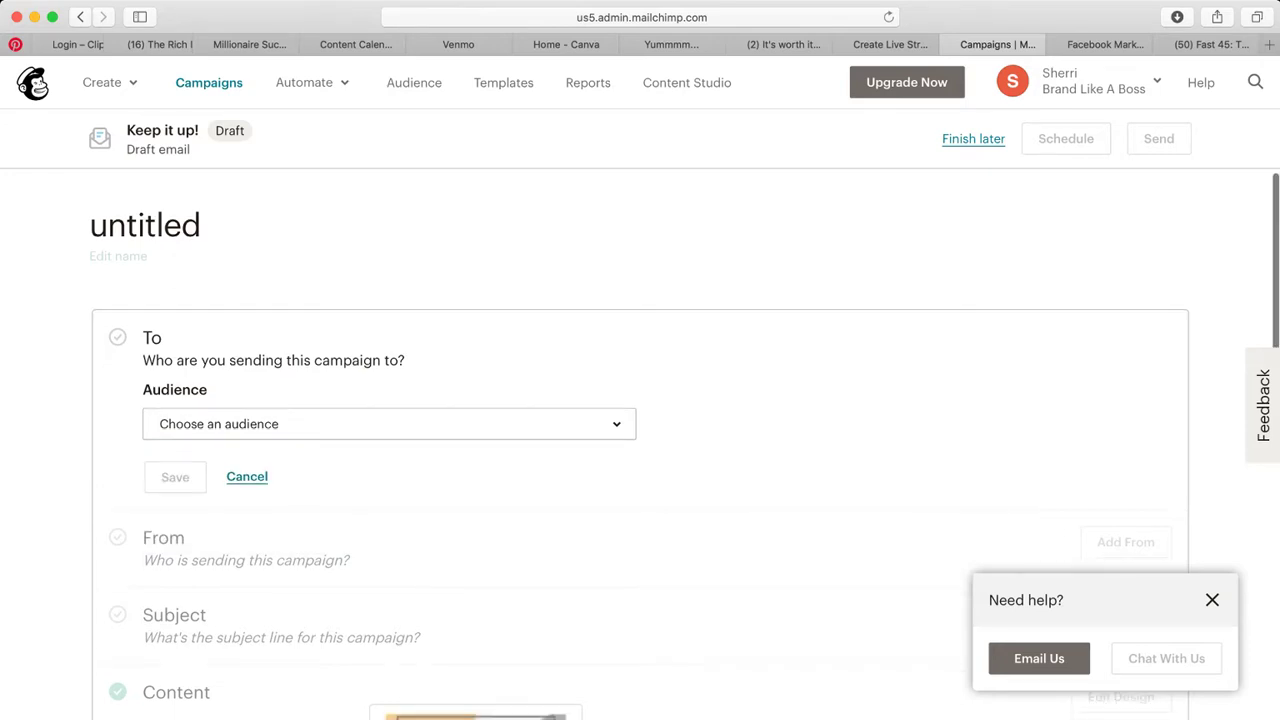
Close the help pop-up and review the campaign's sender, subject, content, sharing link and social post sections
scroll(640, 440, down, 5)
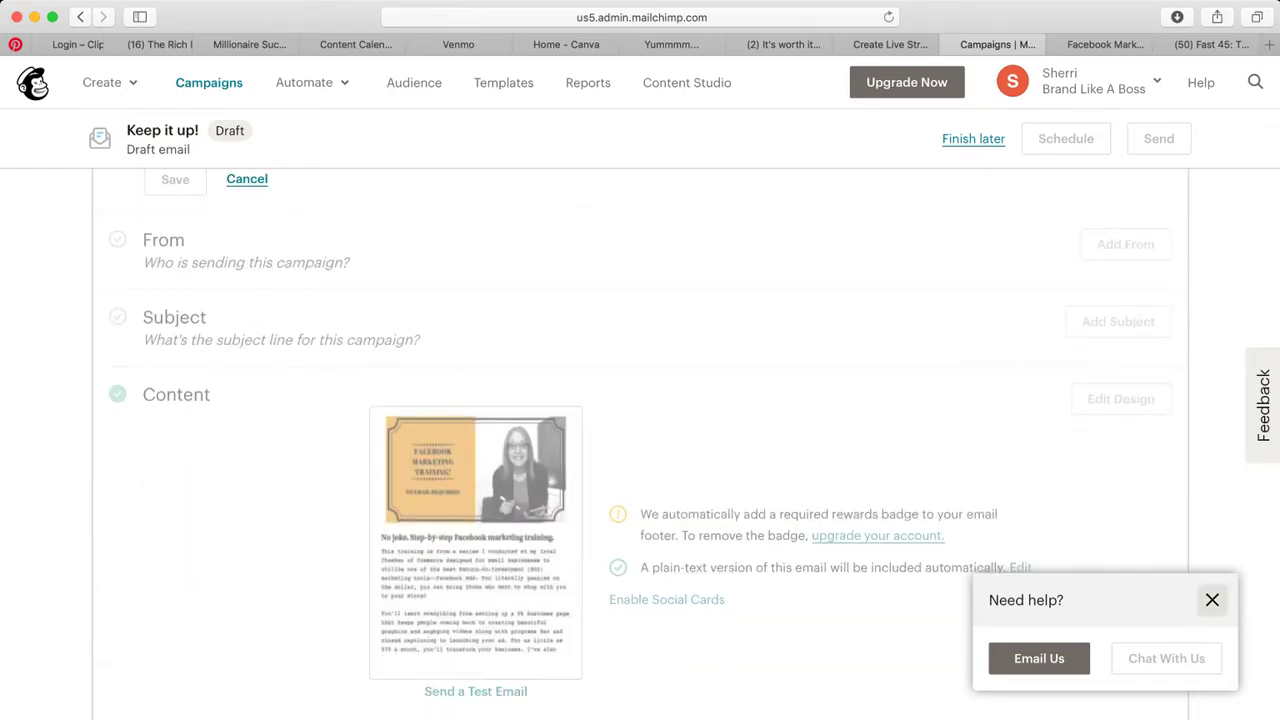
click(1212, 600)
scroll(640, 440, down, 2)
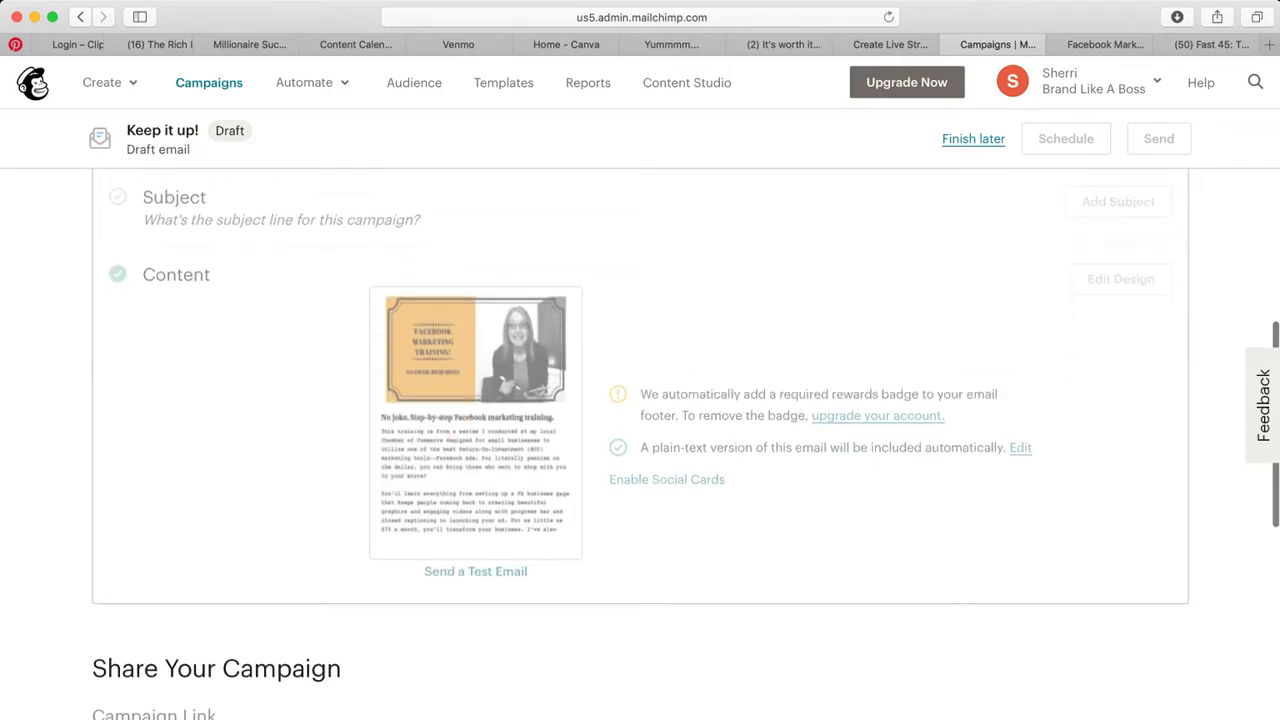
scroll(640, 440, down, 2)
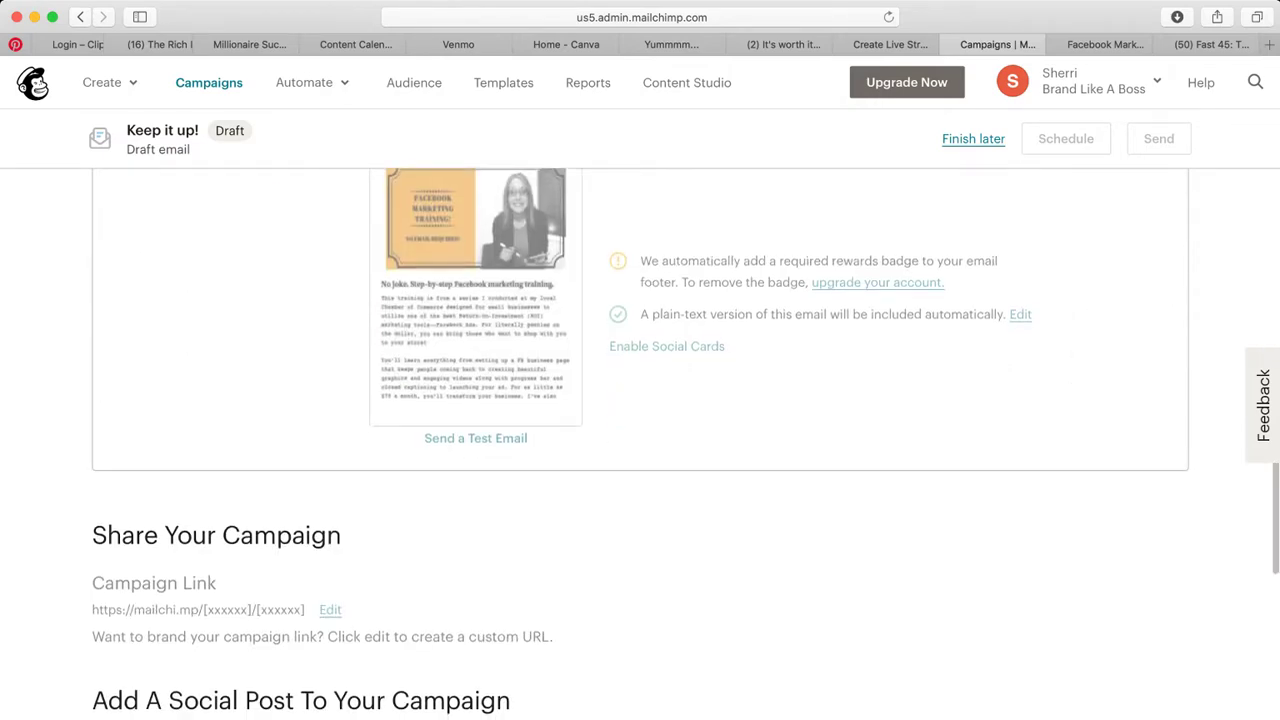
scroll(640, 440, down, 1)
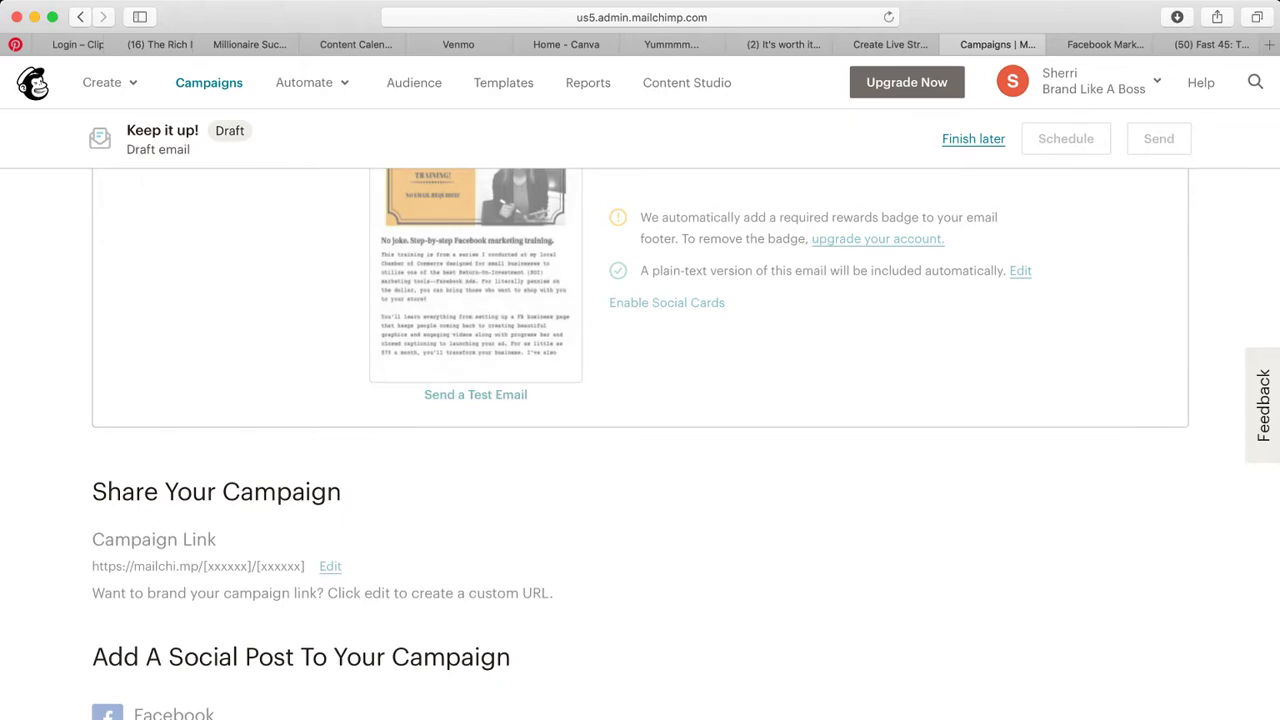
scroll(640, 440, up, 10)
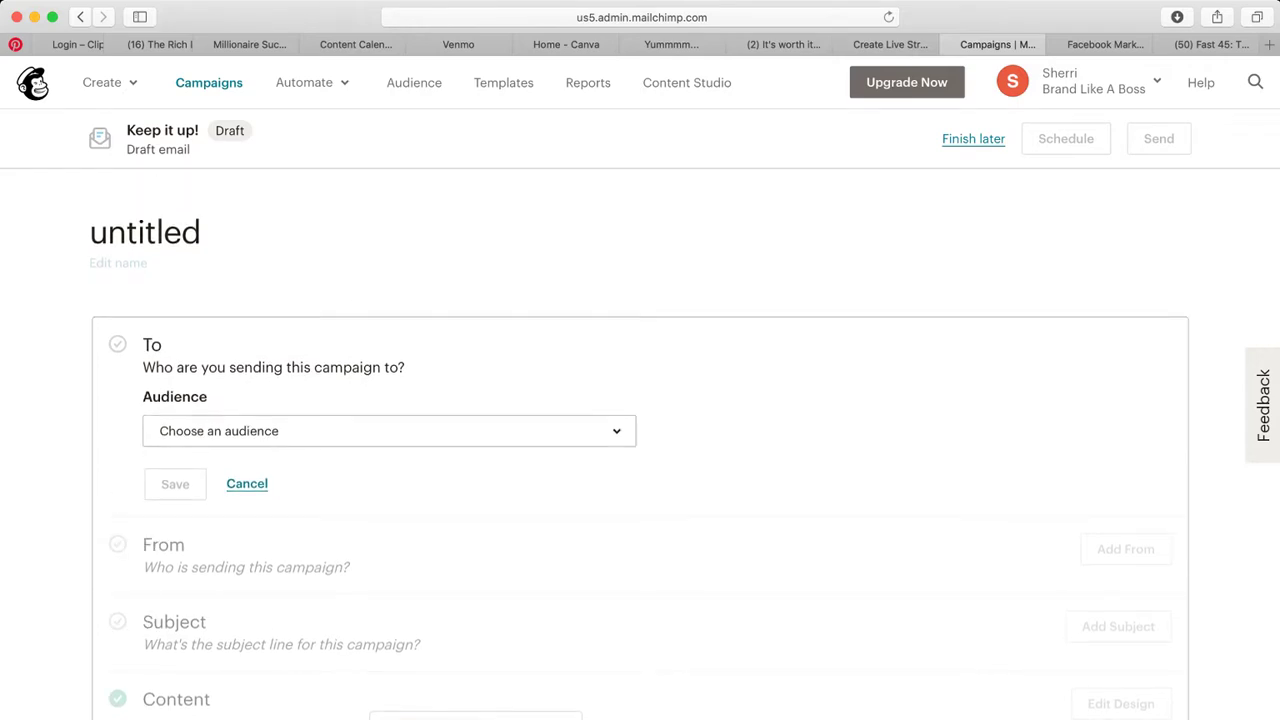
scroll(640, 440, down, 15)
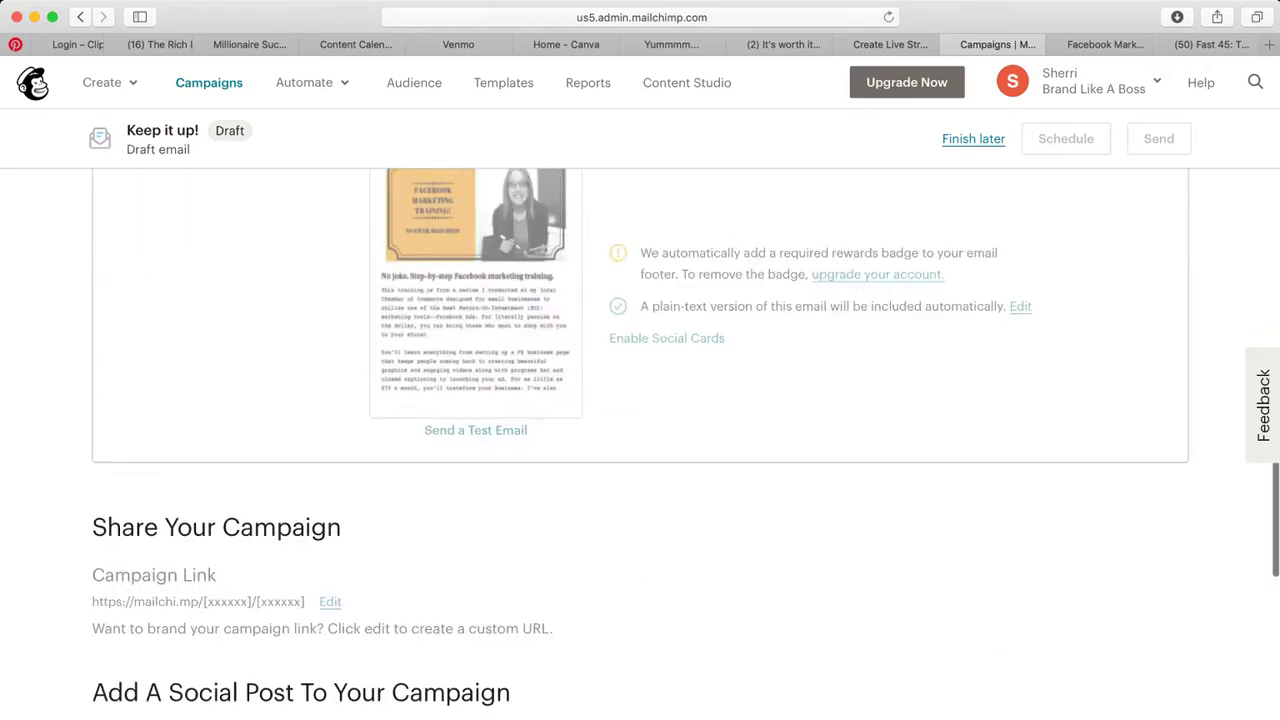
scroll(640, 440, up, 15)
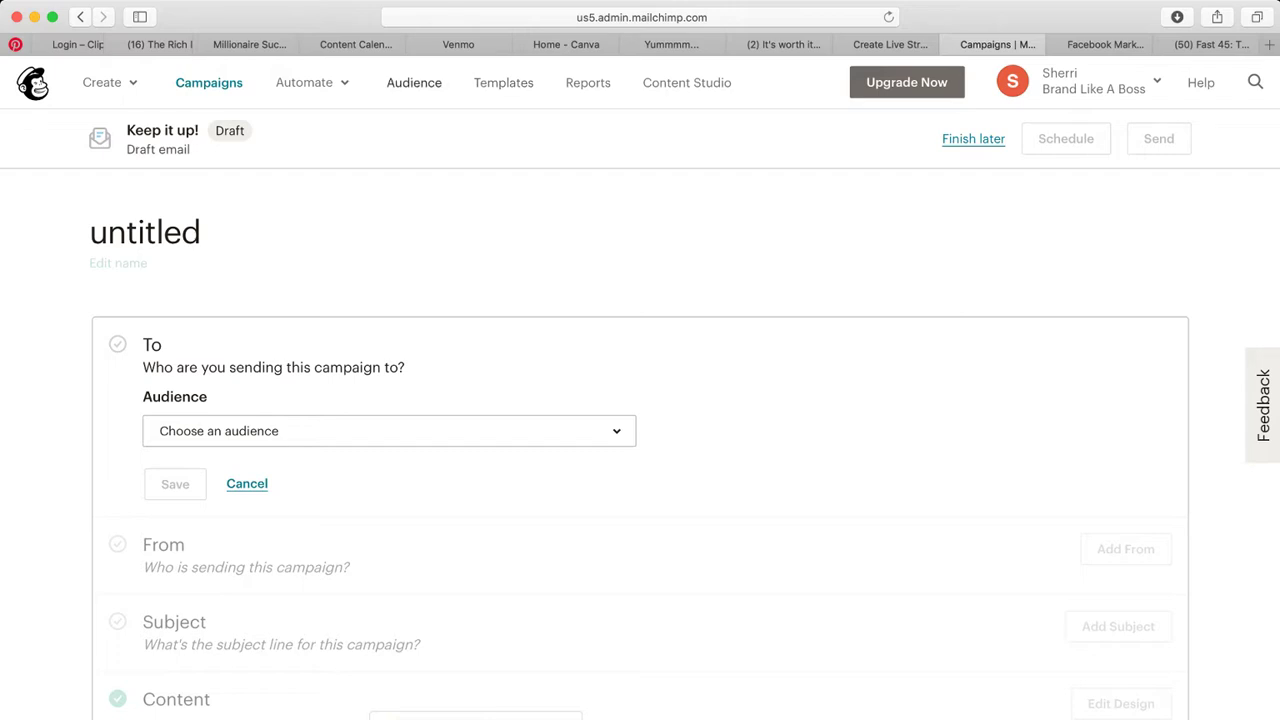
Create a landing page named "Brand Quiz" for the Brand Like A Boss audience and accept the additional template terms
mouse_move(312, 82)
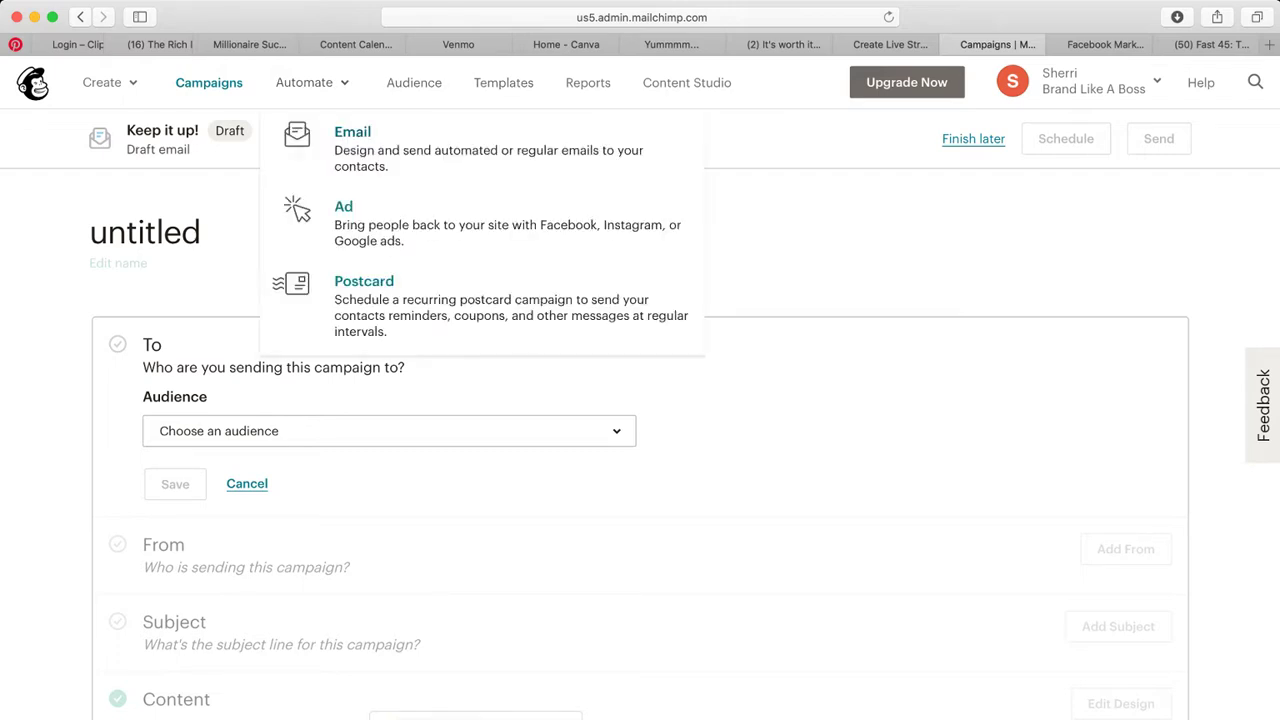
mouse_move(109, 82)
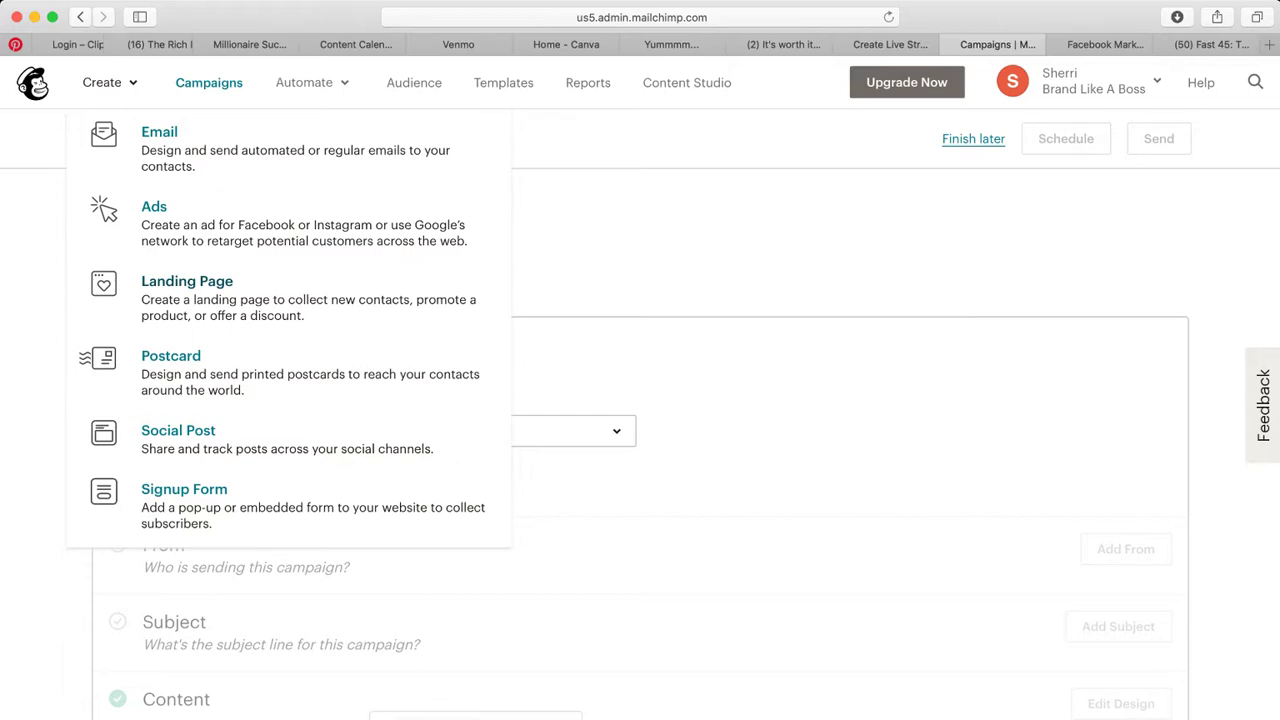
click(187, 281)
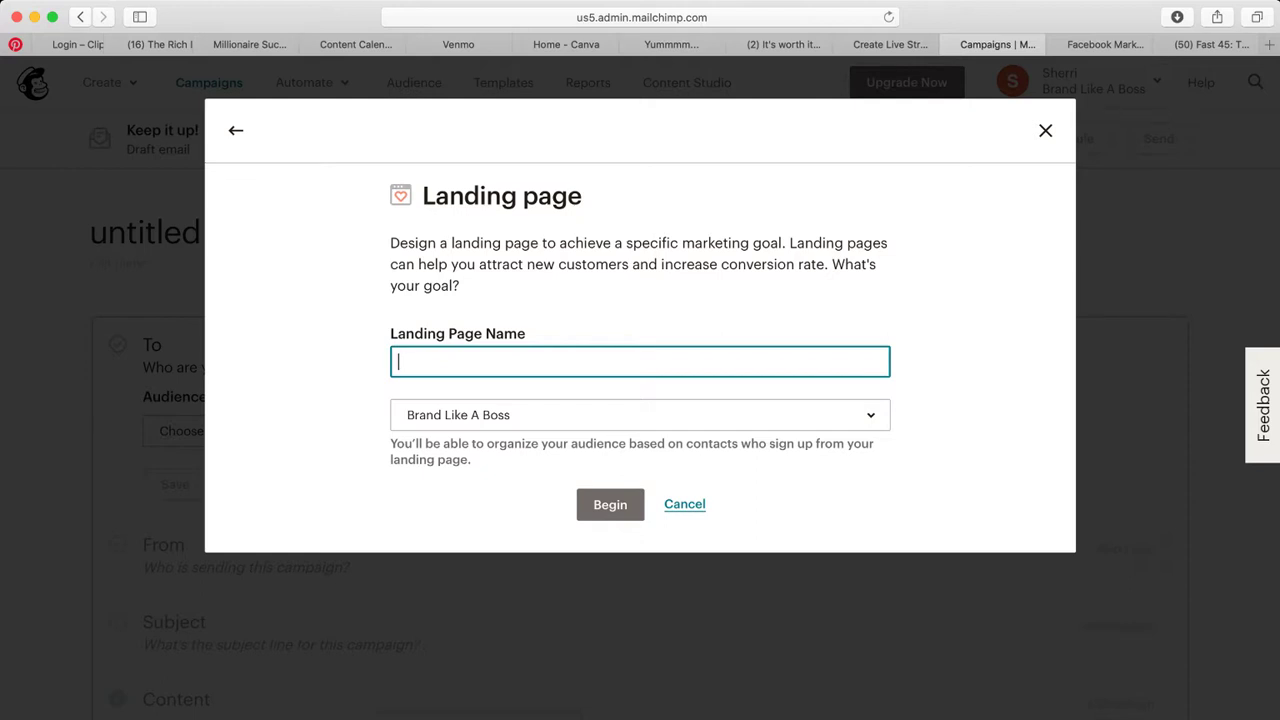
text(Brand Quiz)
key(Return)
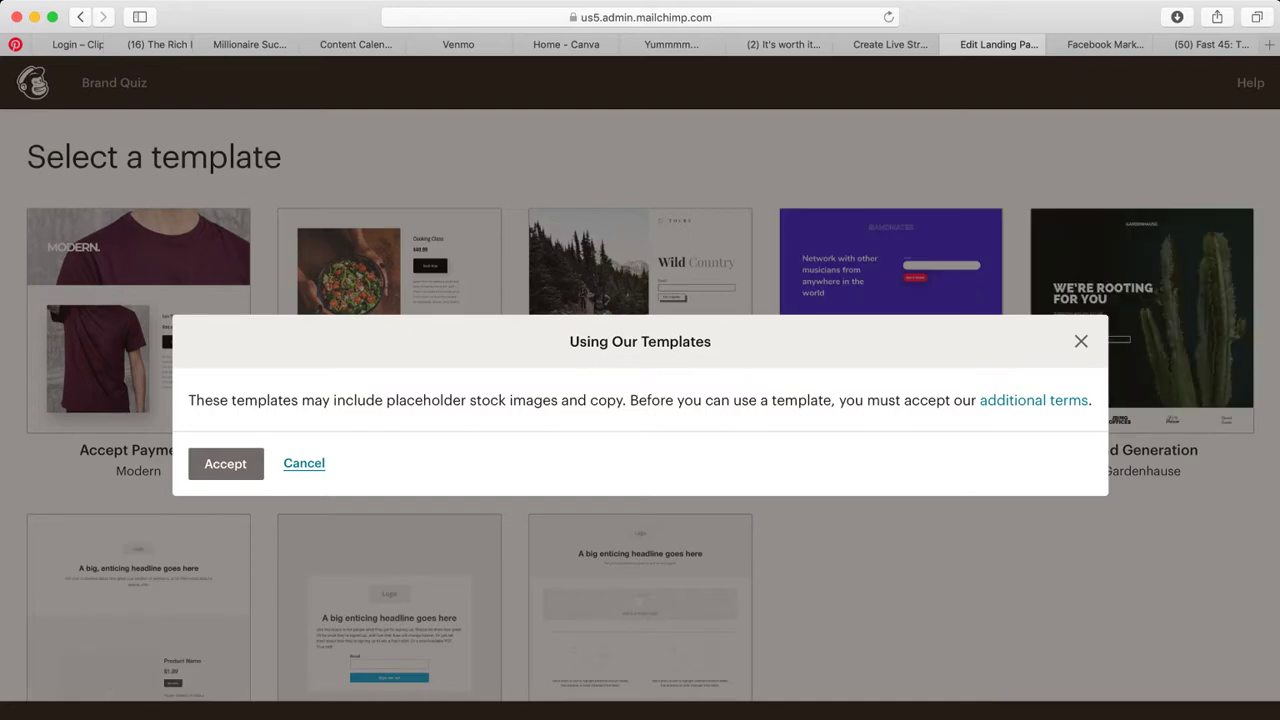
key(Return)
Browse the landing page templates and choose Grow Your List
scroll(640, 404, down, 3)
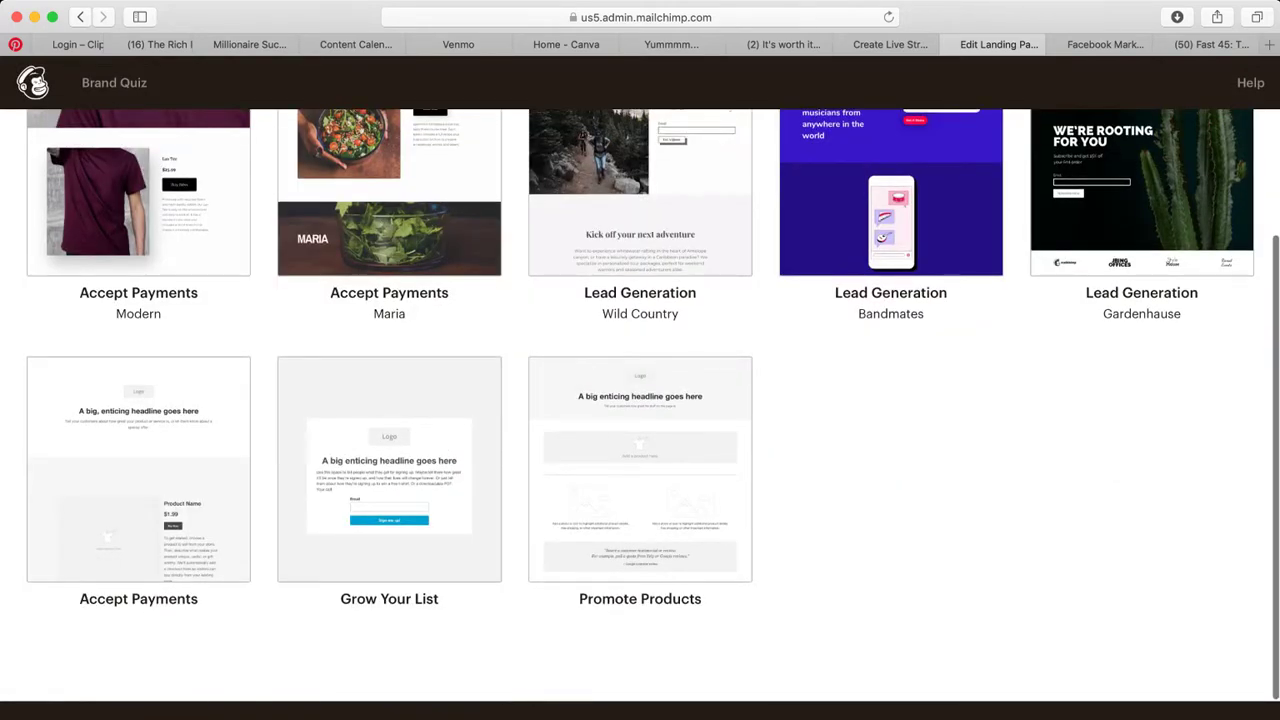
scroll(640, 320, up, 3)
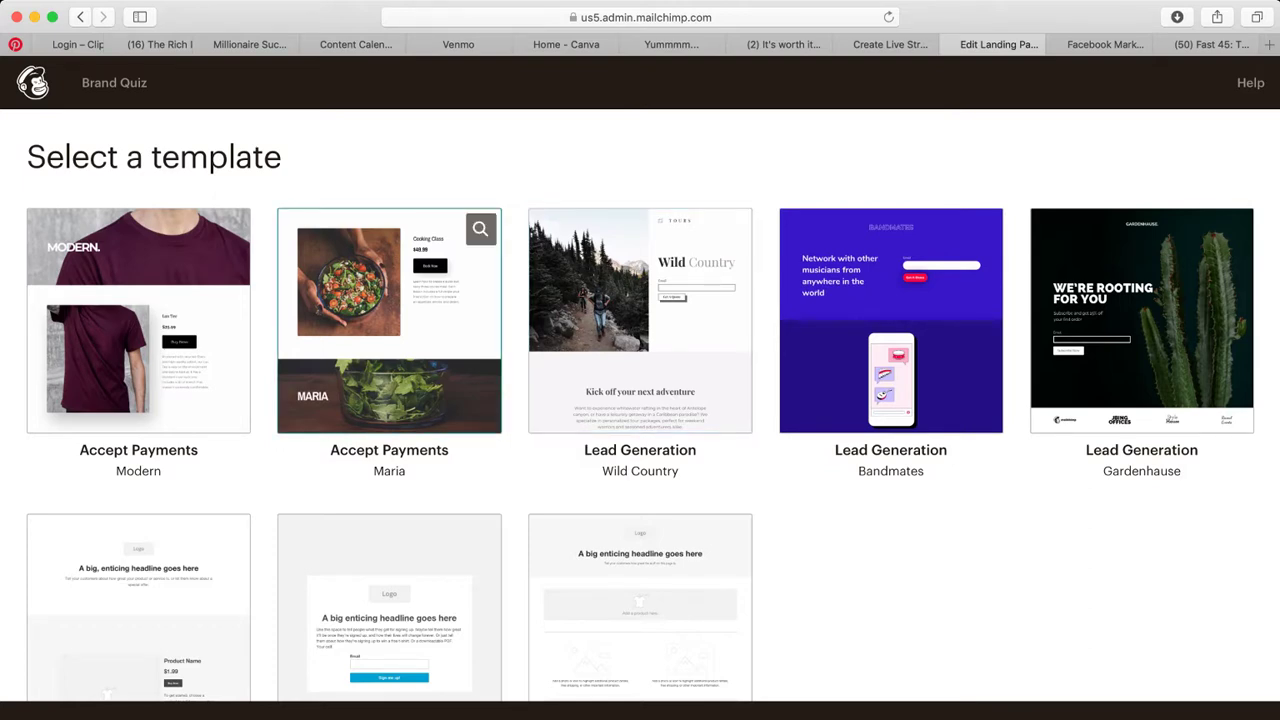
scroll(389, 400, down, 3)
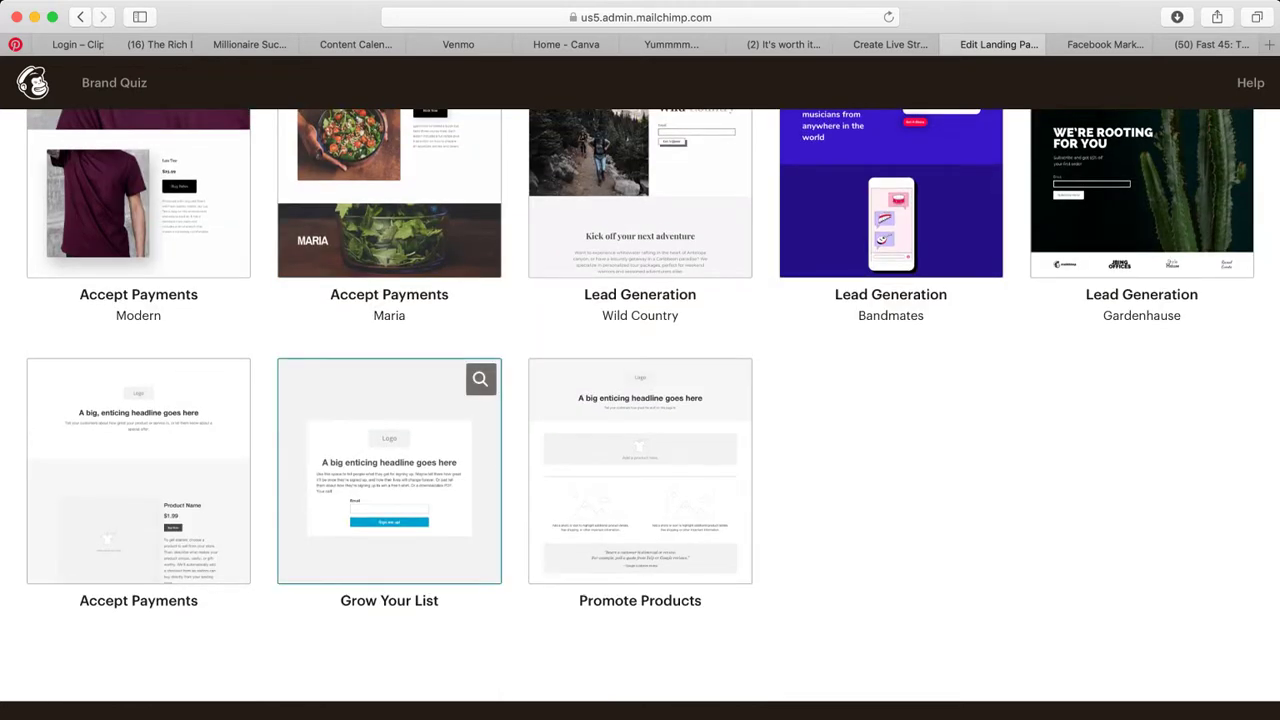
click(389, 470)
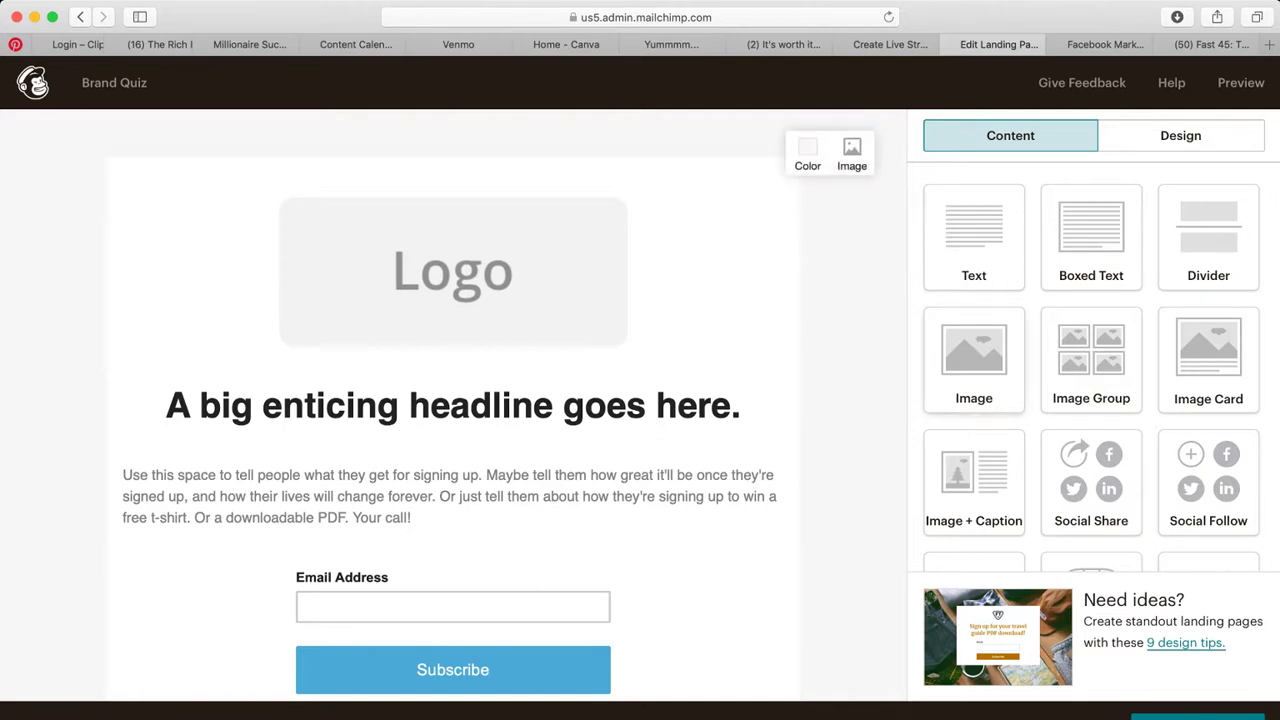
Replace the landing page's logo placeholder with the Facebook Marketing Training image from the uploaded files
click(453, 271)
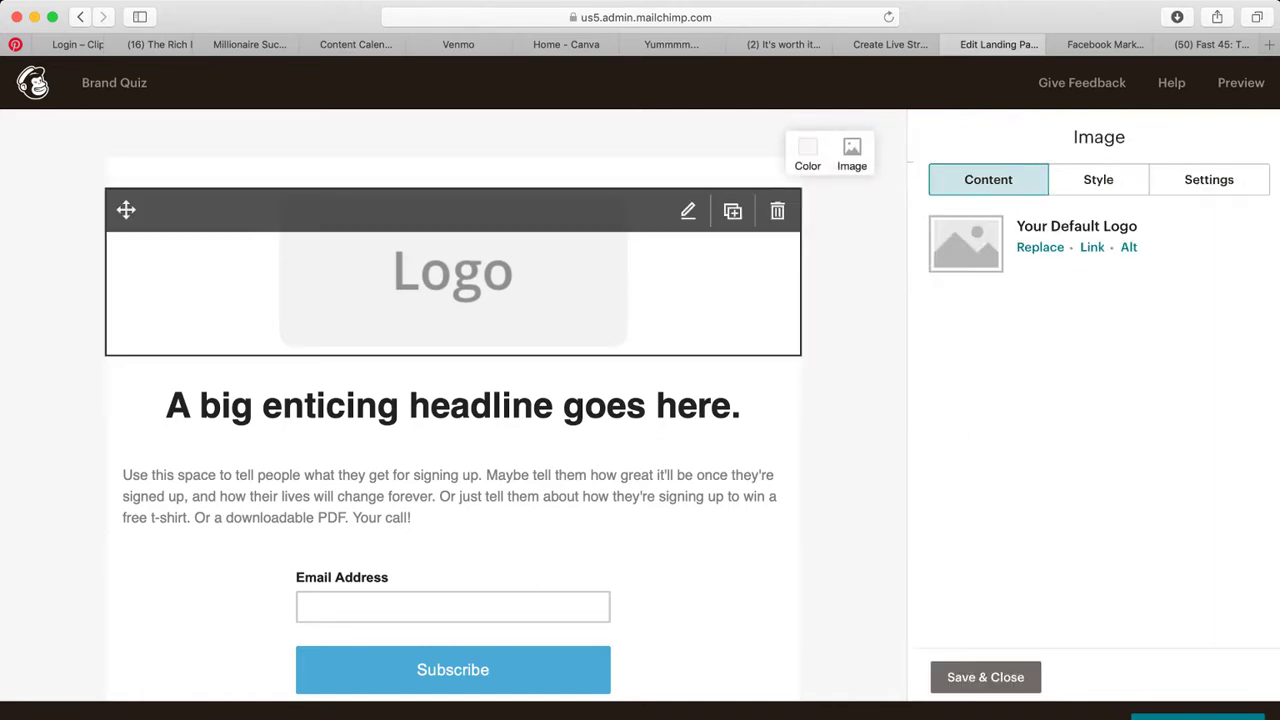
click(1035, 247)
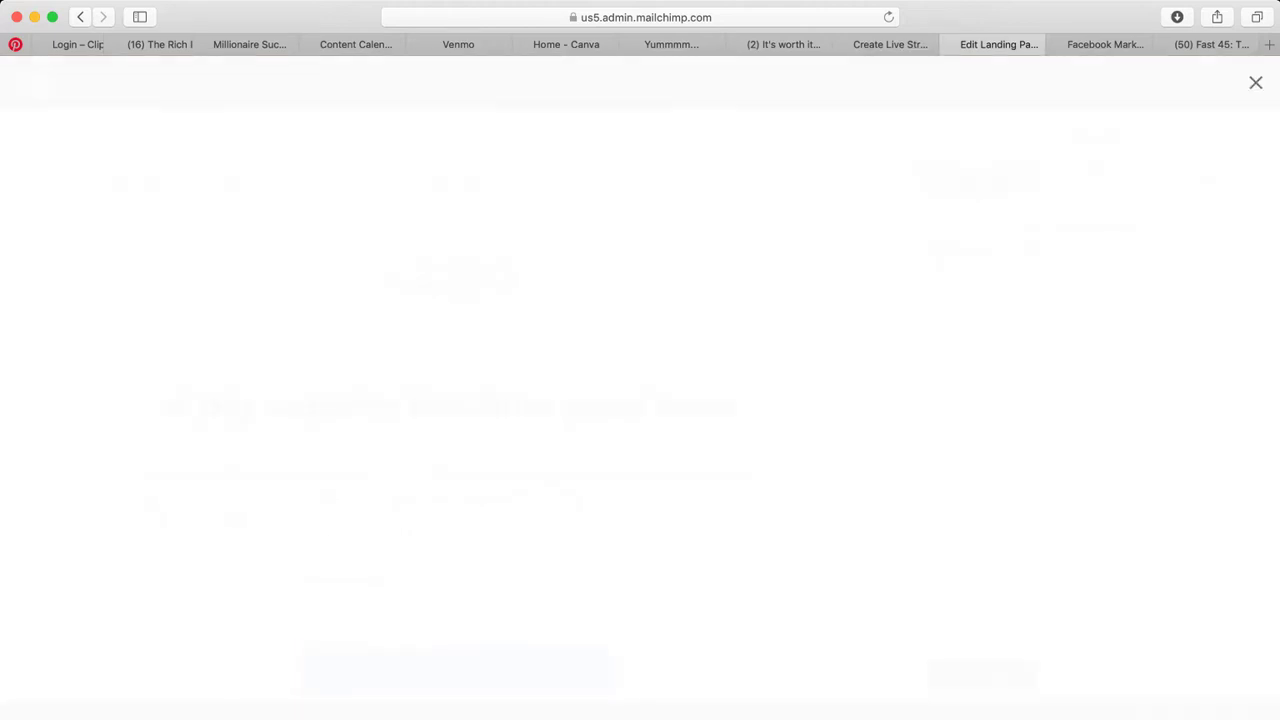
click(306, 320)
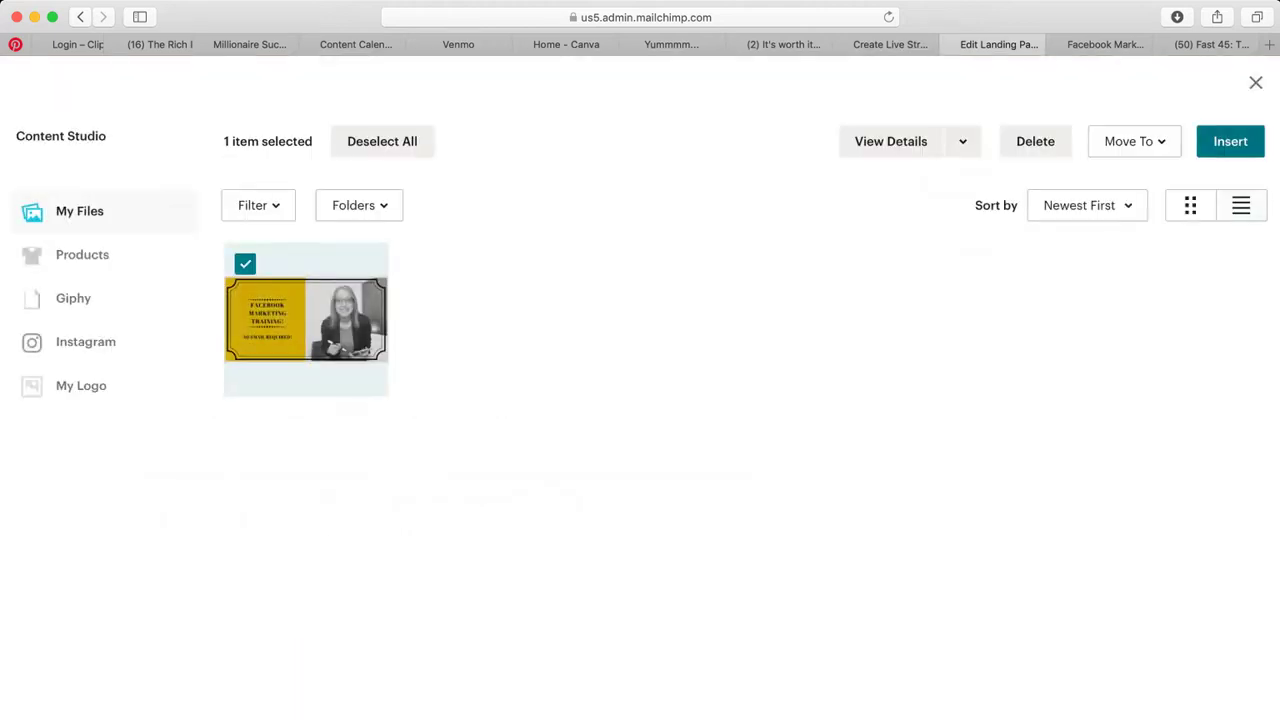
click(1231, 141)
Change the landing page headline to "Did you read that? No email required!" and save the design
scroll(453, 400, down, 5)
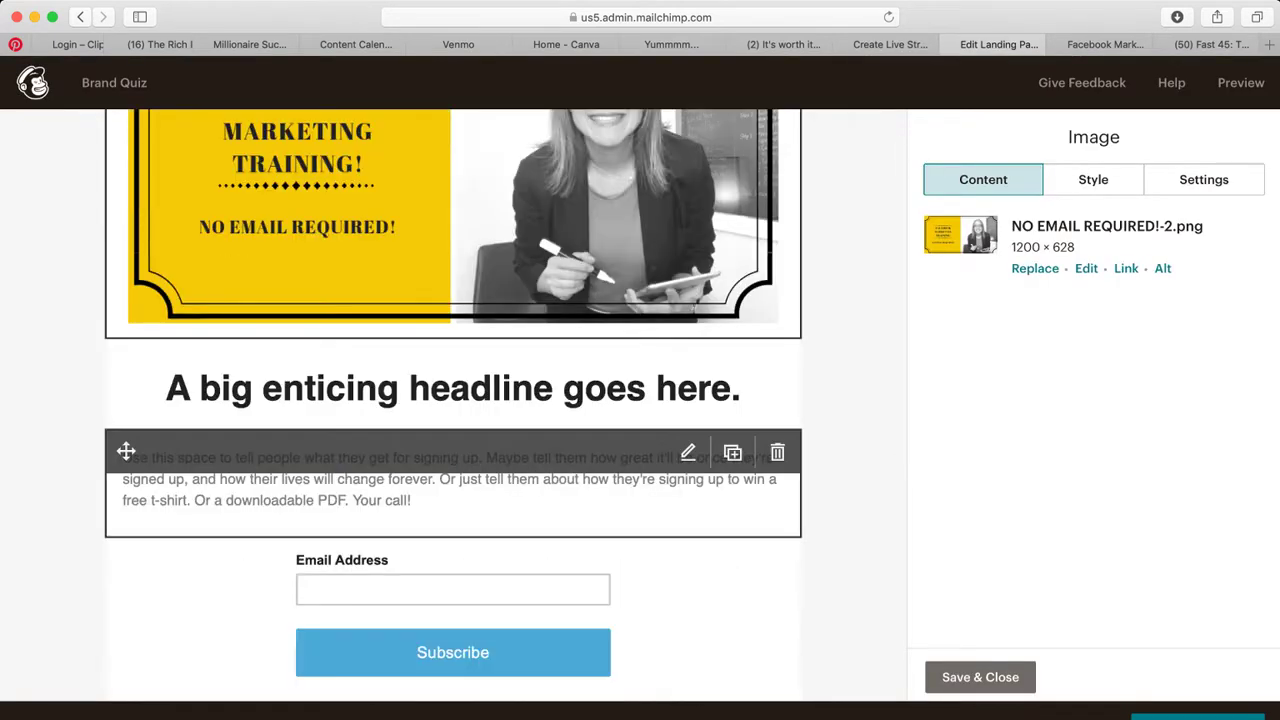
click(687, 374)
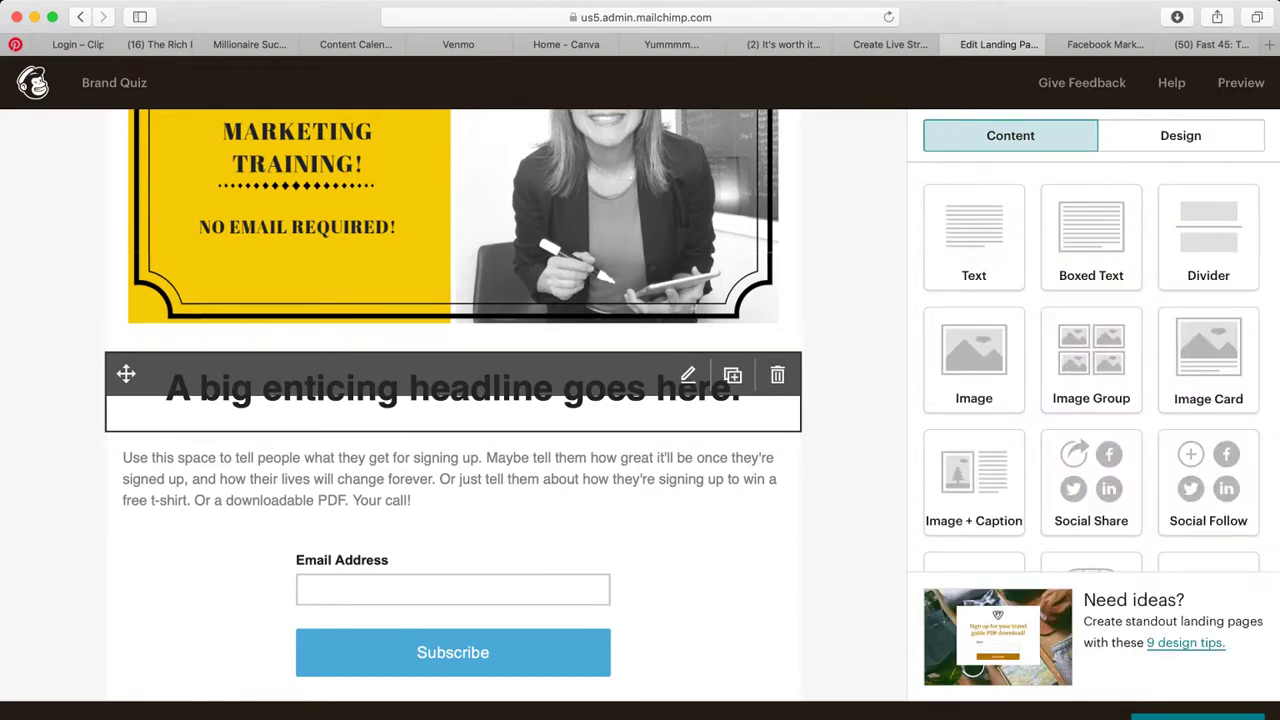
drag(978, 354, 925, 326)
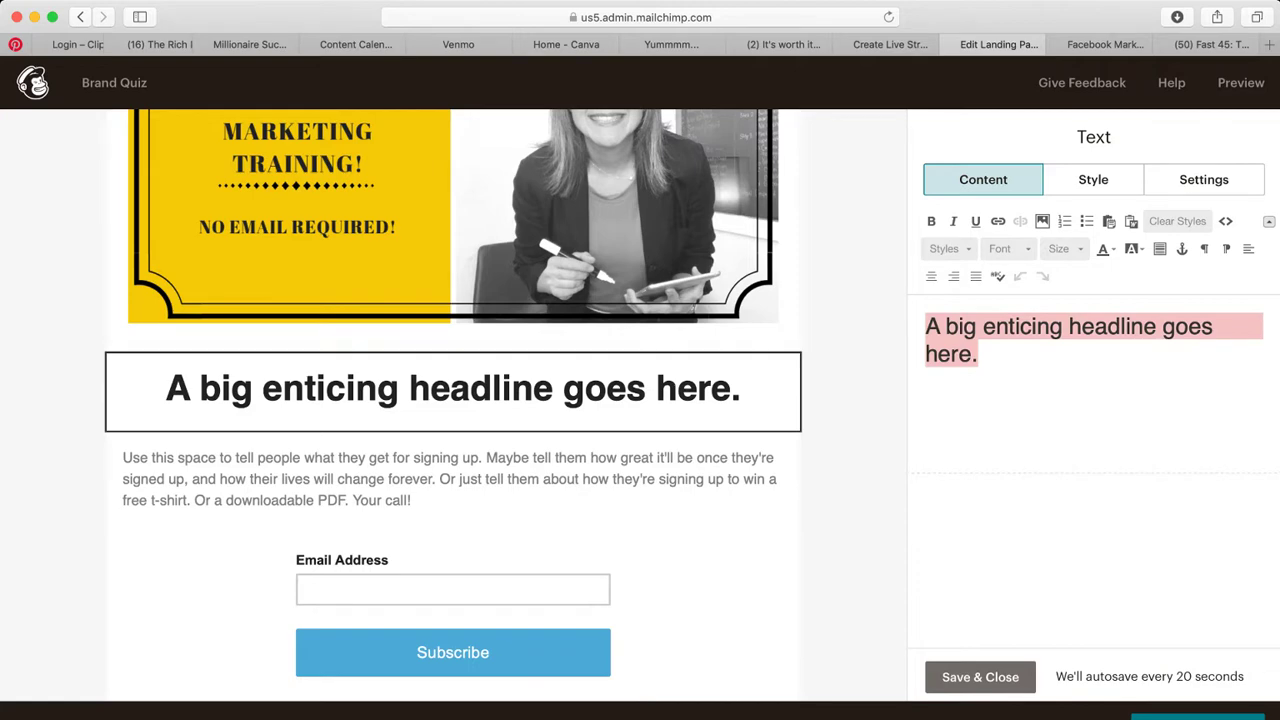
scroll(453, 400, up, 2)
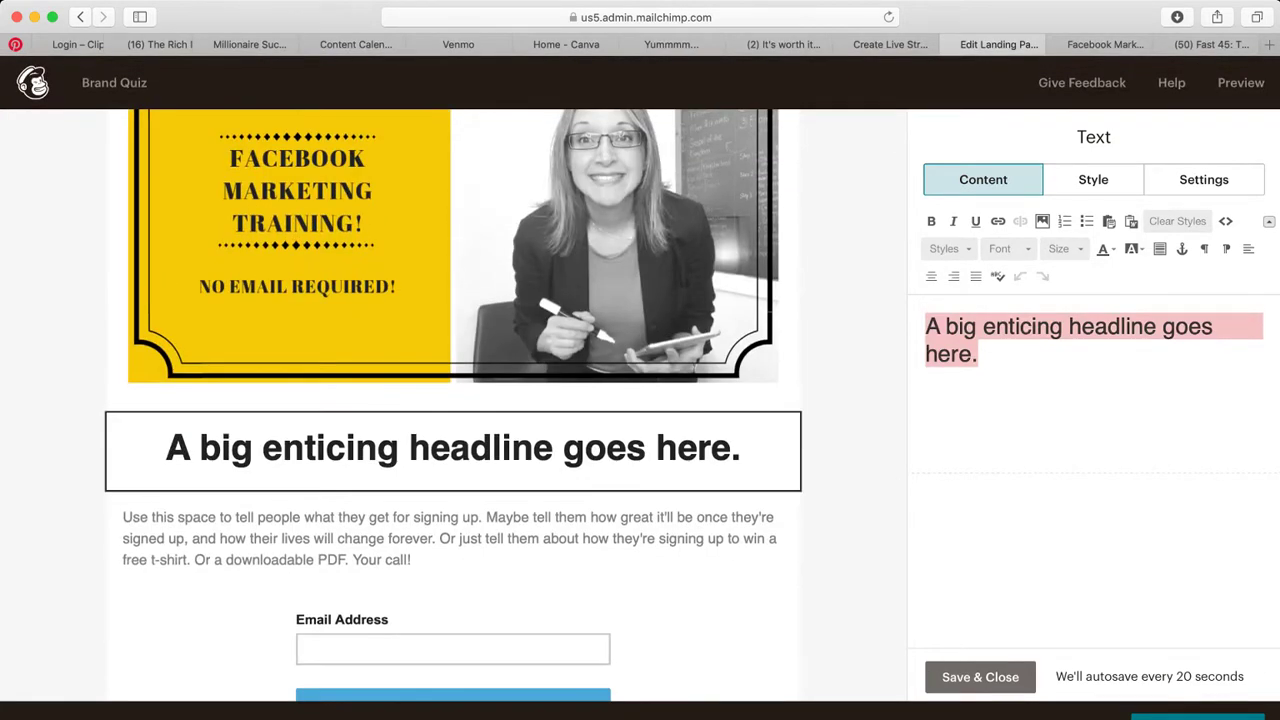
text(T)
key(BackSpace)
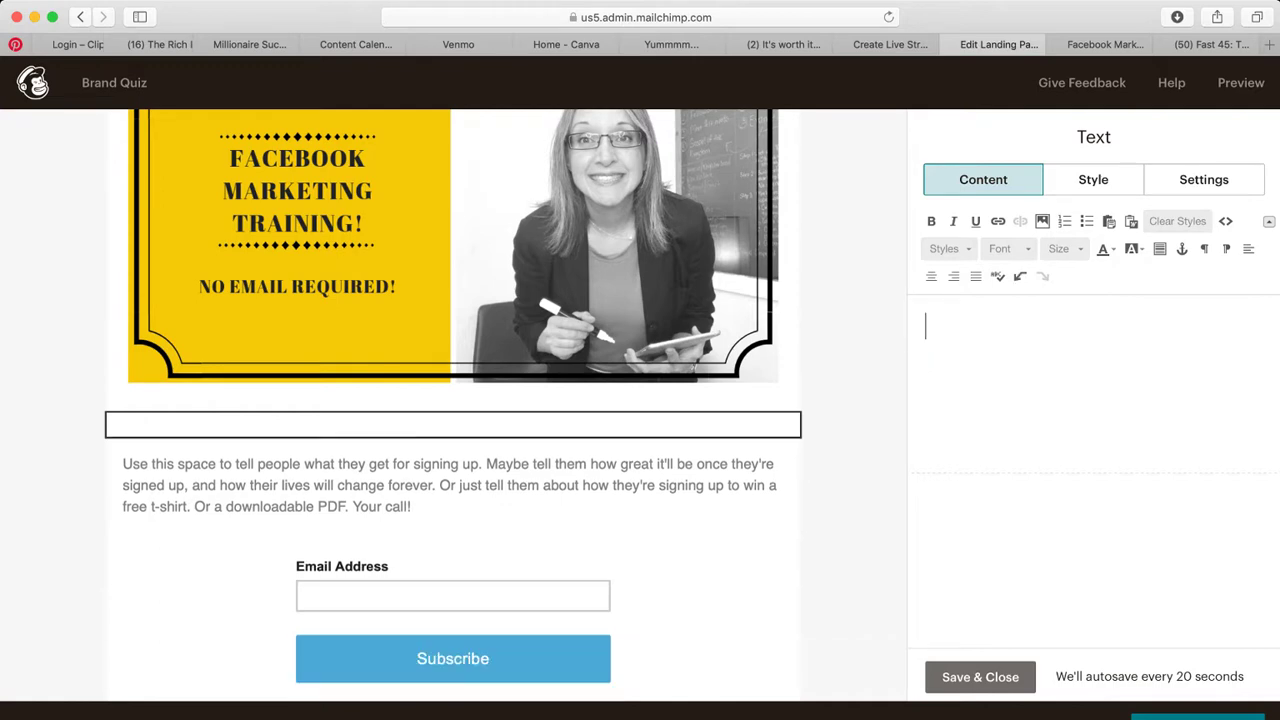
text(Did y)
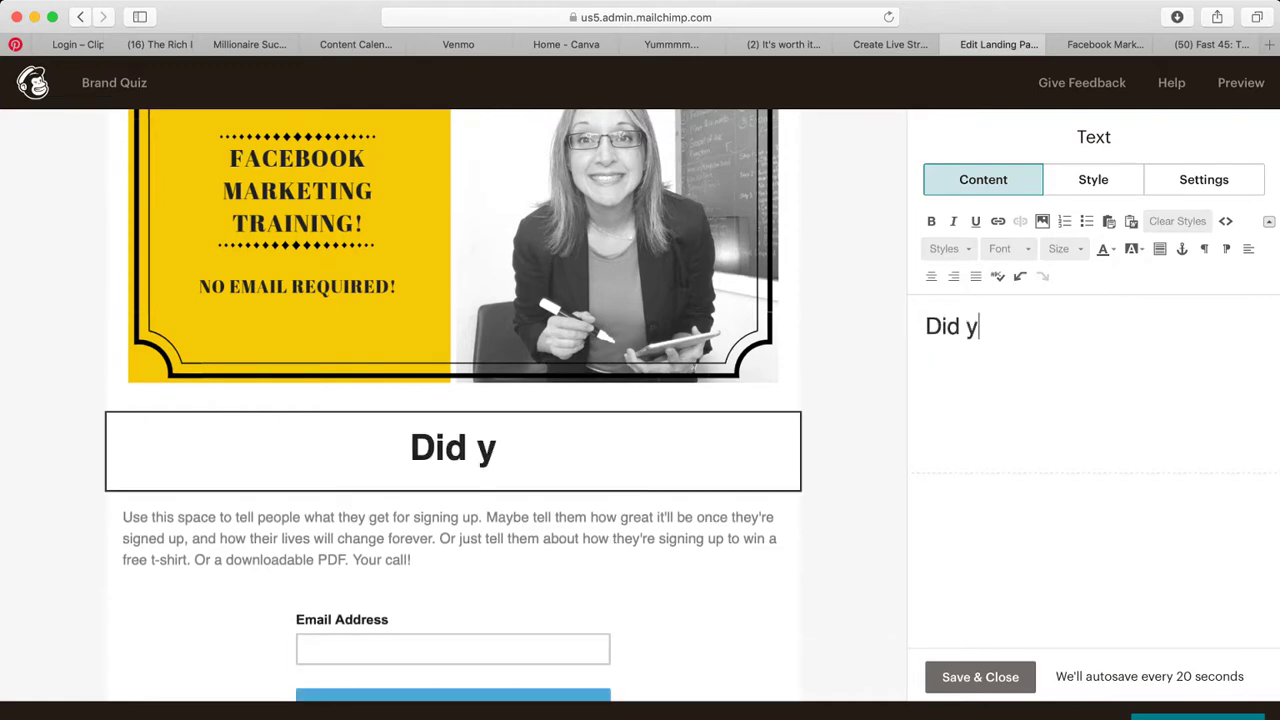
text(ou read that? No)
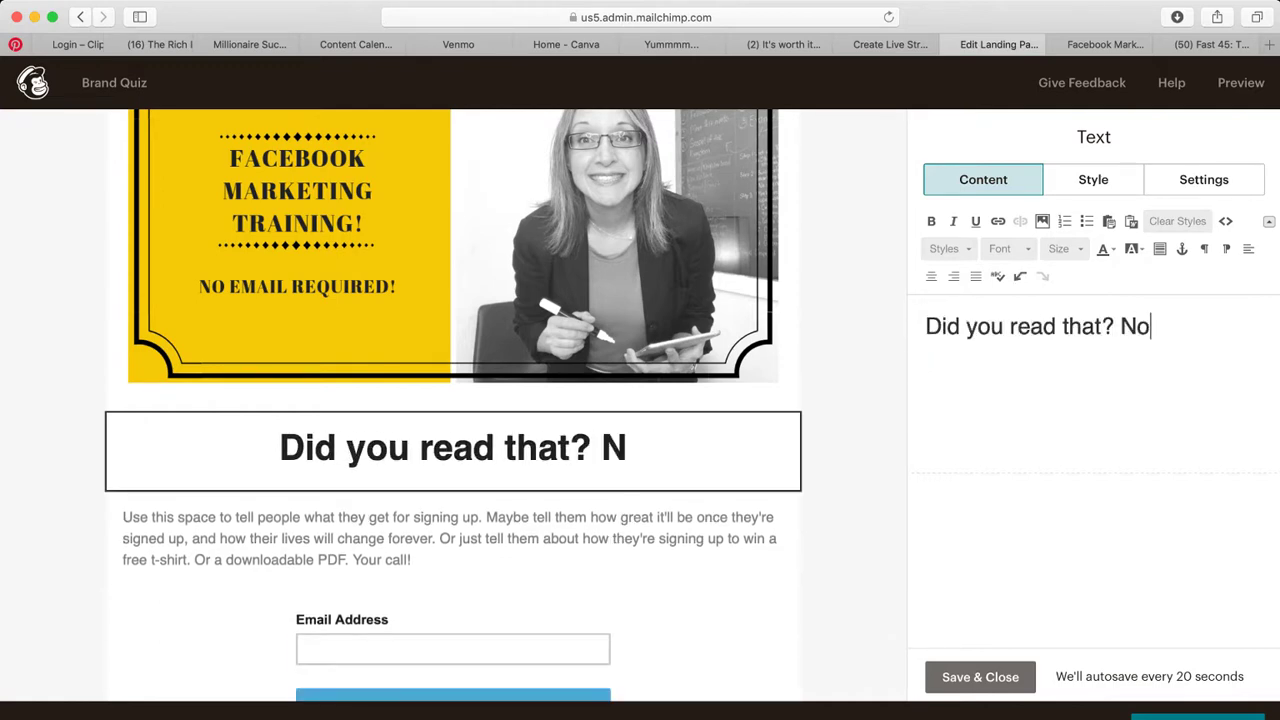
text( email requireD!)
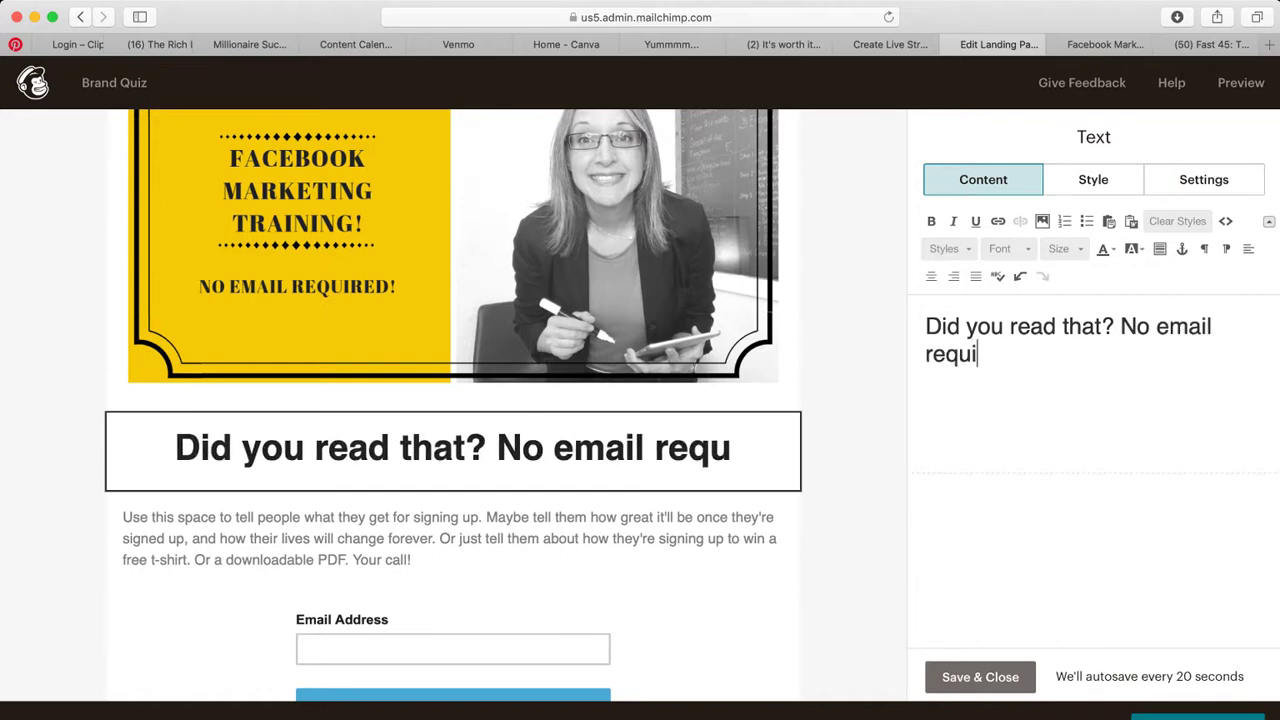
key(BackSpace)
key(BackSpace)
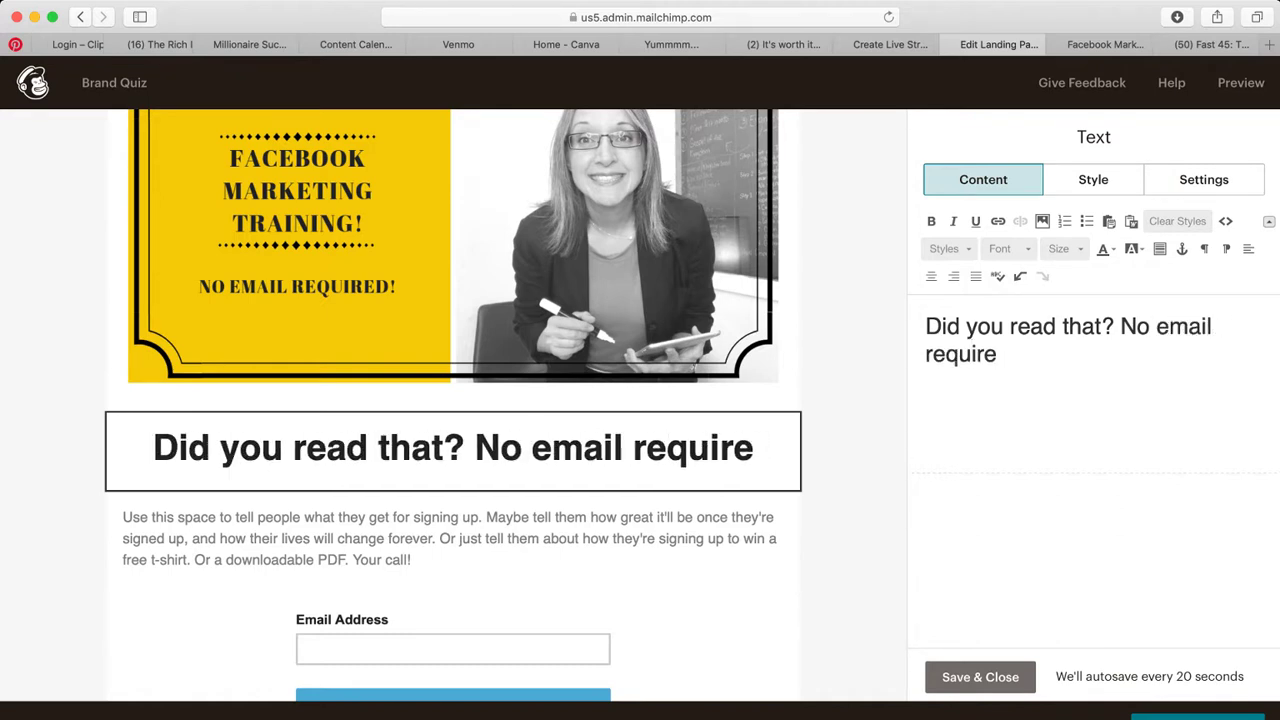
text(d!)
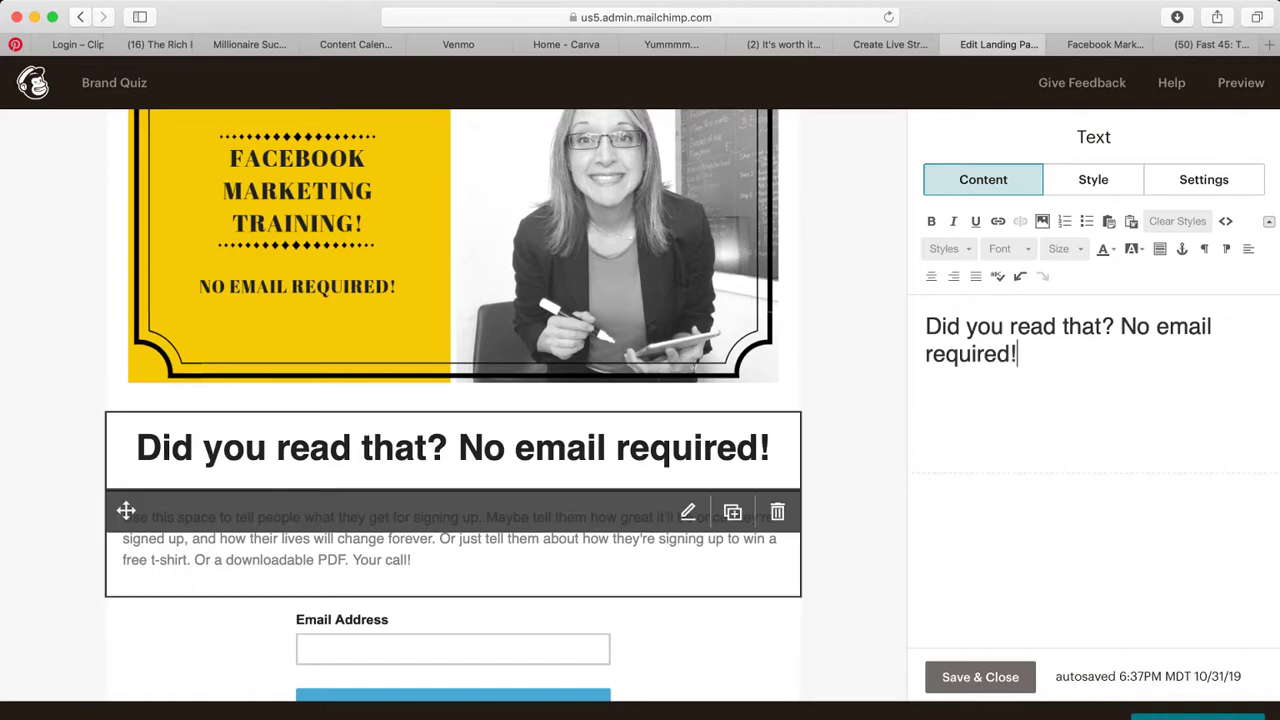
scroll(453, 405, down, 1)
scroll(453, 405, down, 3)
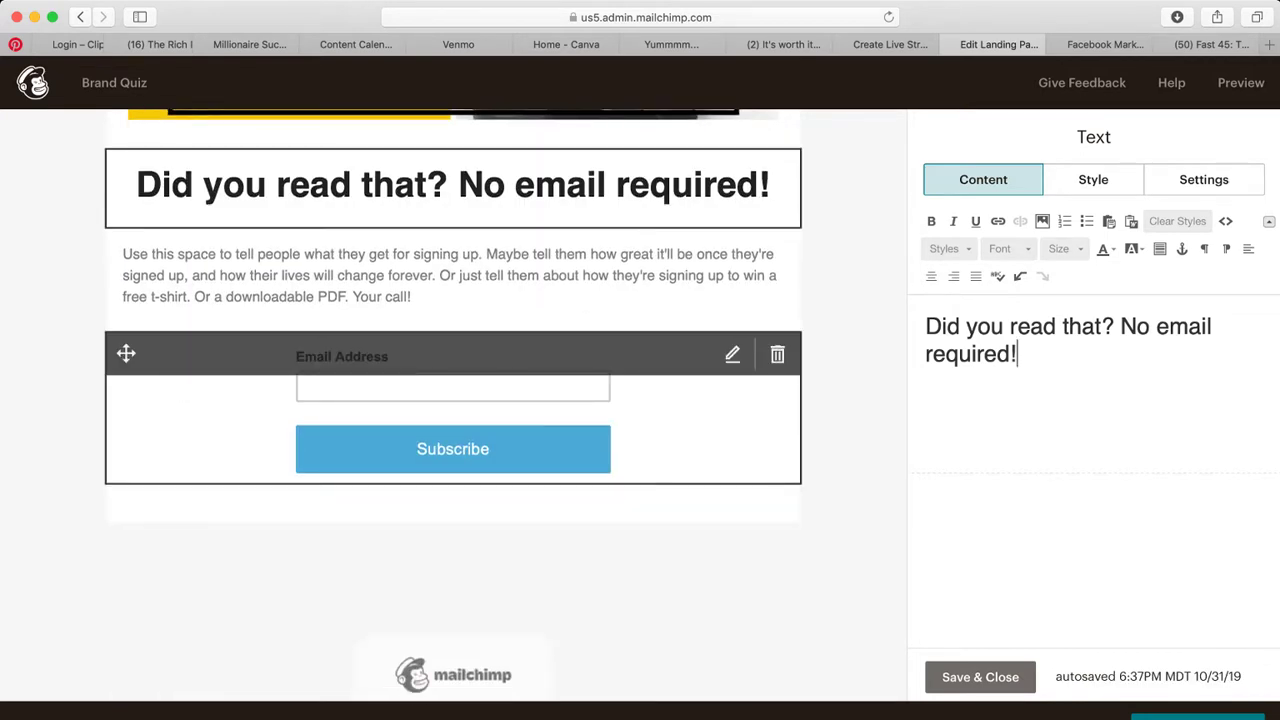
click(979, 676)
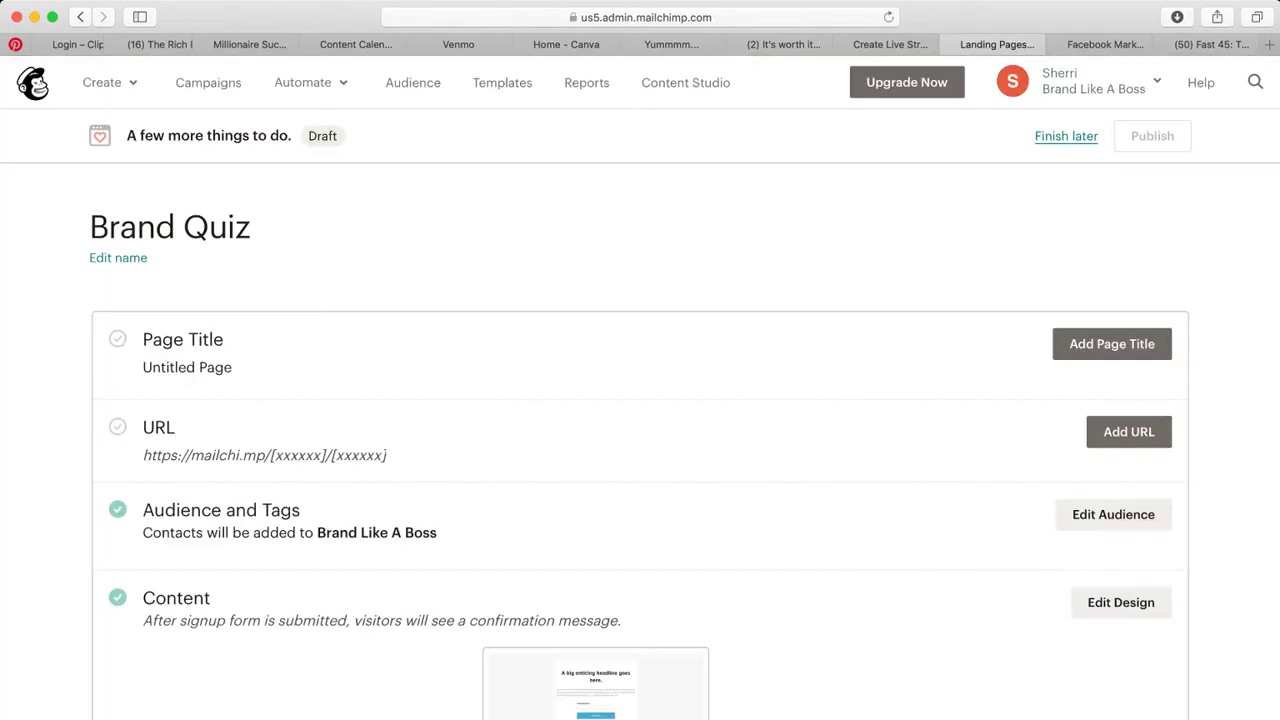
Set the landing page's page title to "Brand Quiz" and save it
click(1111, 343)
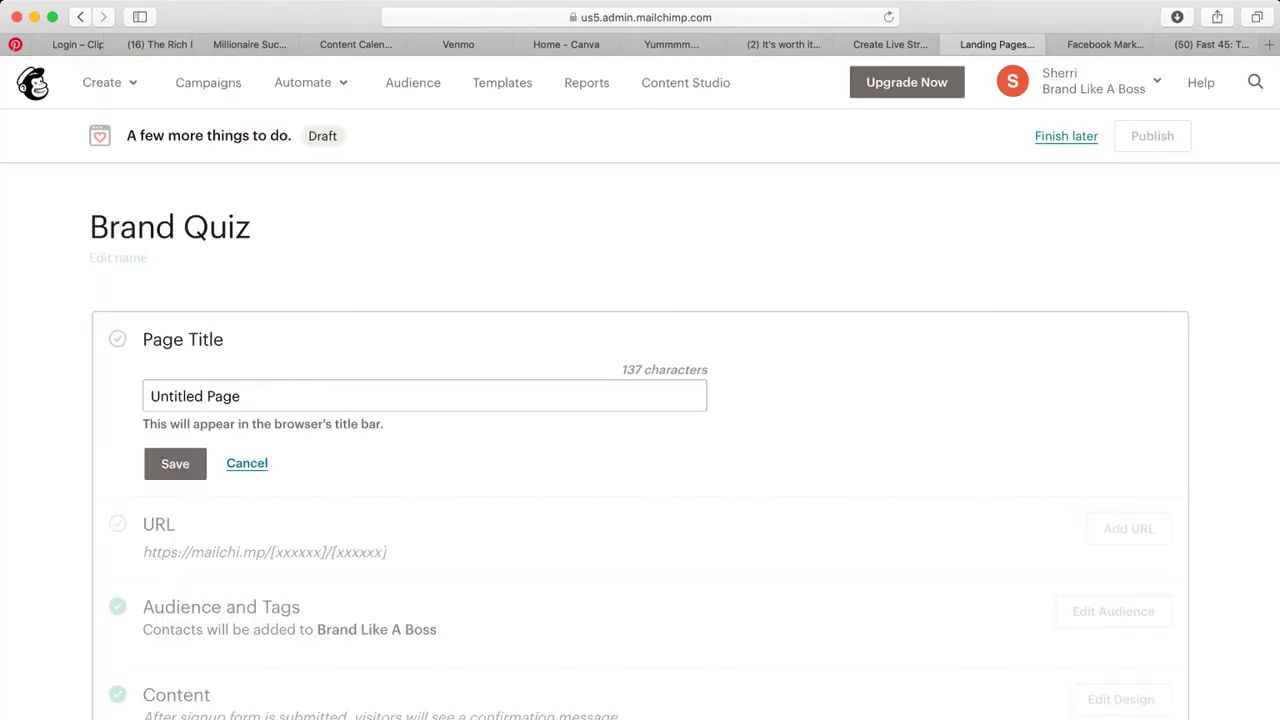
triple_click(195, 396)
text(Brand)
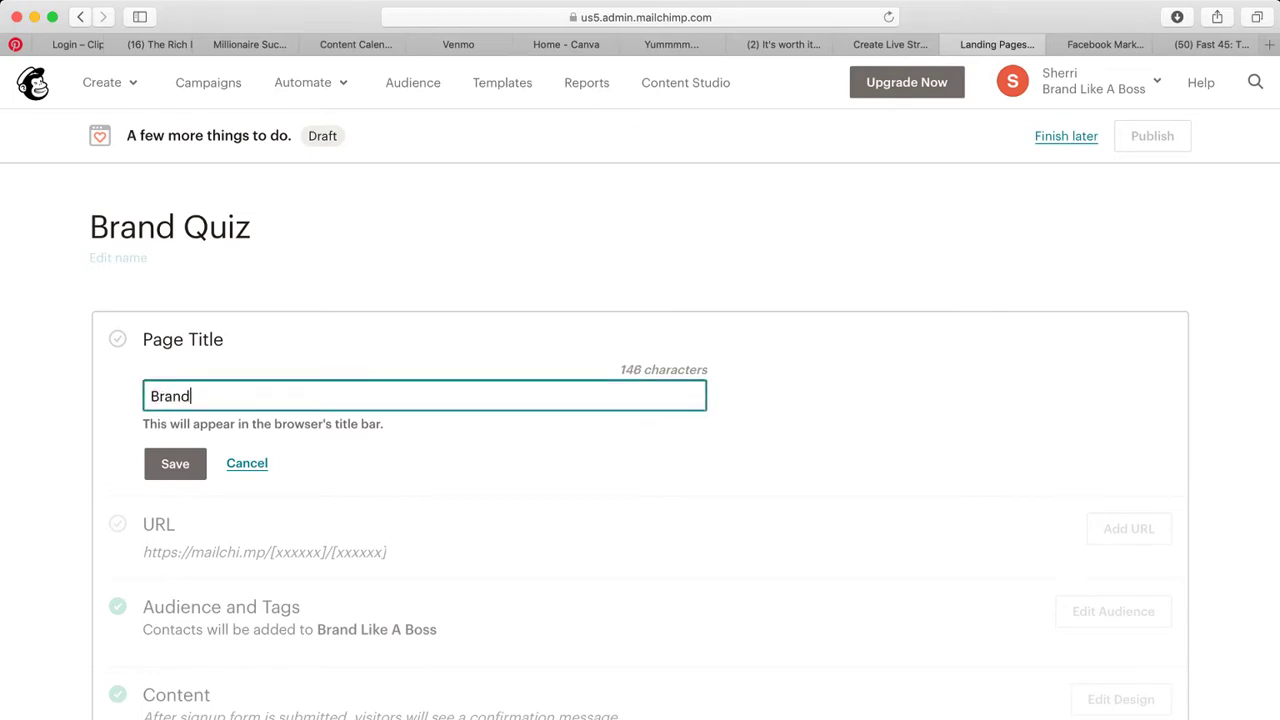
text( Quiz)
key(Return)
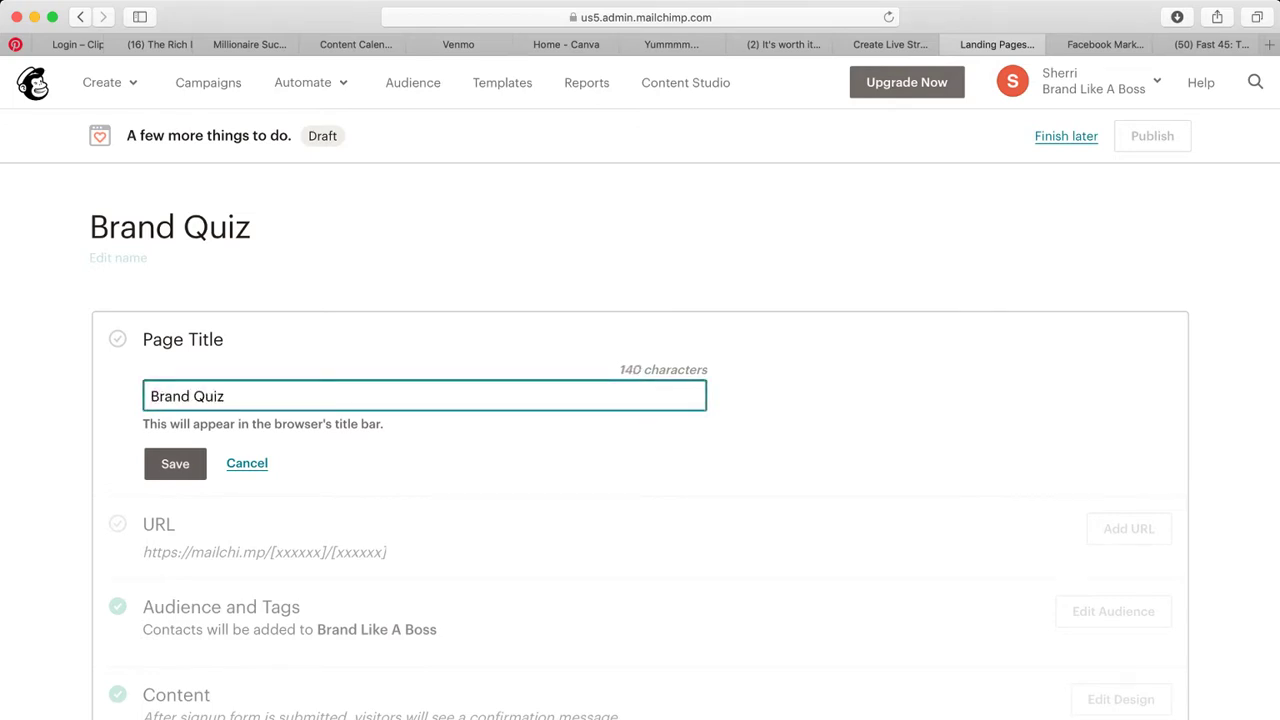
Give the landing page a Mailchimp domain URL ending in "brandquiz" and save it
click(1128, 431)
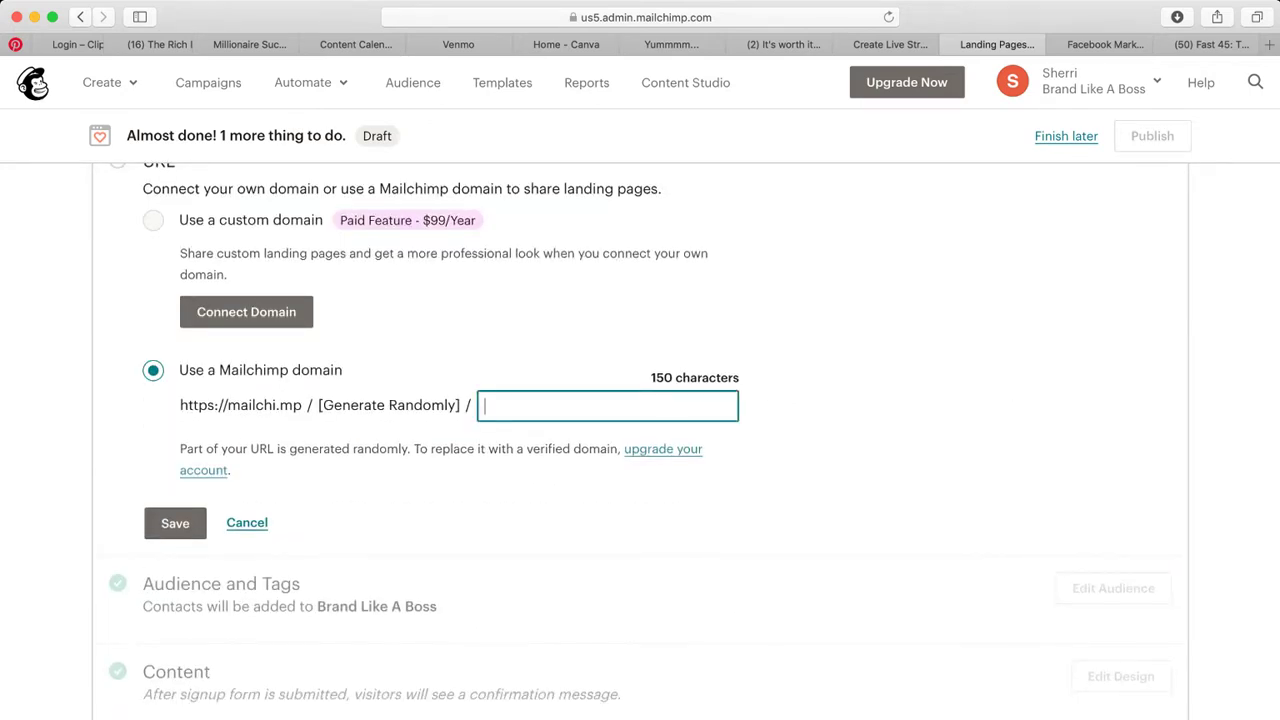
text(brandquiz)
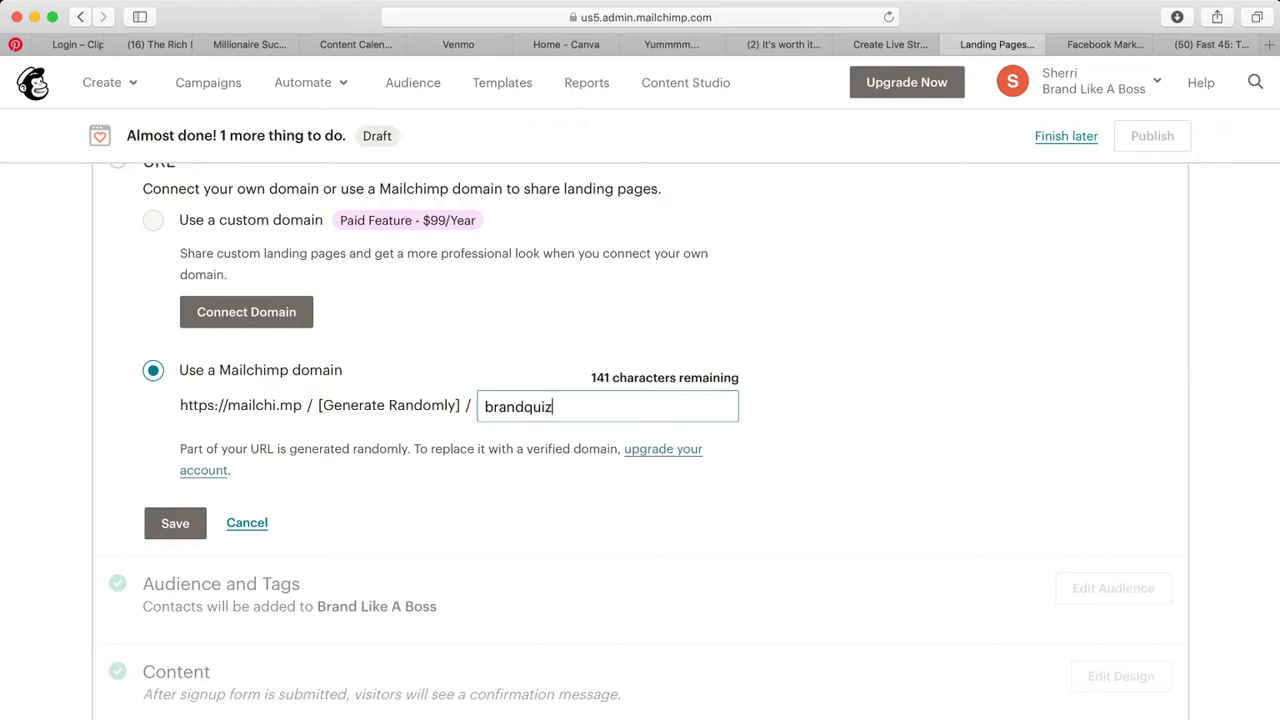
key(Return)
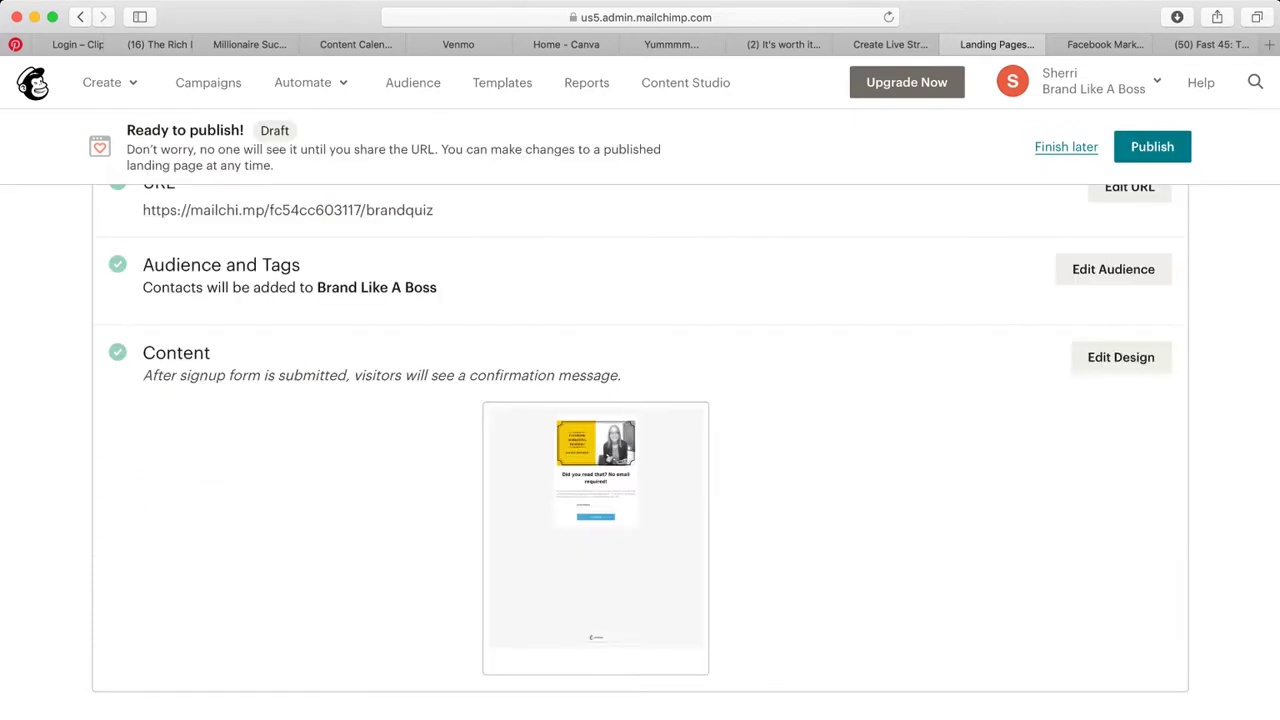
scroll(640, 450, up, 2)
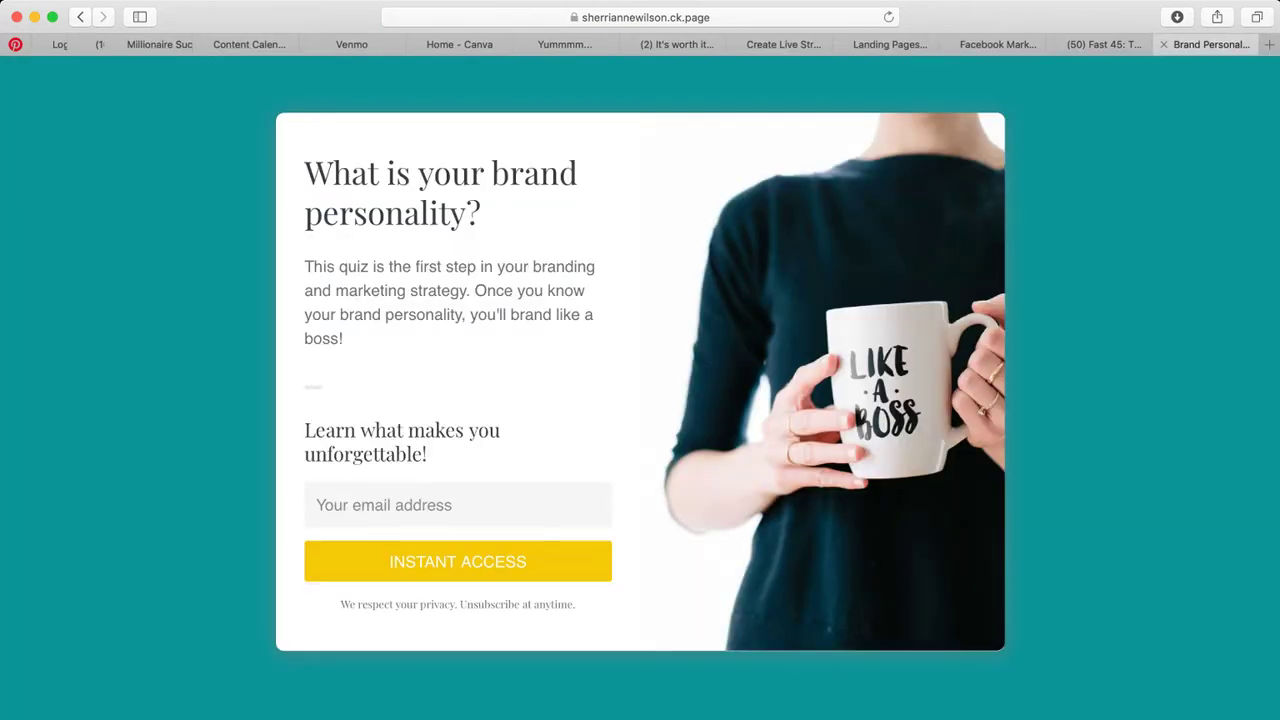
Close the sample brand personality page, switch to Squarespace and open the second website in the account's website list
click(1163, 44)
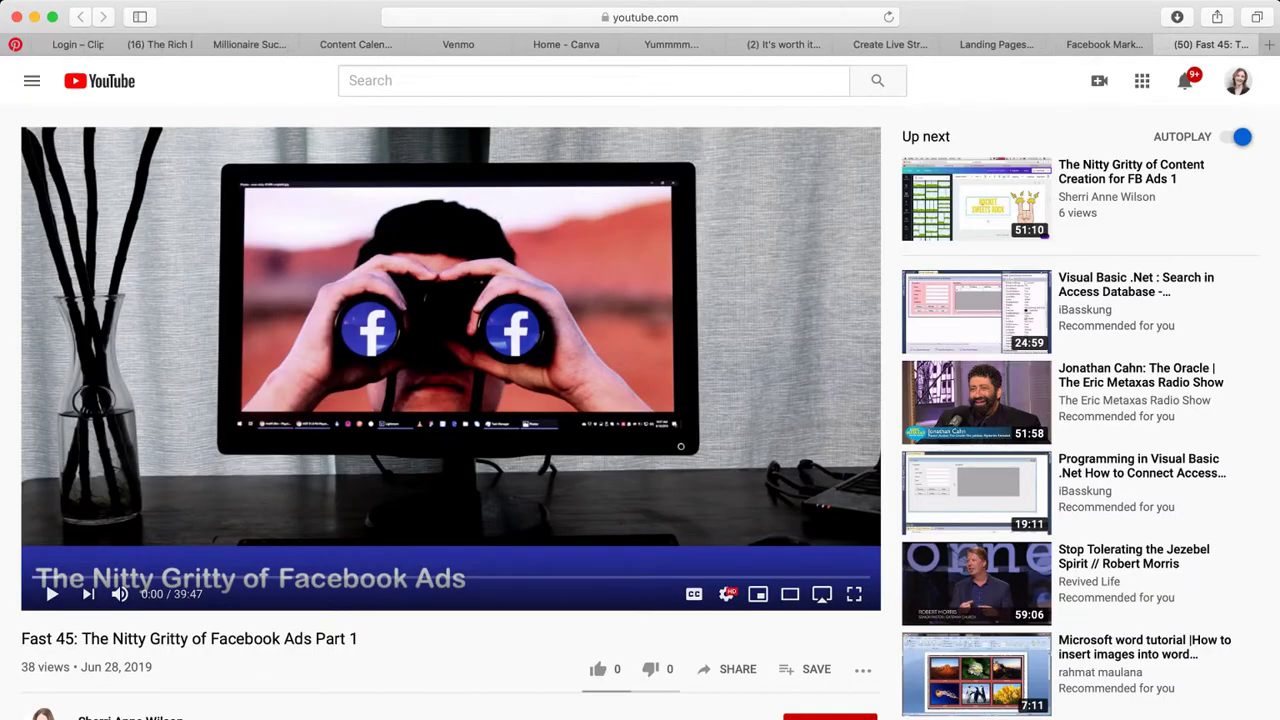
click(645, 17)
text(squarespac)
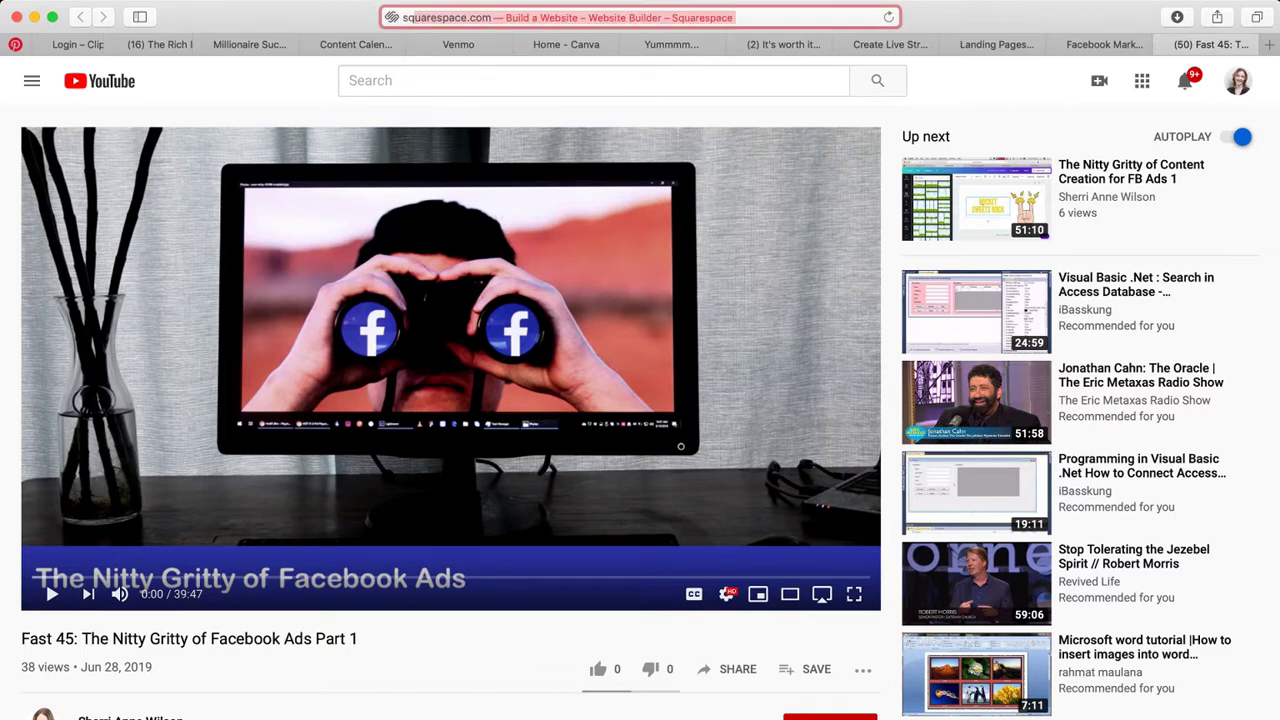
key(Return)
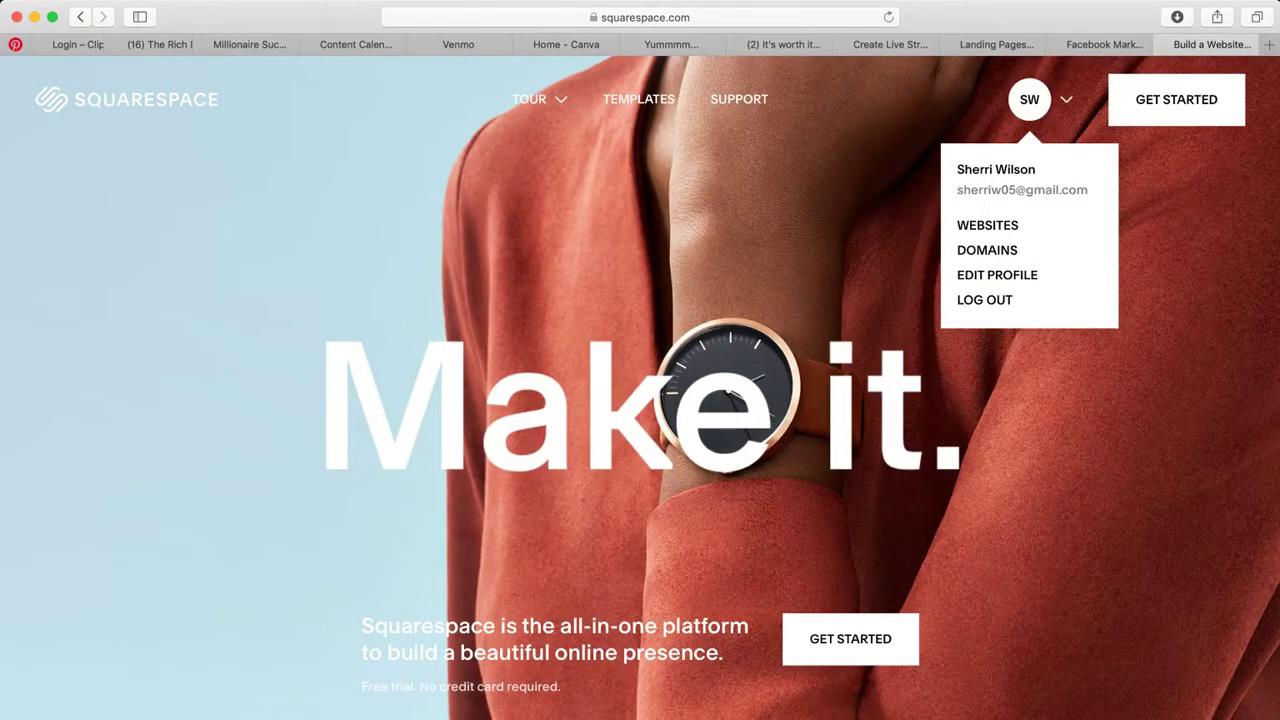
click(987, 225)
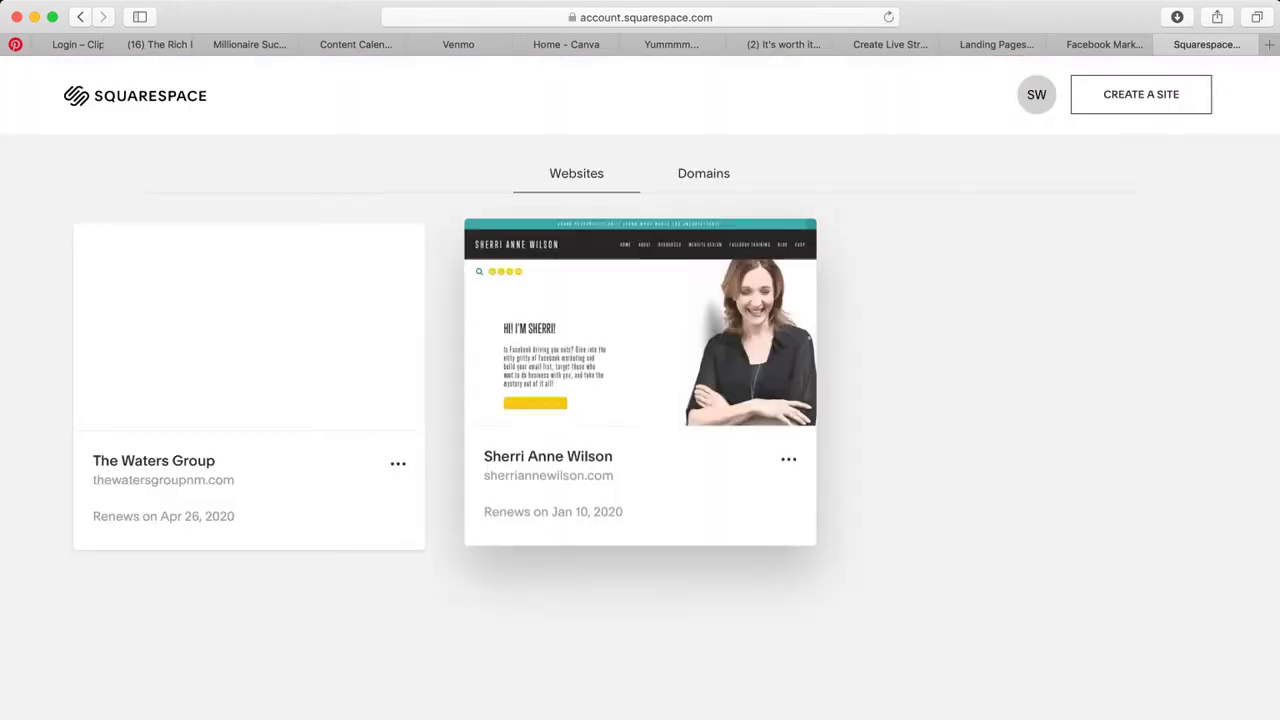
click(640, 322)
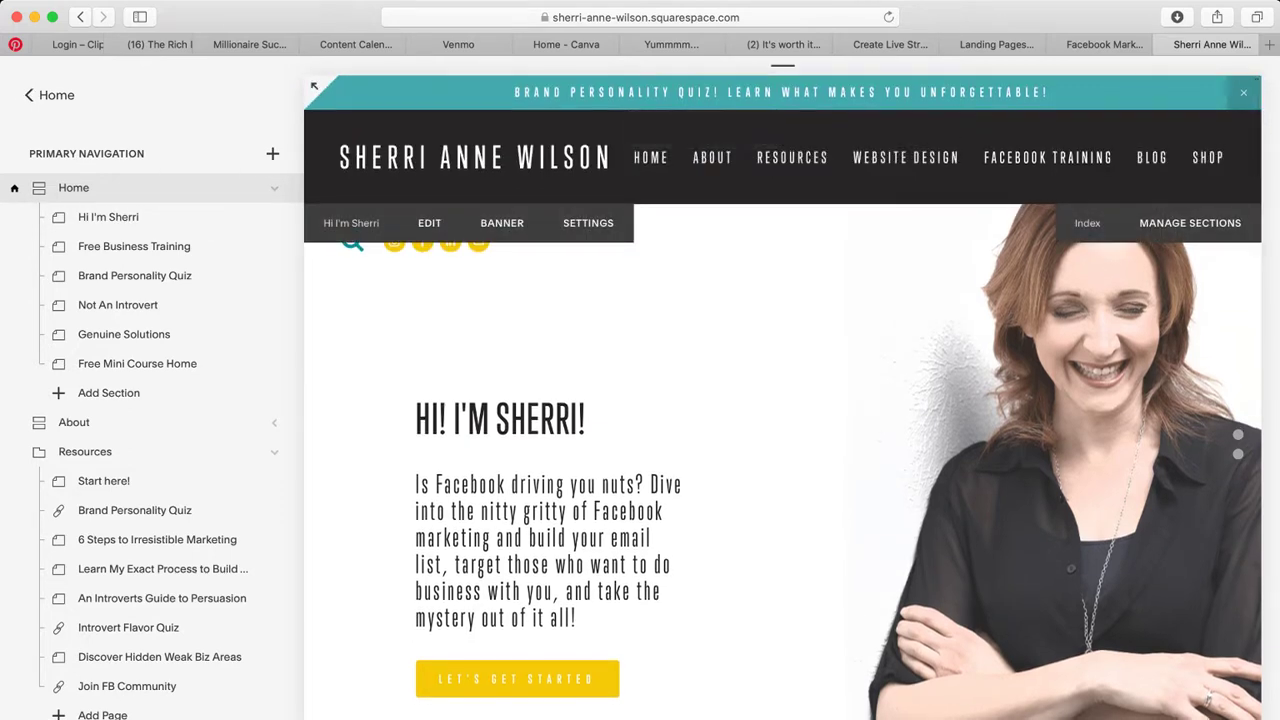
Find the Brand Personality Quiz section on the home page, view the link behind its headline, and cancel the edit
scroll(314, 87, down, 10)
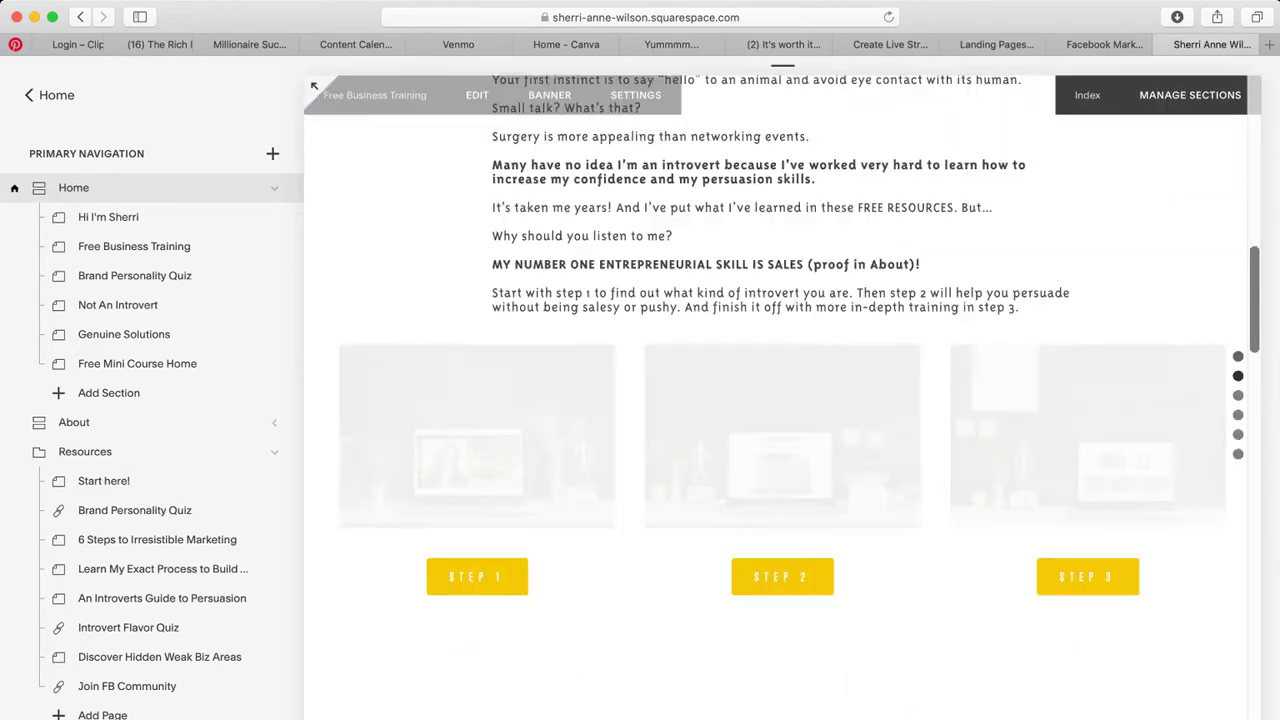
scroll(314, 87, down, 10)
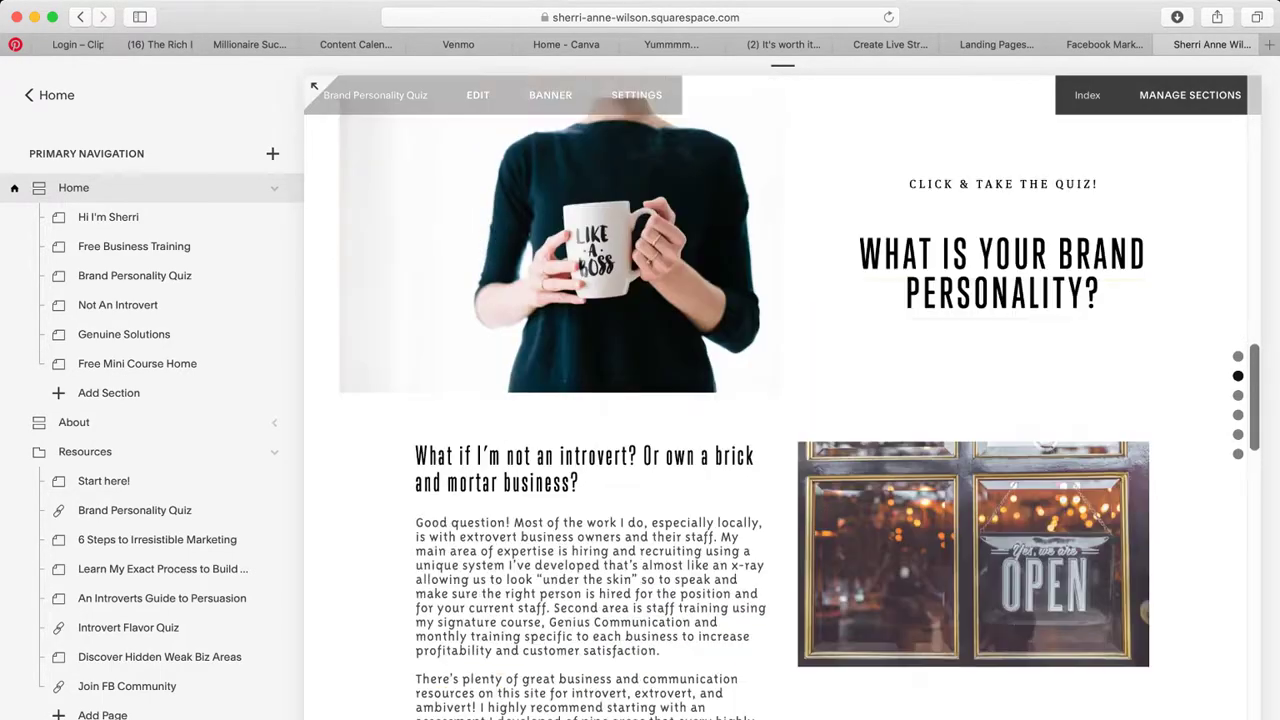
scroll(314, 87, up, 10)
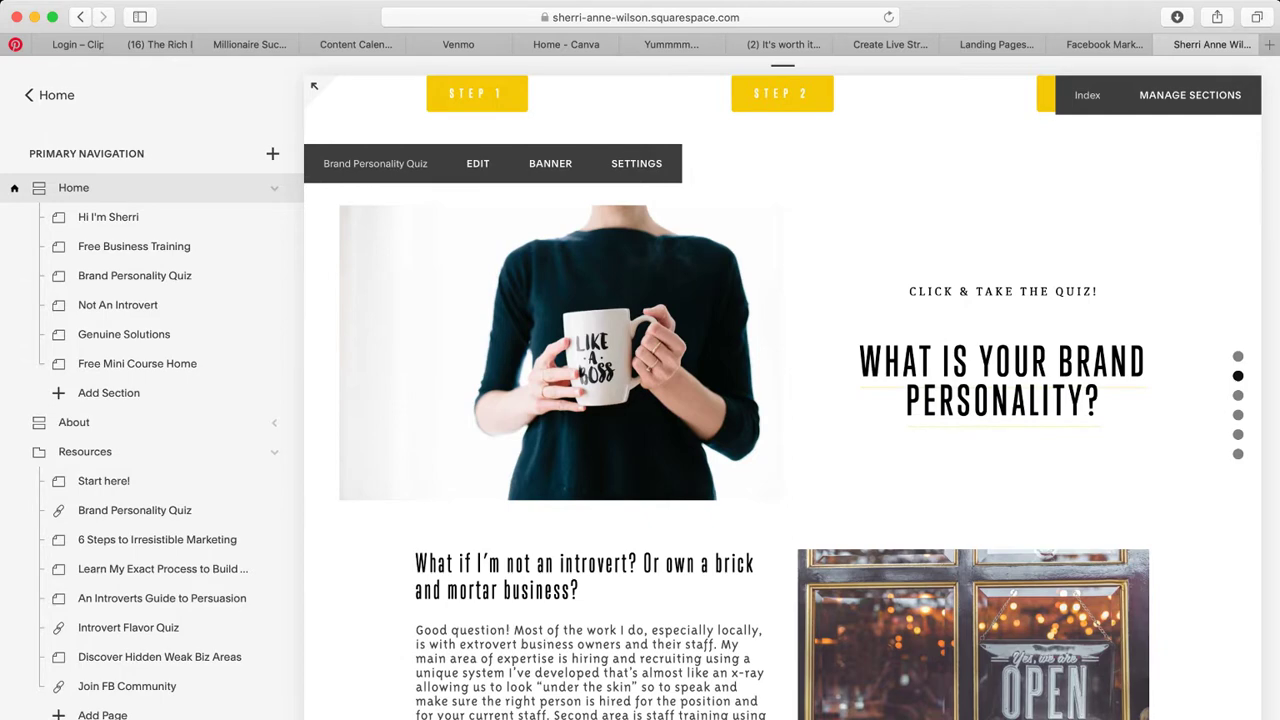
click(314, 86)
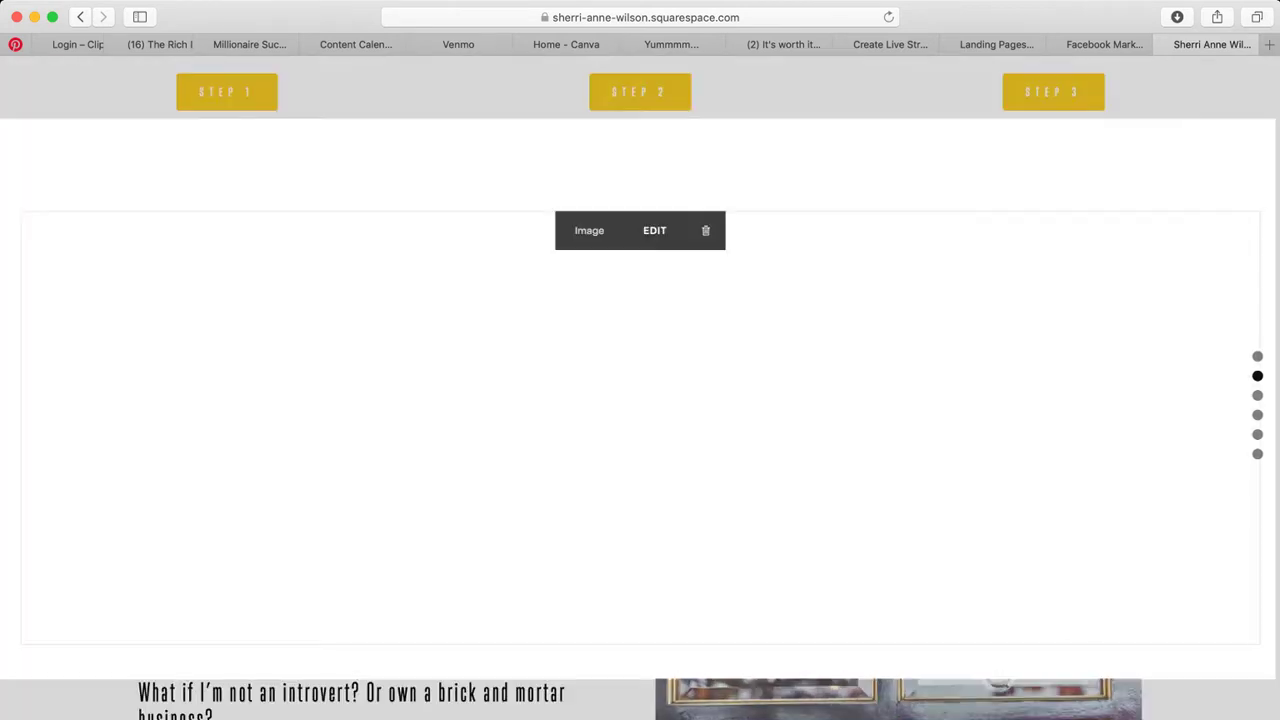
click(782, 446)
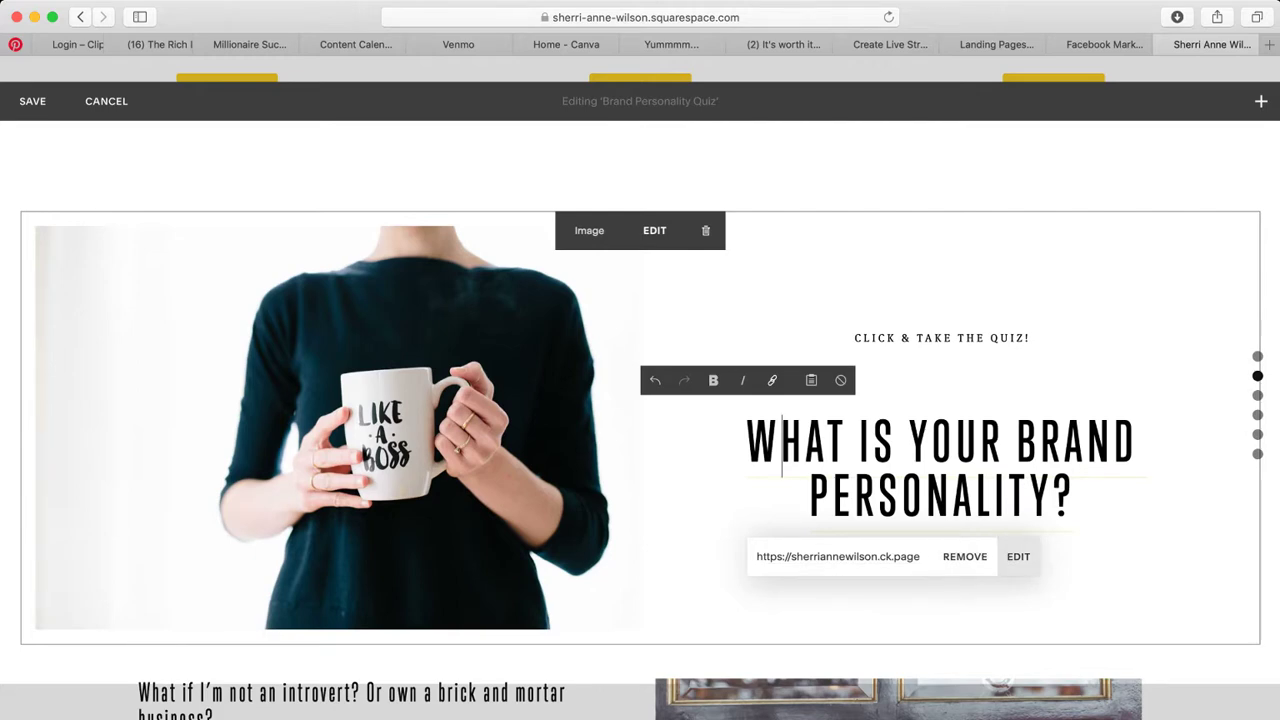
click(1018, 556)
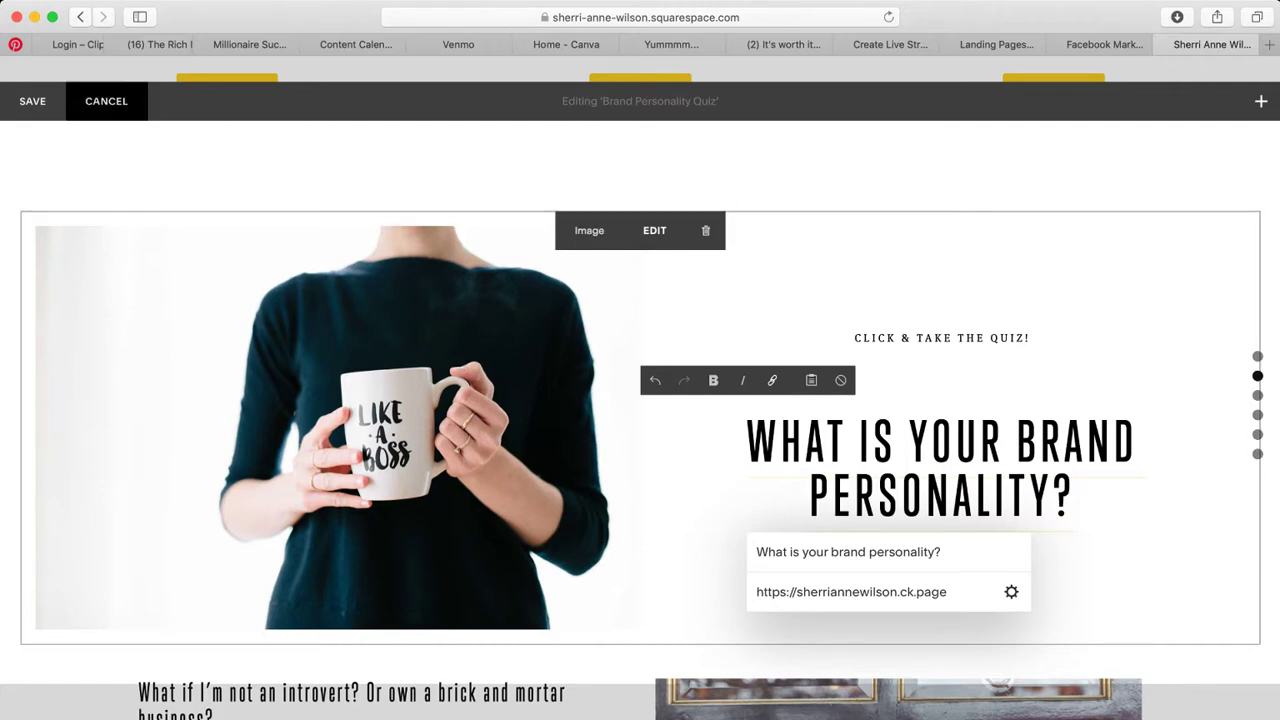
click(106, 101)
Open the website's Announcement Bar settings, check the quiz message and its clickthrough URL, and return to the marketing options
click(30, 95)
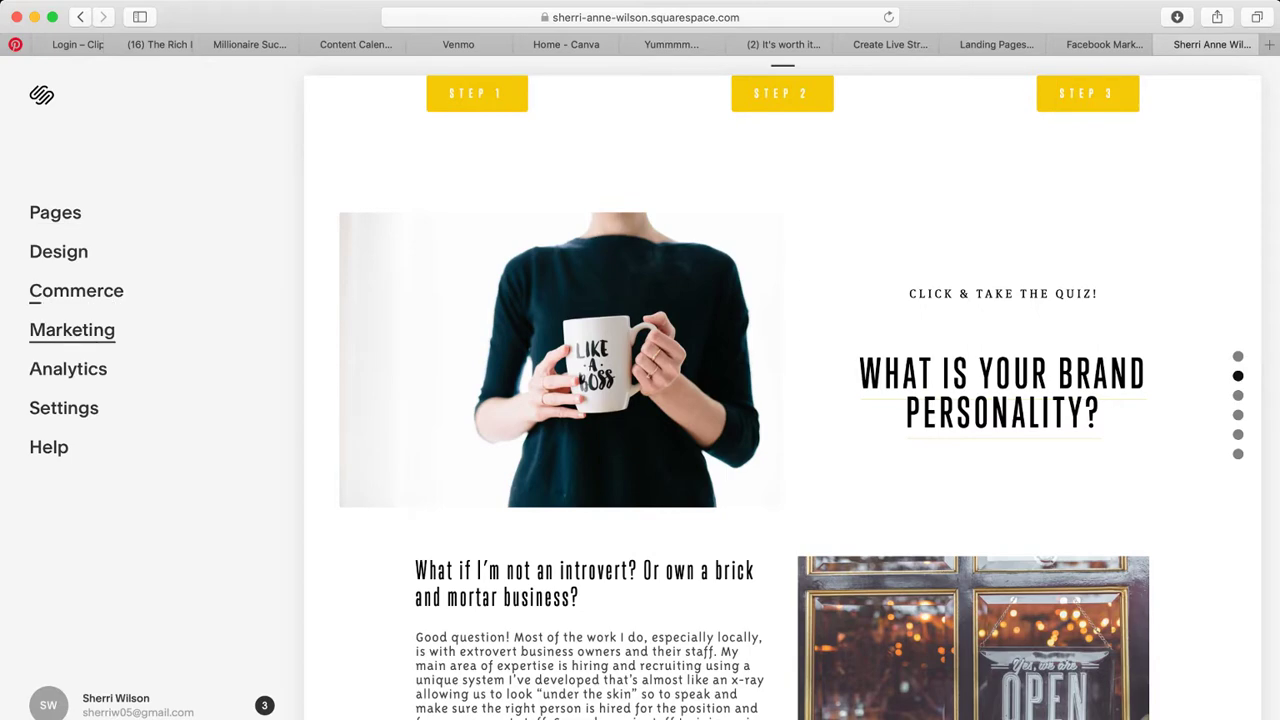
click(72, 329)
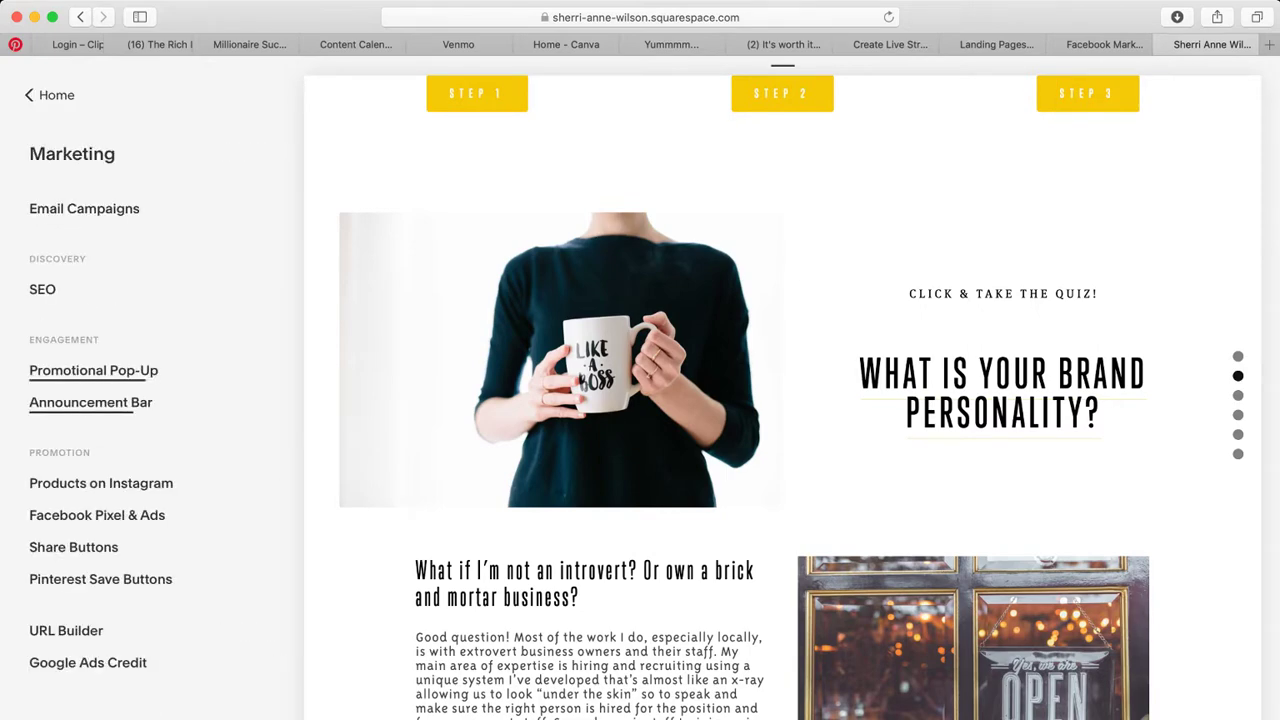
click(90, 402)
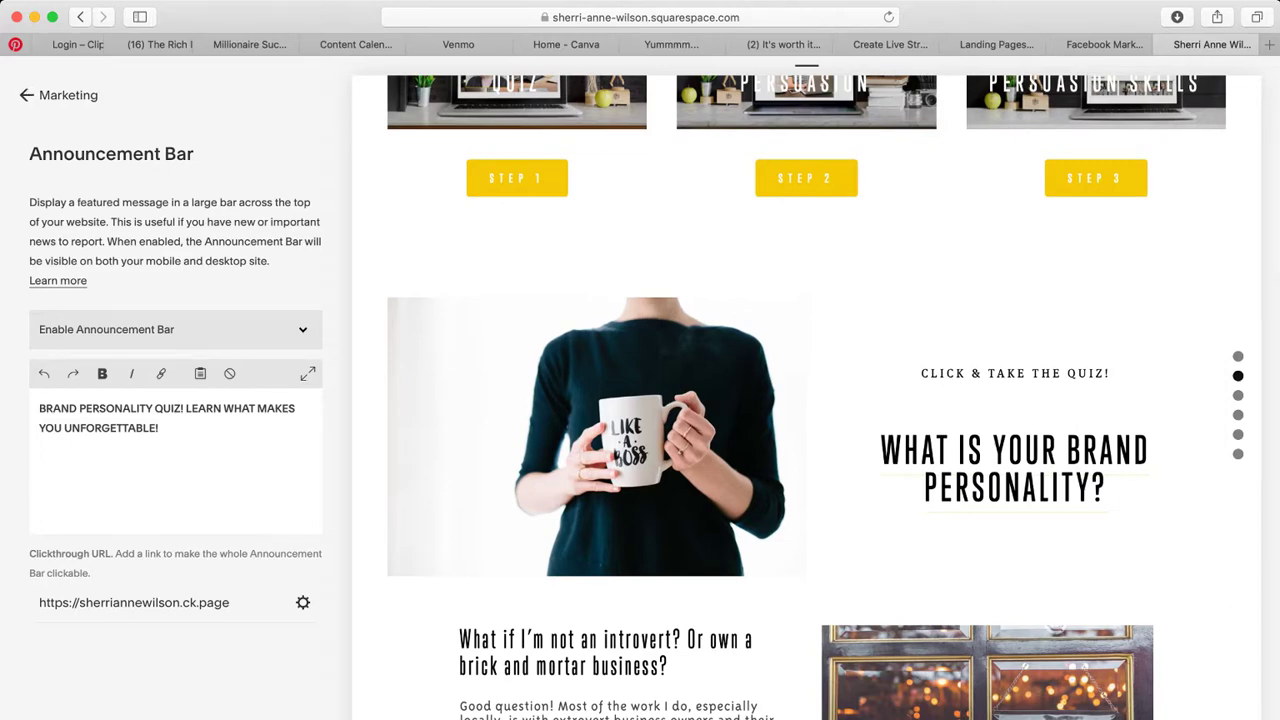
click(58, 95)
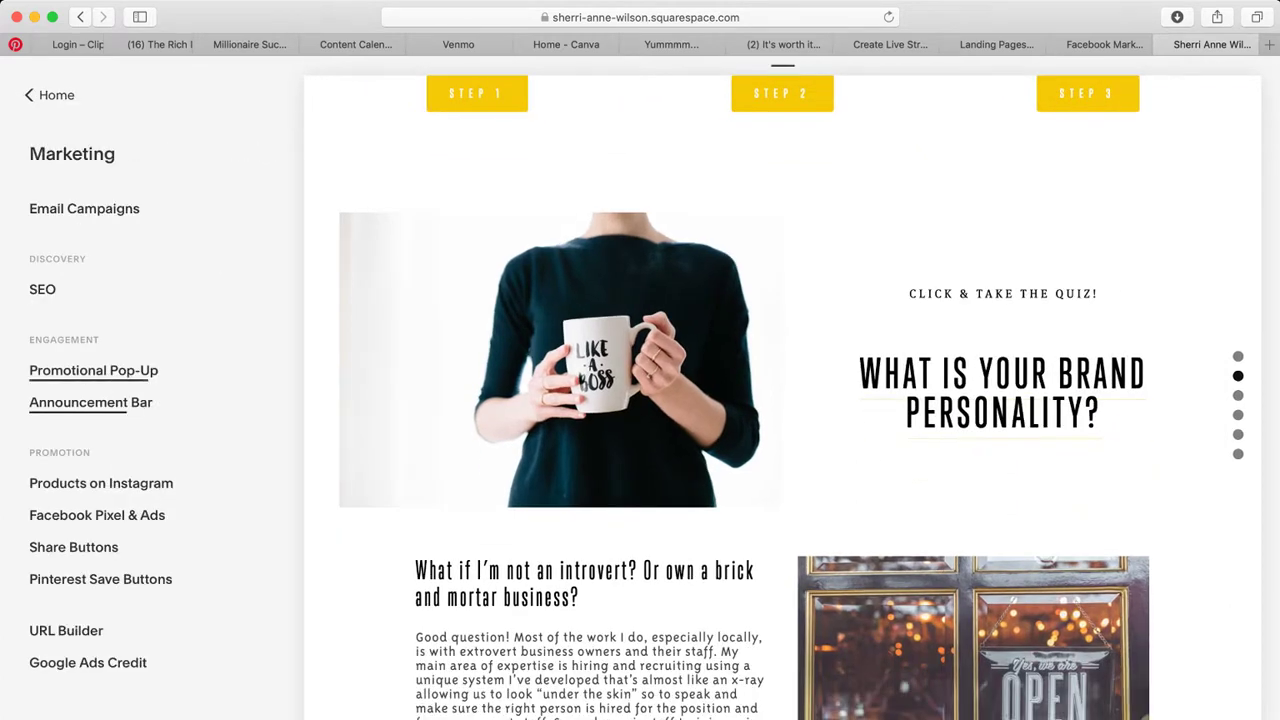
Open the Promotional Pop-Up settings and check which links its YES! and NO. action buttons use
click(93, 370)
scroll(176, 450, down, 4)
scroll(176, 500, up, 2)
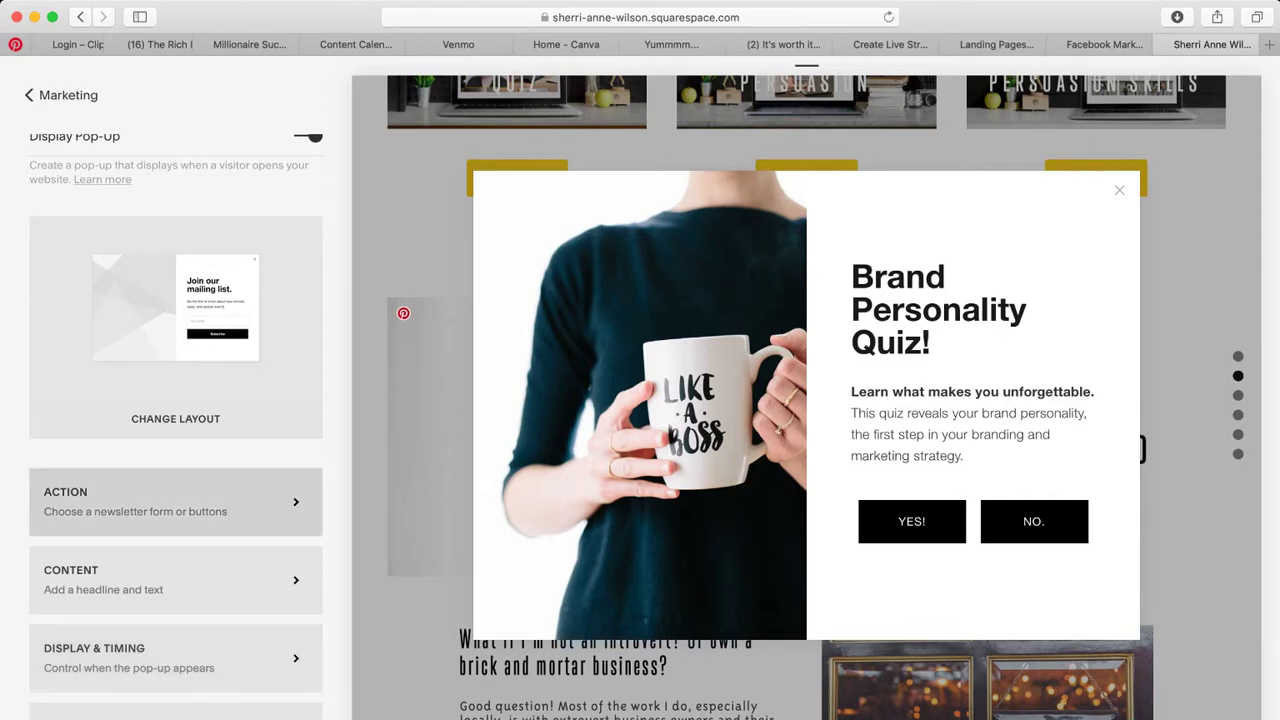
click(175, 501)
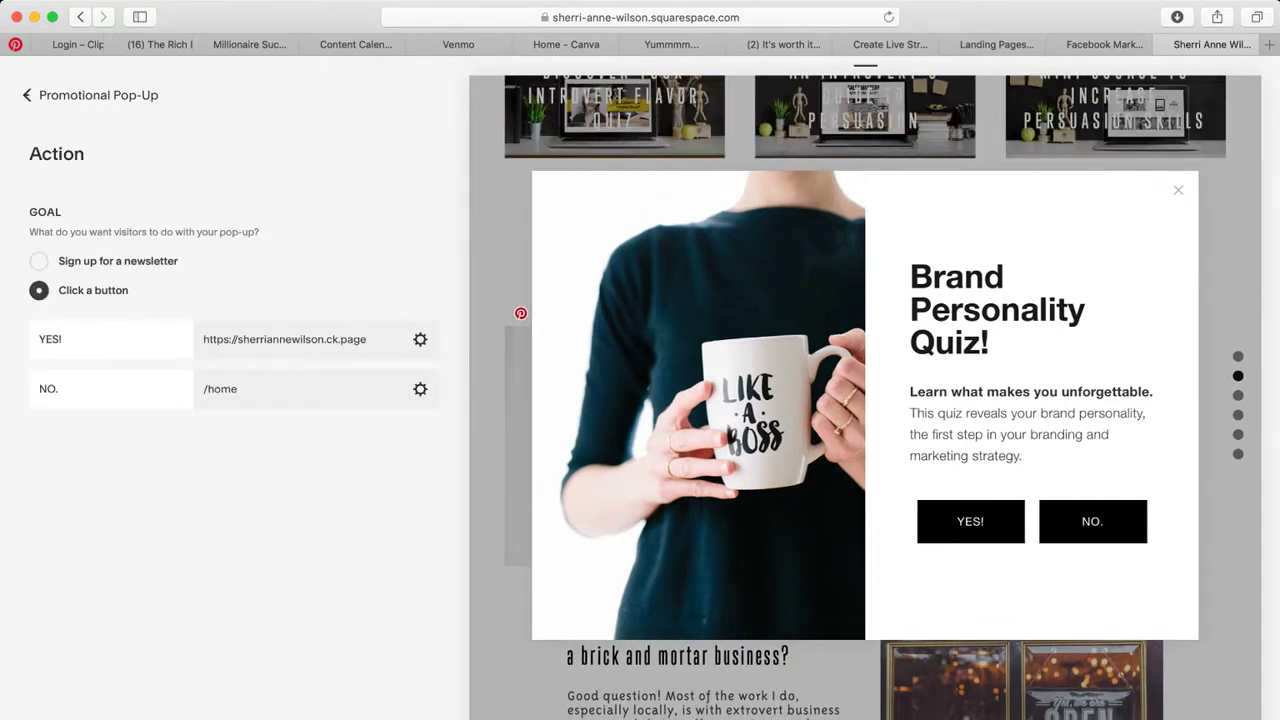
click(29, 95)
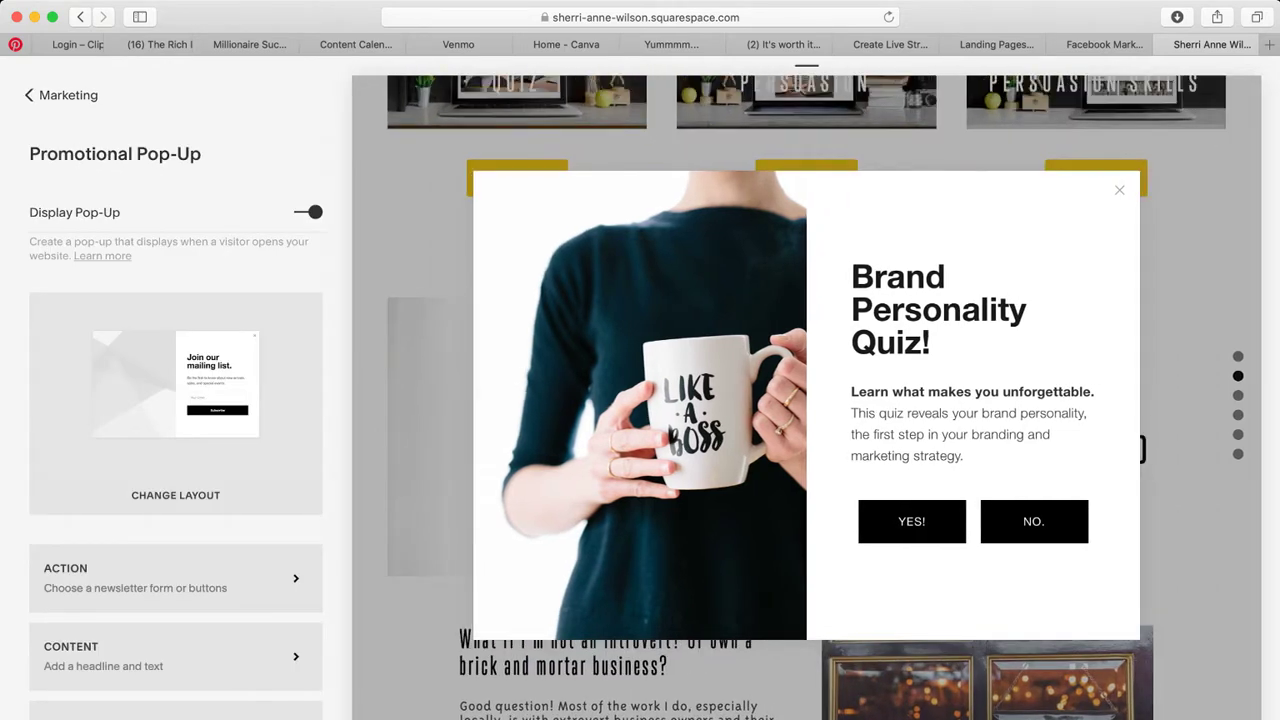
Test the pop-up's YES! link, close the quiz page and the website pages, and return to the Mailchimp landing page draft
click(912, 521)
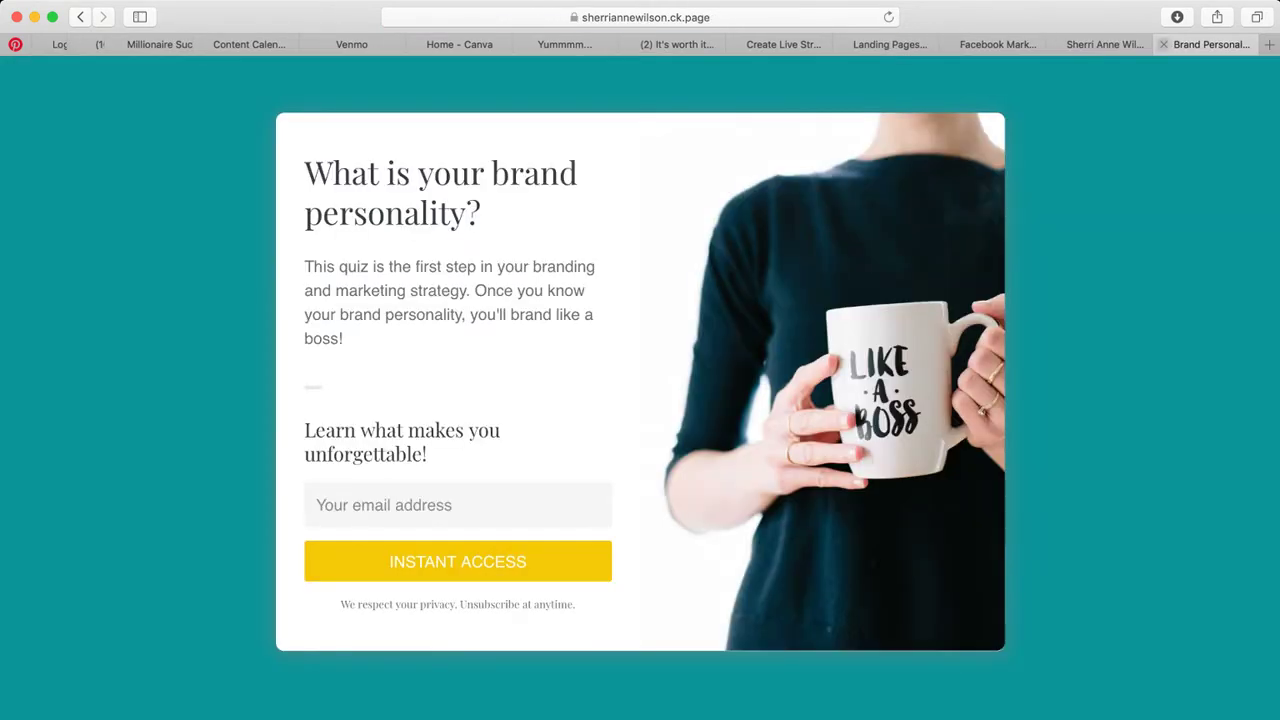
click(1164, 44)
click(1164, 44)
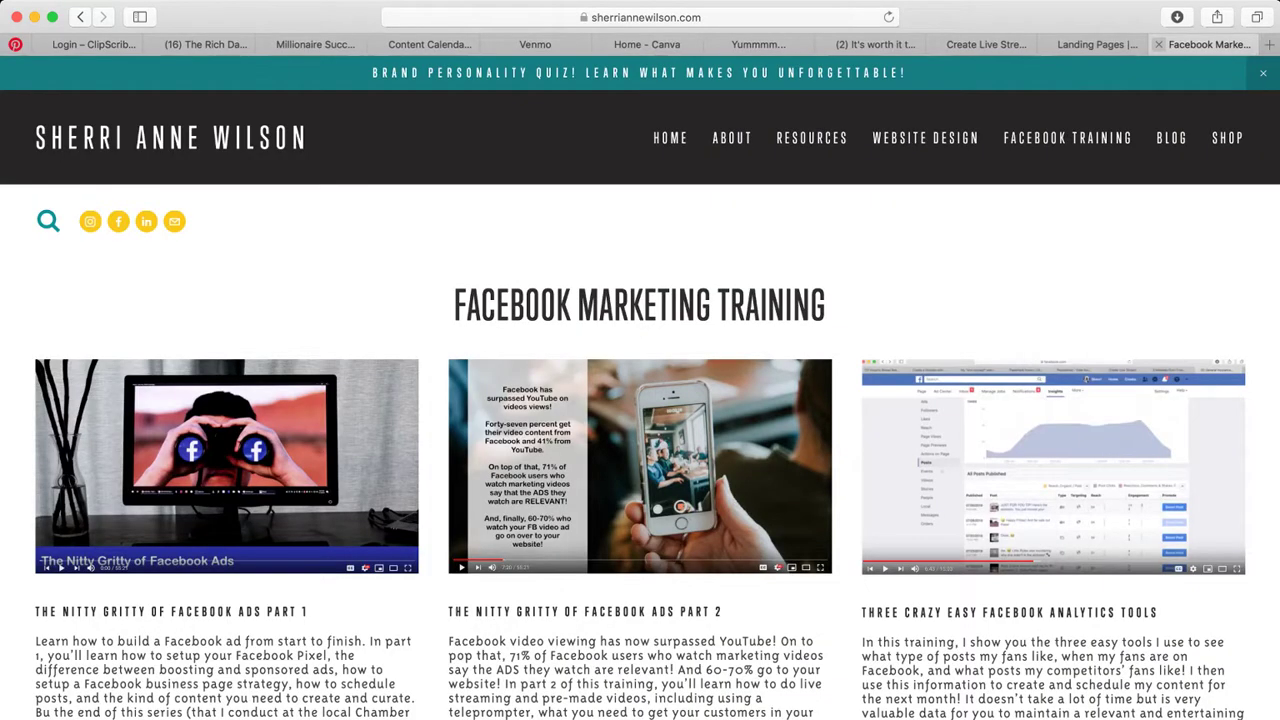
click(1162, 44)
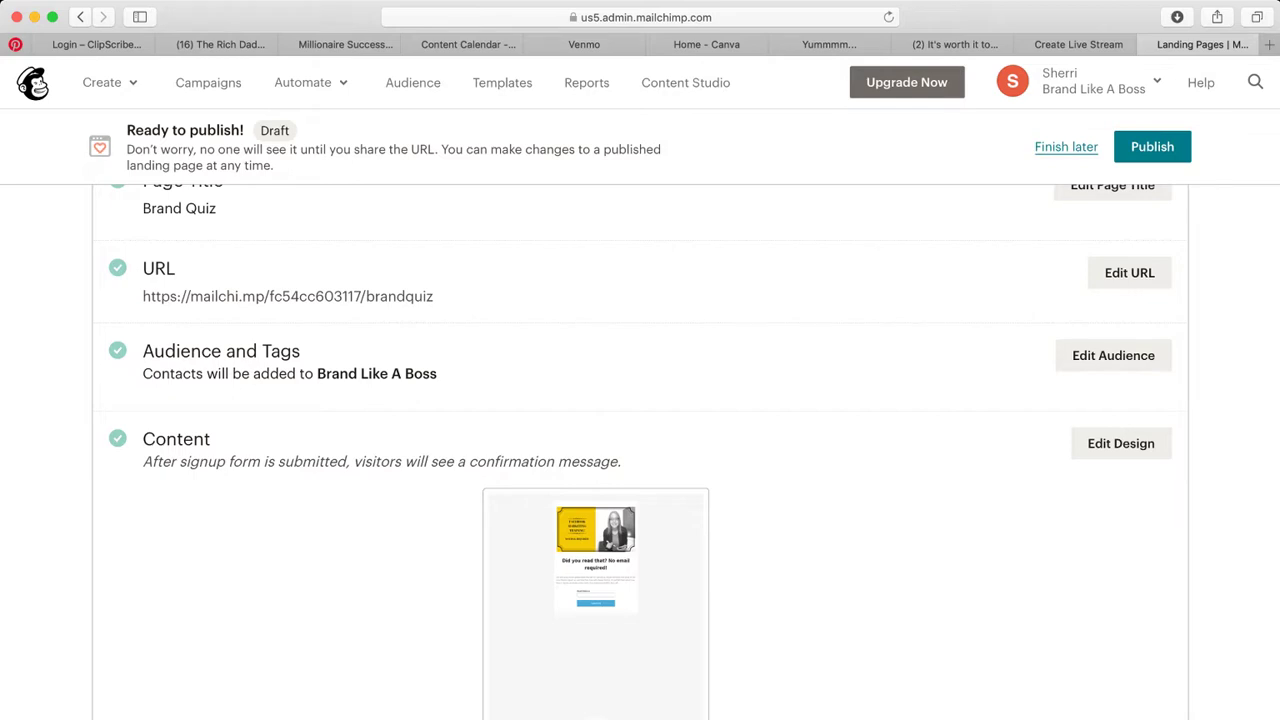
Open the audience dashboard for Brand Like A Boss and look through it
scroll(640, 450, up, 3)
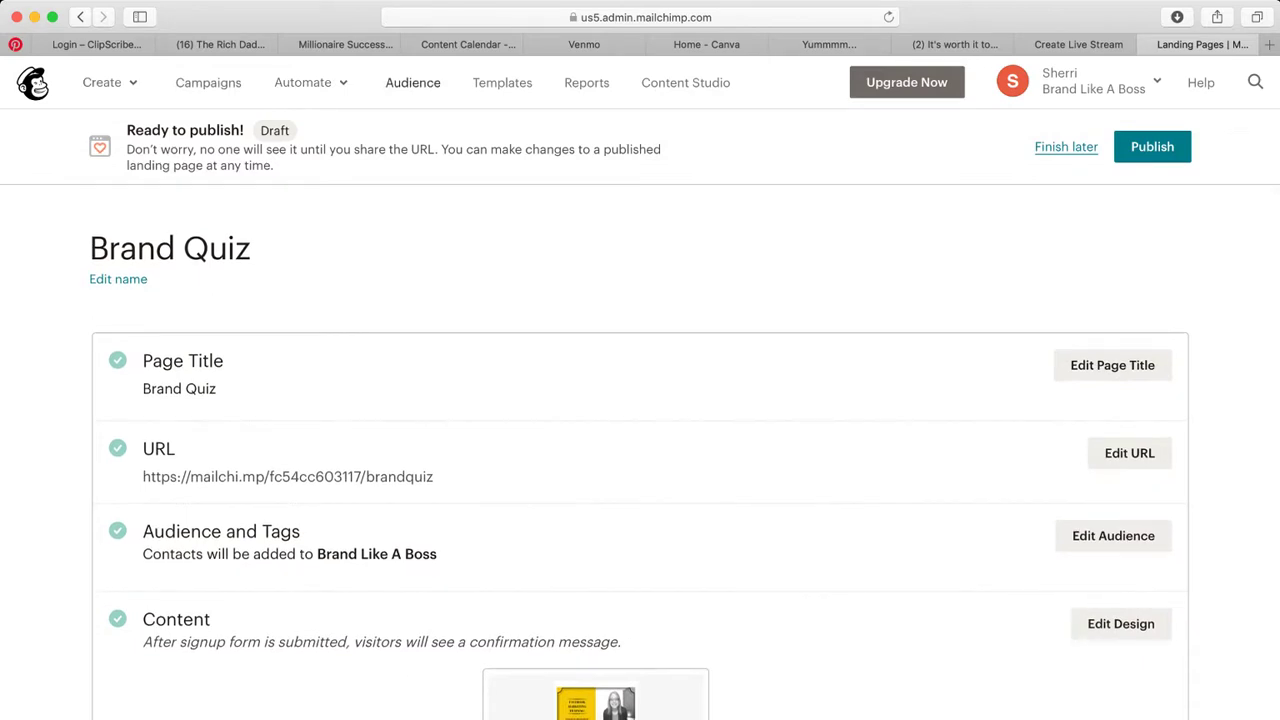
click(412, 82)
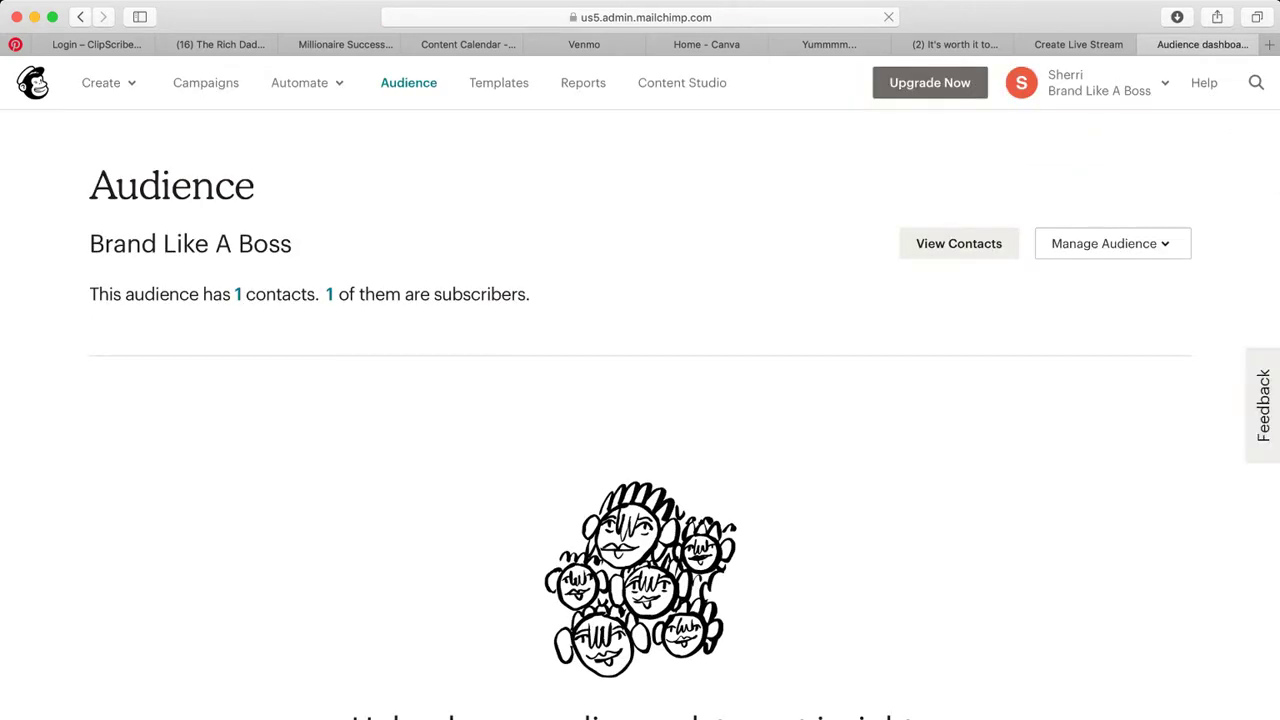
scroll(640, 400, down, 3)
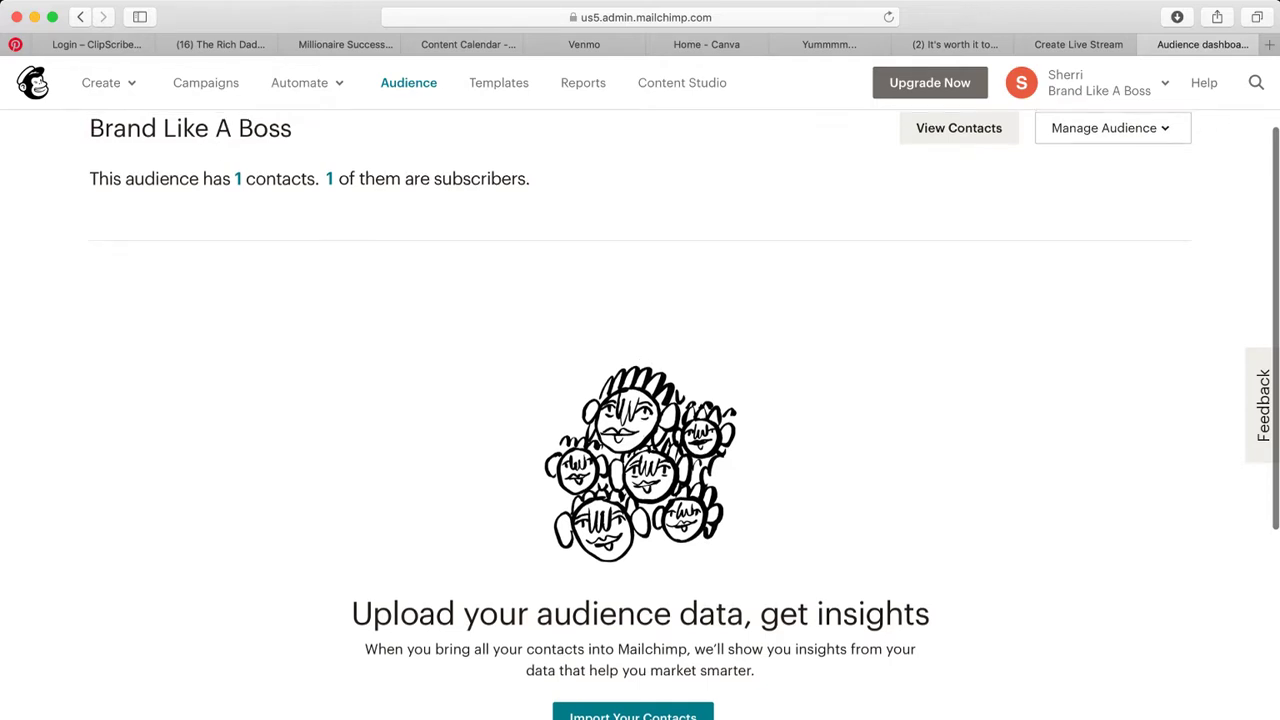
scroll(640, 400, up, 3)
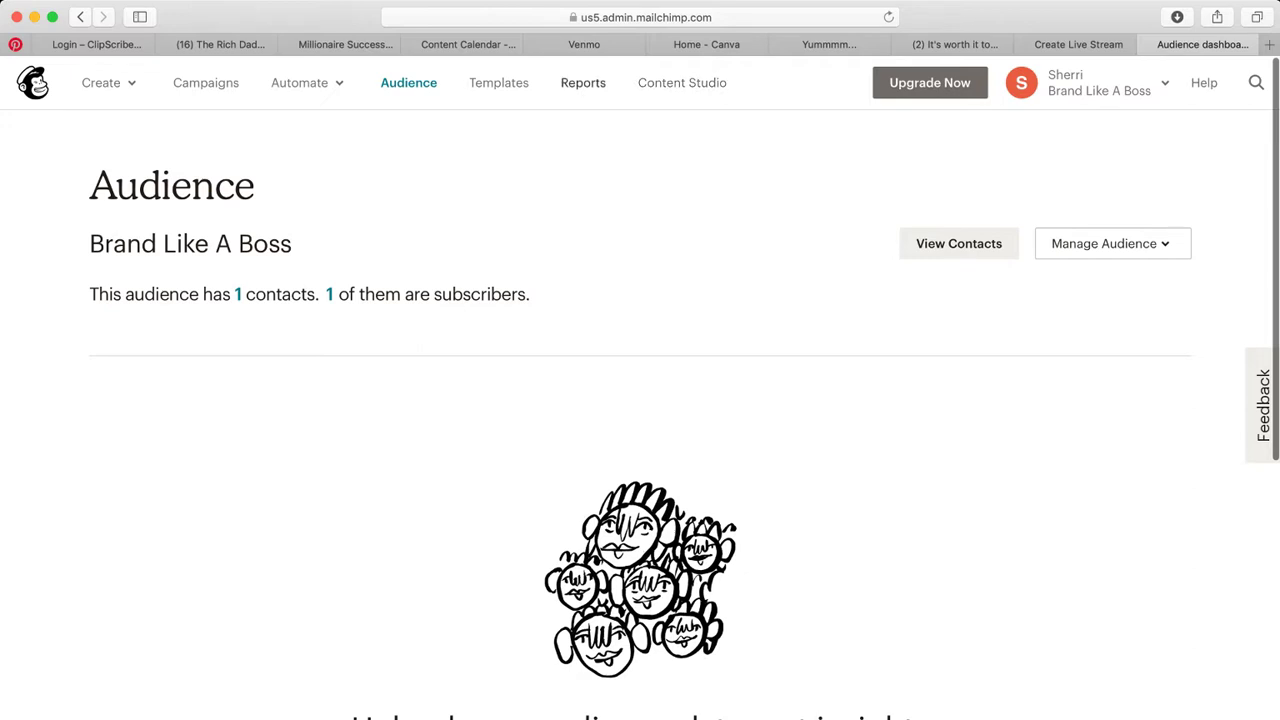
Open the Content Studio and show the types of content that can be created
click(682, 82)
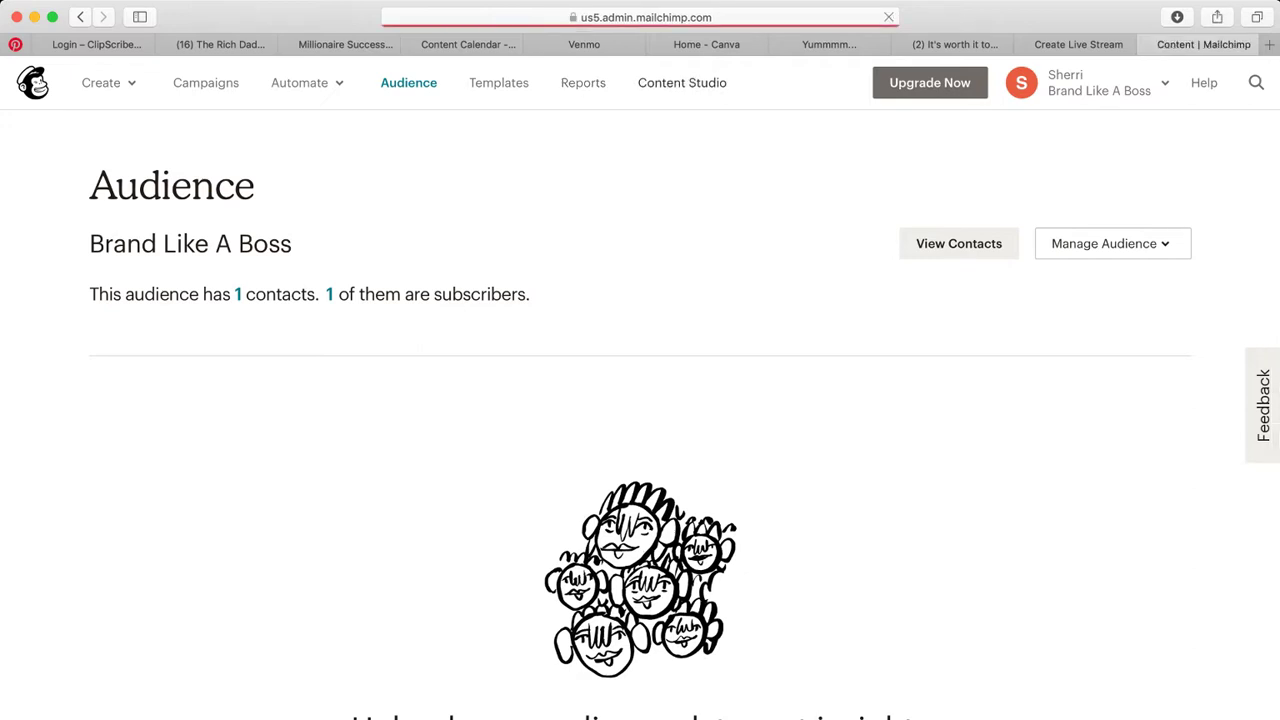
click(109, 82)
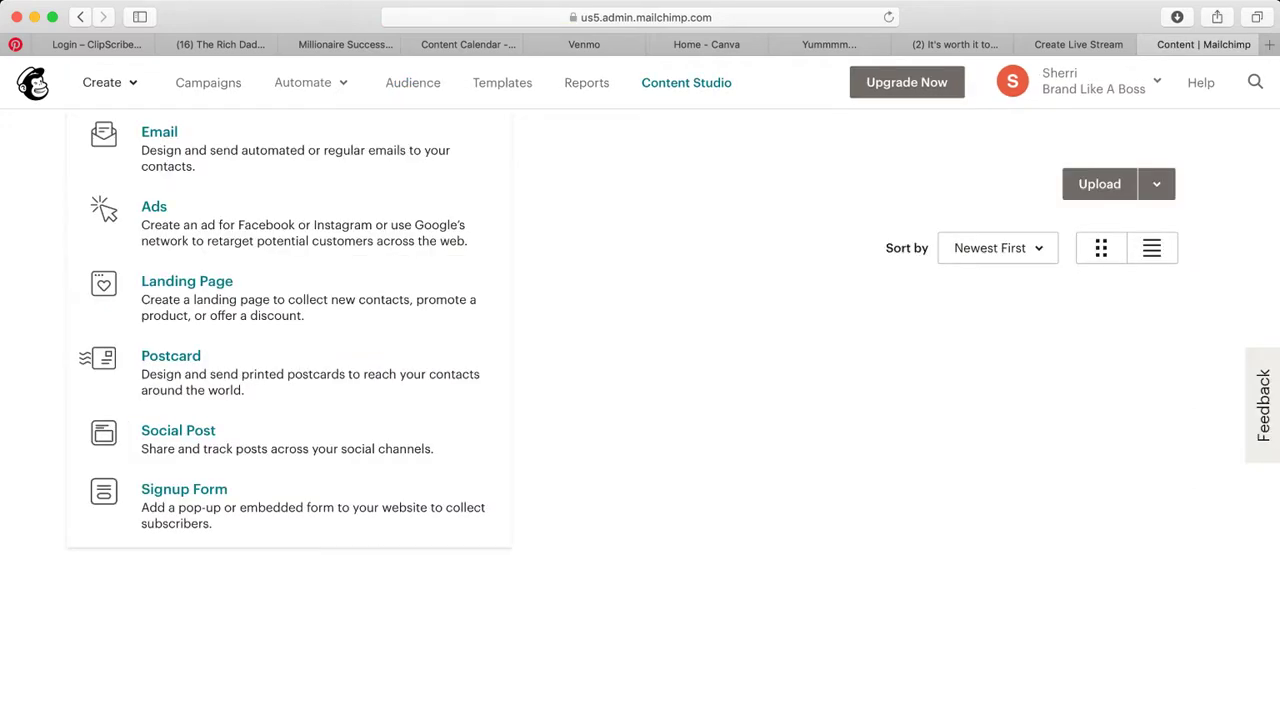